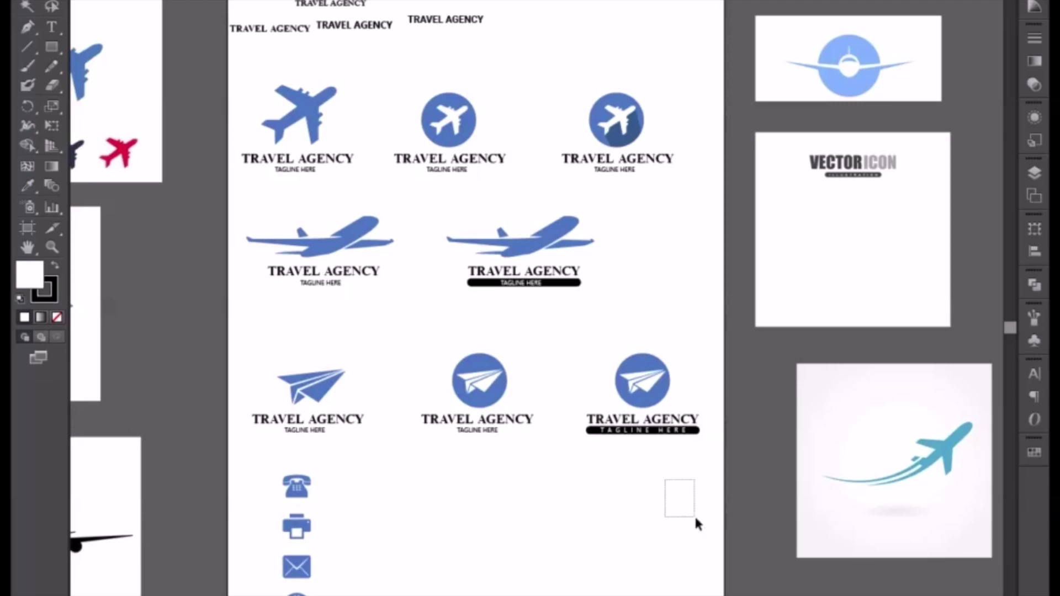
{"action": "left_click_drag", "start_coordinate": [695, 519], "coordinate": [694, 519]}
{"action": "key", "text": "alt+f"}
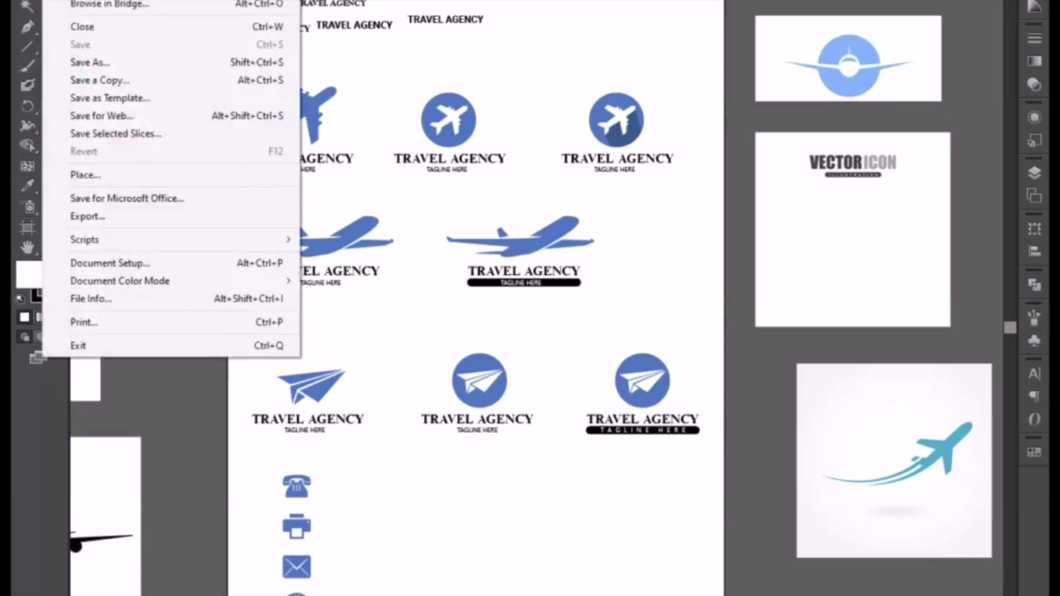
{"action": "key", "text": "Escape"}
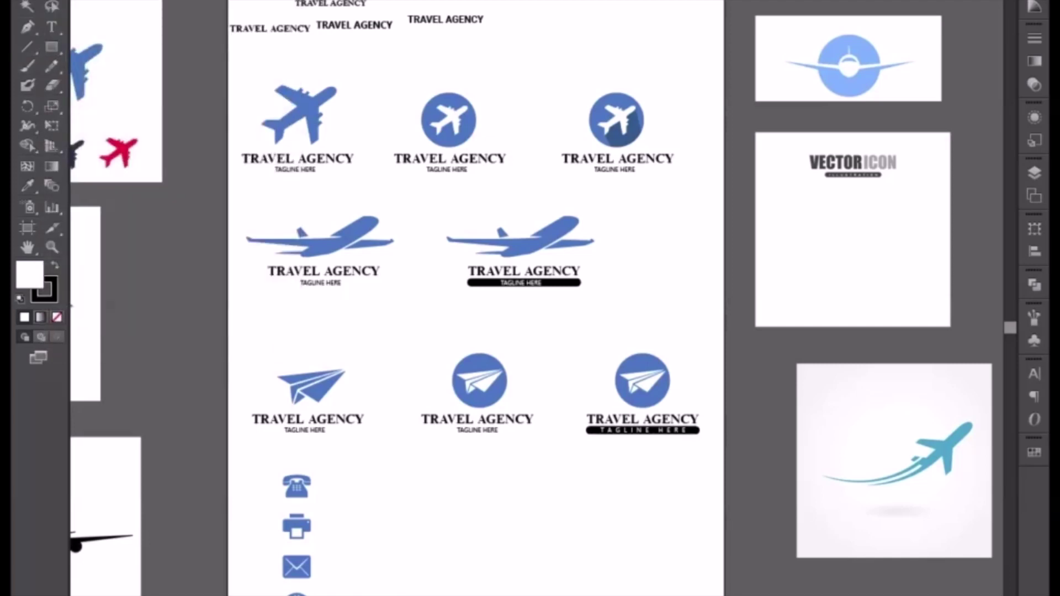
Create a new portrait document with a width of 22 in and a height of 50 in
{"action": "key", "text": "ctrl+n"}
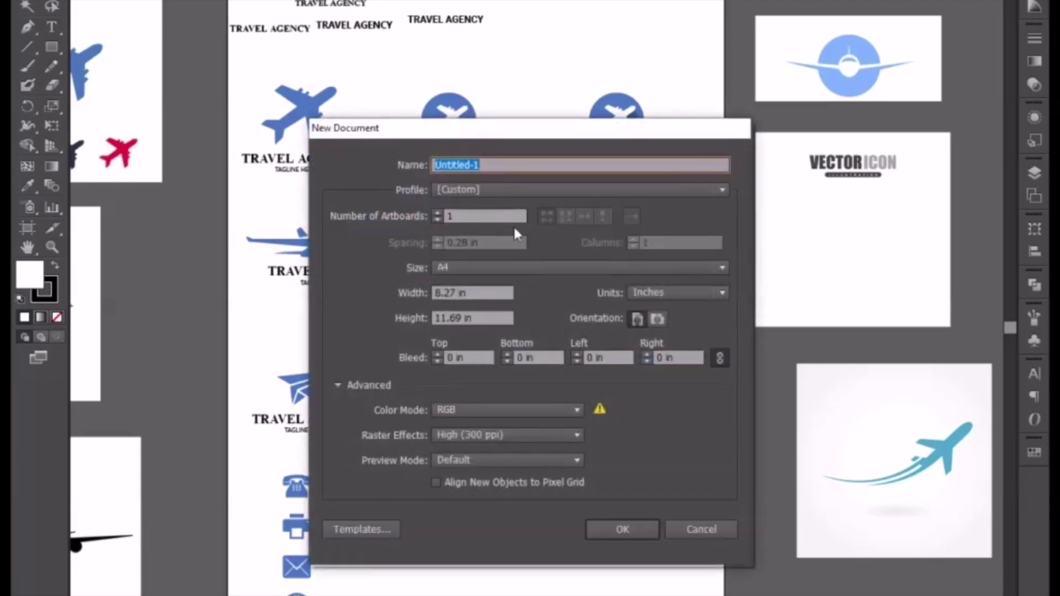
{"action": "double_click", "coordinate": [456, 294]}
{"action": "type", "text": "2"}
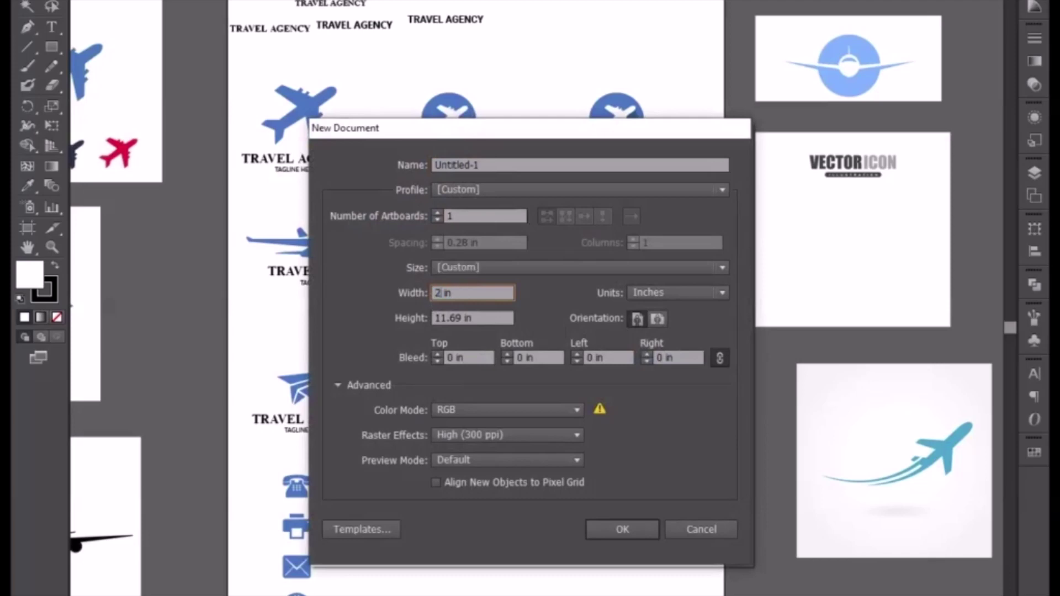
{"action": "type", "text": "2"}
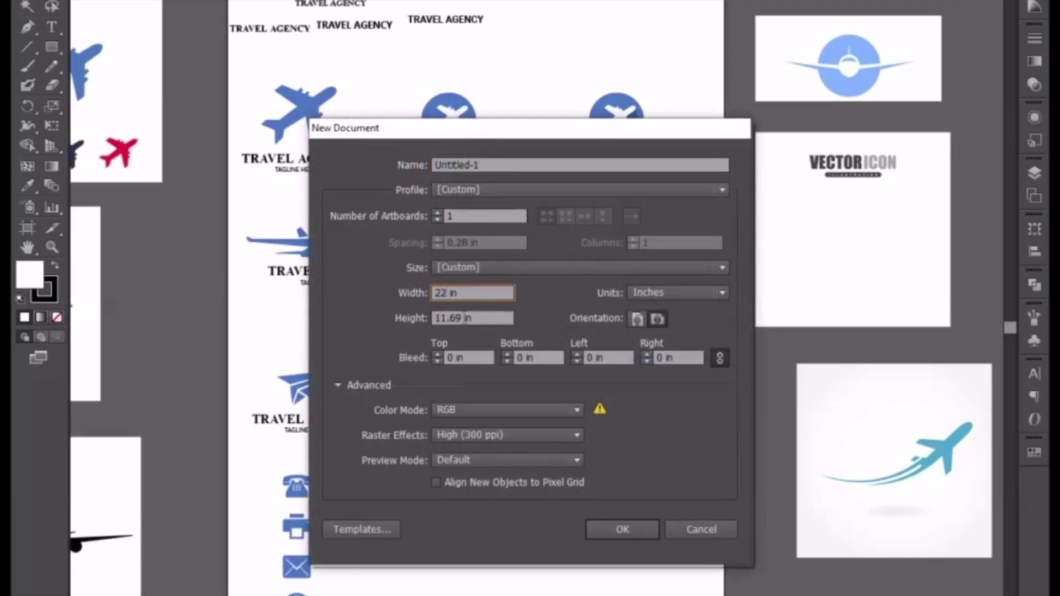
{"action": "double_click", "coordinate": [433, 322]}
{"action": "type", "text": "50"}
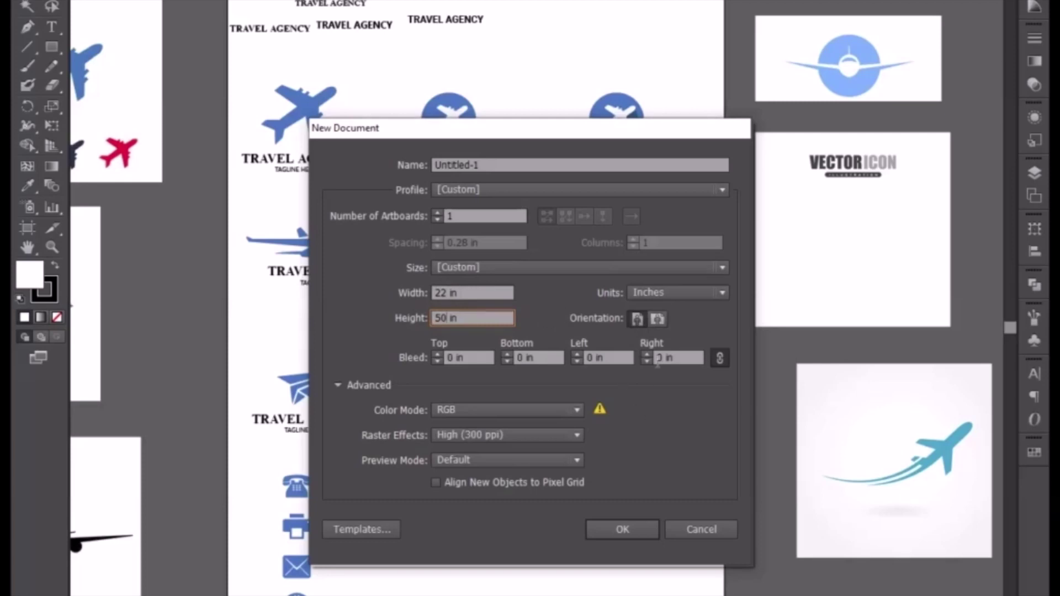
{"action": "left_click", "coordinate": [637, 319]}
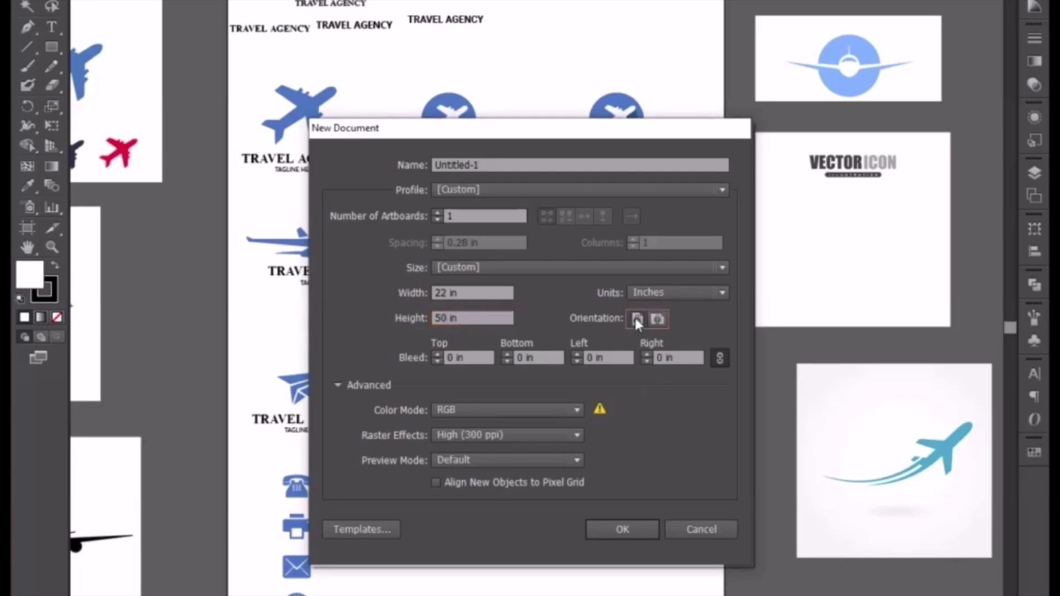
{"action": "left_click", "coordinate": [630, 530]}
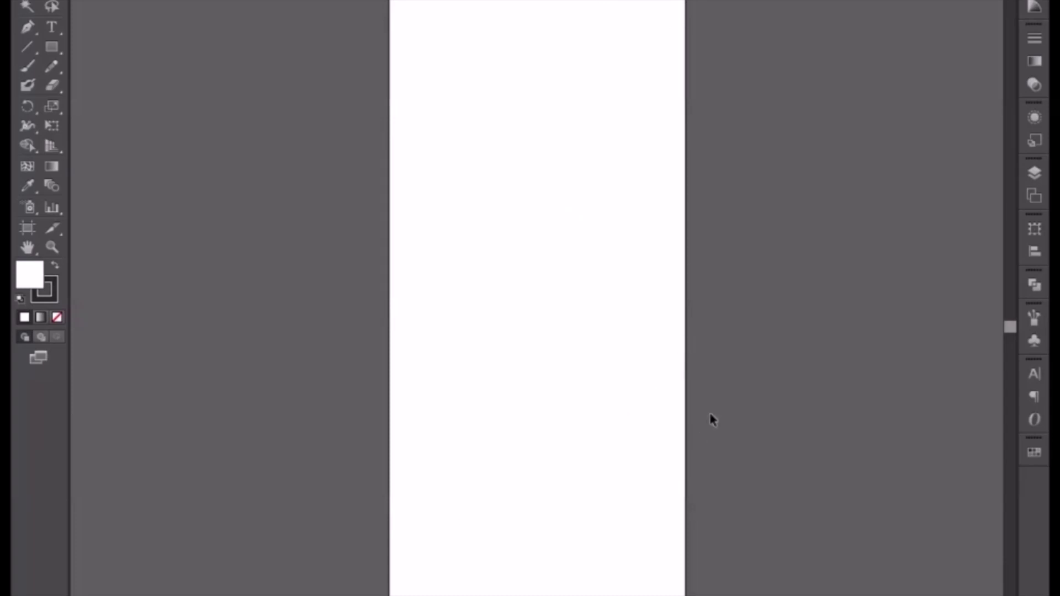
Try to lengthen the artboard by extending its lower edge downward
{"action": "left_click", "coordinate": [25, 227]}
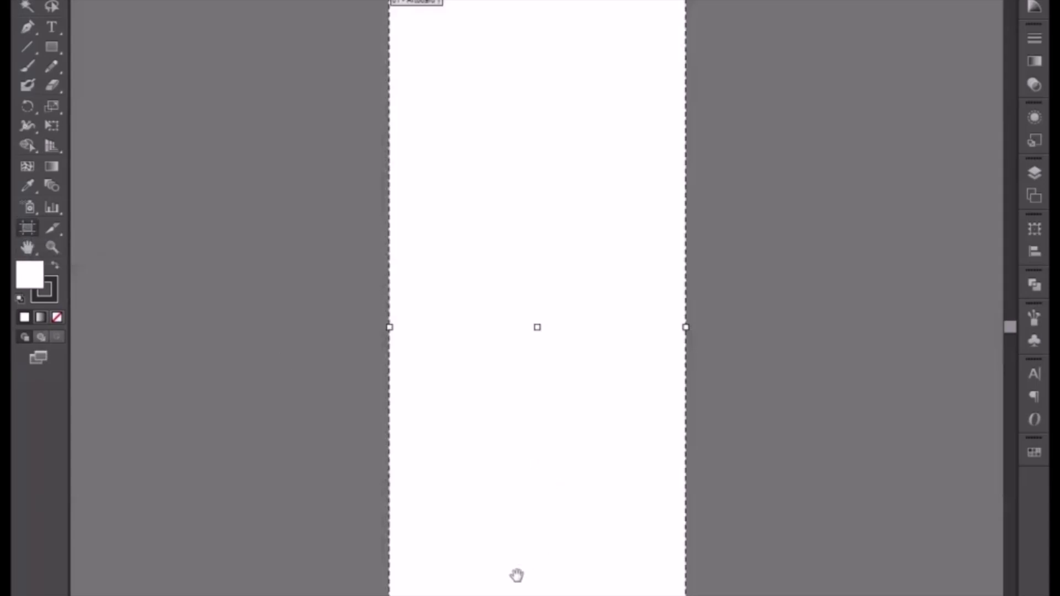
{"action": "left_click_drag", "start_coordinate": [515, 575], "coordinate": [518, 322]}
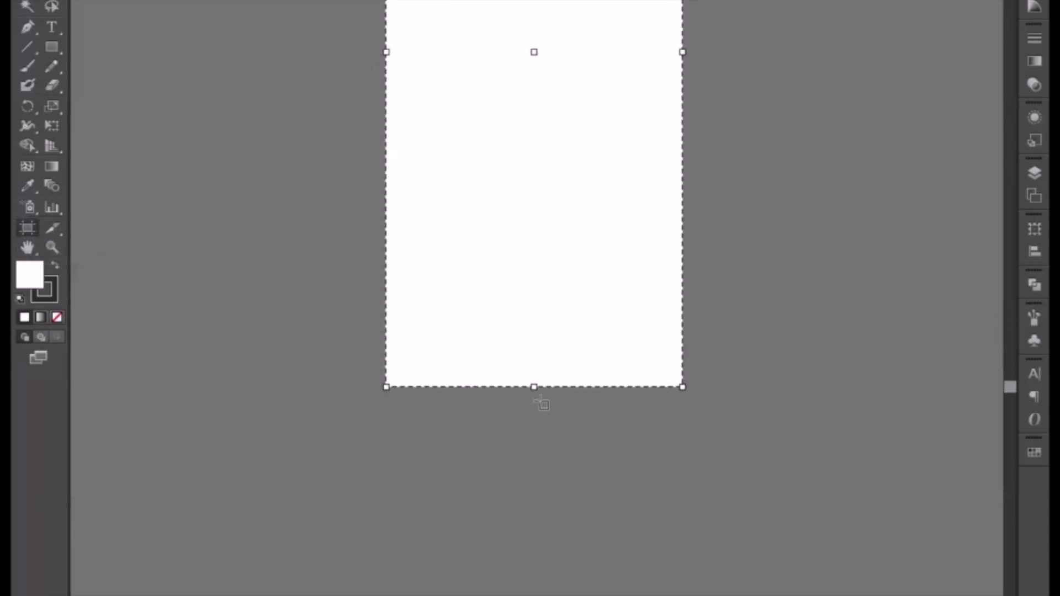
{"action": "left_click_drag", "start_coordinate": [534, 386], "coordinate": [564, 549]}
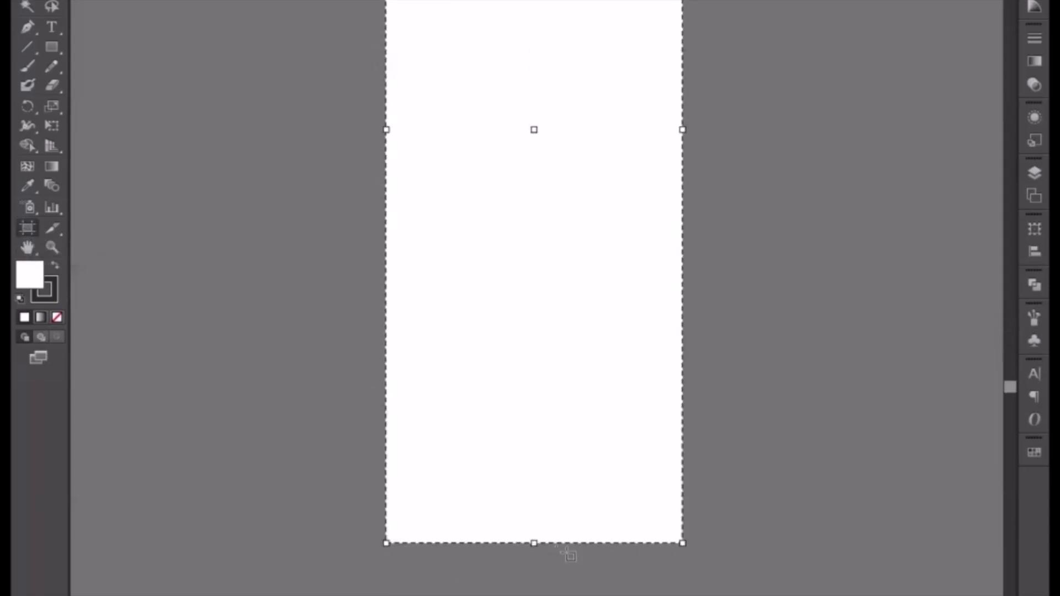
{"action": "key", "text": "ctrl+z"}
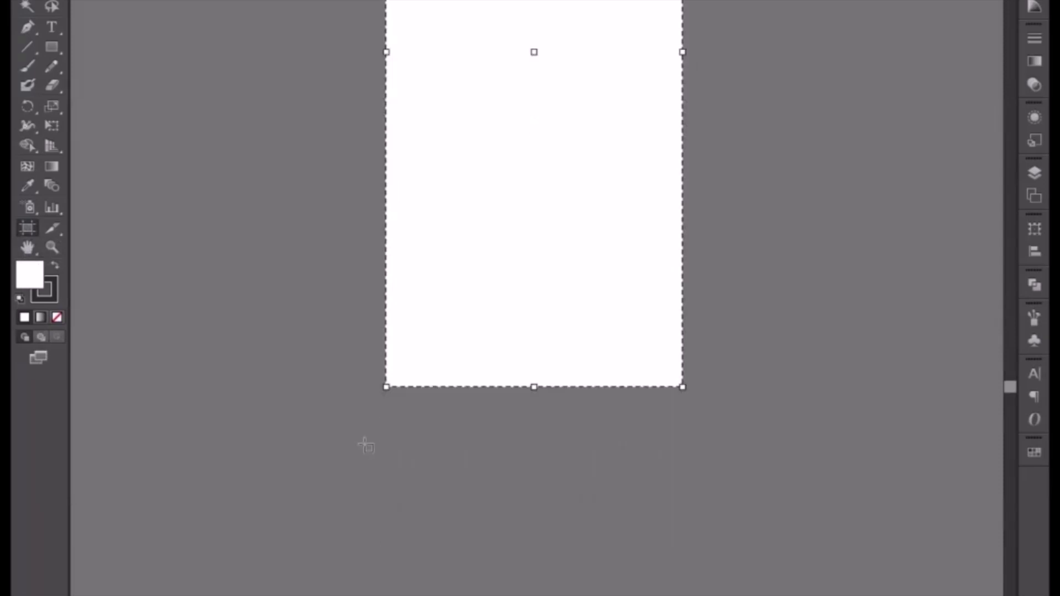
{"action": "left_click", "coordinate": [27, 1]}
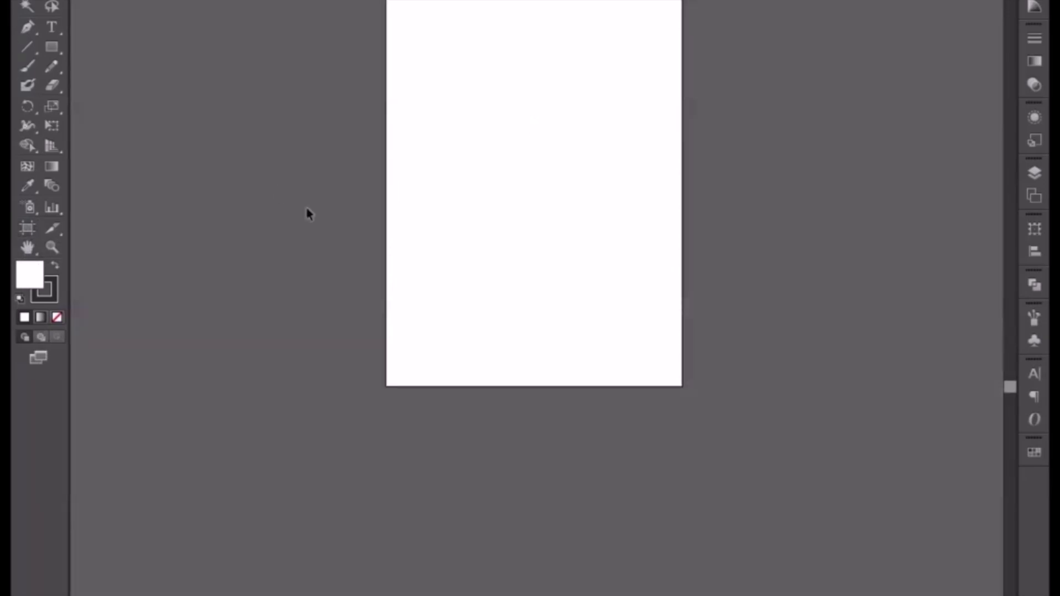
{"action": "left_click_drag", "start_coordinate": [335, 227], "coordinate": [330, 442]}
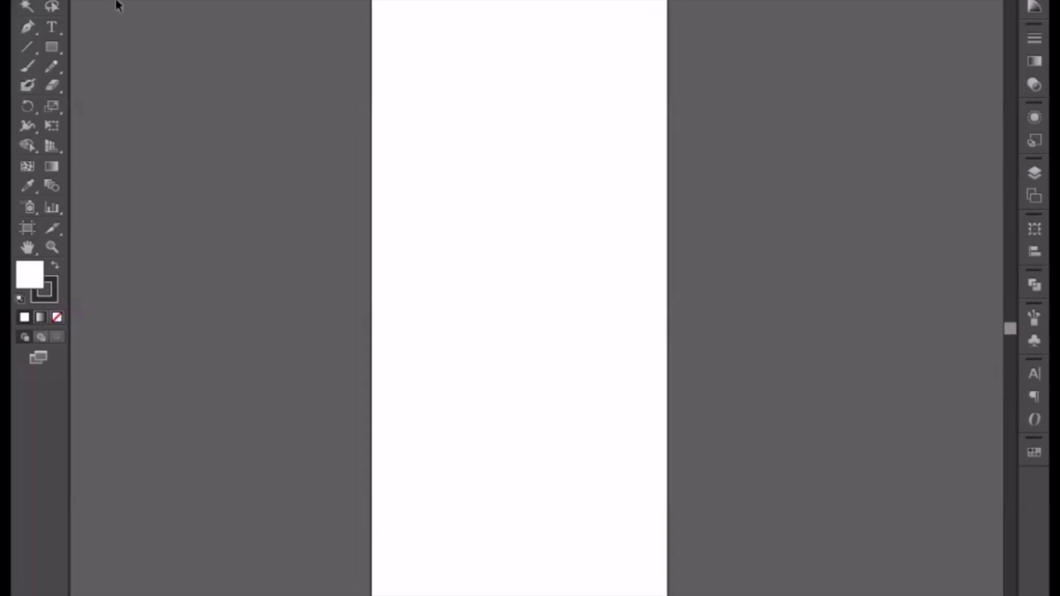
Copy the blue airplane TRAVEL AGENCY logo without the black tagline bar from the logo document into the new banner document
{"action": "left_click", "coordinate": [187, 0]}
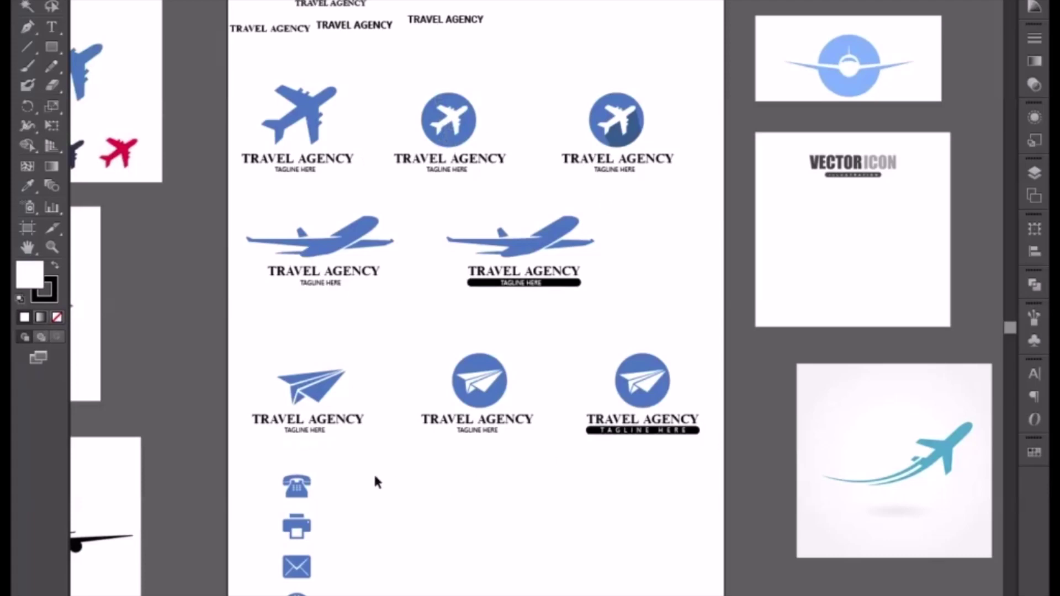
{"action": "left_click_drag", "start_coordinate": [244, 207], "coordinate": [373, 319]}
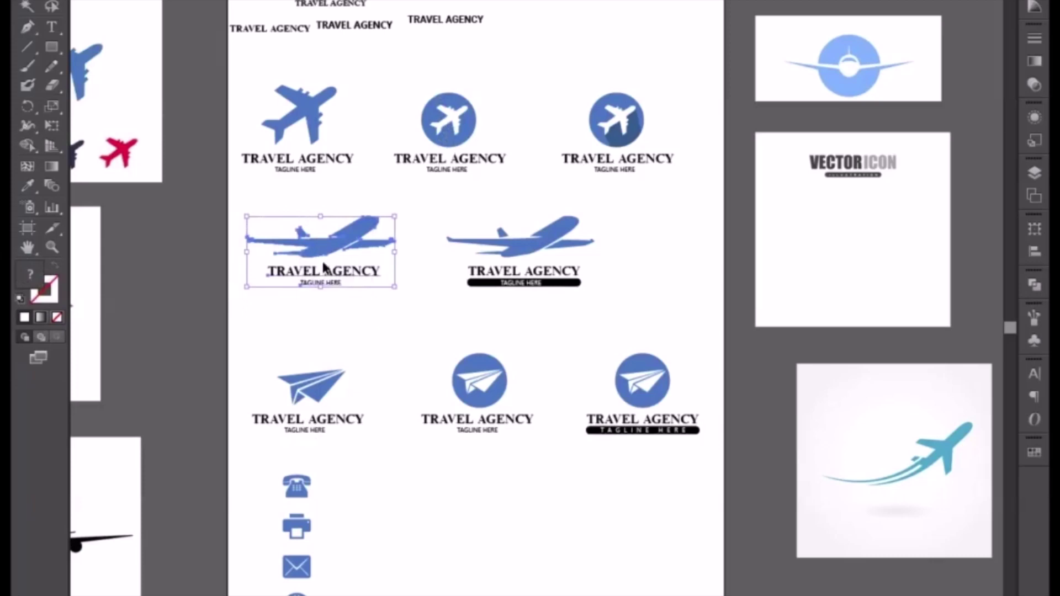
{"action": "key", "text": "ctrl+c"}
{"action": "left_click_drag", "start_coordinate": [317, 233], "coordinate": [434, 43]}
{"action": "left_click", "coordinate": [566, 278]}
{"action": "left_click", "coordinate": [450, 114]}
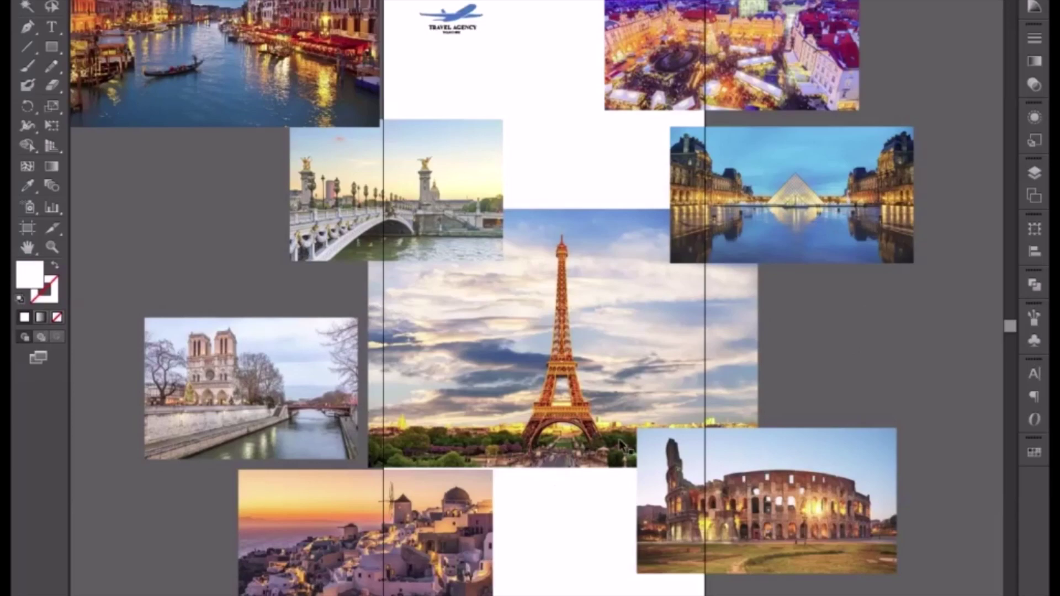
Move the bridge, riverside cathedral and sunset village photos off the artboard to its left side
{"action": "left_click_drag", "start_coordinate": [470, 365], "coordinate": [575, 390]}
{"action": "left_click_drag", "start_coordinate": [427, 245], "coordinate": [168, 265]}
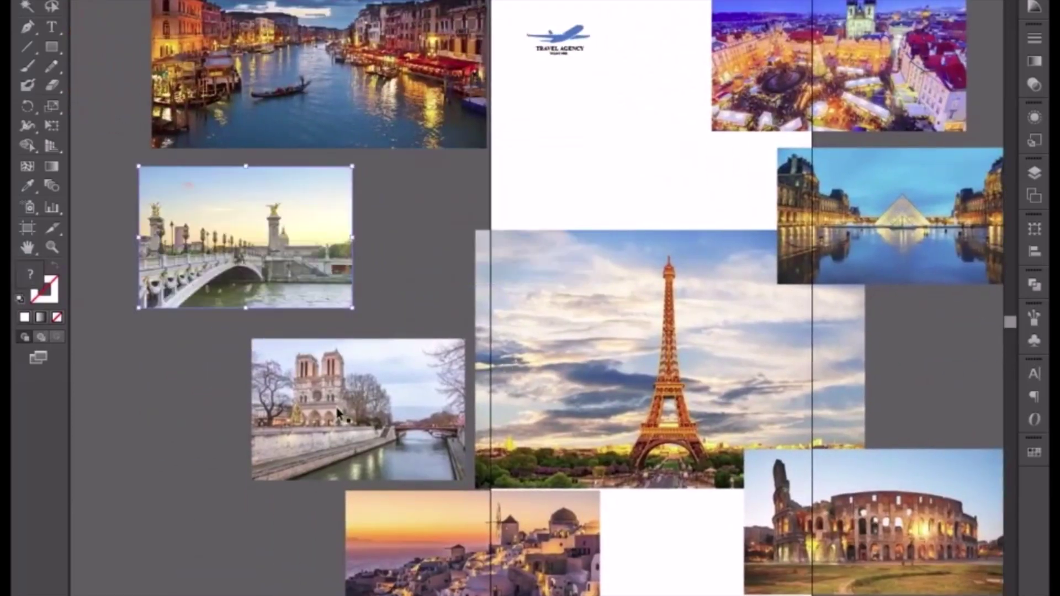
{"action": "left_click_drag", "start_coordinate": [320, 410], "coordinate": [231, 408]}
{"action": "left_click_drag", "start_coordinate": [501, 582], "coordinate": [252, 587]}
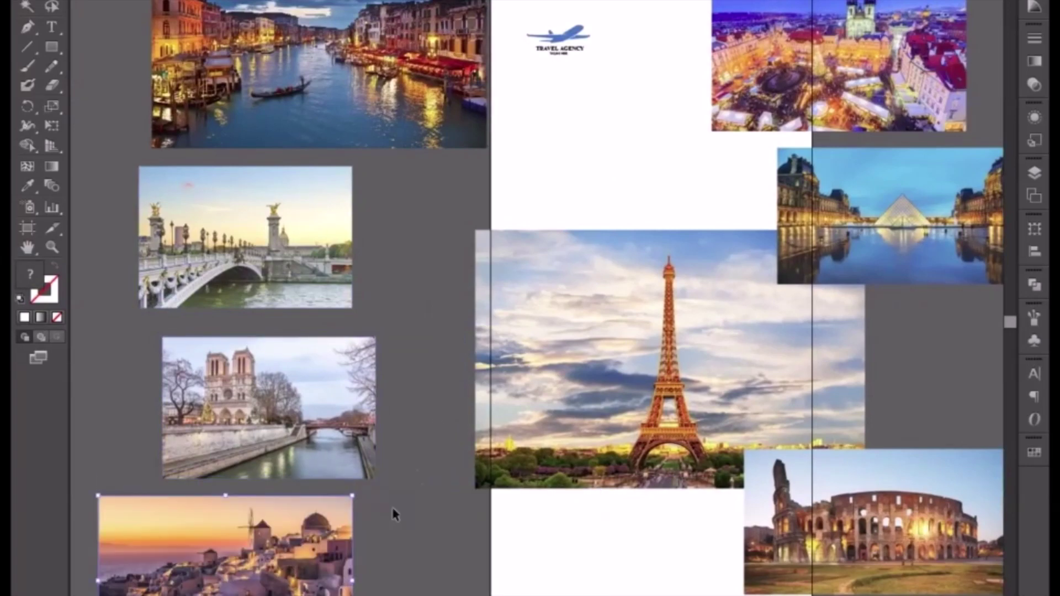
Move the city square, glass pyramid and Colosseum photos off the artboard to its right side
{"action": "left_click_drag", "start_coordinate": [438, 362], "coordinate": [283, 410]}
{"action": "left_click_drag", "start_coordinate": [801, 100], "coordinate": [936, 106]}
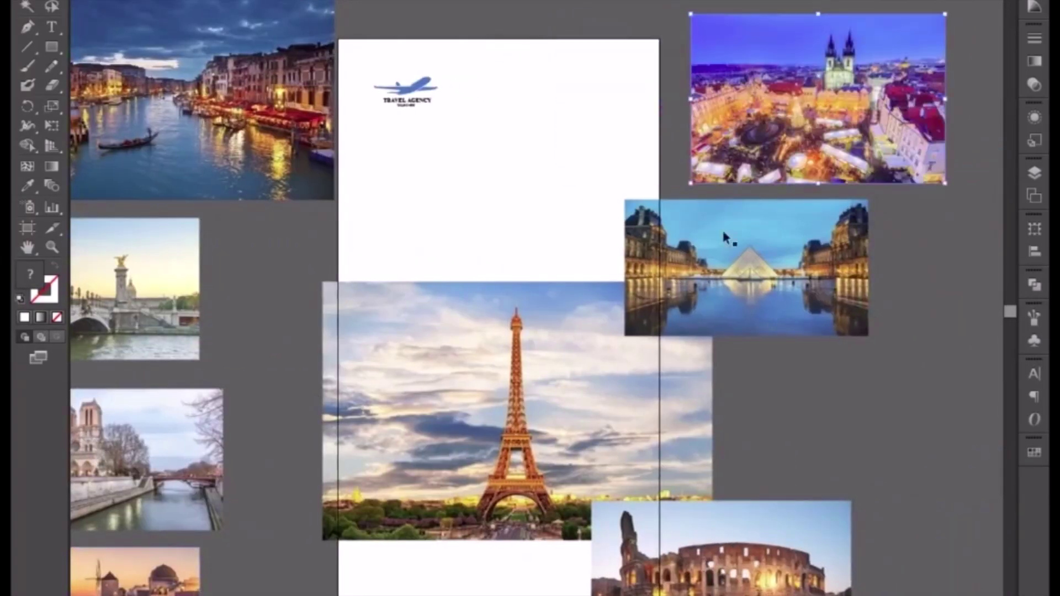
{"action": "left_click_drag", "start_coordinate": [722, 227], "coordinate": [878, 228]}
{"action": "left_click_drag", "start_coordinate": [718, 575], "coordinate": [870, 574]}
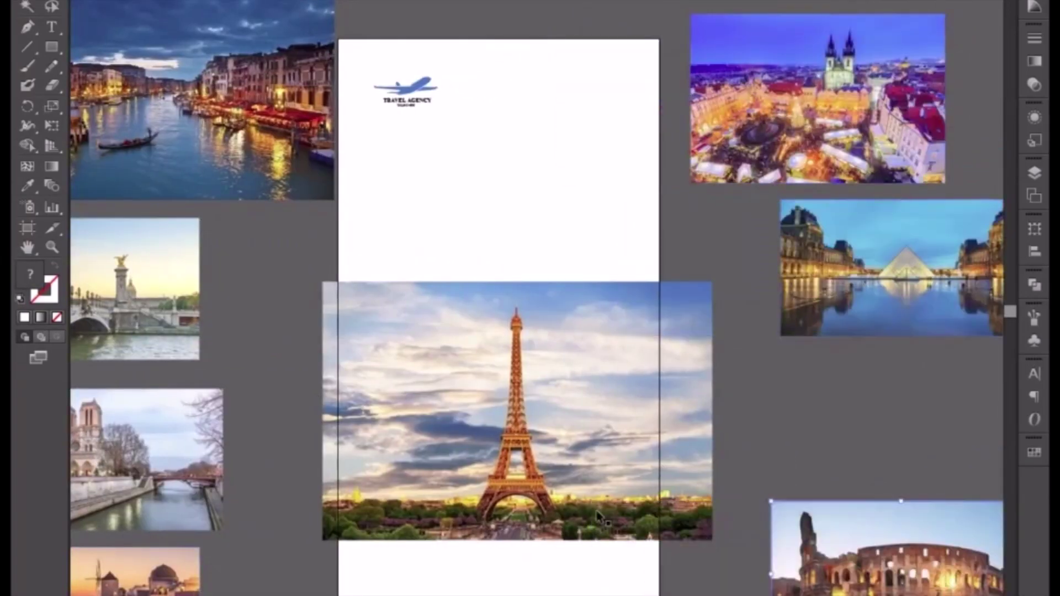
Position the Eiffel Tower photo at the top of the artboard and send it behind the logo
{"action": "left_click_drag", "start_coordinate": [559, 478], "coordinate": [560, 260]}
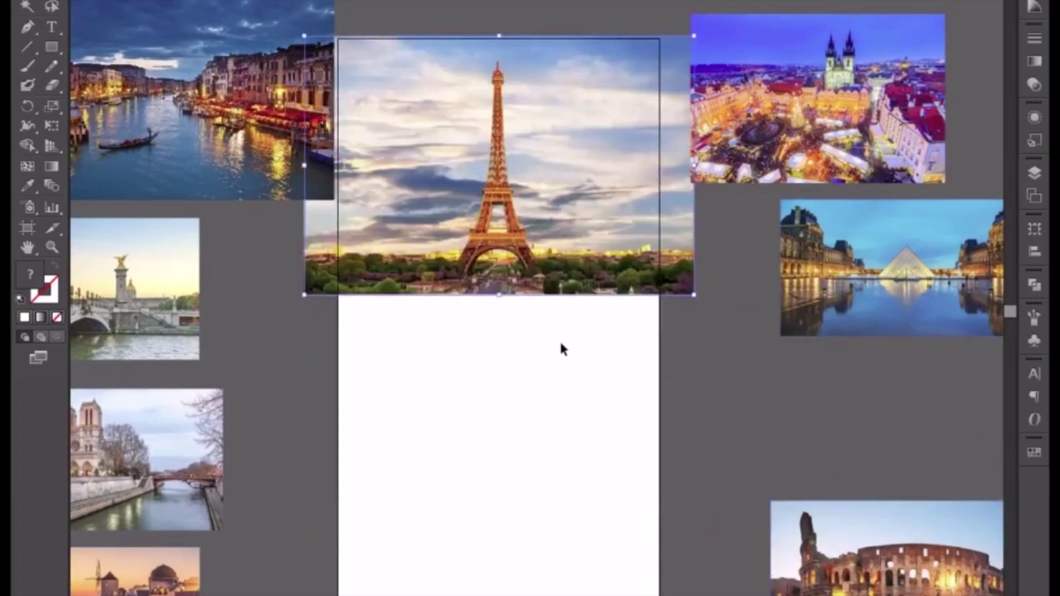
{"action": "right_click", "coordinate": [516, 196]}
{"action": "mouse_move", "coordinate": [578, 289]}
{"action": "left_click", "coordinate": [733, 342]}
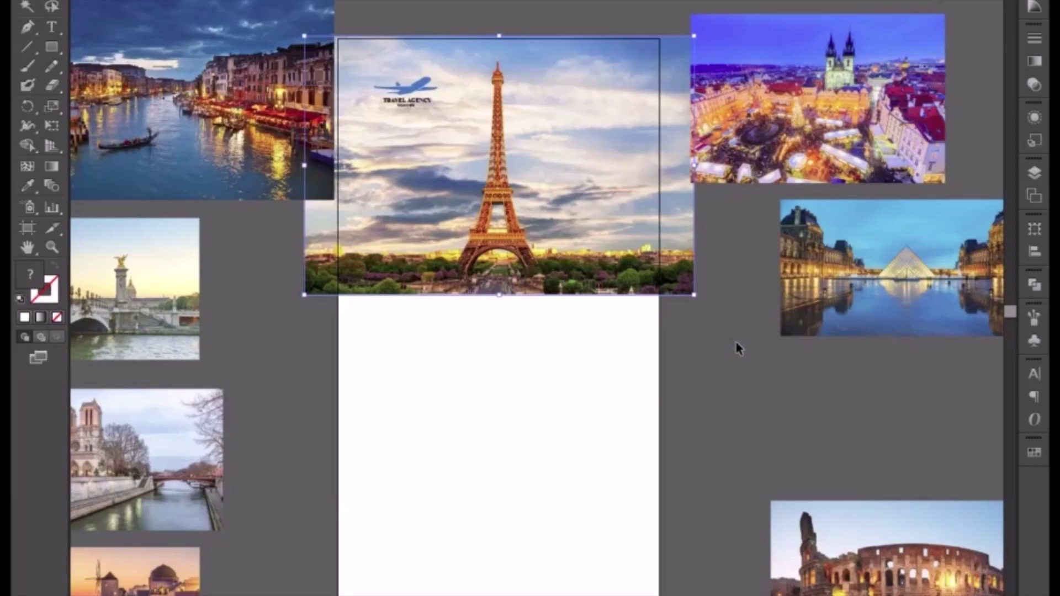
Draw a white rectangle over the Eiffel Tower photo, spanning the artboard's width from its top edge to the photo's bottom edge
{"action": "left_click_drag", "start_coordinate": [535, 173], "coordinate": [551, 252]}
{"action": "key", "text": "ctrl+plus"}
{"action": "key", "text": "ctrl+plus"}
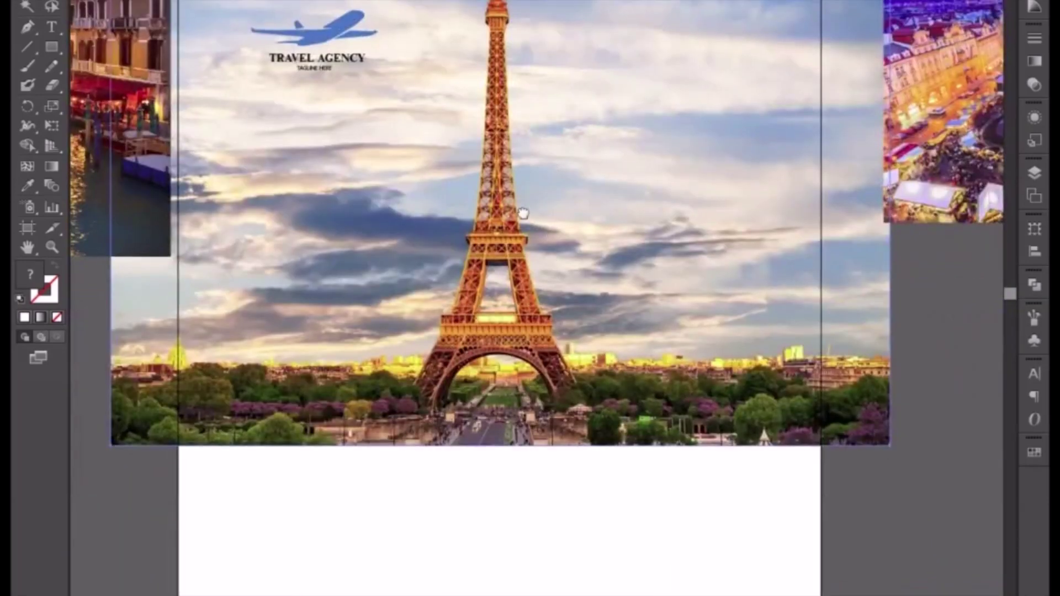
{"action": "scroll", "coordinate": [515, 280], "scroll_direction": "up", "scroll_amount": 2}
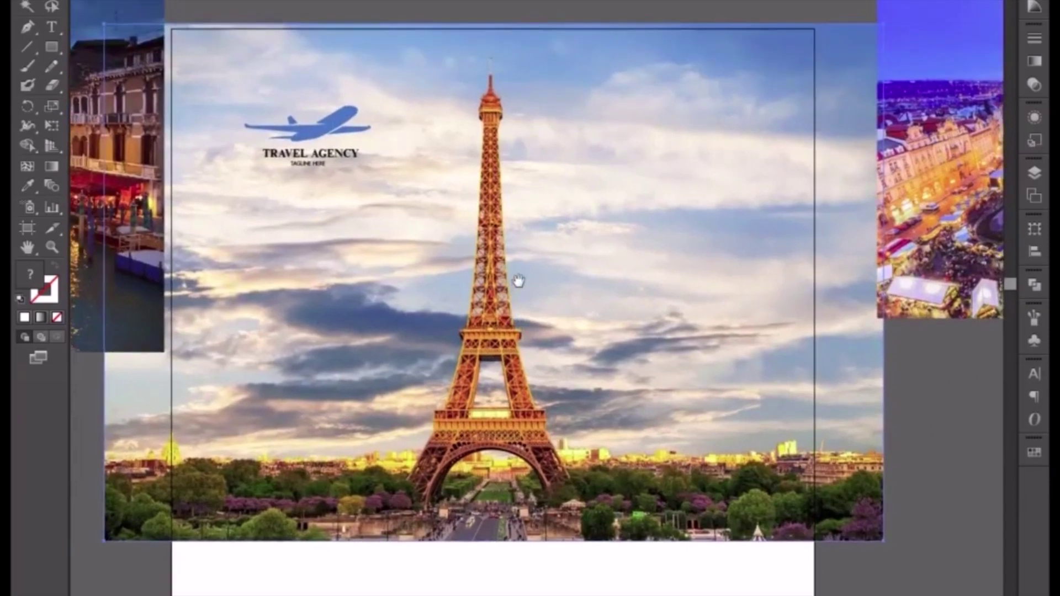
{"action": "left_click", "coordinate": [52, 47]}
{"action": "left_click_drag", "start_coordinate": [171, 27], "coordinate": [816, 542]}
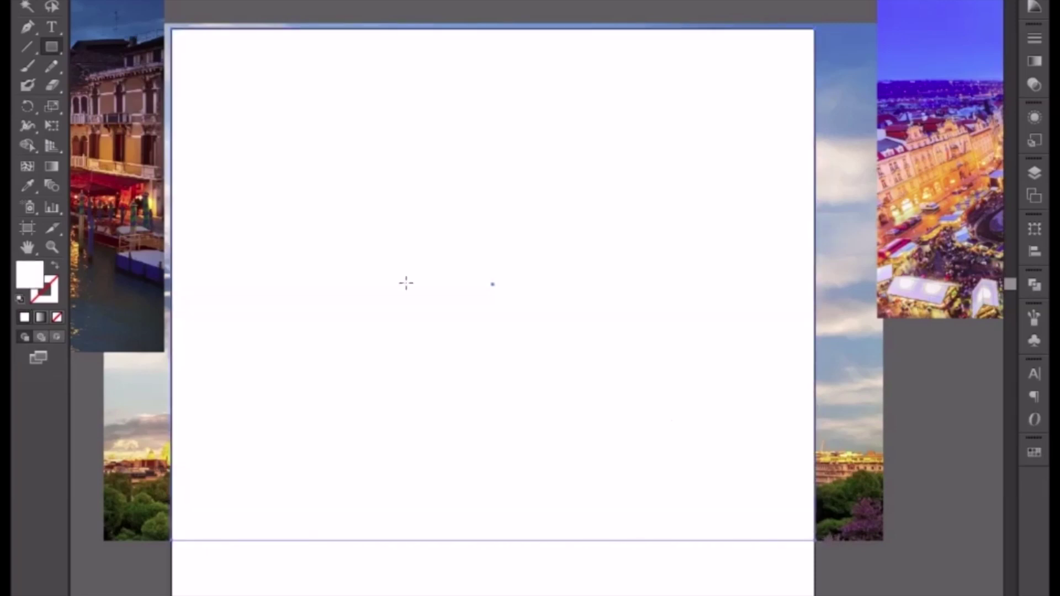
Select the white rectangle together with the Eiffel Tower photo and make a clipping mask from them
{"action": "key", "text": "v"}
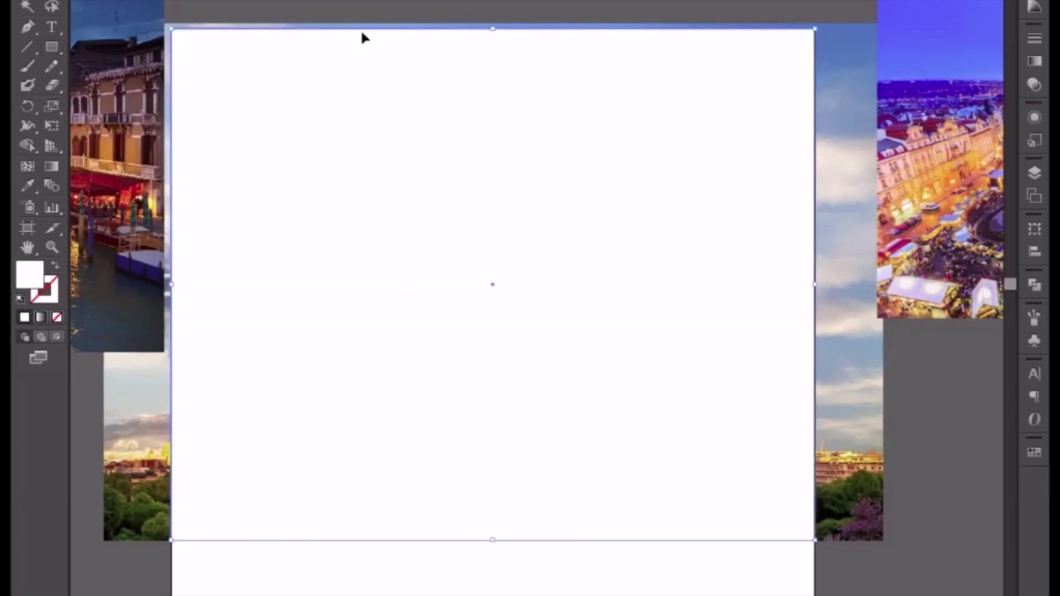
{"action": "left_click", "coordinate": [539, 28], "text": "shift"}
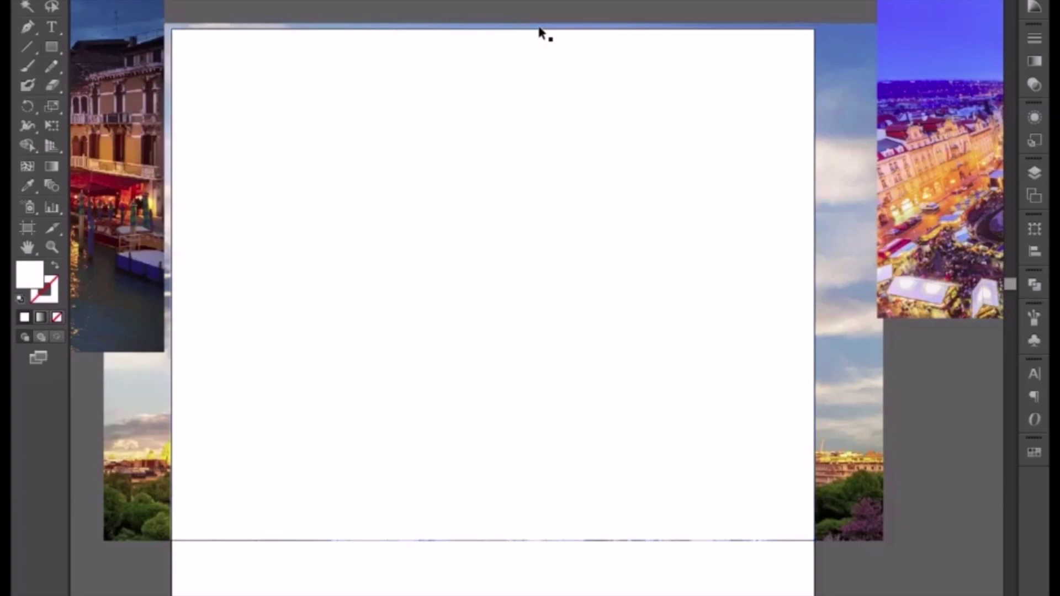
{"action": "left_click", "coordinate": [734, 147]}
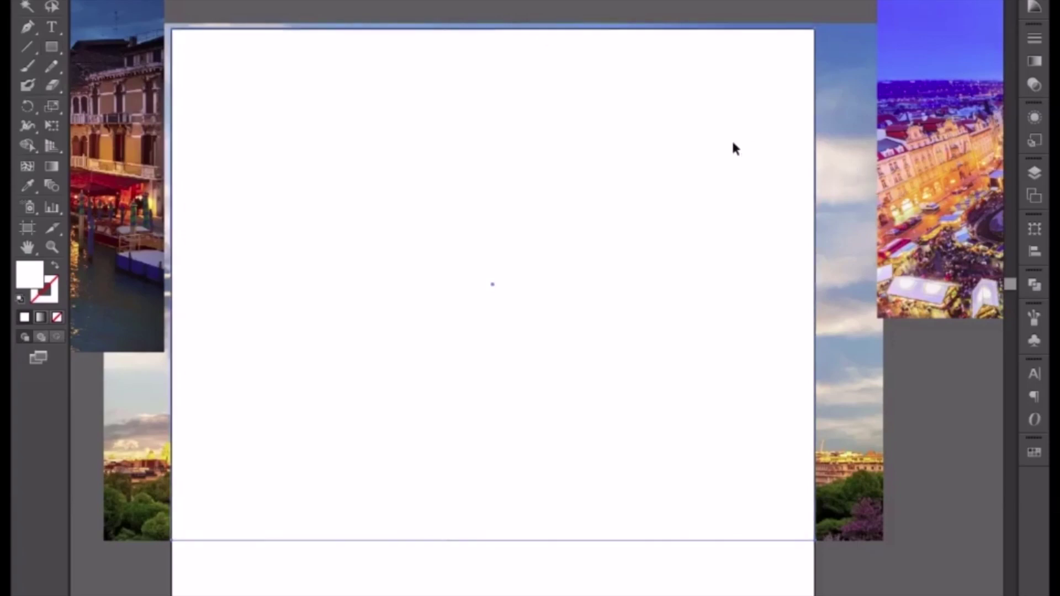
{"action": "left_click", "coordinate": [850, 145], "text": "shift"}
{"action": "right_click", "coordinate": [702, 166]}
{"action": "left_click", "coordinate": [764, 258]}
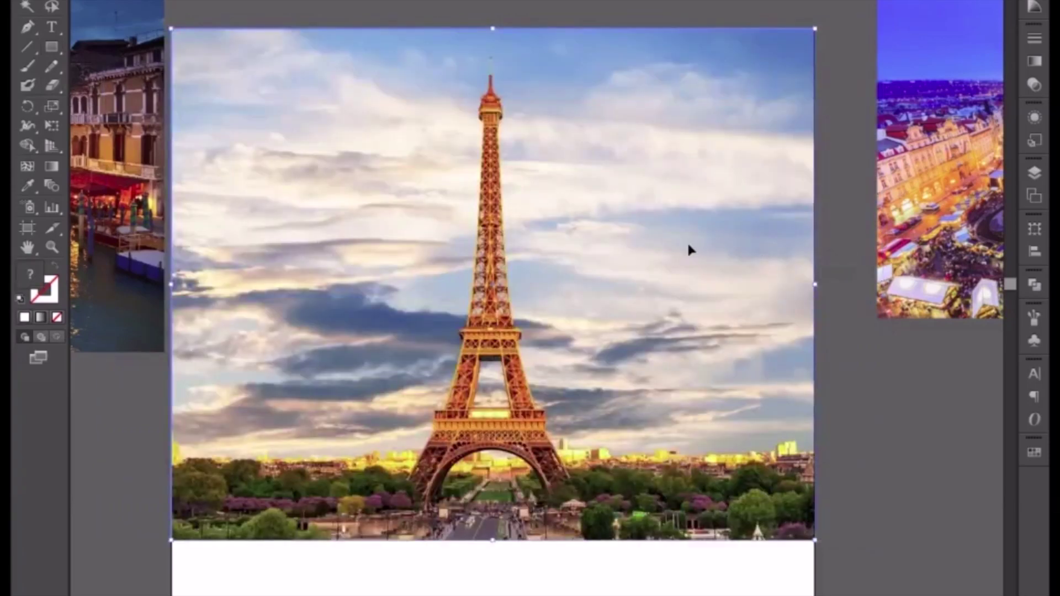
Send the clipped Eiffel Tower photo to the back, behind the travel agency logo
{"action": "left_click", "coordinate": [540, 568]}
{"action": "left_click", "coordinate": [562, 334]}
{"action": "right_click", "coordinate": [540, 319]}
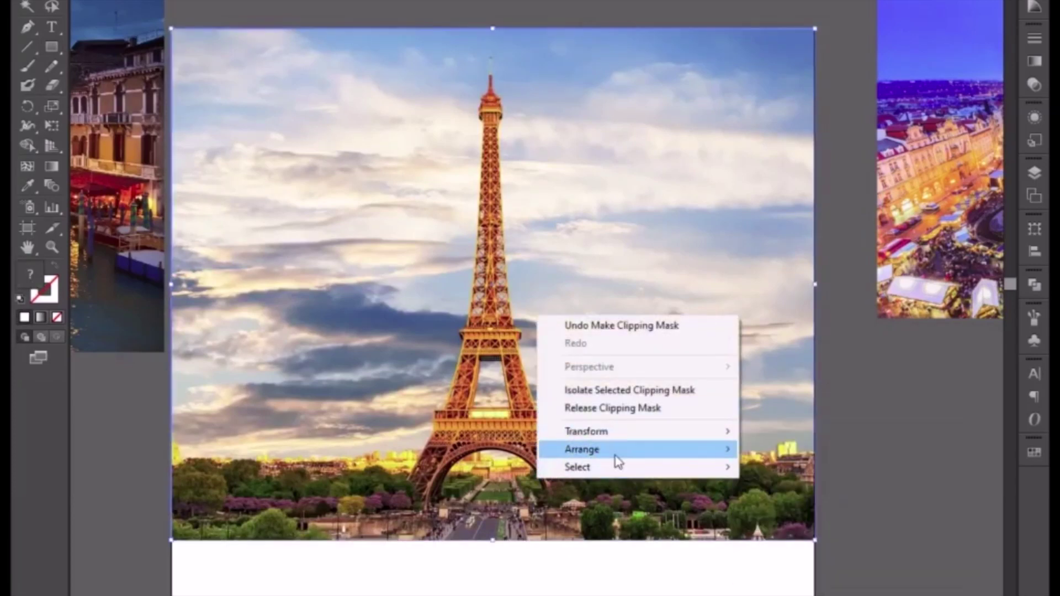
{"action": "mouse_move", "coordinate": [618, 461]}
{"action": "left_click", "coordinate": [808, 504]}
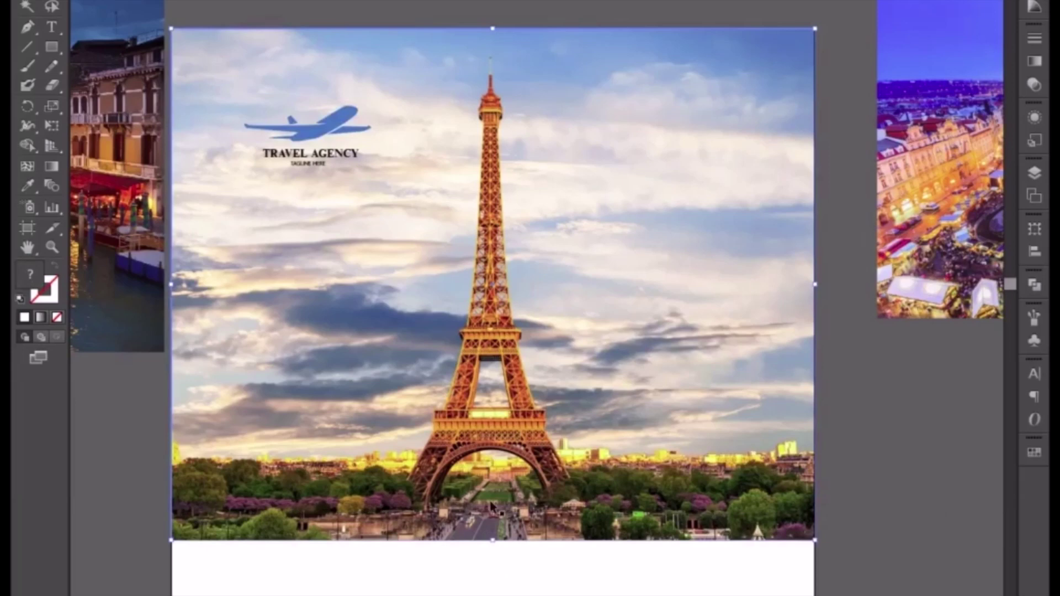
Scale the Eiffel Tower image down slightly inside its clipping mask and shift it a little lower
{"action": "key", "text": "ctrl+shift+a"}
{"action": "key", "text": "a"}
{"action": "left_click", "coordinate": [484, 411]}
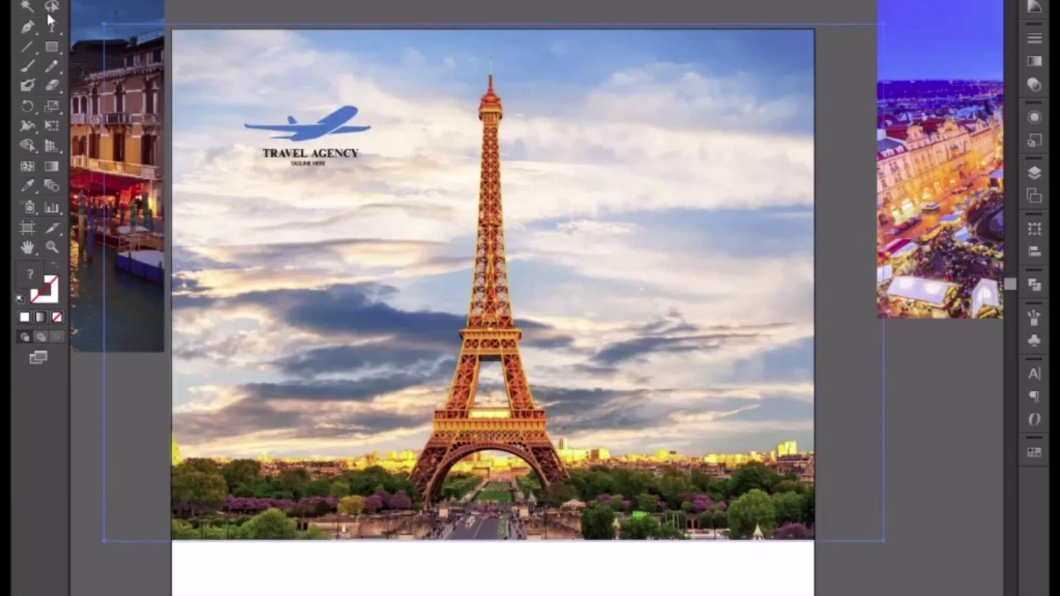
{"action": "key", "text": "v"}
{"action": "left_click_drag", "start_coordinate": [103, 24], "coordinate": [135, 44]}
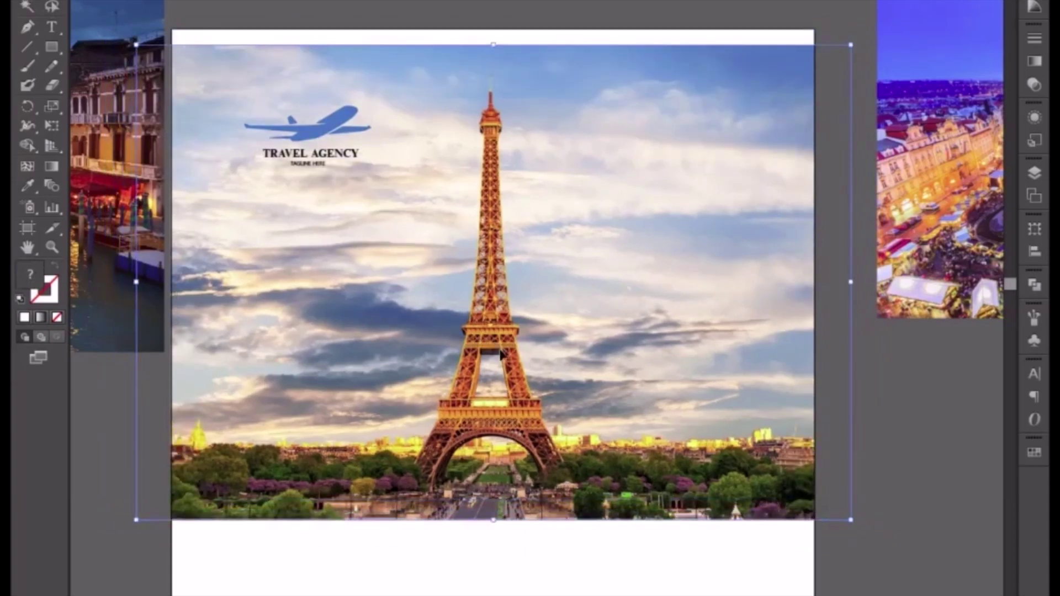
{"action": "left_click_drag", "start_coordinate": [502, 350], "coordinate": [503, 368]}
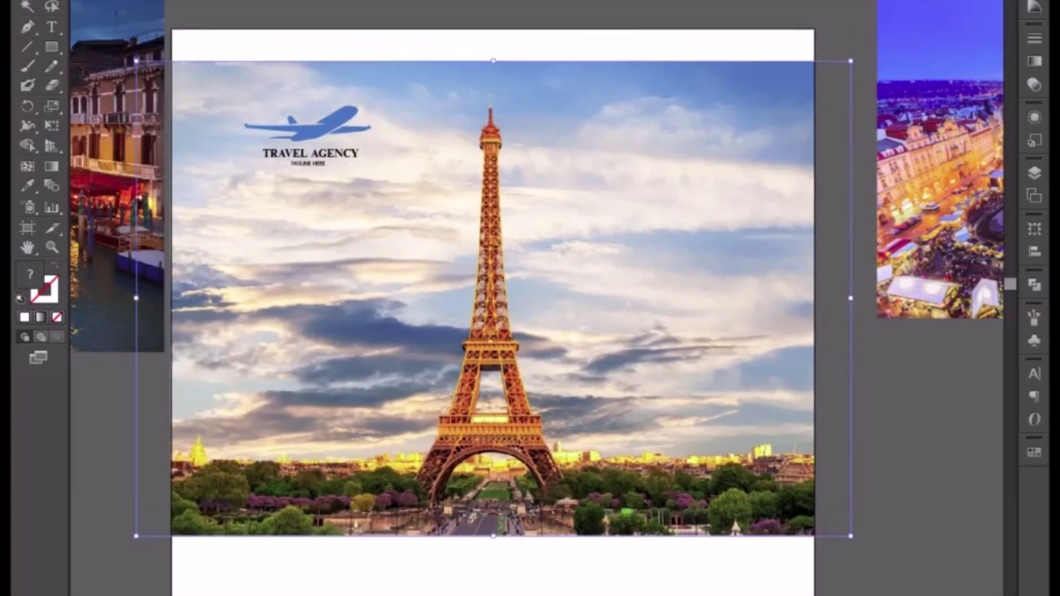
Enlarge the Eiffel Tower image inside its clipping mask so it fills the whole mask up to the artboard's top edge
{"action": "left_click", "coordinate": [420, 569]}
{"action": "left_click", "coordinate": [439, 486]}
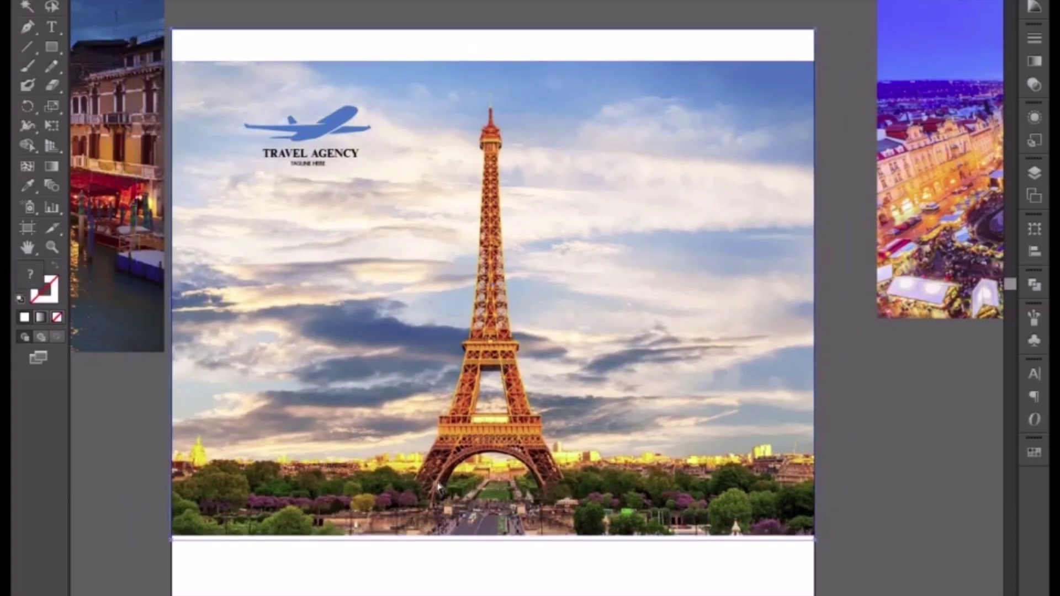
{"action": "key", "text": "ctrl+y"}
{"action": "key", "text": "ctrl+y"}
{"action": "key", "text": "ctrl+y"}
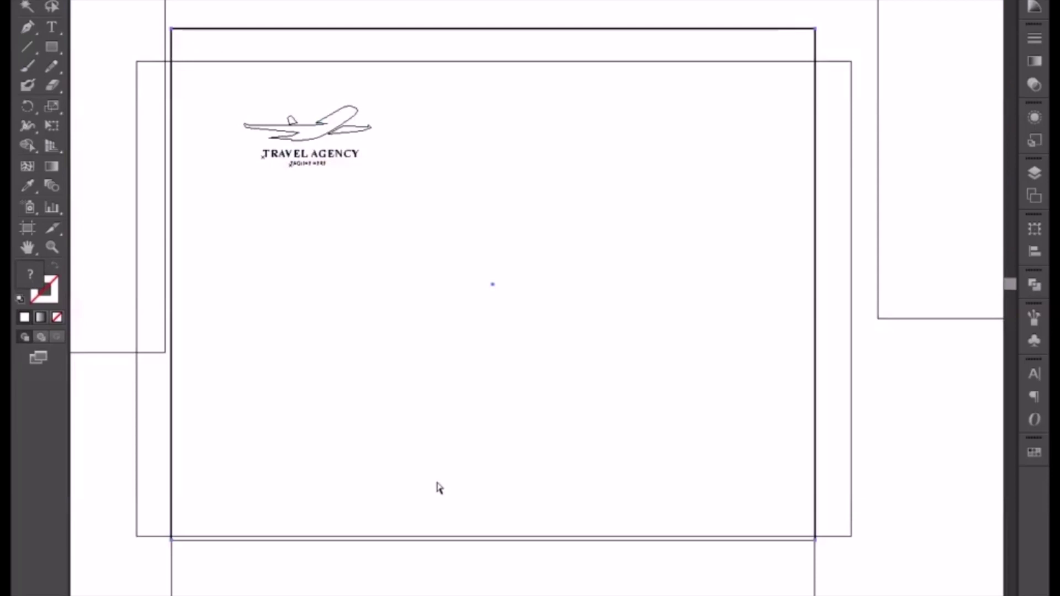
{"action": "key", "text": "ctrl+y"}
{"action": "left_click", "coordinate": [508, 571]}
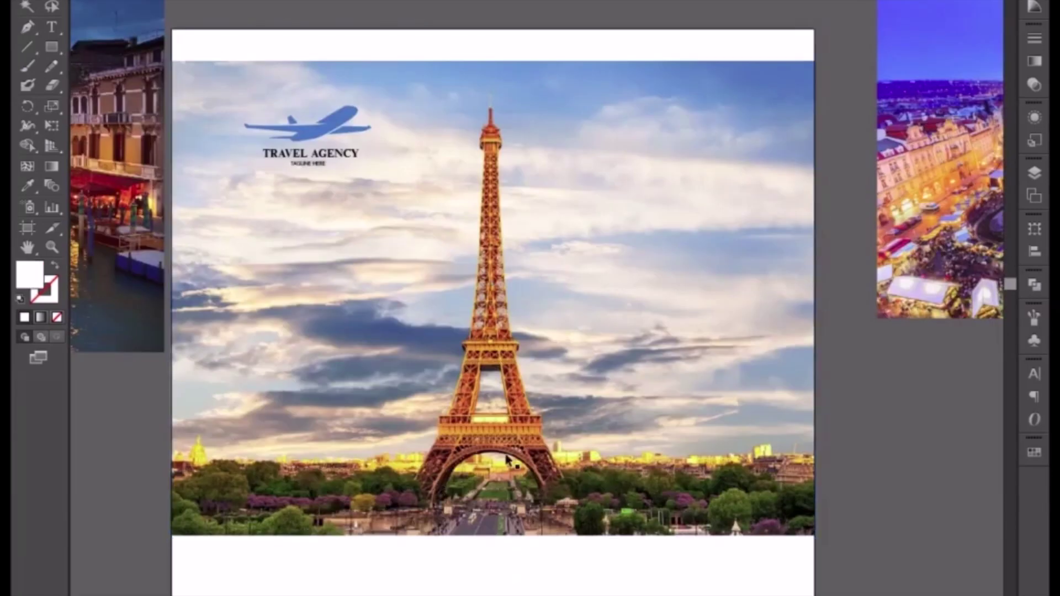
{"action": "left_click", "coordinate": [506, 456]}
{"action": "left_click", "coordinate": [501, 566]}
{"action": "left_click", "coordinate": [478, 301]}
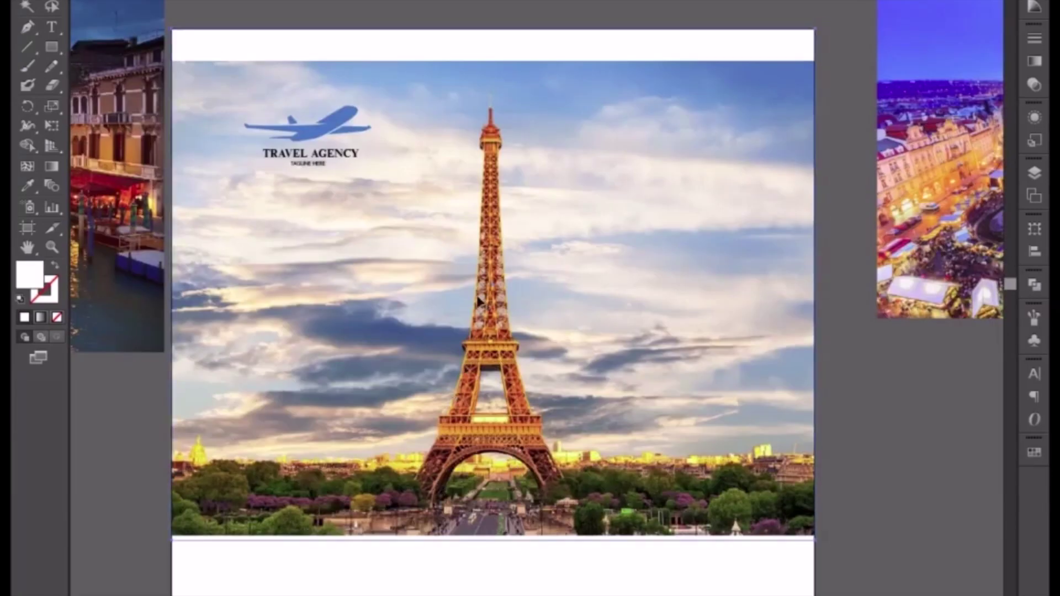
{"action": "left_click", "coordinate": [478, 301]}
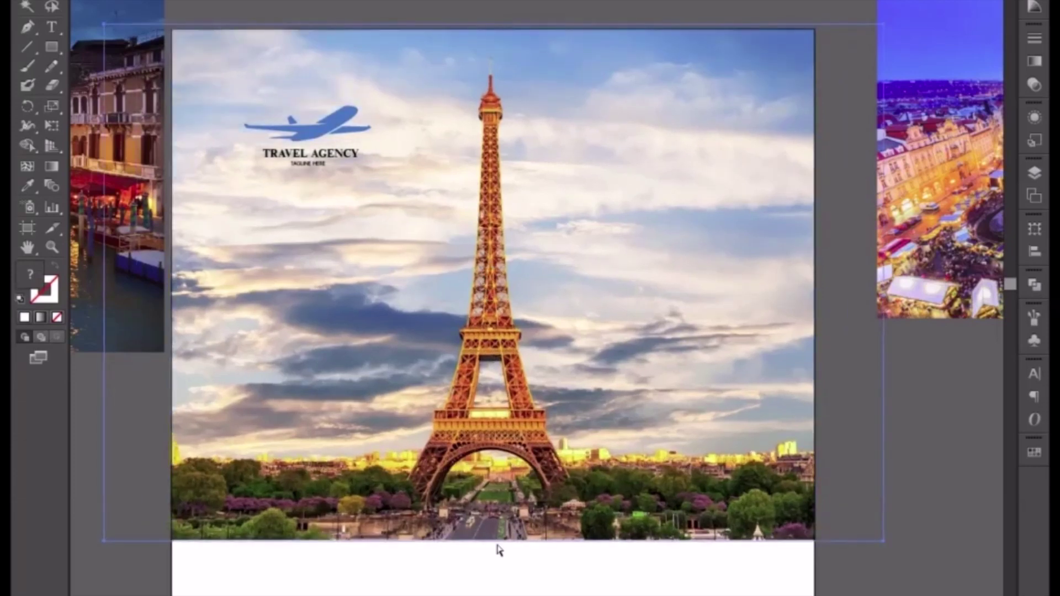
{"action": "left_click", "coordinate": [499, 588]}
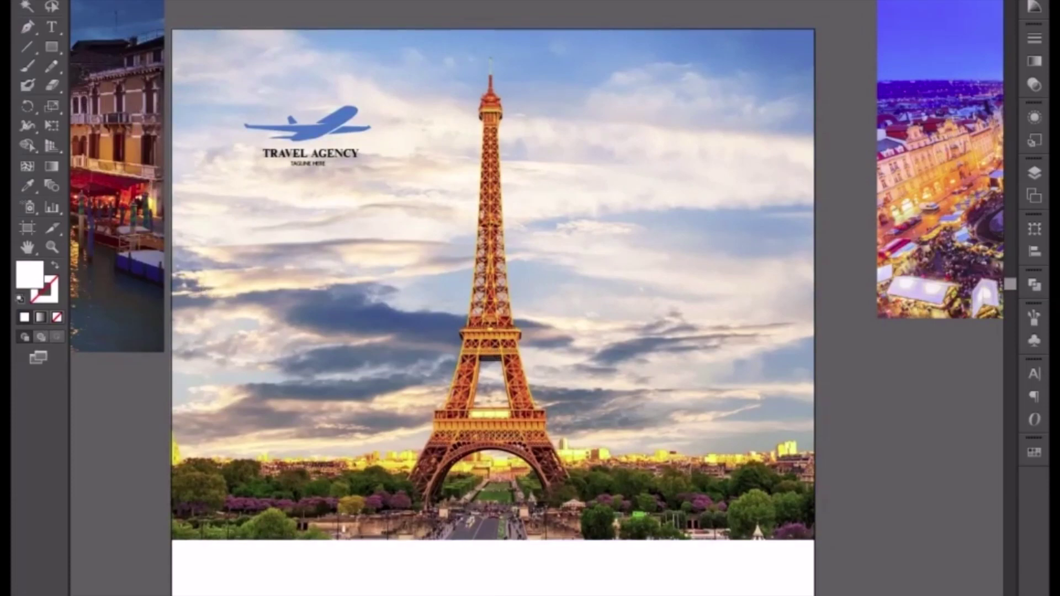
Move the travel agency logo closer to the artboard's upper-left corner
{"action": "left_click", "coordinate": [324, 159]}
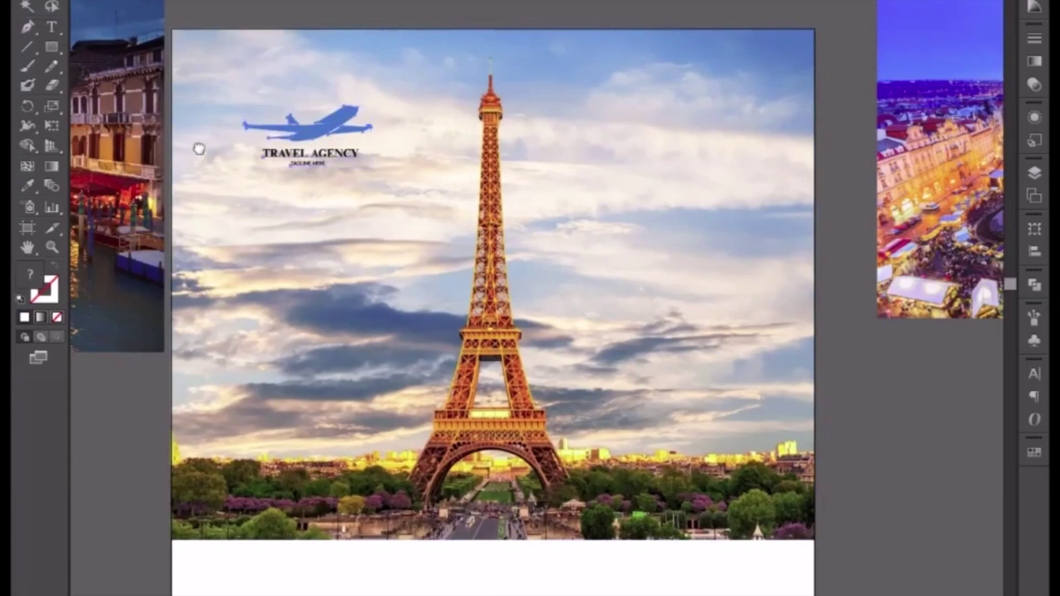
{"action": "left_click_drag", "start_coordinate": [199, 147], "coordinate": [348, 313]}
{"action": "key", "text": "ctrl+plus"}
{"action": "left_click_drag", "start_coordinate": [429, 286], "coordinate": [374, 217]}
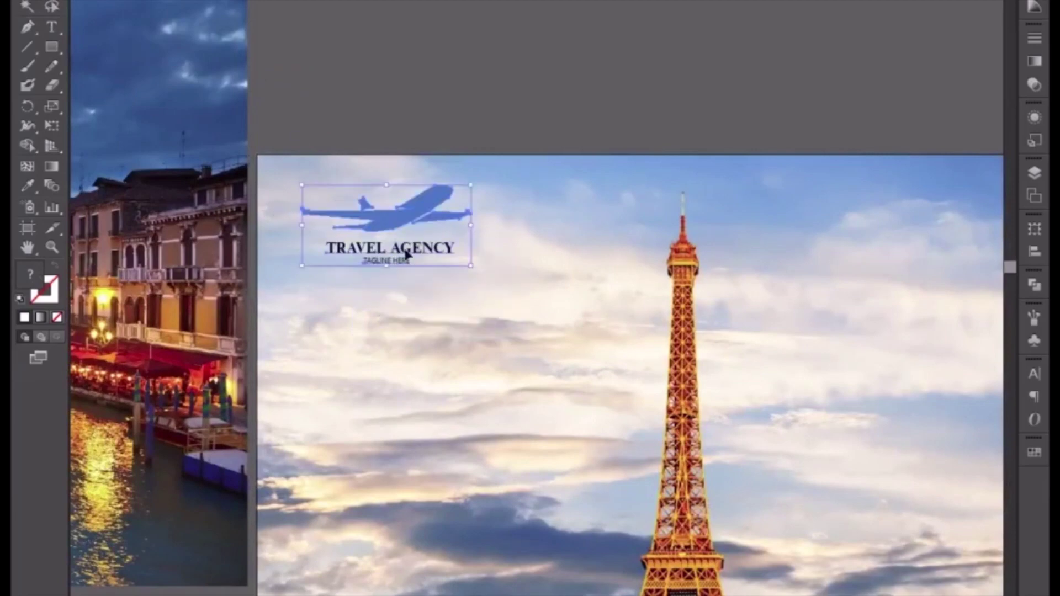
{"action": "left_click", "coordinate": [371, 145]}
{"action": "left_click_drag", "start_coordinate": [416, 158], "coordinate": [344, 207]}
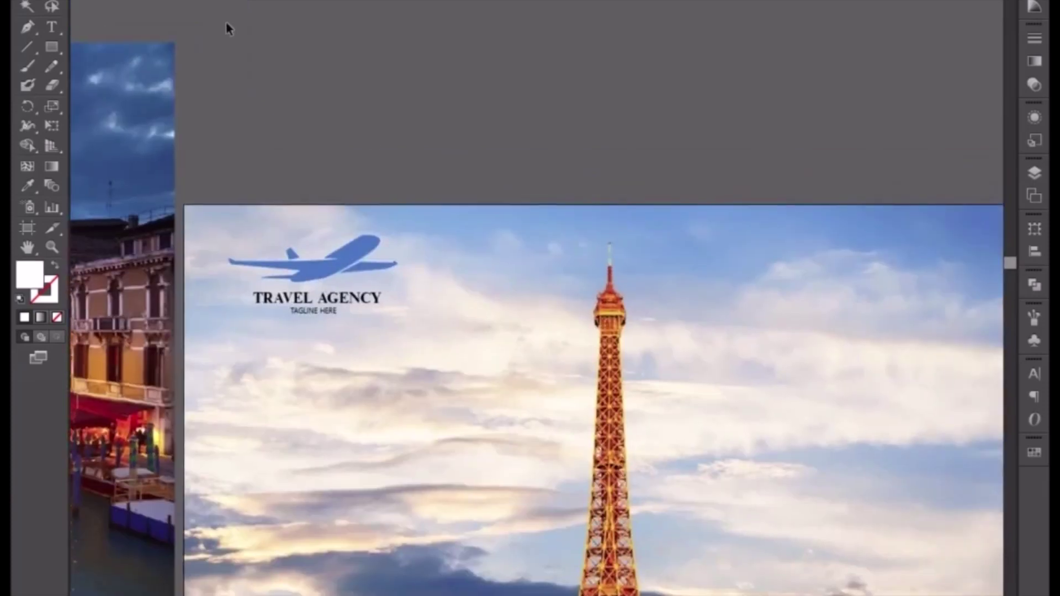
Duplicate the logo's TAGLINE HERE text and shift the copy horizontally until it stands clear to the right of the logo
{"action": "left_click", "coordinate": [315, 316]}
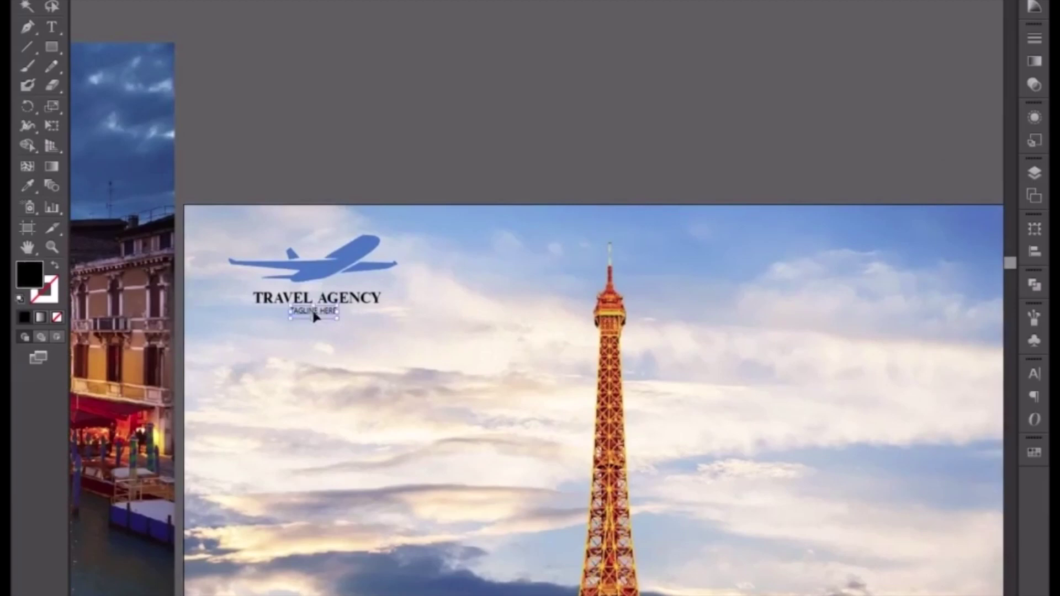
{"action": "left_click", "coordinate": [501, 178]}
{"action": "key", "text": "ctrl+z"}
{"action": "left_click", "coordinate": [37, 1]}
{"action": "key", "text": "Right"}
{"action": "key", "text": "Right"}
{"action": "key", "text": "Right"}
{"action": "key", "text": "Right"}
{"action": "key", "text": "Right"}
{"action": "key", "text": "Right"}
{"action": "key", "text": "Right"}
{"action": "key", "text": "Right"}
{"action": "key", "text": "Right"}
{"action": "key", "text": "Right"}
{"action": "key", "text": "Right"}
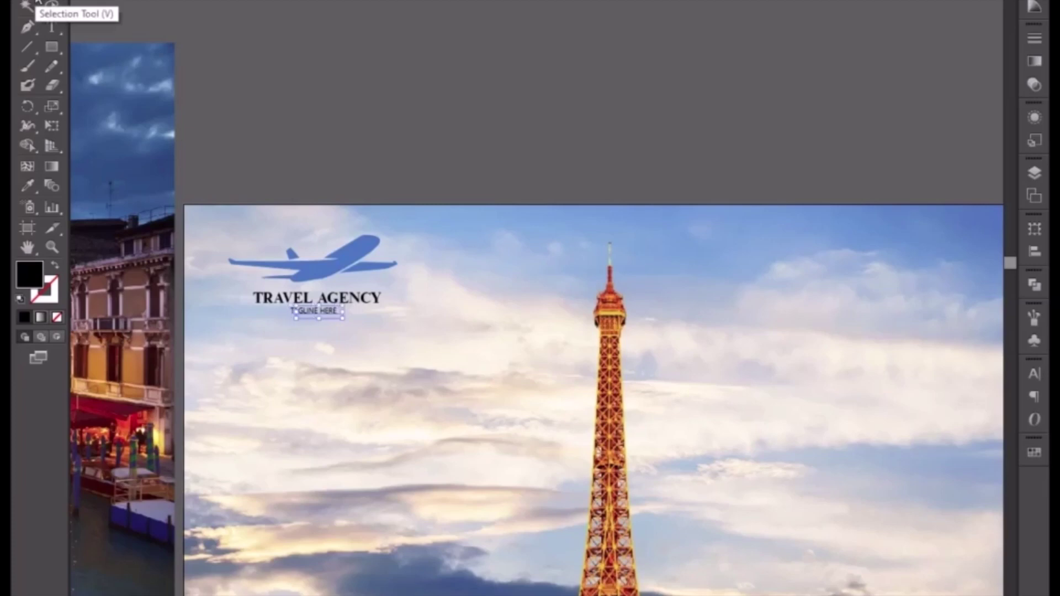
{"action": "key", "text": "Right"}
{"action": "key", "text": "Right"}
{"action": "key", "text": "Right"}
{"action": "key", "text": "Right"}
{"action": "key", "text": "Right"}
{"action": "key", "text": "Right"}
{"action": "key", "text": "Right"}
{"action": "key", "text": "Right"}
{"action": "key", "text": "Right"}
{"action": "key", "text": "Right"}
{"action": "key", "text": "Right"}
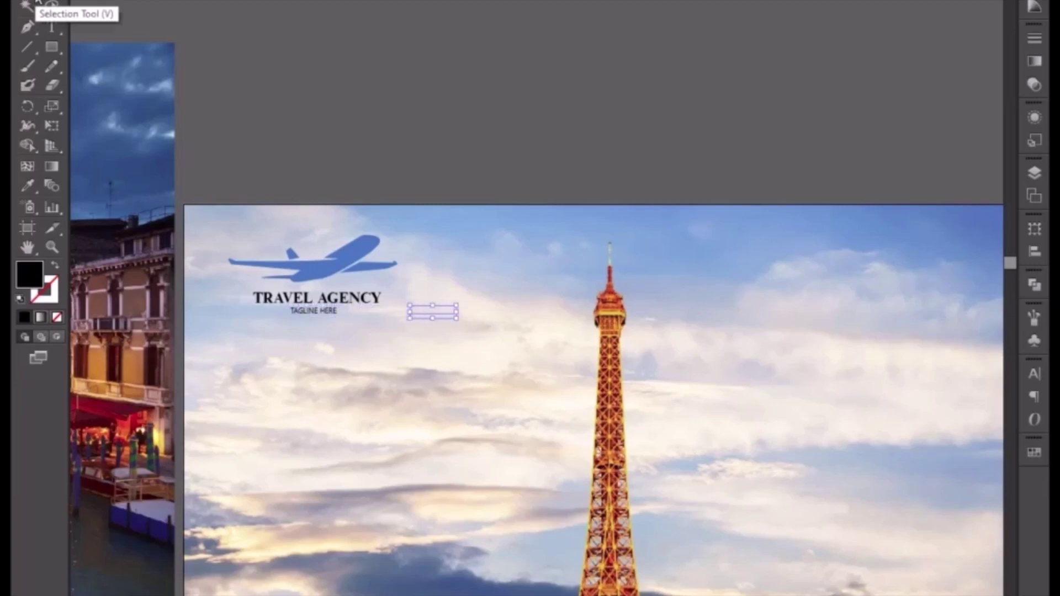
Bring the copied tagline text to the front and set its font style to SemiBold
{"action": "right_click", "coordinate": [430, 318]}
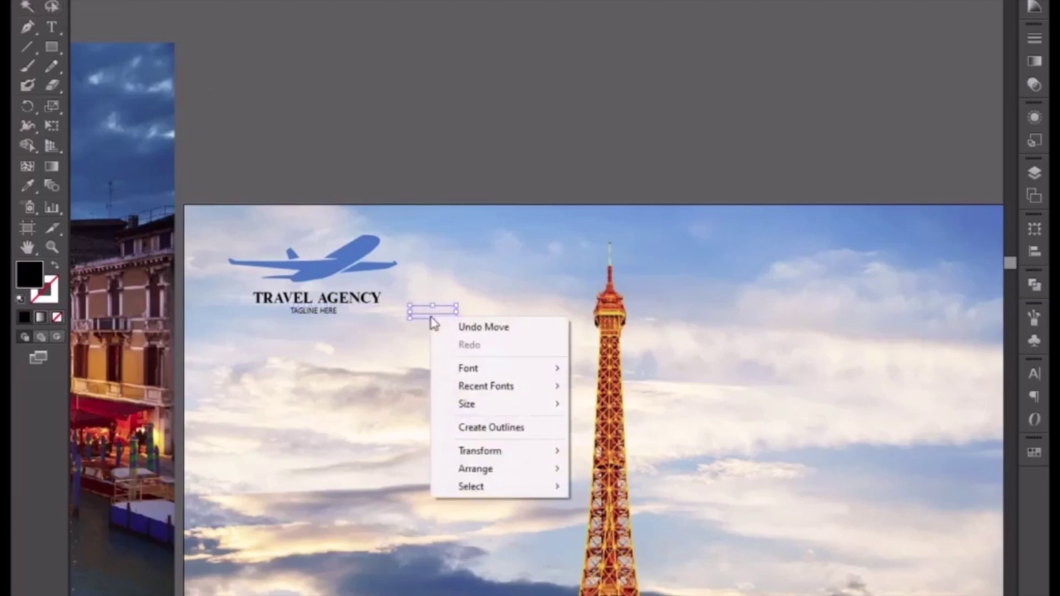
{"action": "mouse_move", "coordinate": [473, 469]}
{"action": "left_click", "coordinate": [591, 469]}
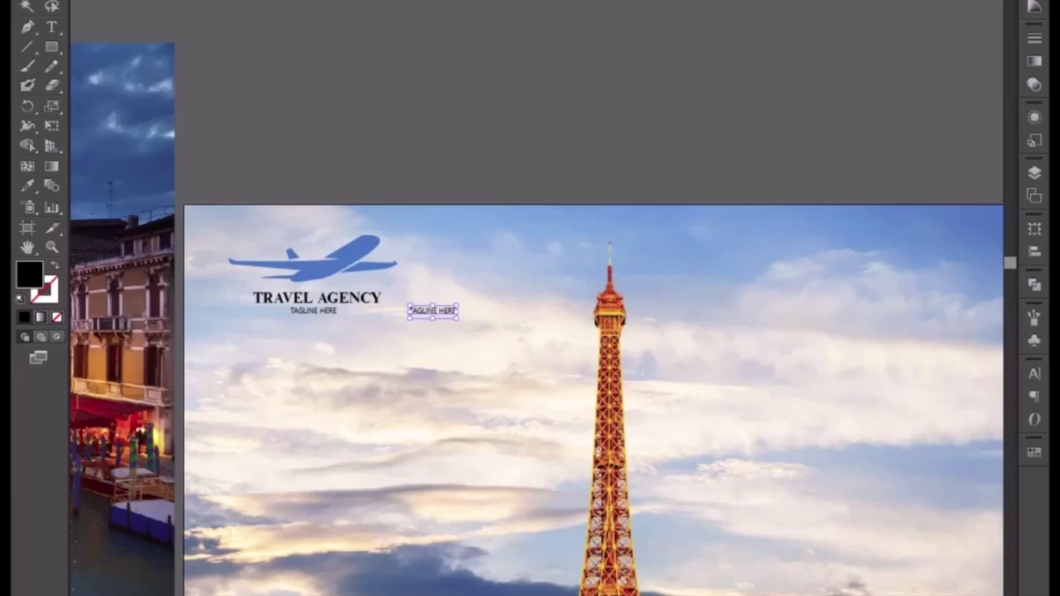
{"action": "key", "text": "Down"}
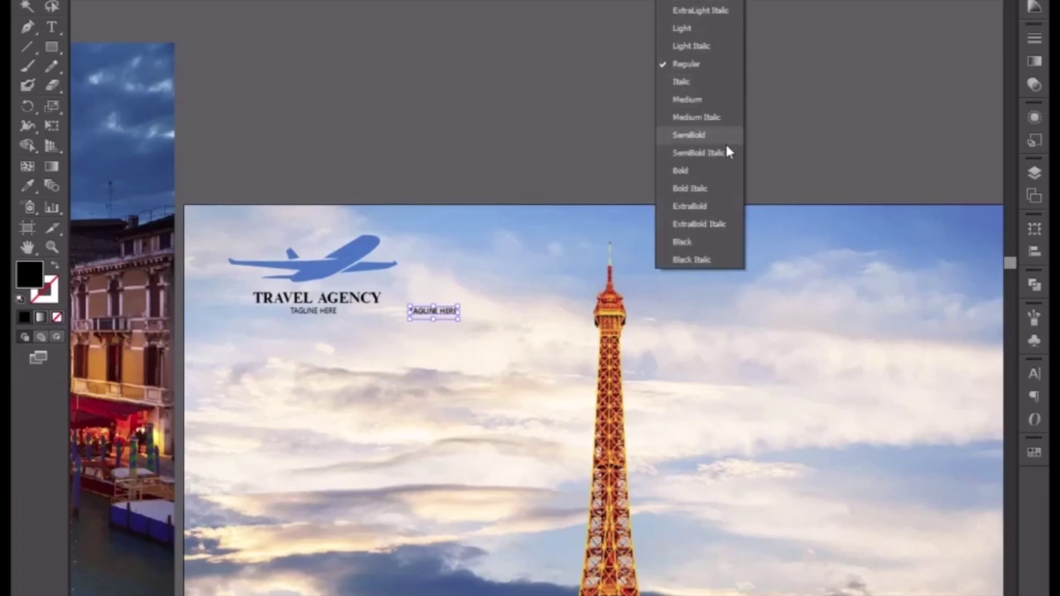
{"action": "left_click", "coordinate": [717, 138]}
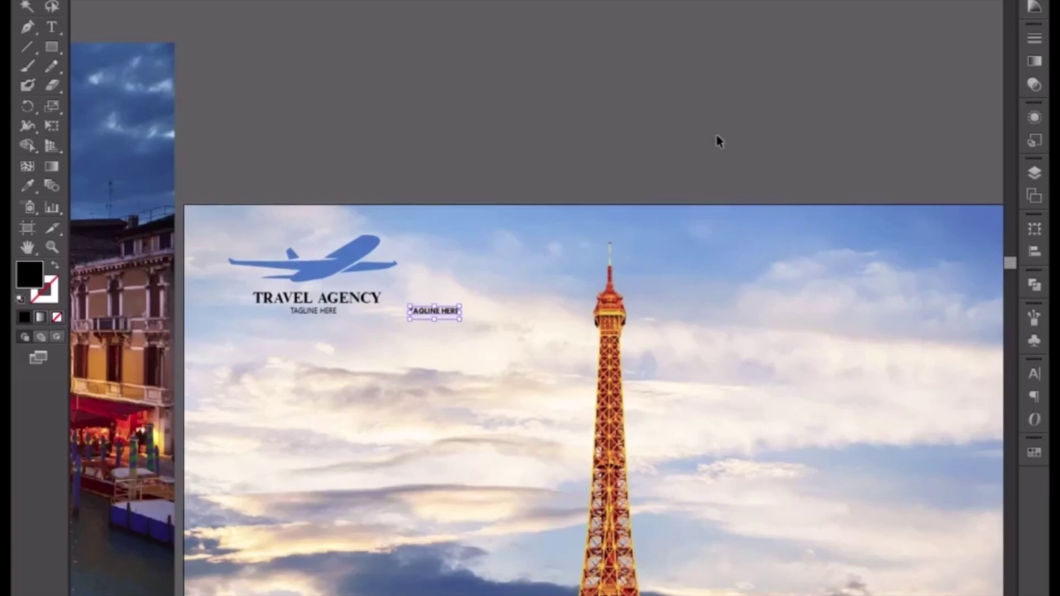
Replace the copied tagline's wording with HOME
{"action": "key", "text": "space"}
{"action": "left_click_drag", "start_coordinate": [460, 318], "coordinate": [415, 313]}
{"action": "key", "text": "ctrl+plus"}
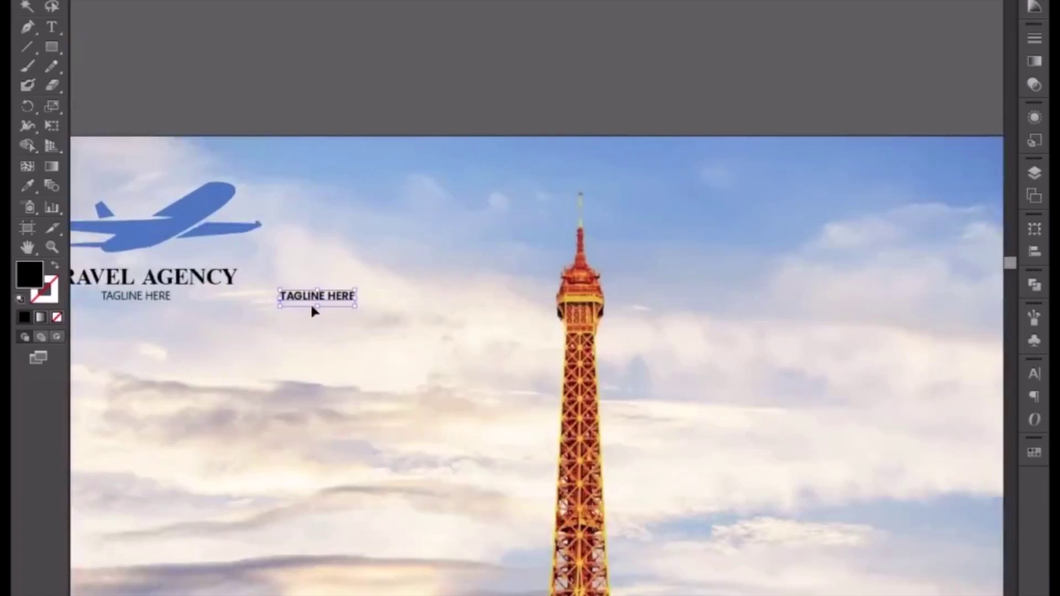
{"action": "key", "text": "t"}
{"action": "triple_click", "coordinate": [334, 301]}
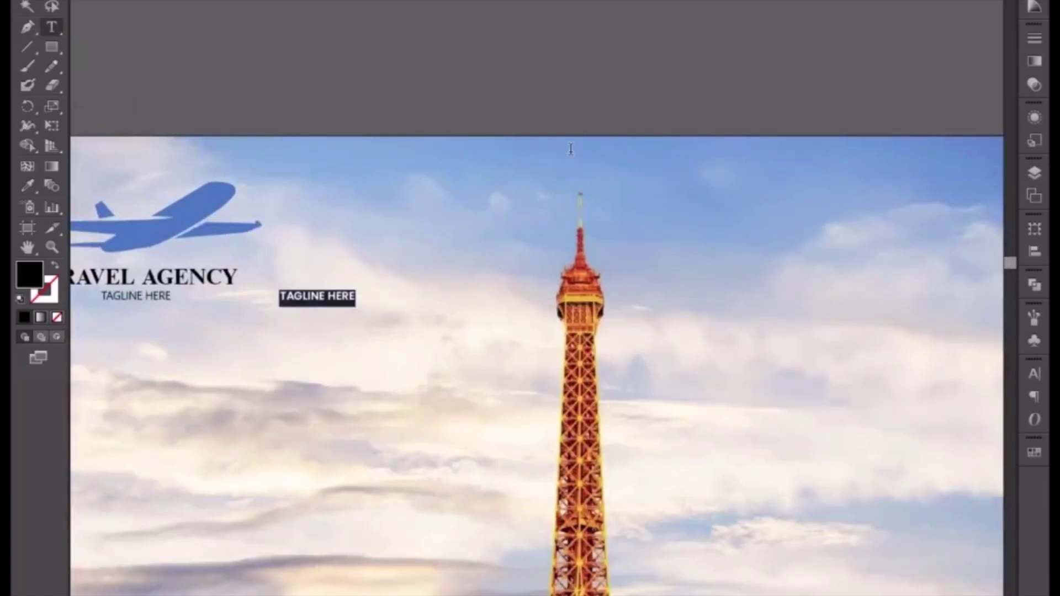
{"action": "type", "text": "HOME"}
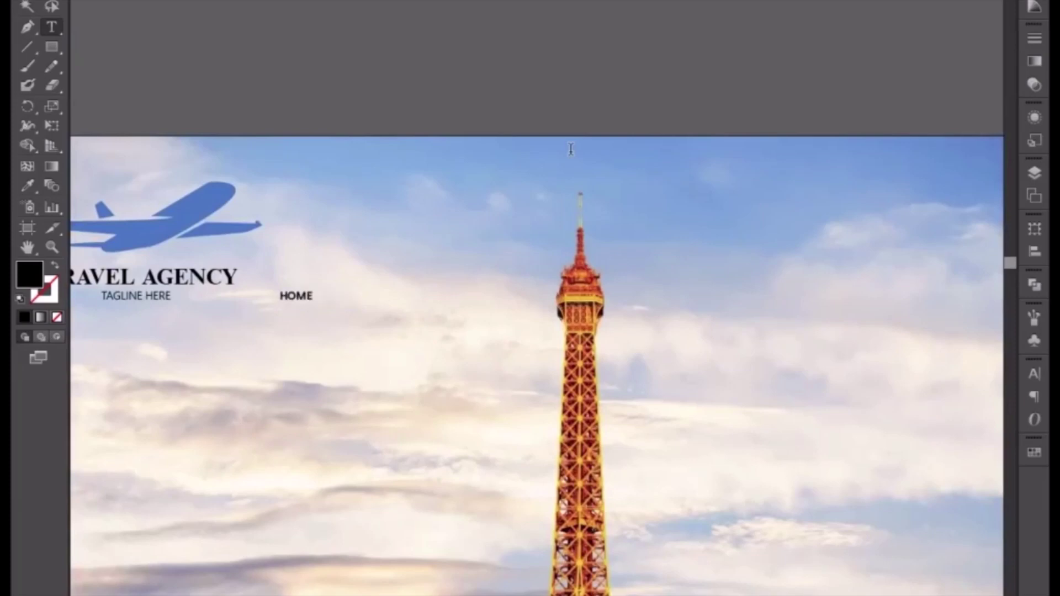
{"action": "left_click", "coordinate": [49, 6]}
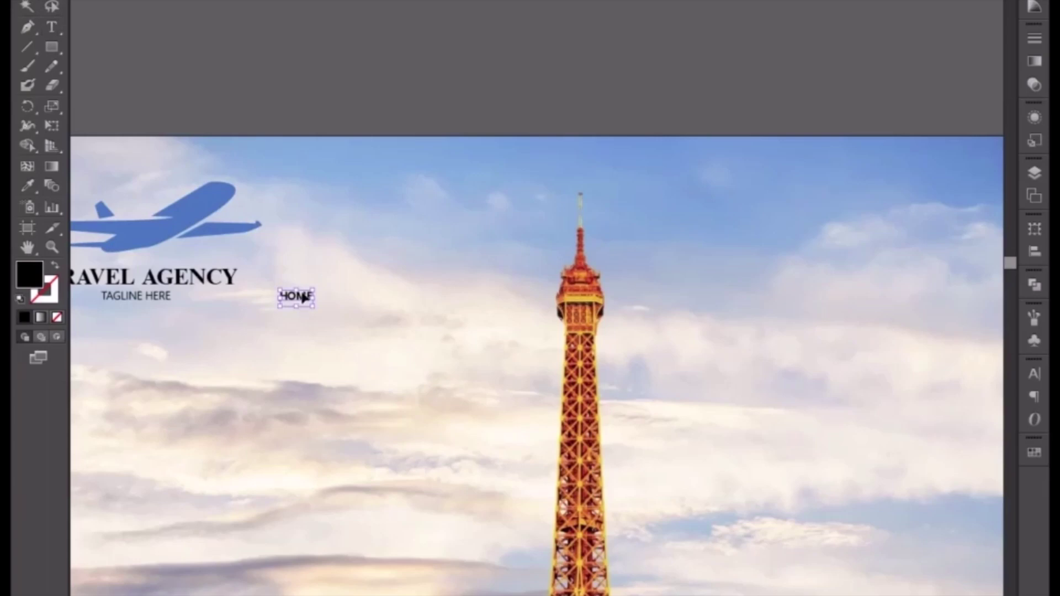
Move the HOME text into the sky just right of the tower's spire and enlarge it
{"action": "left_click_drag", "start_coordinate": [304, 304], "coordinate": [698, 221]}
{"action": "left_click_drag", "start_coordinate": [681, 108], "coordinate": [568, 161]}
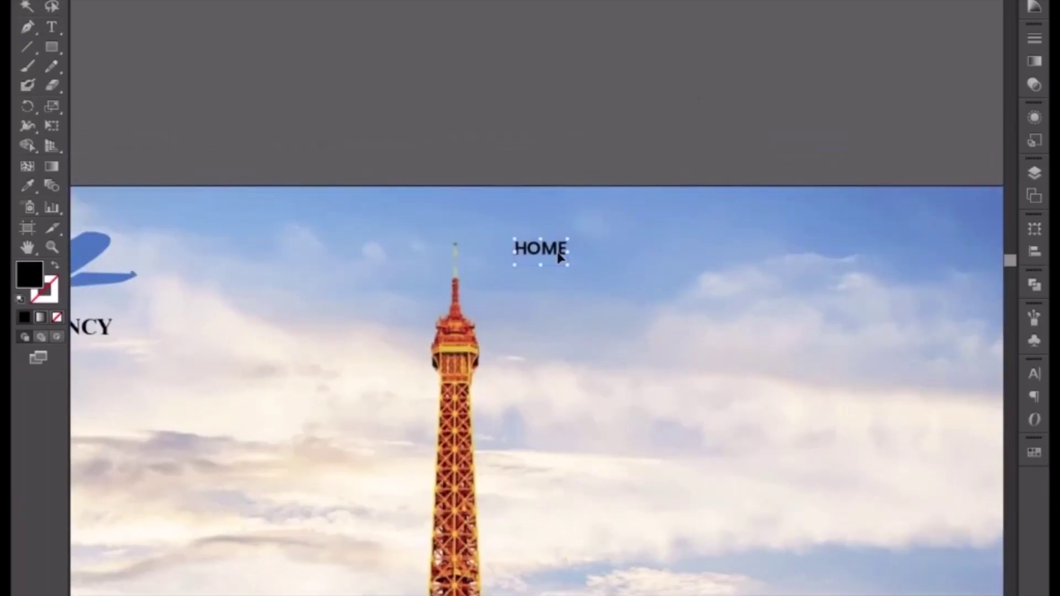
{"action": "scroll", "coordinate": [483, 267], "scroll_direction": "right", "scroll_amount": 8}
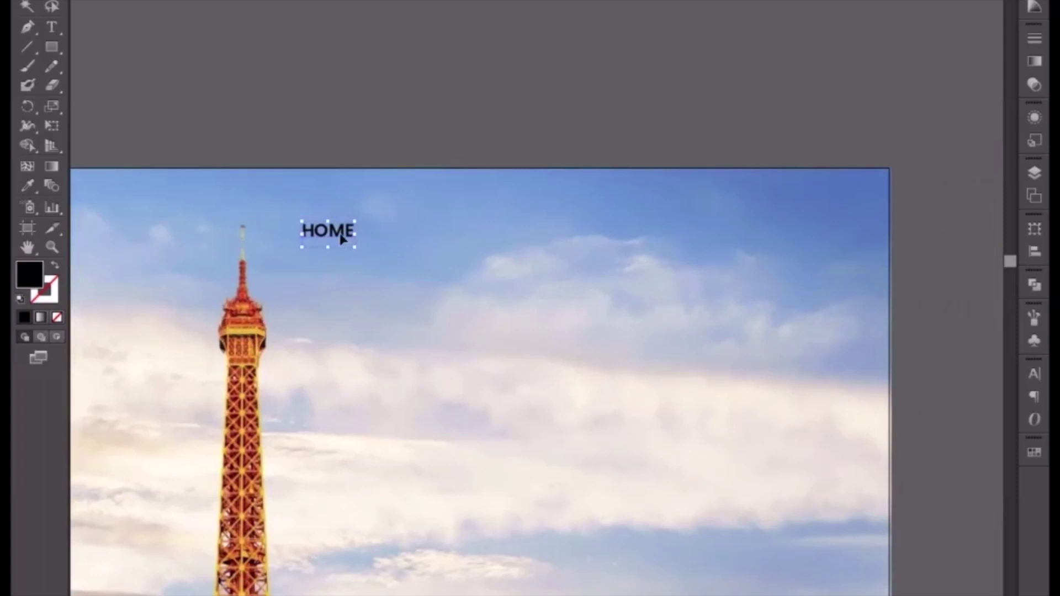
Draw a small downward-pointing V-shaped arrow just right of the HOME text with the Pen tool
{"action": "left_click", "coordinate": [29, 29]}
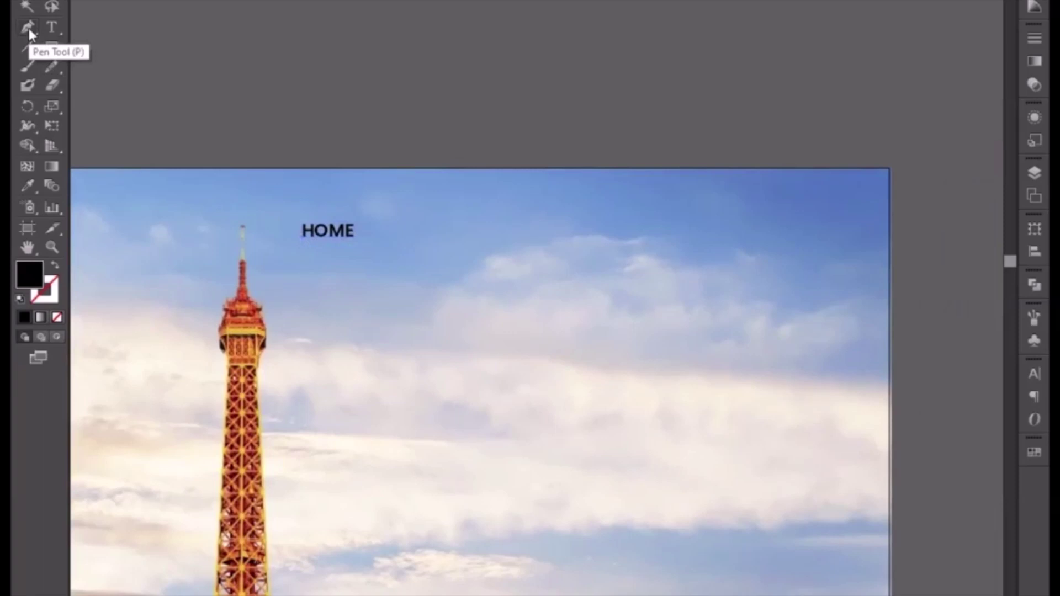
{"action": "left_click_drag", "start_coordinate": [384, 228], "coordinate": [452, 359]}
{"action": "key", "text": "ctrl+plus"}
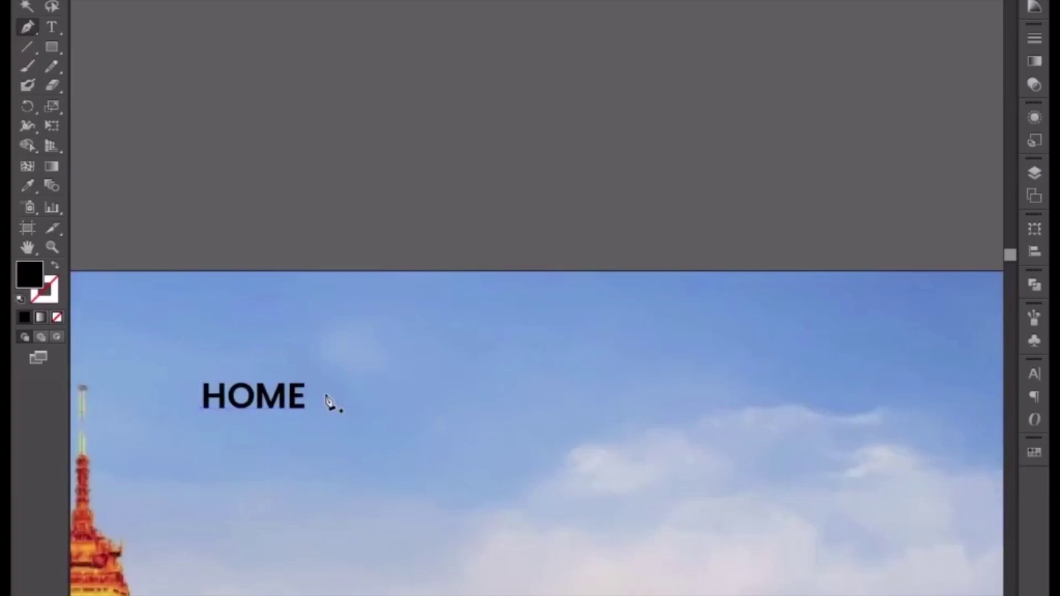
{"action": "left_click", "coordinate": [325, 394]}
{"action": "left_click", "coordinate": [331, 404]}
{"action": "key", "text": "ctrl+z"}
{"action": "left_click", "coordinate": [338, 395]}
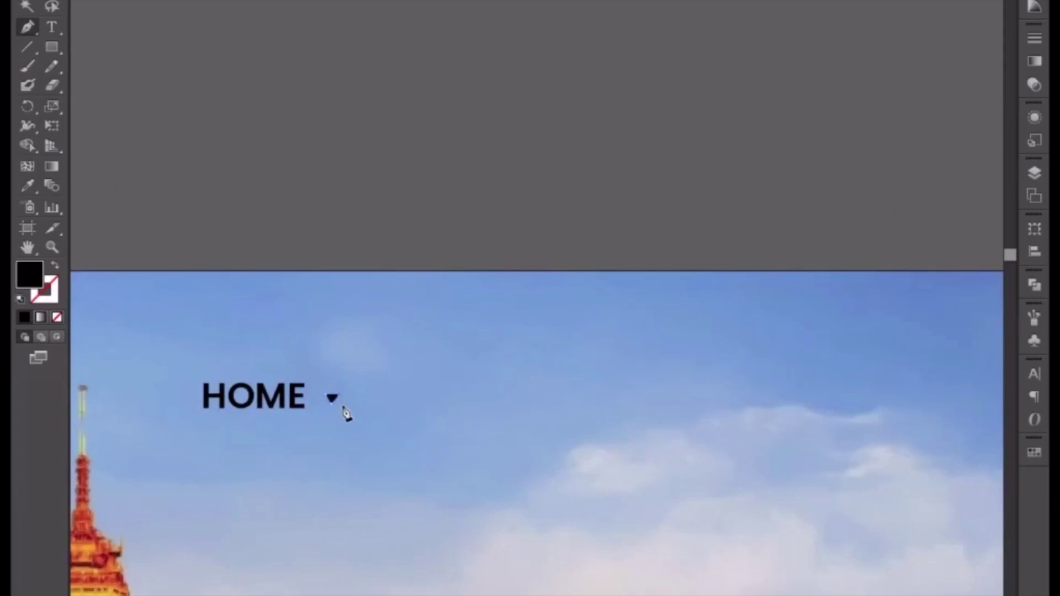
Swap the arrow's fill and stroke to make it a black outline without fill, with a 1 pt stroke weight
{"action": "left_click", "coordinate": [56, 266]}
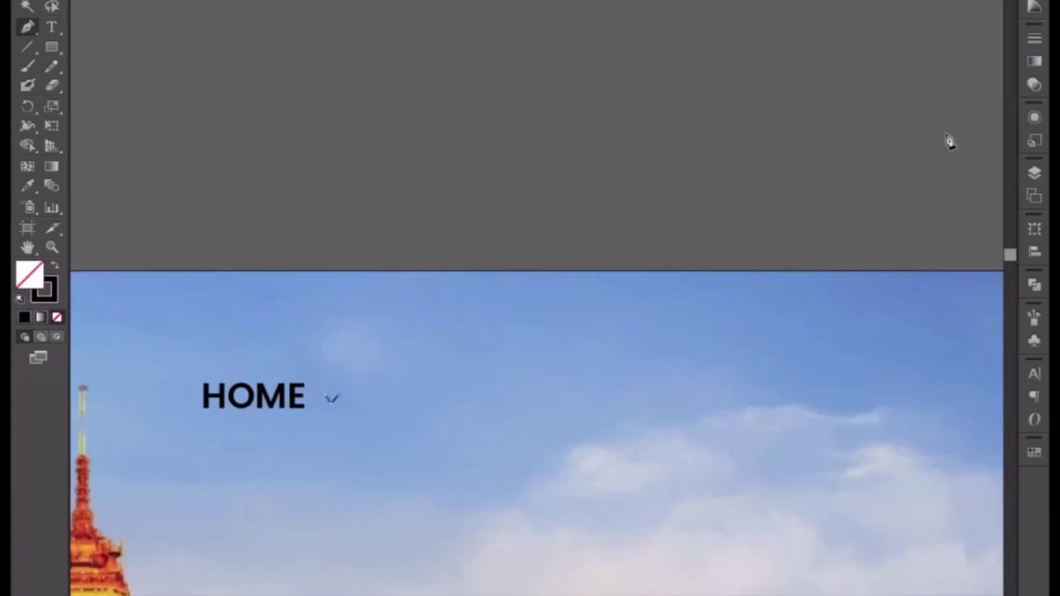
{"action": "key", "text": "ctrl+F10"}
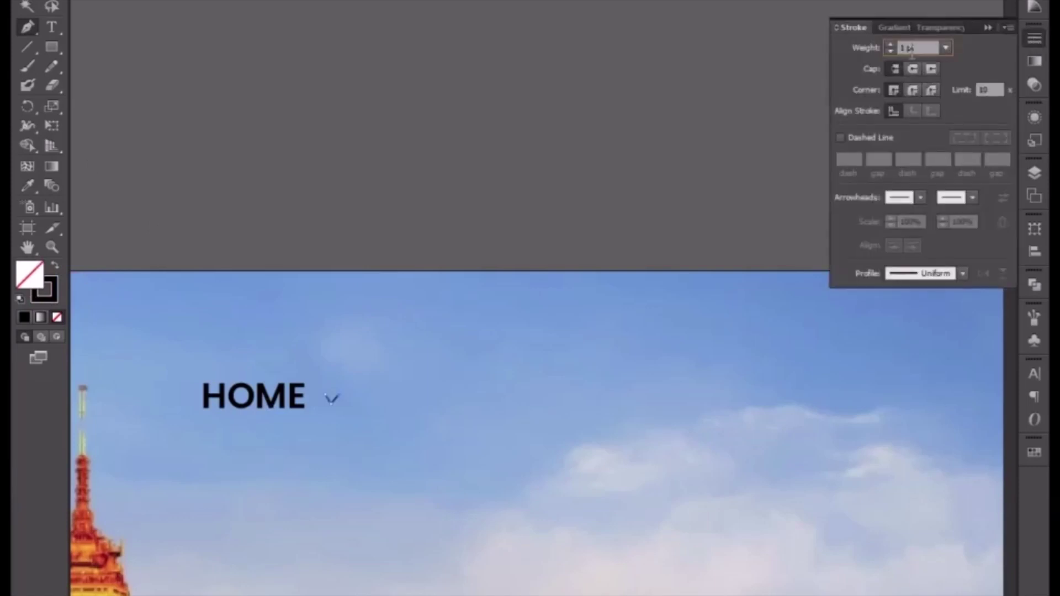
{"action": "key", "text": "Up"}
{"action": "key", "text": "ctrl+plus"}
{"action": "key", "text": "Down"}
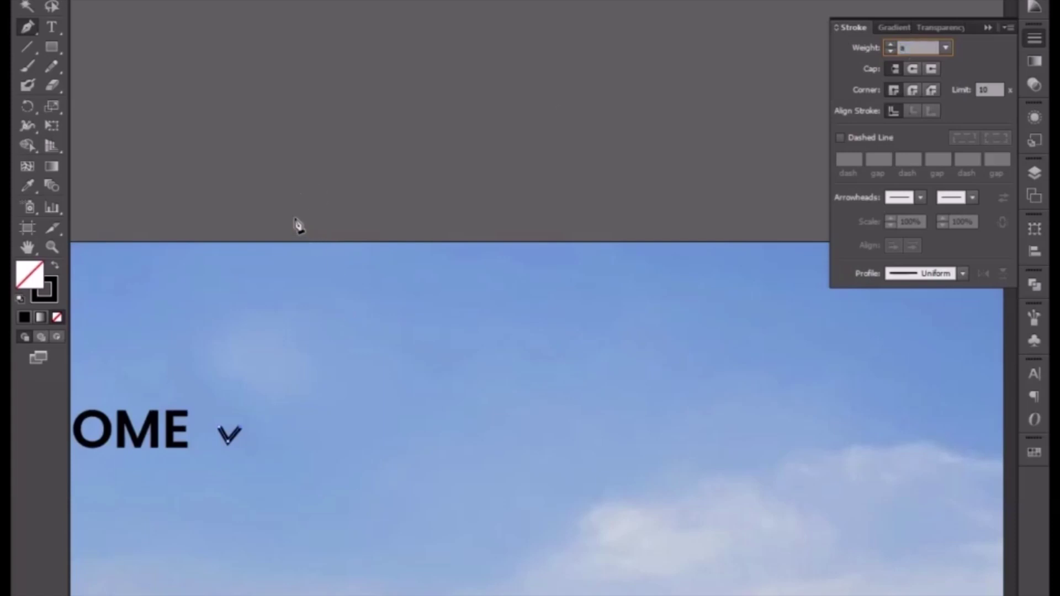
Move the arrow's lower anchor point so it is centred between the two upper ends
{"action": "left_click_drag", "start_coordinate": [263, 208], "coordinate": [529, 163]}
{"action": "key", "text": "ctrl+plus"}
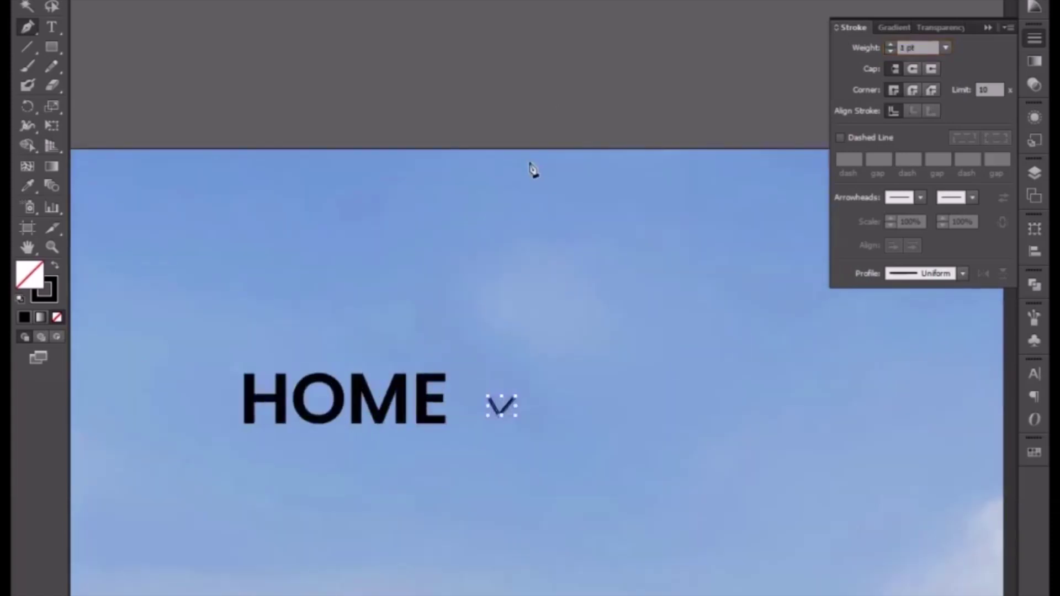
{"action": "key", "text": "ctrl+plus"}
{"action": "key", "text": "ctrl+plus"}
{"action": "key", "text": "v"}
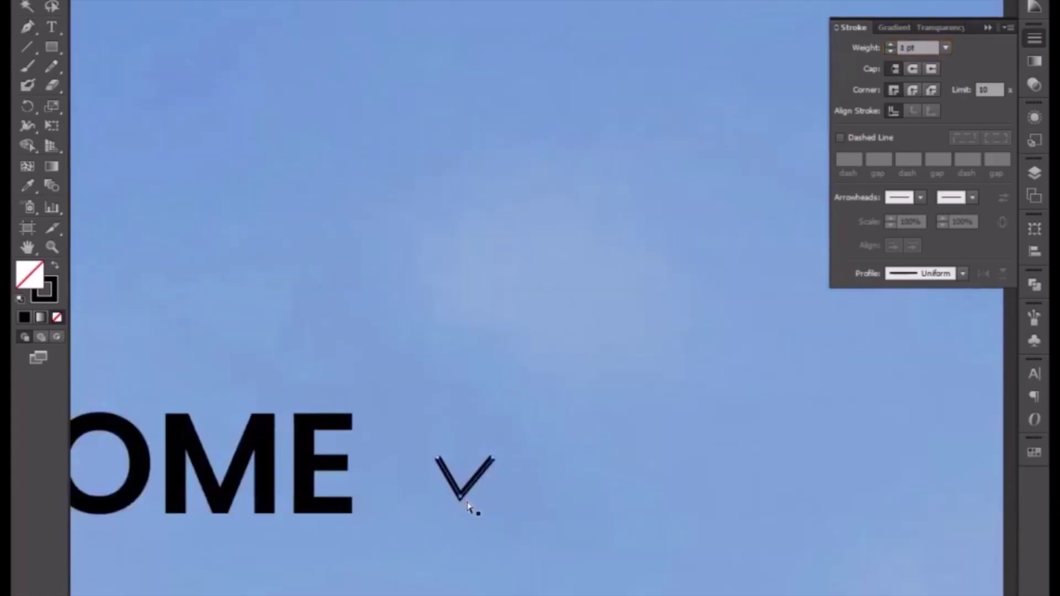
{"action": "left_click_drag", "start_coordinate": [463, 500], "coordinate": [466, 495]}
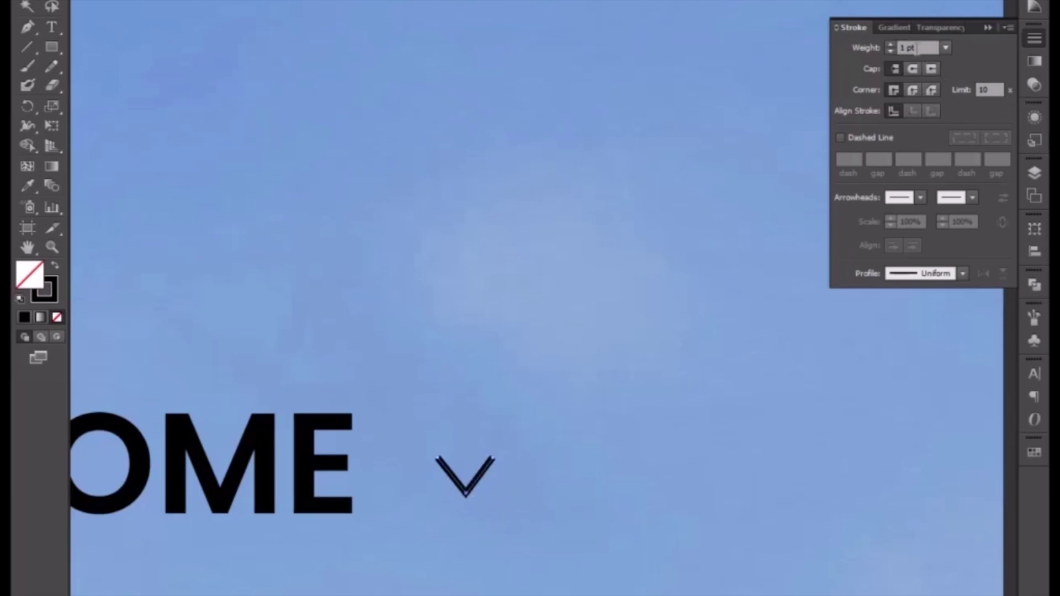
Set the arrow's stroke weight to 2 pt and shift its upper-right end point slightly outward
{"action": "left_click", "coordinate": [917, 48]}
{"action": "key", "text": "Up"}
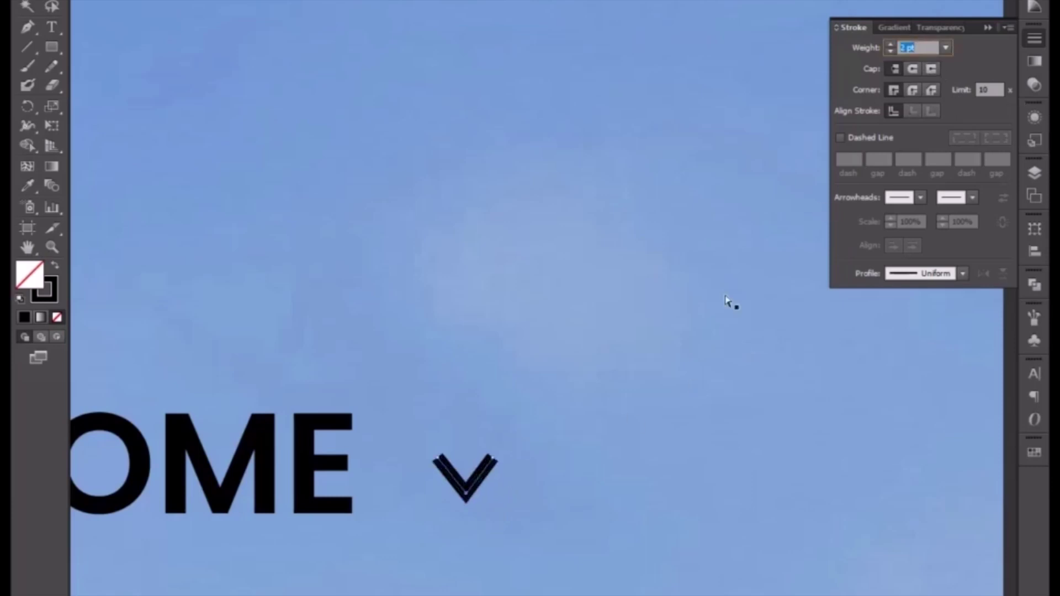
{"action": "left_click_drag", "start_coordinate": [493, 458], "coordinate": [495, 456]}
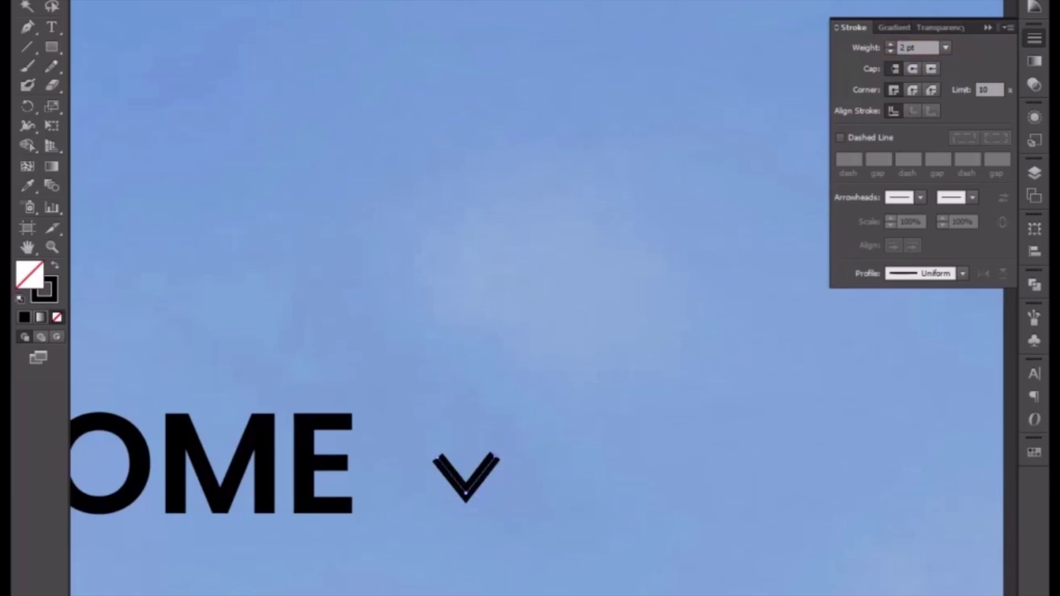
Nudge the arrow left so it sits closer to the HOME text
{"action": "key", "text": "ctrl+minus"}
{"action": "key", "text": "ctrl+minus"}
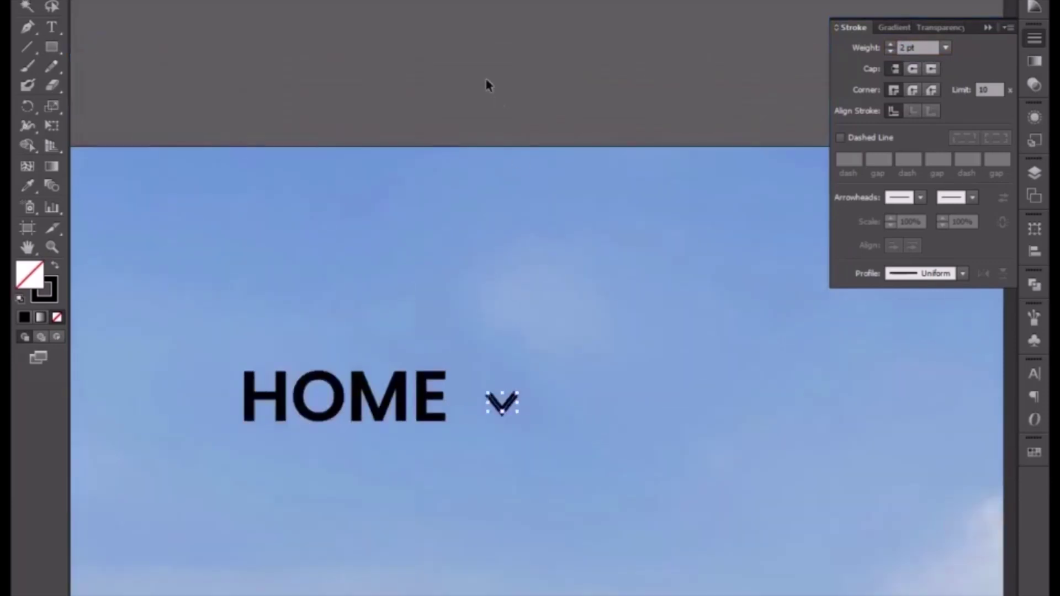
{"action": "left_click", "coordinate": [491, 514]}
{"action": "left_click", "coordinate": [501, 412]}
{"action": "key", "text": "Left"}
{"action": "key", "text": "Left"}
{"action": "key", "text": "Left"}
{"action": "key", "text": "Left"}
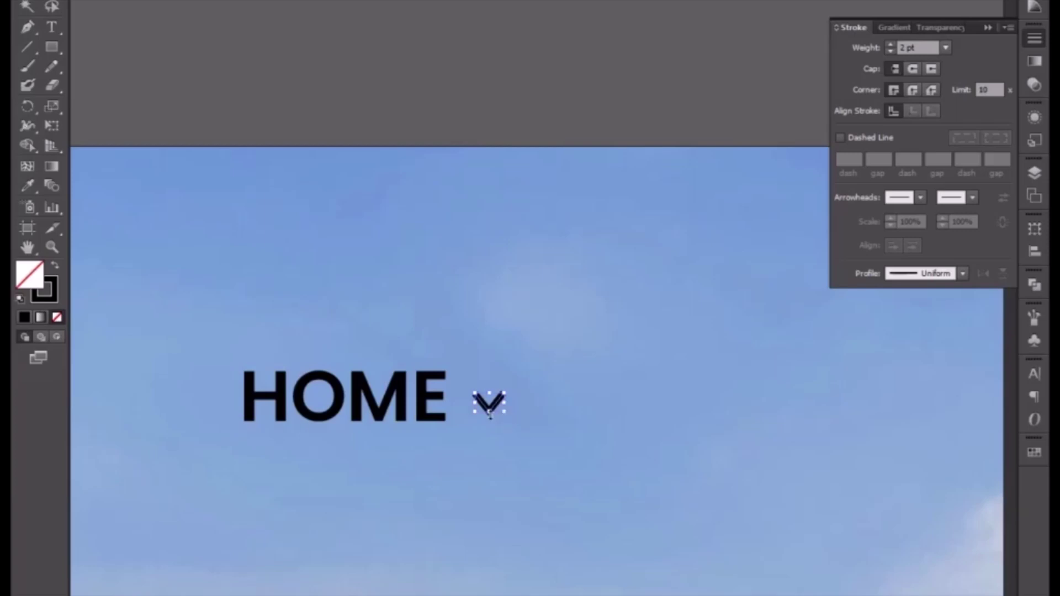
Duplicate the HOME text together with its arrow to the right on the same line
{"action": "left_click", "coordinate": [406, 413], "text": "shift"}
{"action": "left_click_drag", "start_coordinate": [406, 414], "coordinate": [565, 358]}
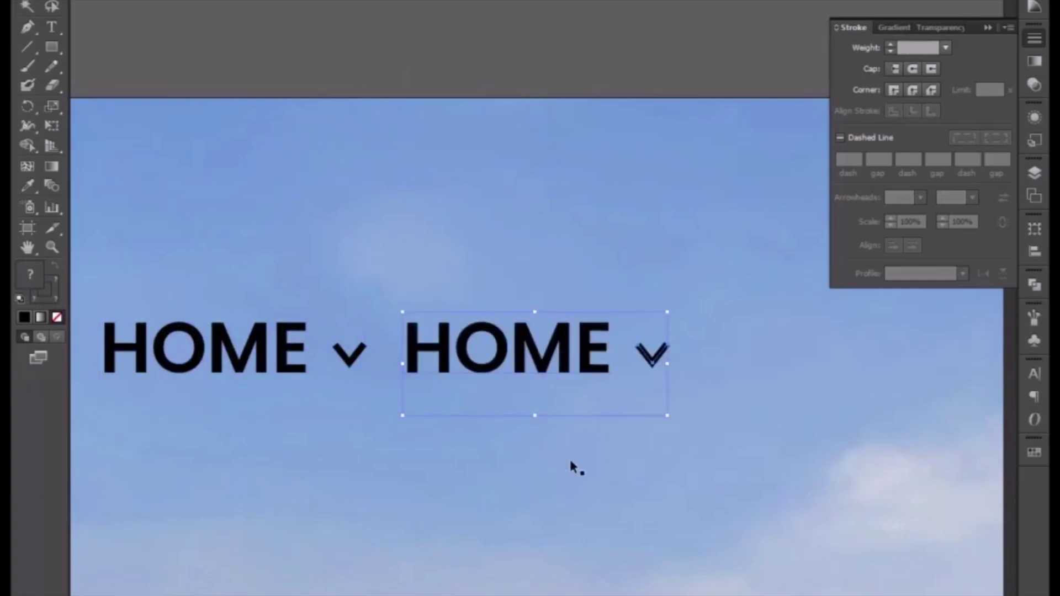
{"action": "left_click_drag", "start_coordinate": [579, 370], "coordinate": [367, 356]}
{"action": "left_click", "coordinate": [352, 64]}
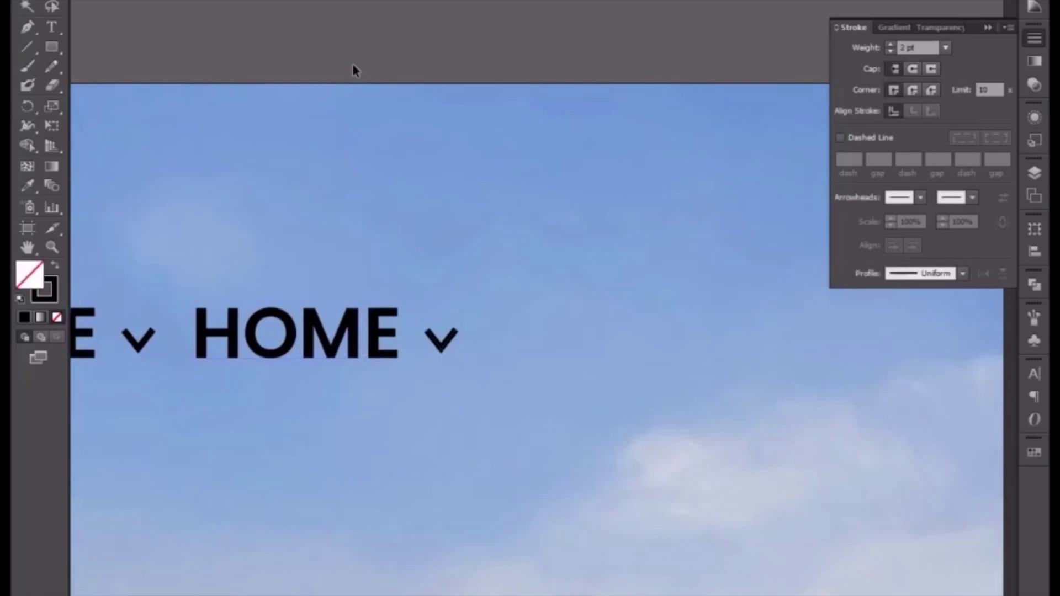
Change the text of the second HOME menu item to TOURS
{"action": "double_click", "coordinate": [290, 356]}
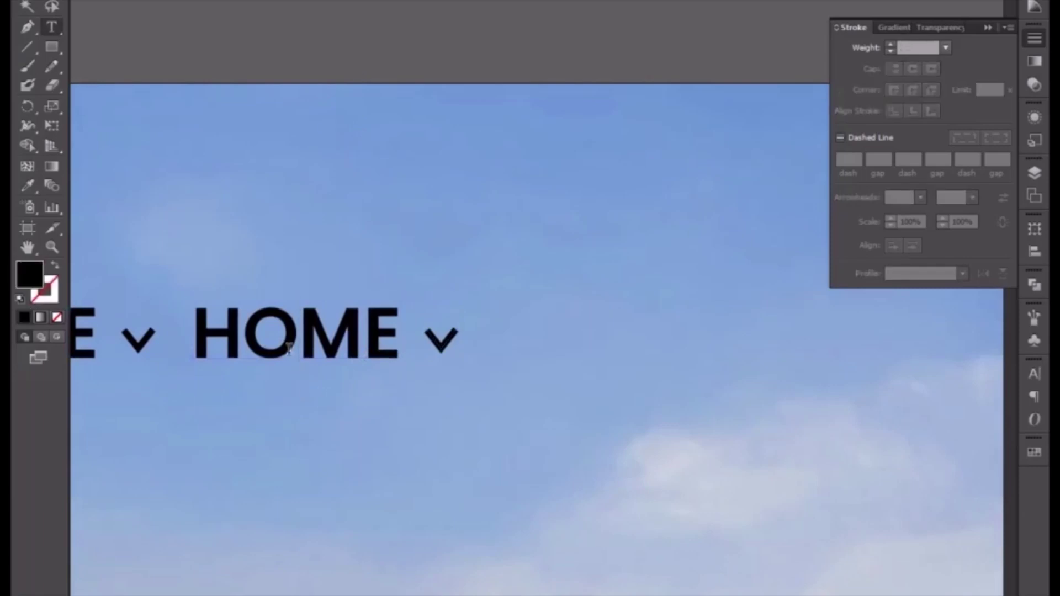
{"action": "double_click", "coordinate": [289, 349]}
{"action": "type", "text": "TO"}
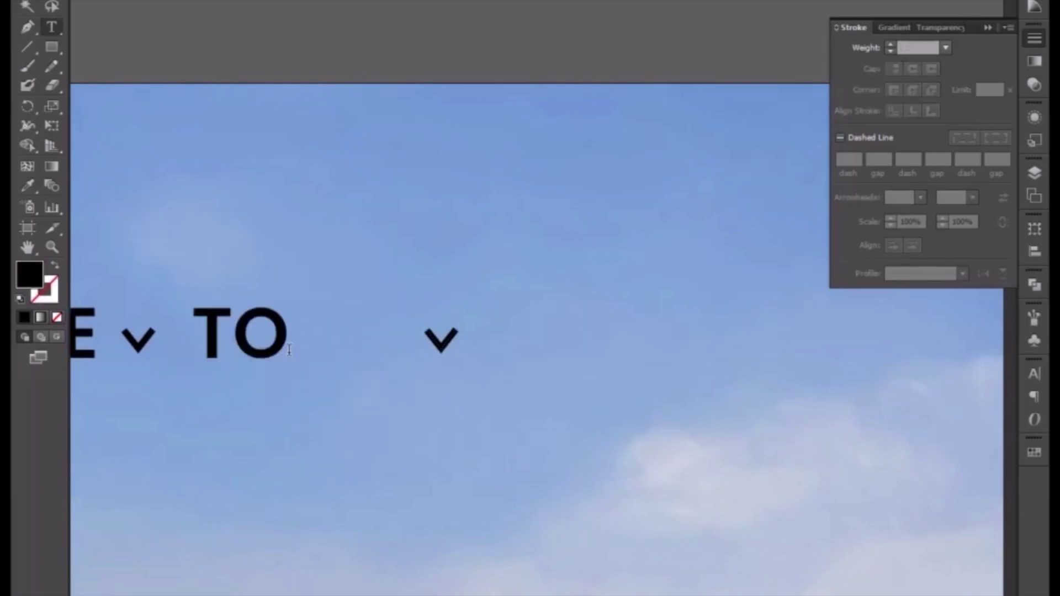
{"action": "type", "text": "URS"}
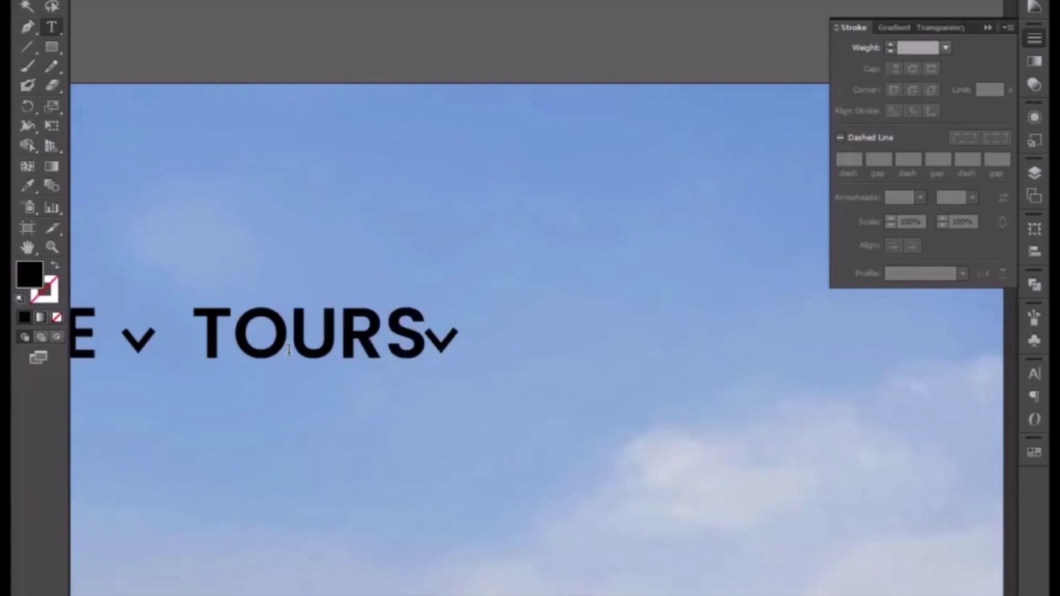
{"action": "left_click", "coordinate": [27, 0]}
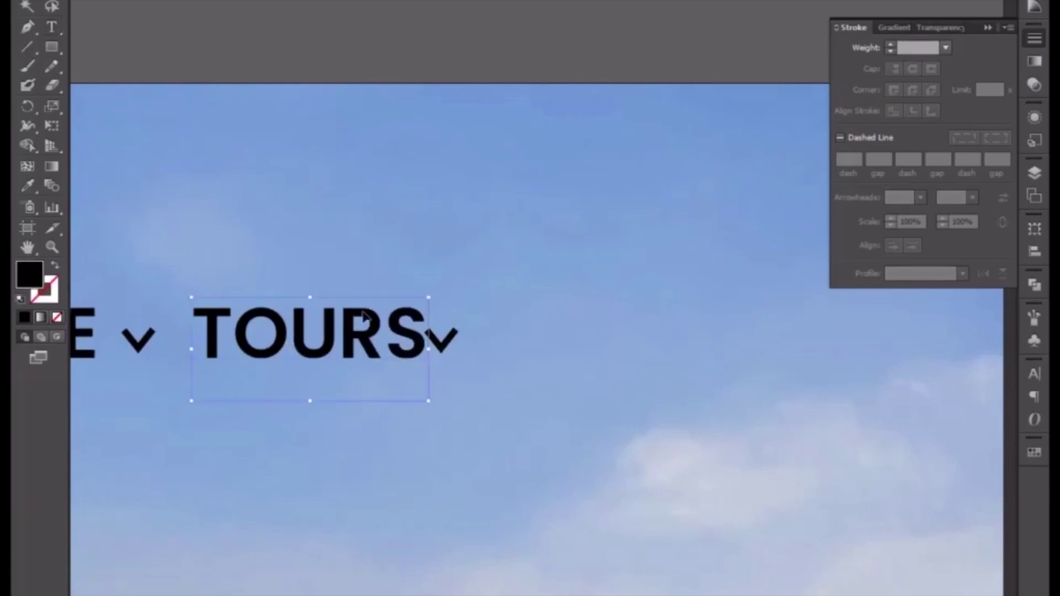
Nudge the second arrow right so it clears the TOURS text with a small gap
{"action": "left_click", "coordinate": [444, 340]}
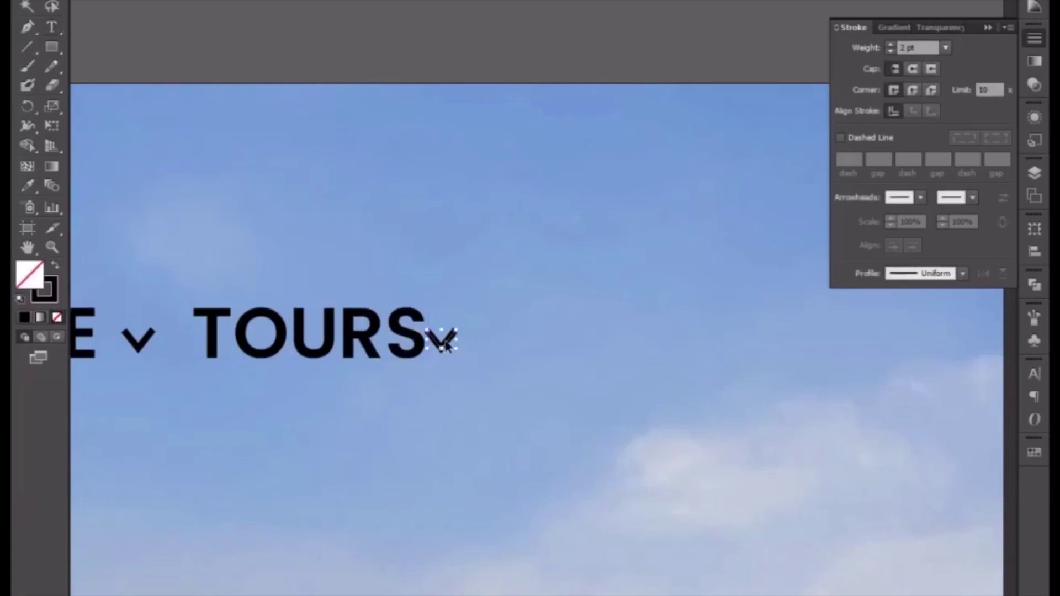
{"action": "key", "text": "shift+Right"}
{"action": "key", "text": "Left"}
{"action": "key", "text": "Left"}
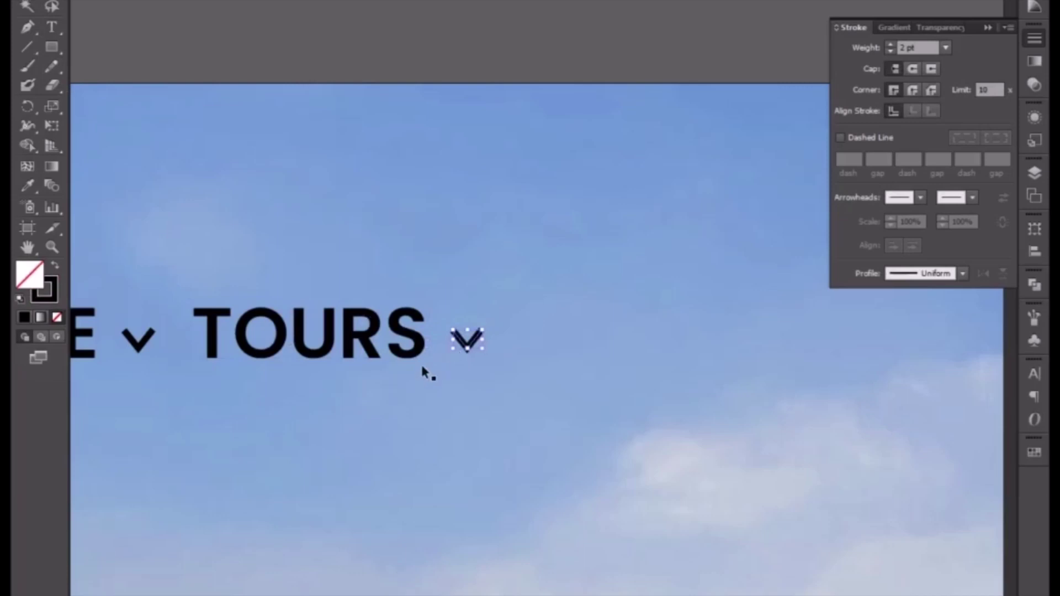
{"action": "key", "text": "Left"}
{"action": "key", "text": "Right"}
Duplicate the TOURS text together with its arrow to the right on the same line
{"action": "left_click", "coordinate": [381, 351], "text": "shift"}
{"action": "key", "text": "ctrl+minus"}
{"action": "left_click_drag", "start_coordinate": [442, 352], "coordinate": [497, 306]}
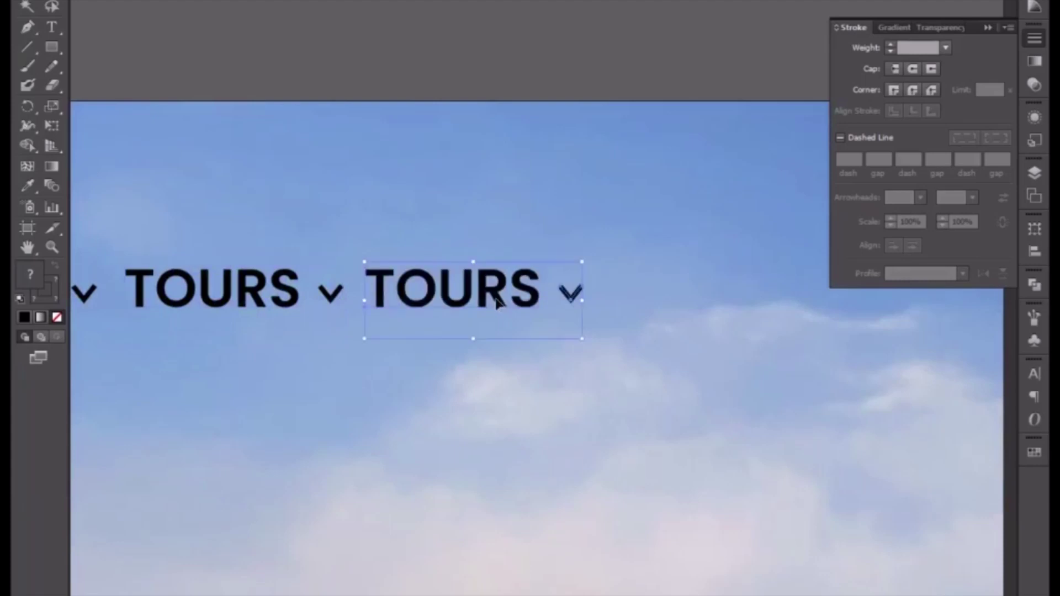
{"action": "left_click", "coordinate": [457, 333]}
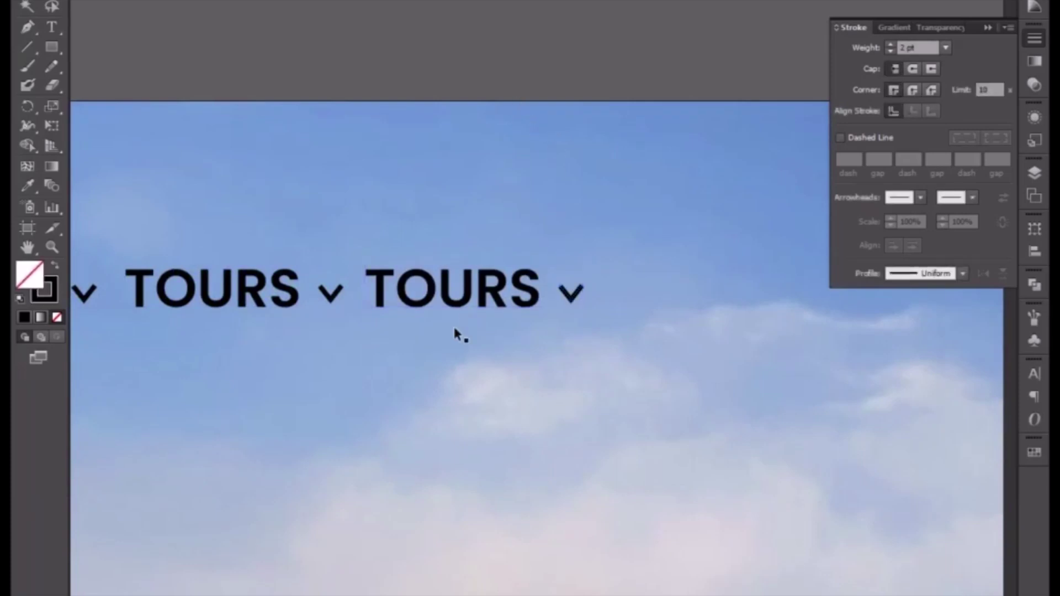
Nudge the copied TOURS text and arrow slightly right to widen the gap, keeping them level with the original
{"action": "left_click", "coordinate": [516, 303]}
{"action": "left_click", "coordinate": [577, 301], "text": "shift"}
{"action": "key", "text": "Right"}
{"action": "key", "text": "Right"}
{"action": "key", "text": "Right"}
{"action": "key", "text": "Right"}
{"action": "key", "text": "Right"}
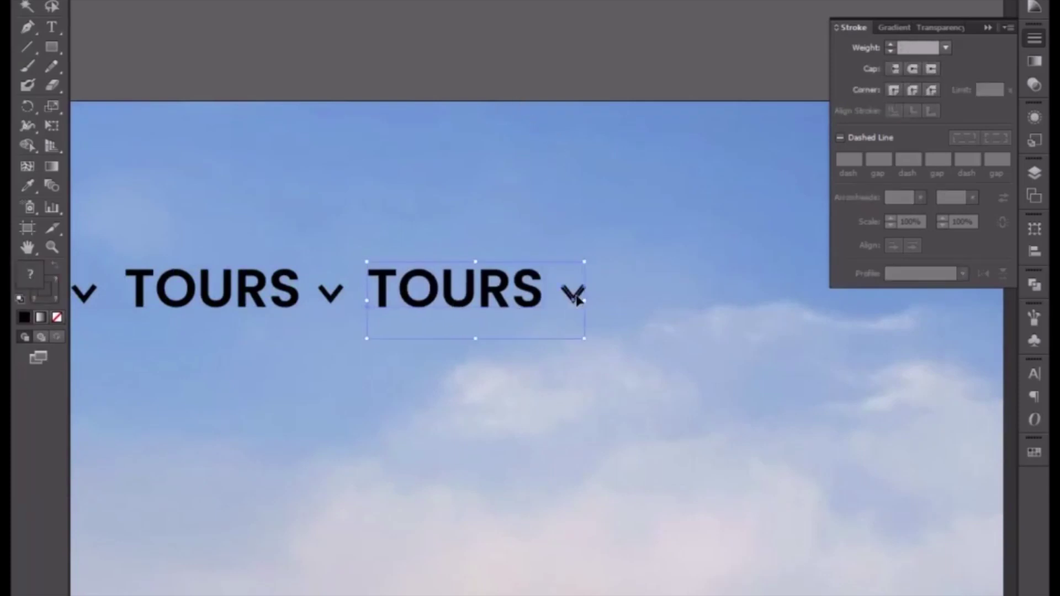
{"action": "key", "text": "Down"}
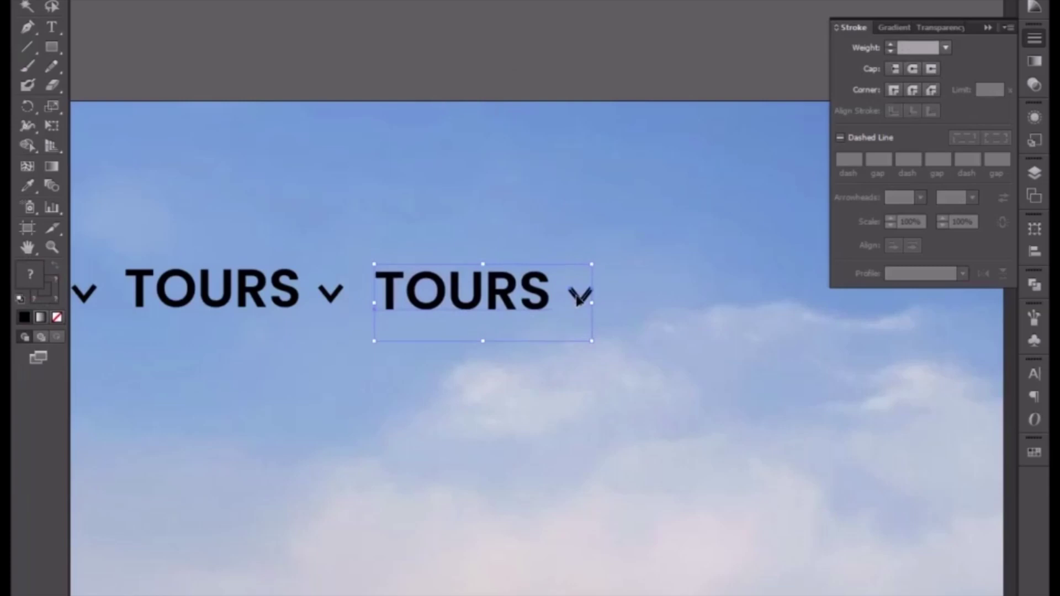
{"action": "key", "text": "Up"}
{"action": "key", "text": "Left"}
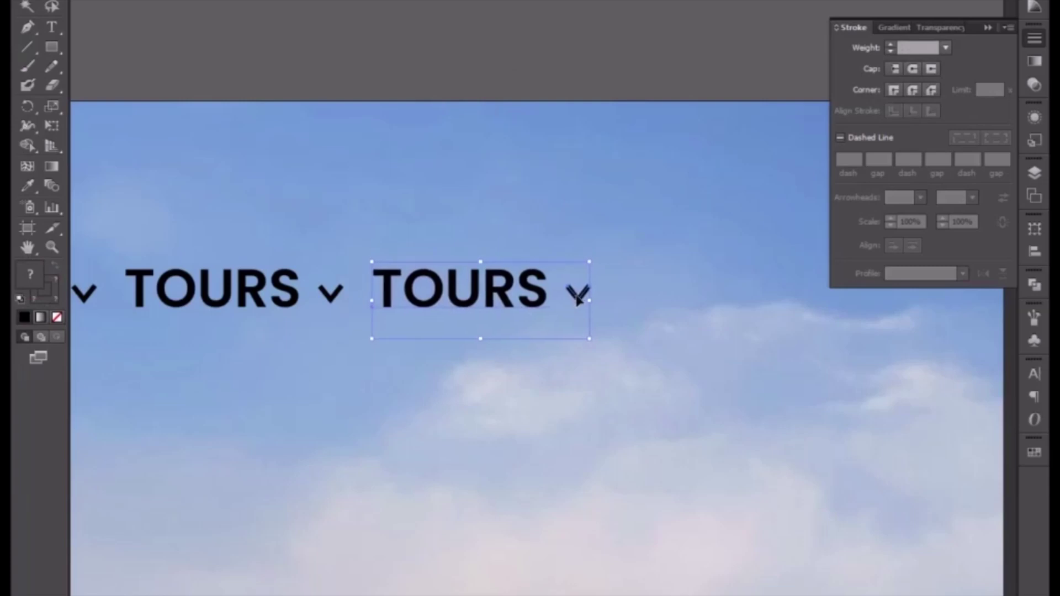
Change the text of the third menu item to PAGES
{"action": "left_click", "coordinate": [450, 110]}
{"action": "double_click", "coordinate": [451, 293]}
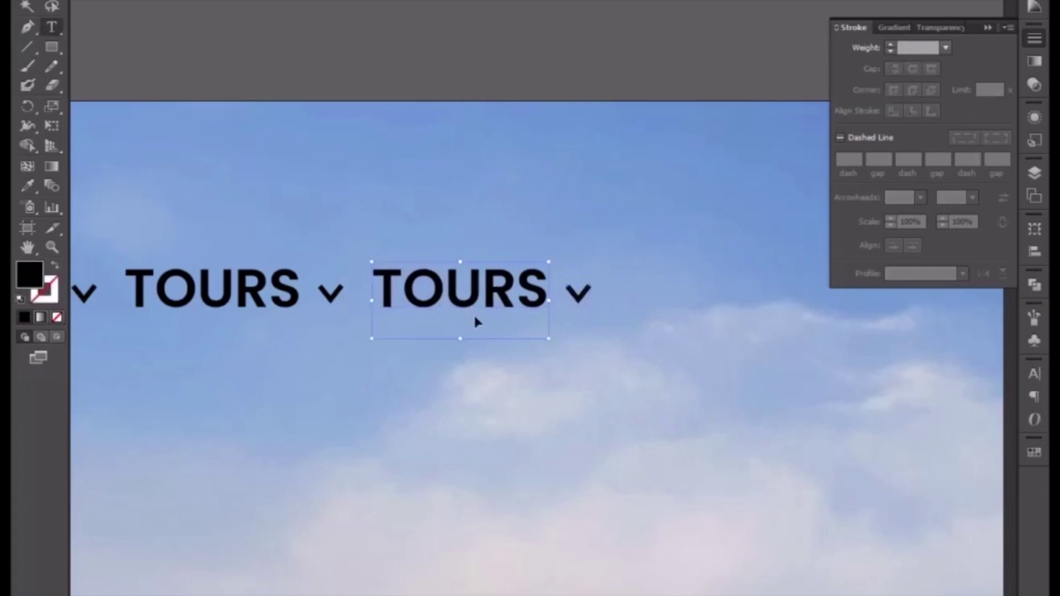
{"action": "key", "text": "ctrl+a"}
{"action": "type", "text": "PAGES"}
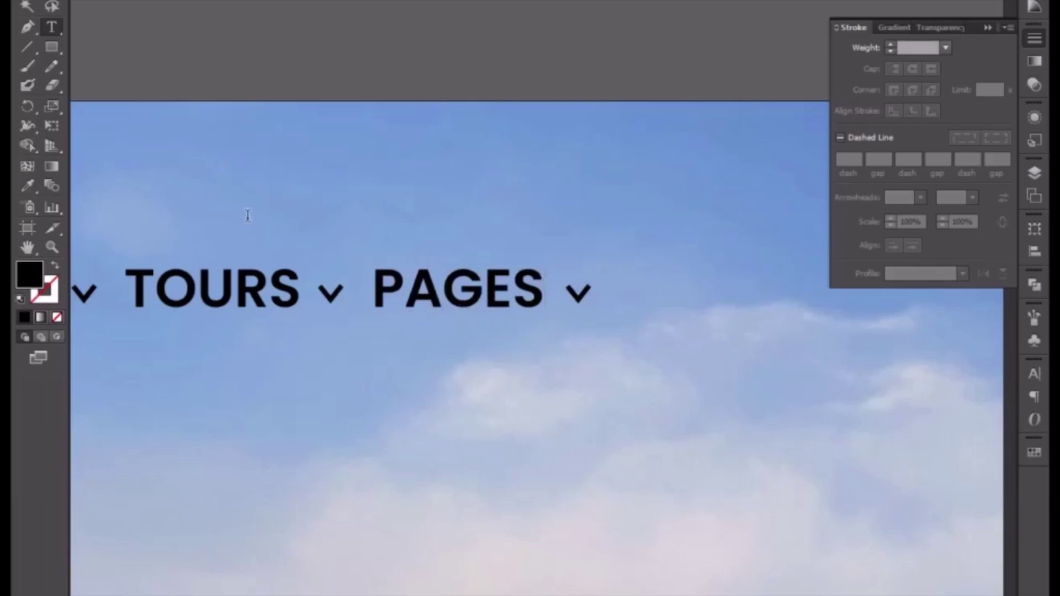
{"action": "left_click", "coordinate": [26, 6]}
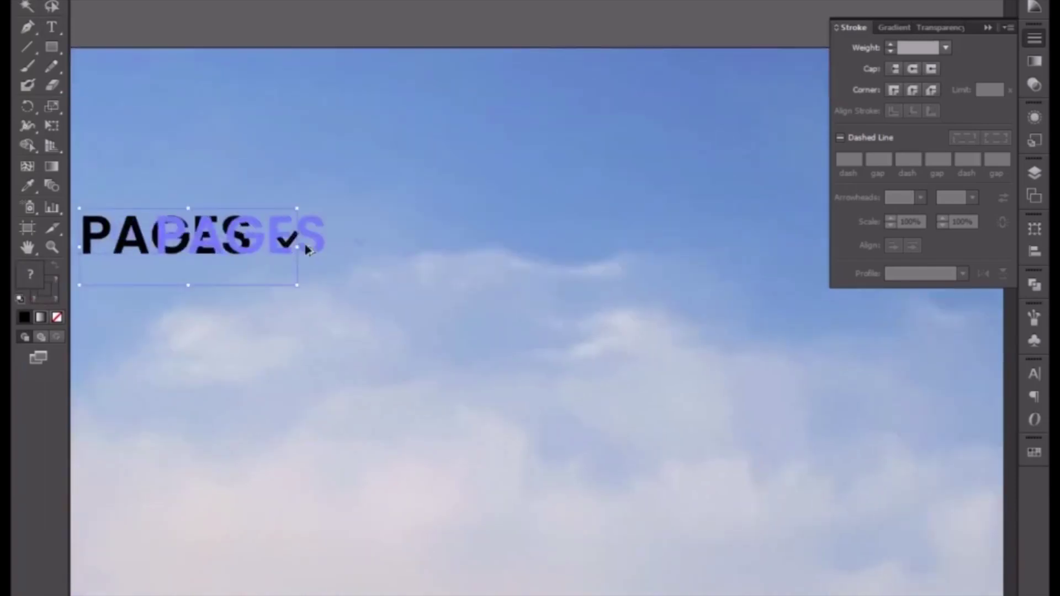
Duplicate PAGES with its arrow to the right and change the copy's text to BLOG
{"action": "left_click_drag", "start_coordinate": [308, 250], "coordinate": [454, 239]}
{"action": "left_click", "coordinate": [405, 19]}
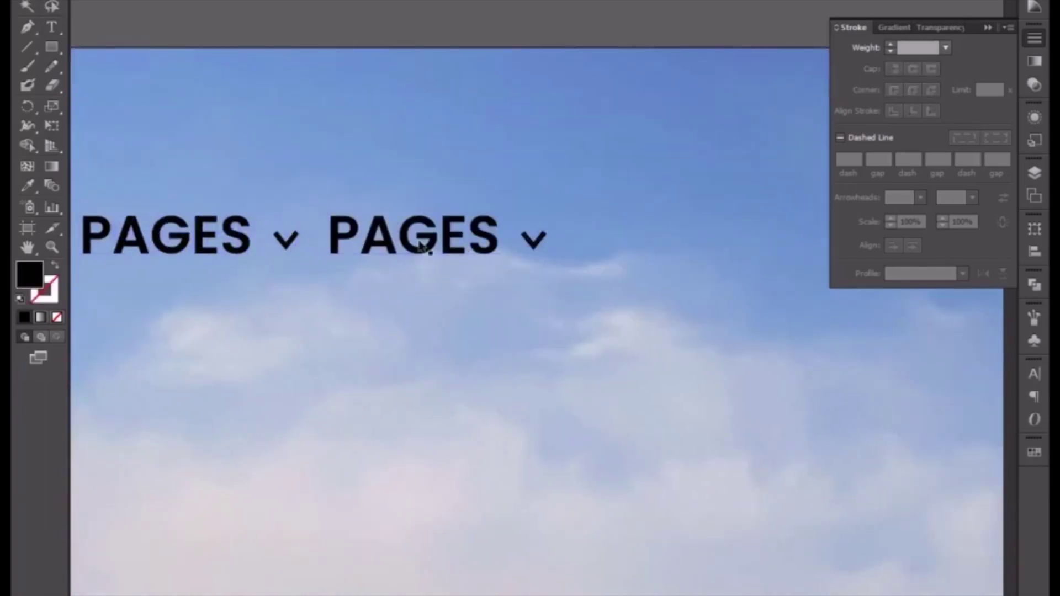
{"action": "double_click", "coordinate": [418, 247]}
{"action": "double_click", "coordinate": [418, 246]}
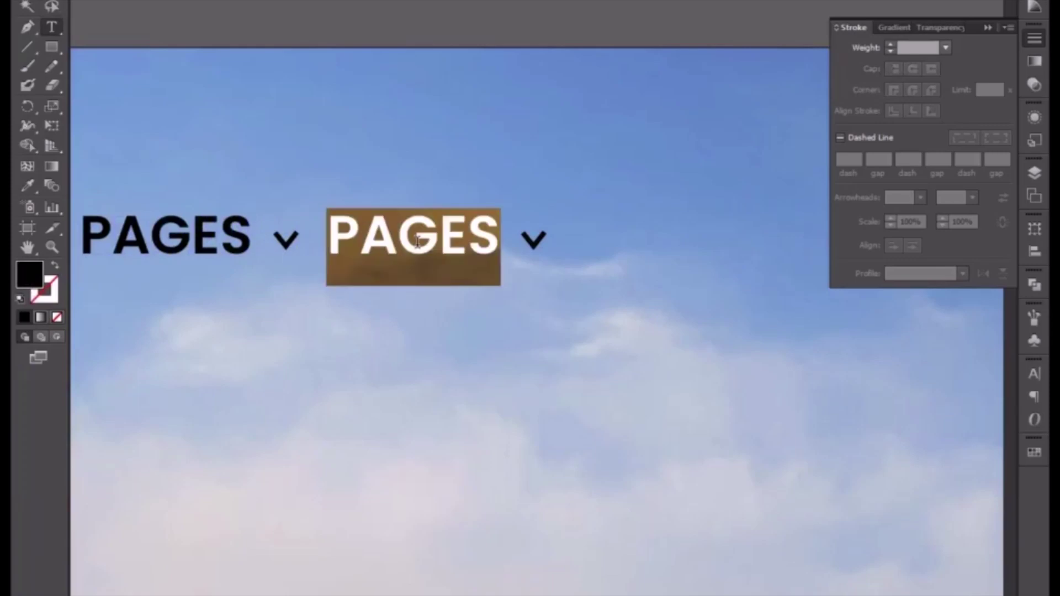
{"action": "type", "text": "BLOG"}
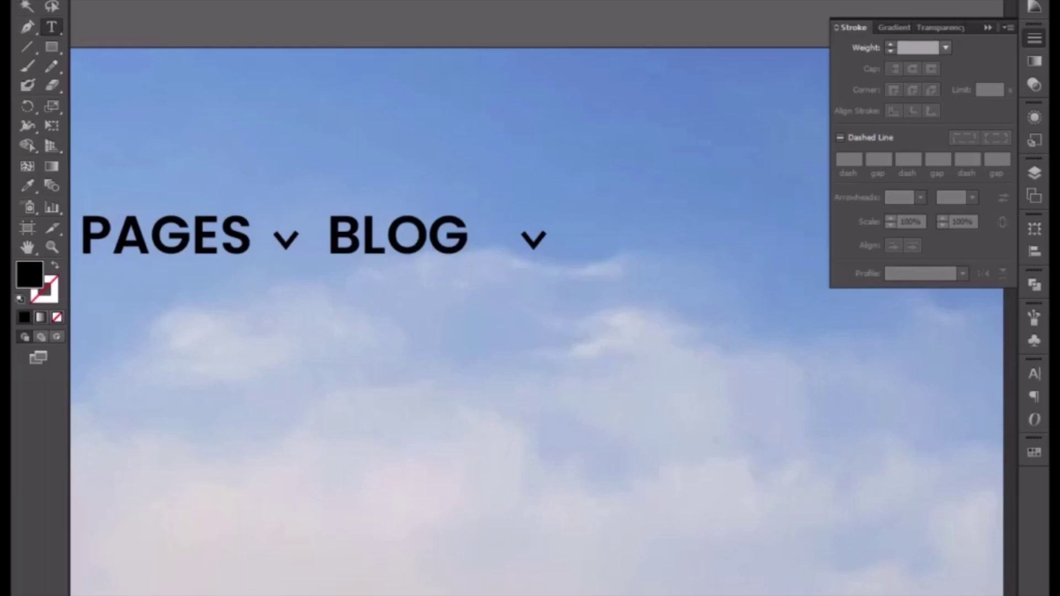
{"action": "left_click", "coordinate": [26, 1]}
Nudge the BLOG text slightly right and move its arrow closer, leaving a small gap between them
{"action": "key", "text": "Right"}
{"action": "key", "text": "Right"}
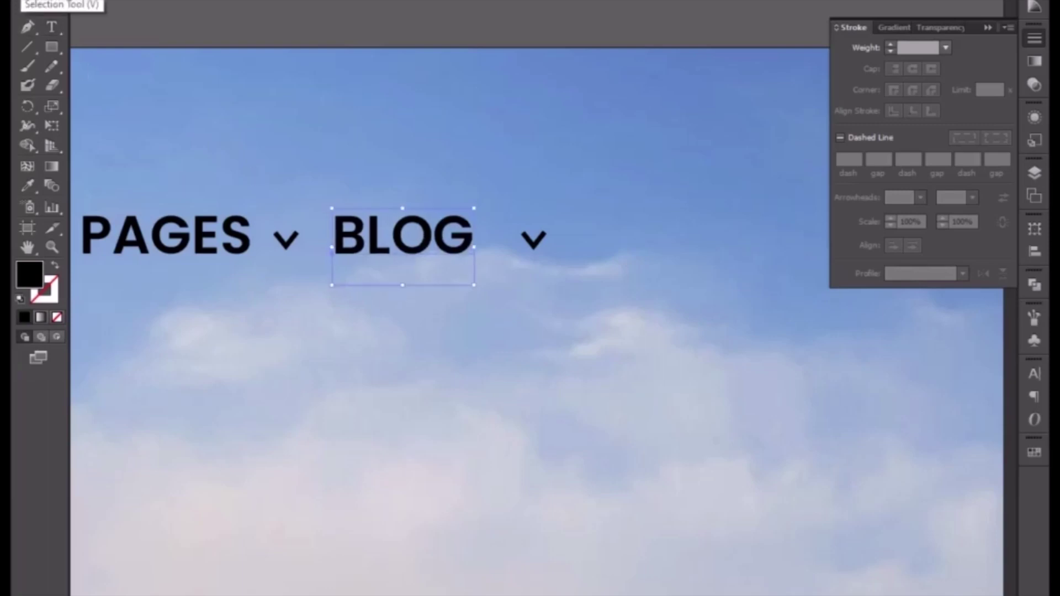
{"action": "left_click", "coordinate": [534, 243]}
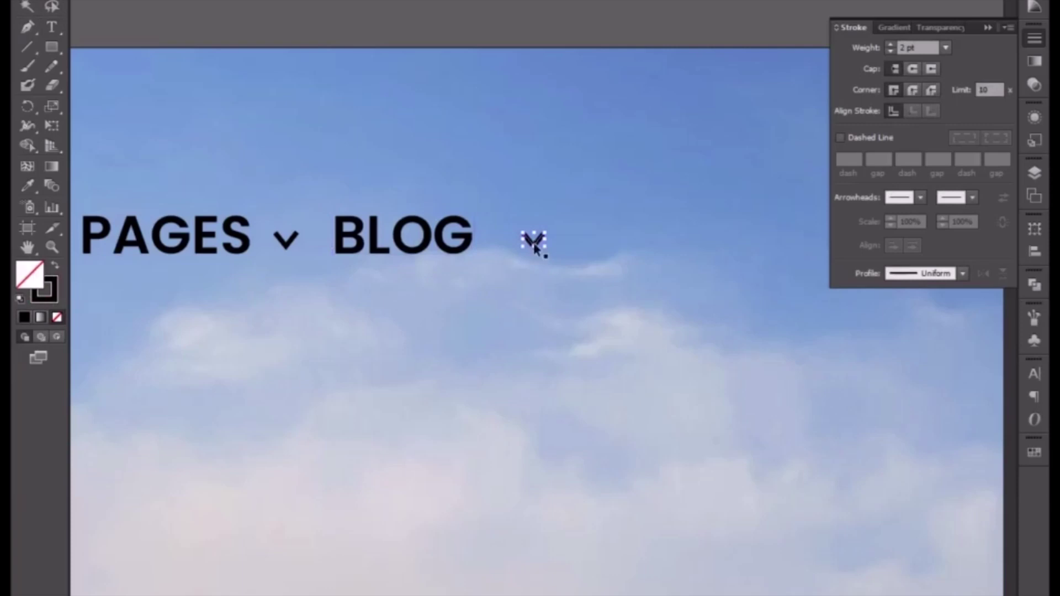
{"action": "left_click_drag", "start_coordinate": [534, 244], "coordinate": [481, 241]}
{"action": "left_click", "coordinate": [525, 28]}
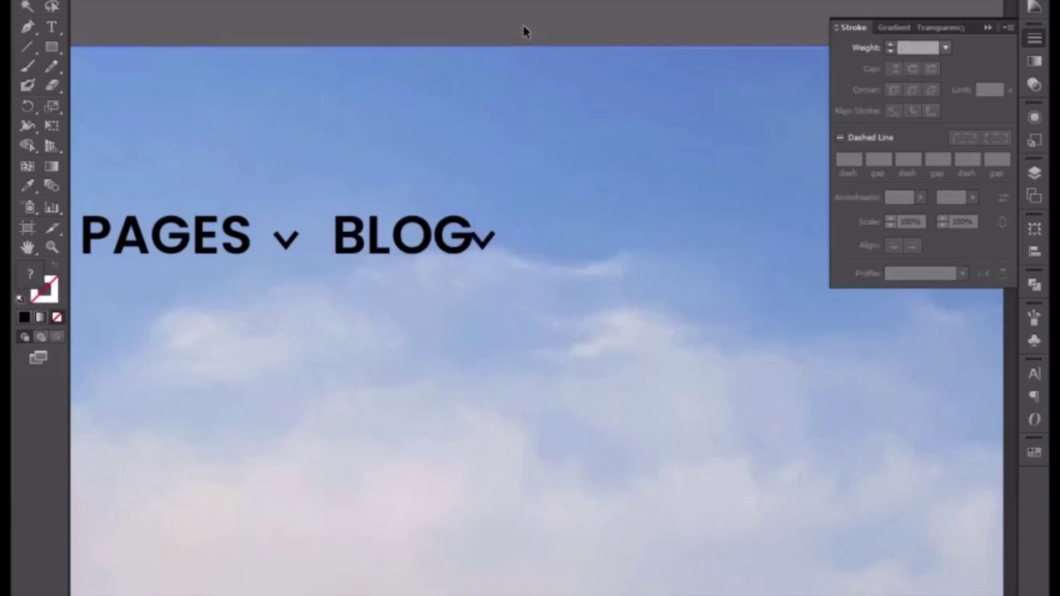
{"action": "left_click", "coordinate": [489, 246]}
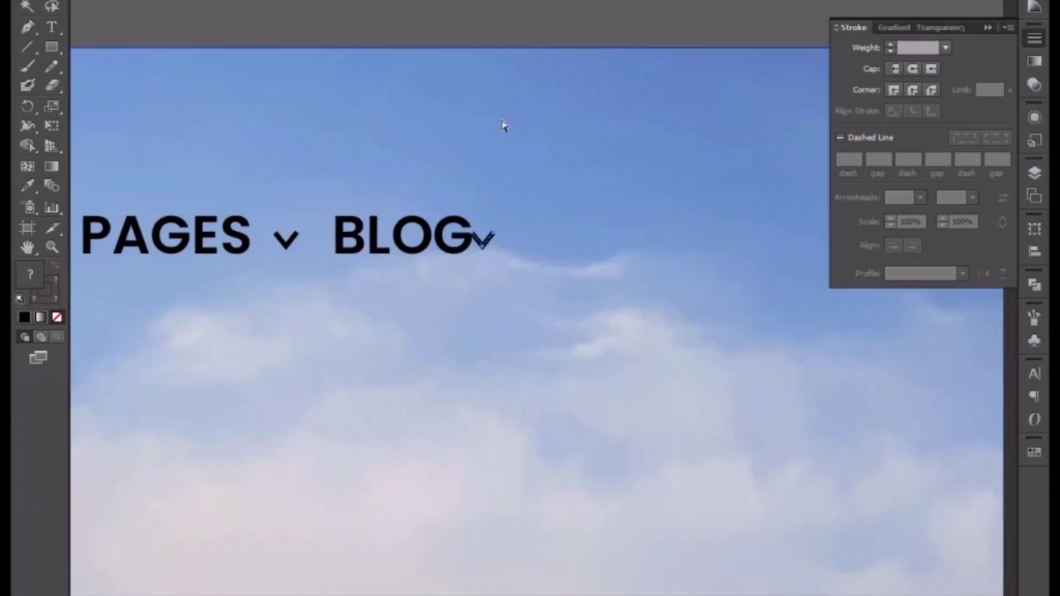
{"action": "left_click", "coordinate": [504, 49], "text": "shift"}
{"action": "key", "text": "shift+Right"}
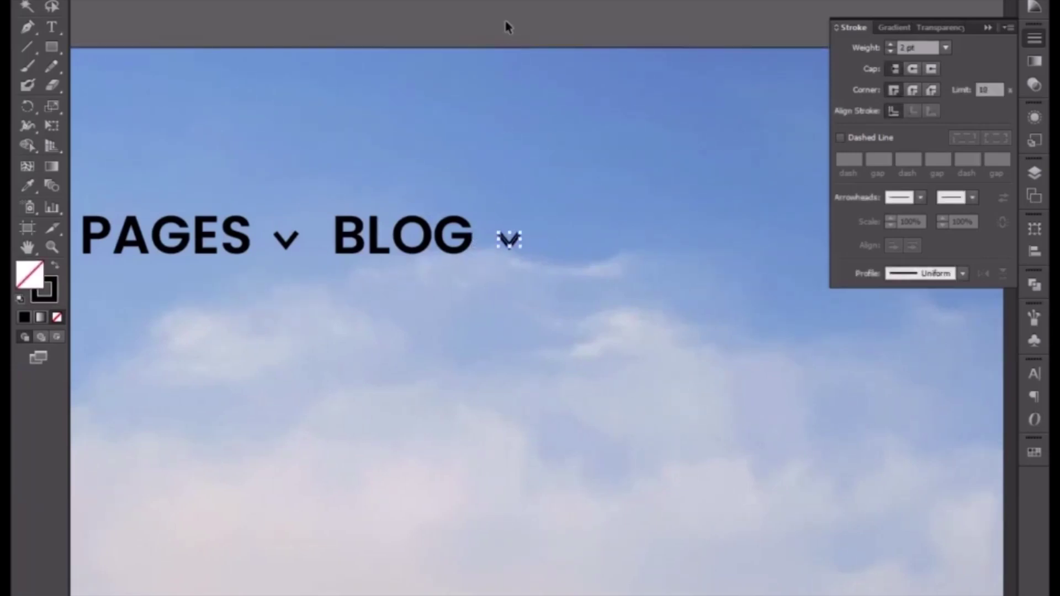
{"action": "left_click", "coordinate": [506, 22]}
{"action": "left_click", "coordinate": [505, 243]}
{"action": "left_click", "coordinate": [505, 242]}
{"action": "key", "text": "Left"}
Duplicate the BLOG text together with its arrow to the right on the same line
{"action": "left_click", "coordinate": [395, 245]}
{"action": "left_click_drag", "start_coordinate": [414, 242], "coordinate": [154, 197]}
{"action": "left_click", "coordinate": [242, 200], "text": "shift"}
{"action": "mouse_move", "coordinate": [231, 210]}
{"action": "left_mouse_down"}
{"action": "mouse_move", "coordinate": [402, 207]}
{"action": "mouse_move", "coordinate": [380, 204]}
{"action": "left_mouse_up"}
{"action": "left_click", "coordinate": [366, 195]}
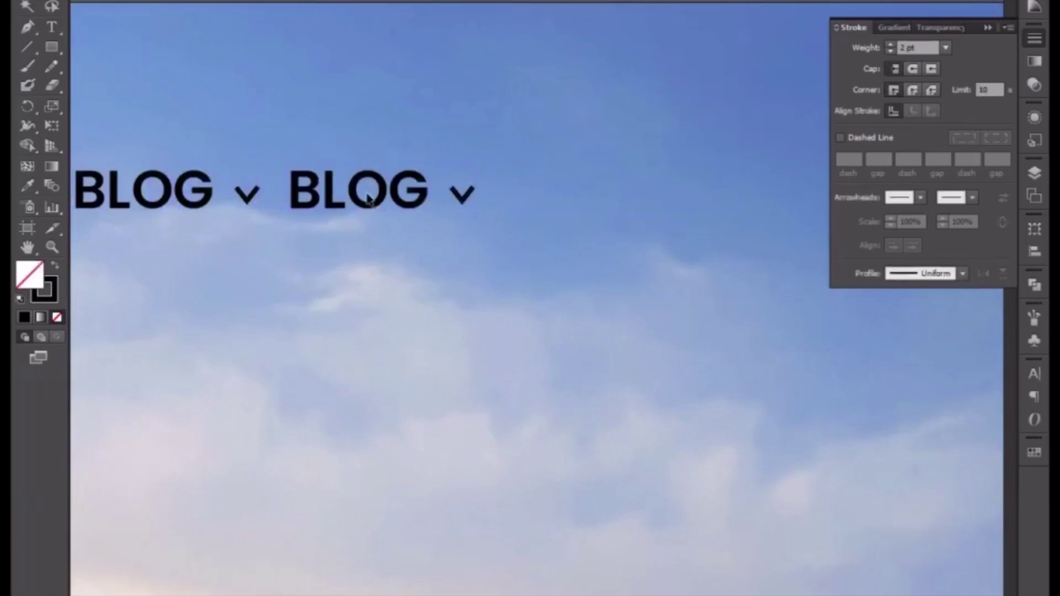
Change the text of the copied BLOG menu item to SHOP
{"action": "double_click", "coordinate": [367, 196]}
{"action": "type", "text": "SHOP"}
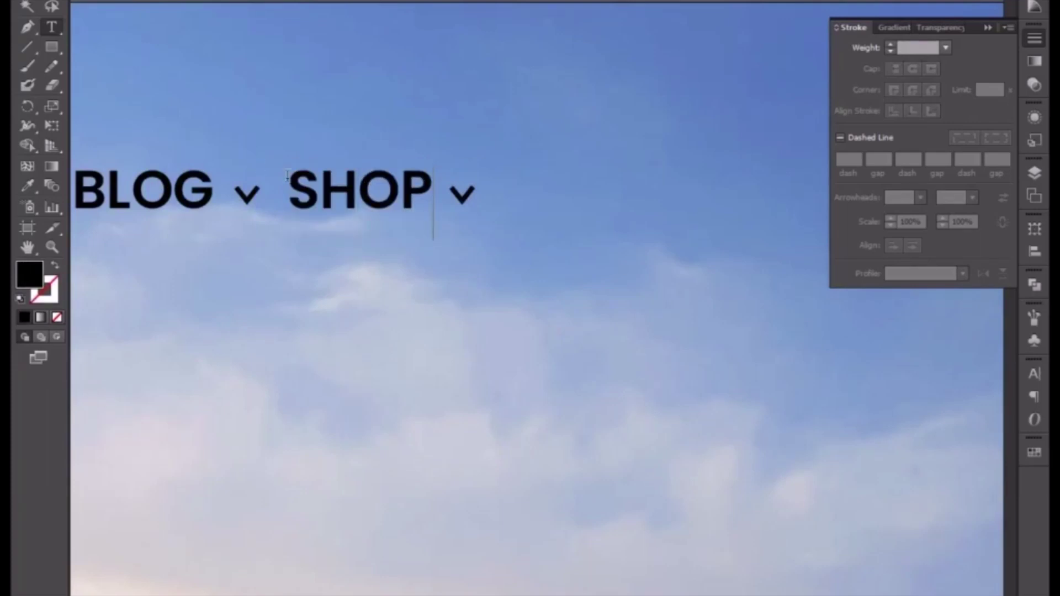
{"action": "key", "text": "Escape"}
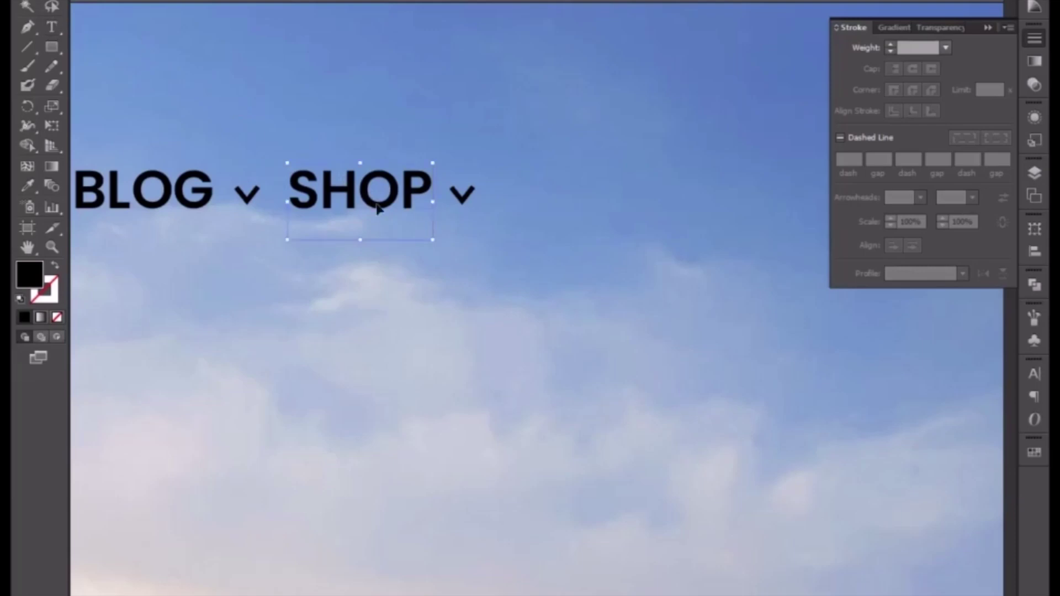
Duplicate the SHOP text without its arrow into the empty sky further right, level with the menu
{"action": "key", "text": "ctrl+minus"}
{"action": "key", "text": "ctrl+minus"}
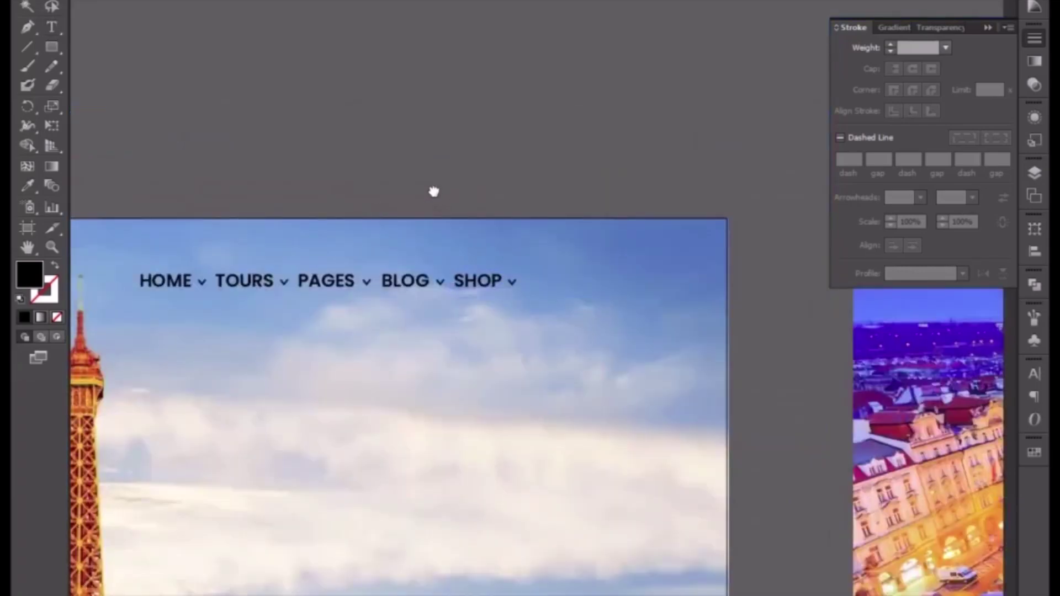
{"action": "left_click_drag", "start_coordinate": [433, 192], "coordinate": [509, 166]}
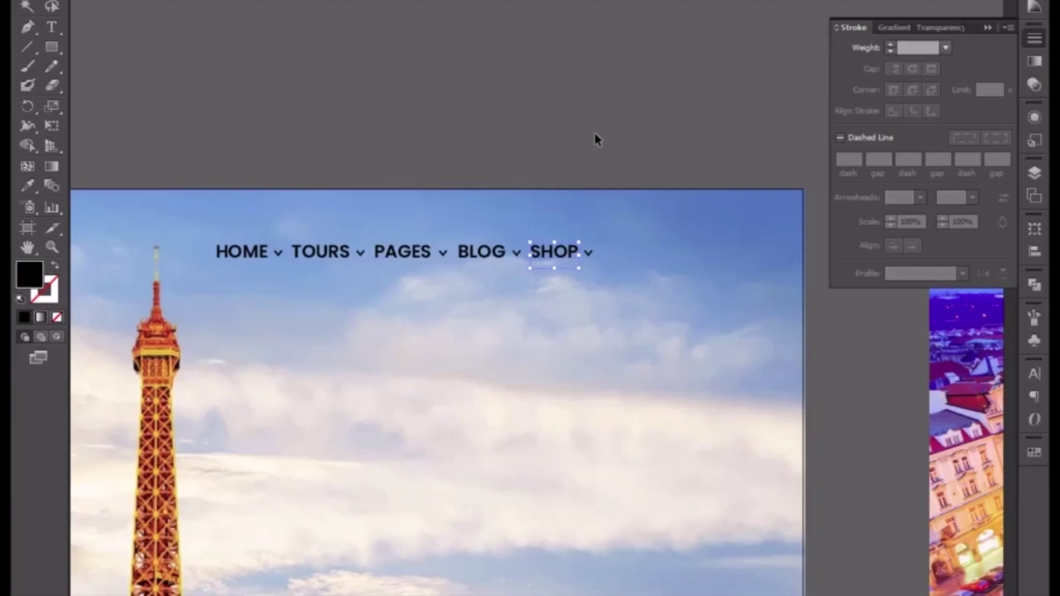
{"action": "key", "text": "ctrl+plus"}
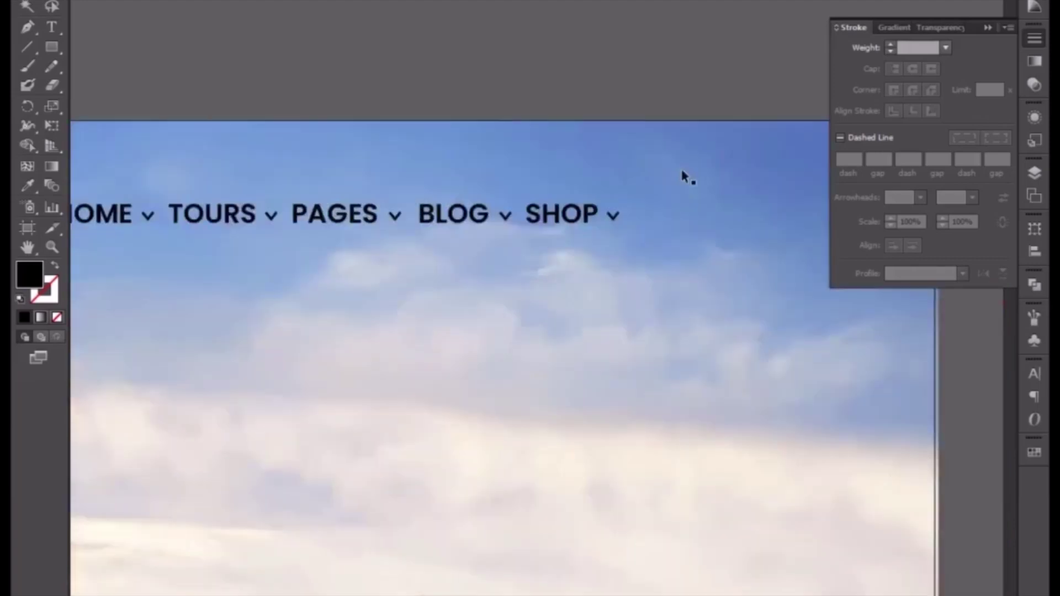
{"action": "left_click_drag", "start_coordinate": [681, 175], "coordinate": [511, 254]}
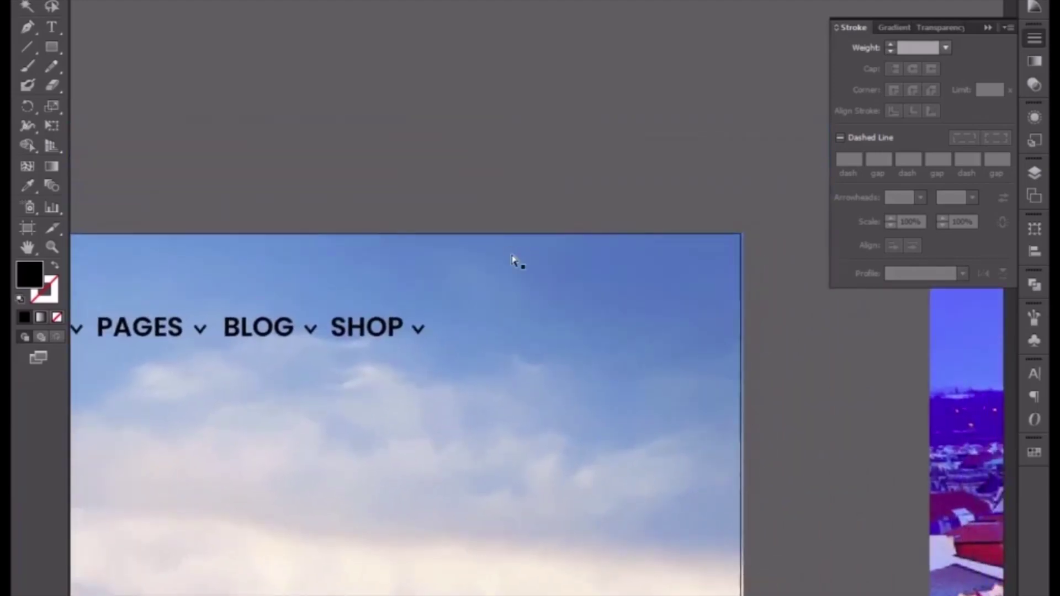
{"action": "key", "text": "ctrl+plus"}
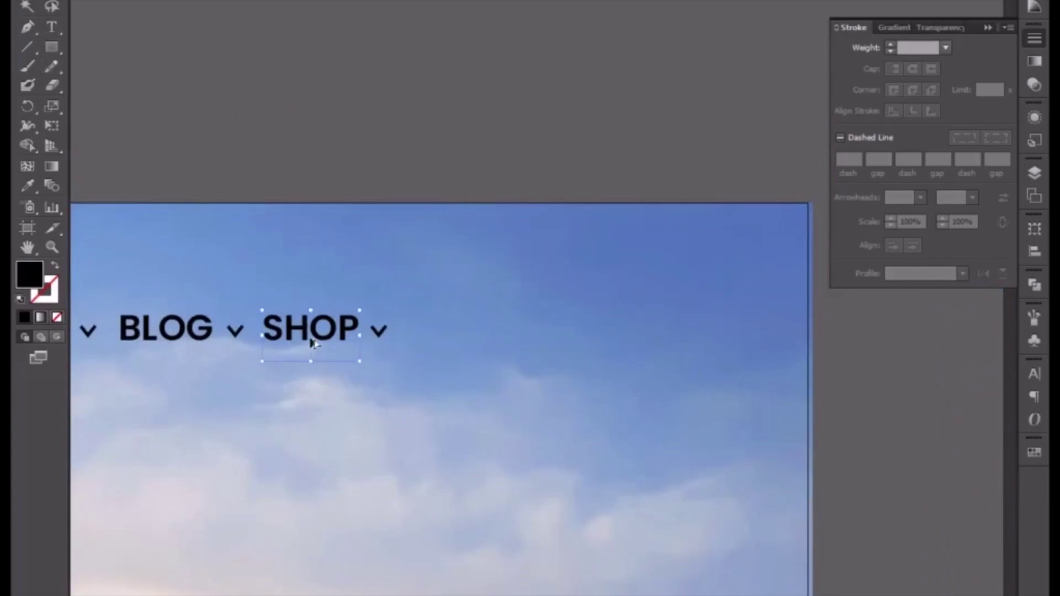
{"action": "left_click_drag", "start_coordinate": [312, 344], "coordinate": [535, 343]}
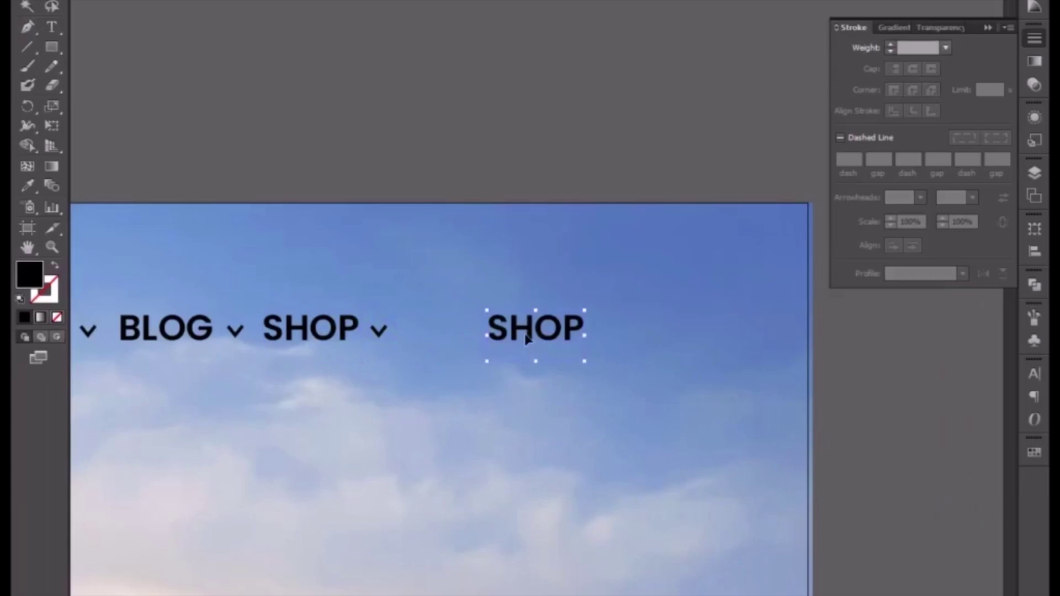
Replace the text of the separate SHOP copy at the end of the menu with the contact phone number
{"action": "double_click", "coordinate": [526, 339]}
{"action": "double_click", "coordinate": [526, 334]}
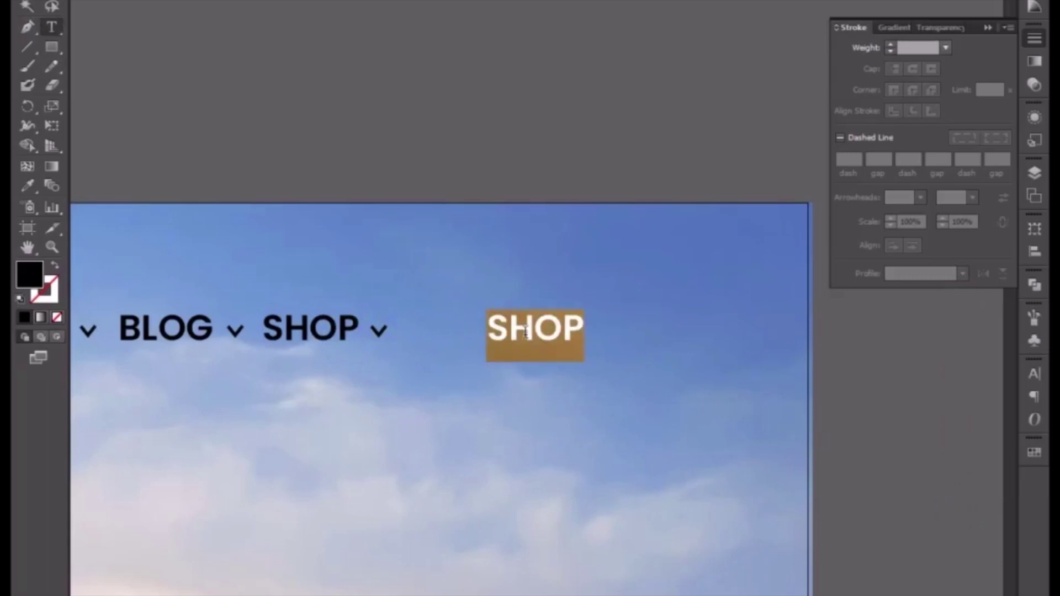
{"action": "type", "text": "+92"}
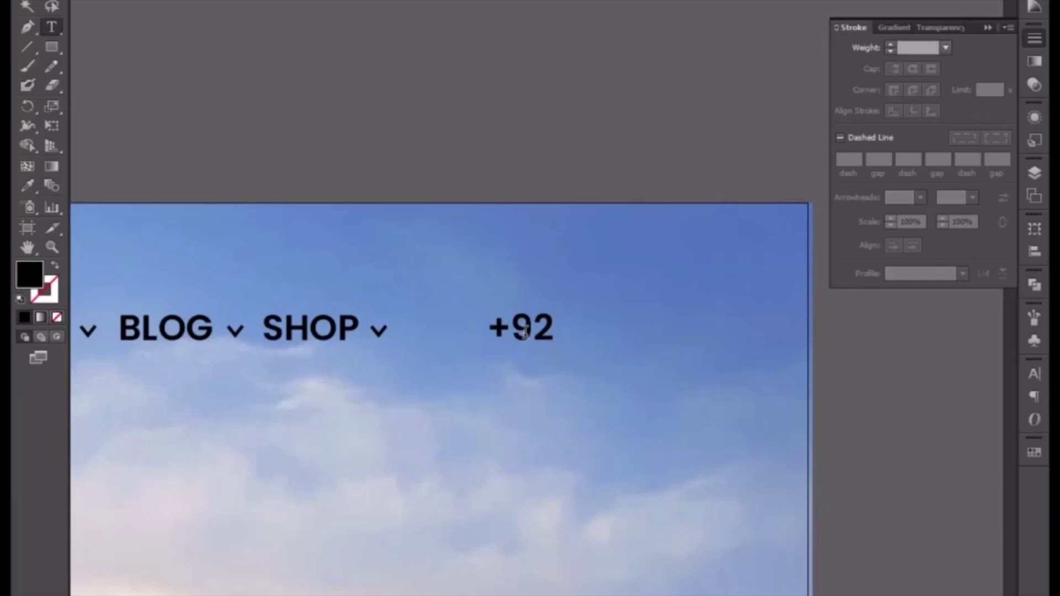
{"action": "type", "text": " 00 00 000 00"}
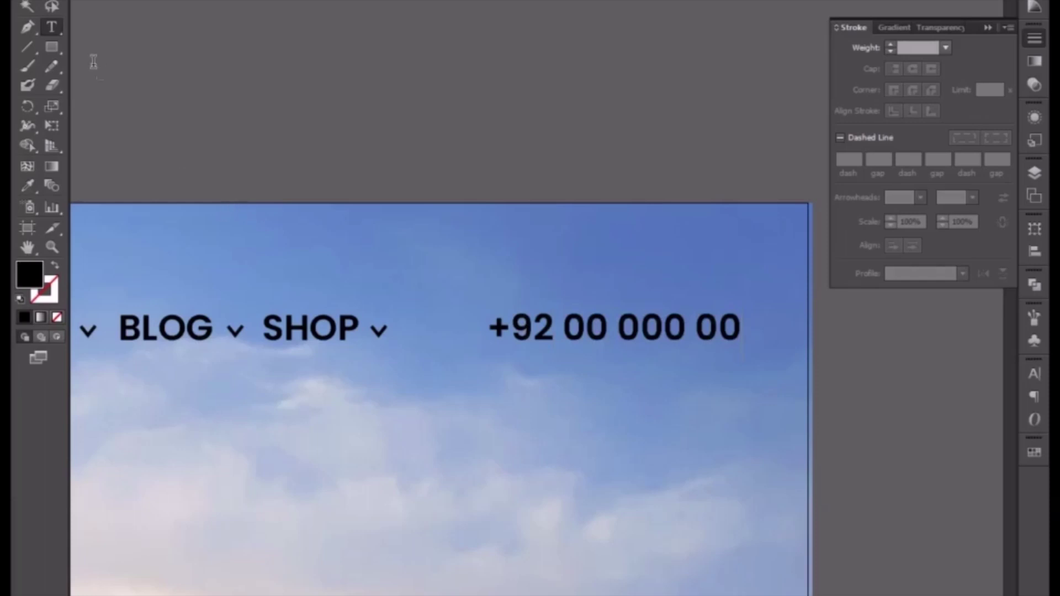
{"action": "key", "text": "Escape"}
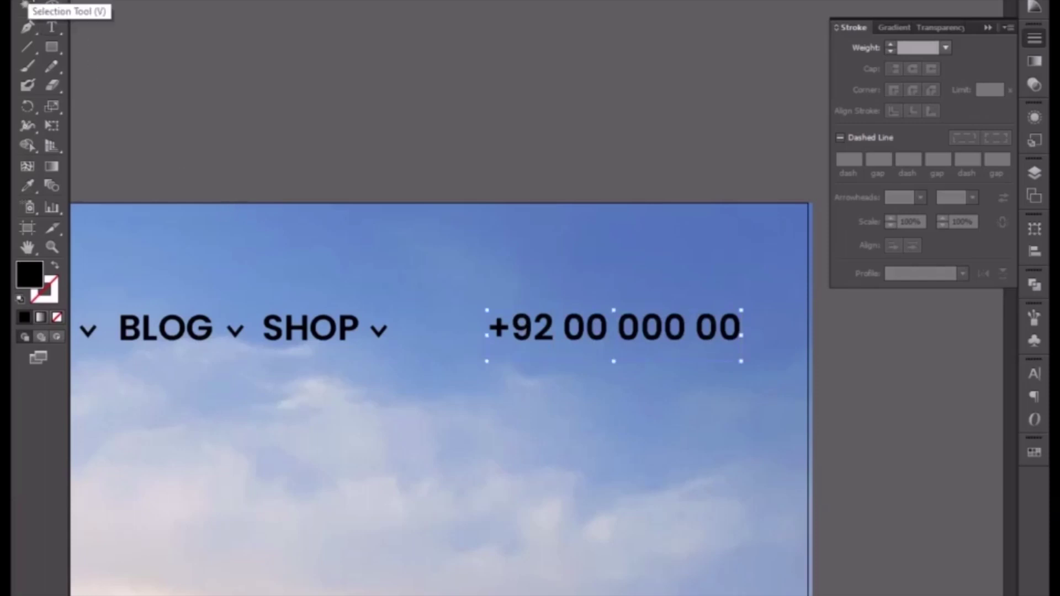
Nudge the phone number text slightly left, closer to the SHOP menu item, and set it in italic style
{"action": "key", "text": "shift+Left"}
{"action": "key", "text": "Right"}
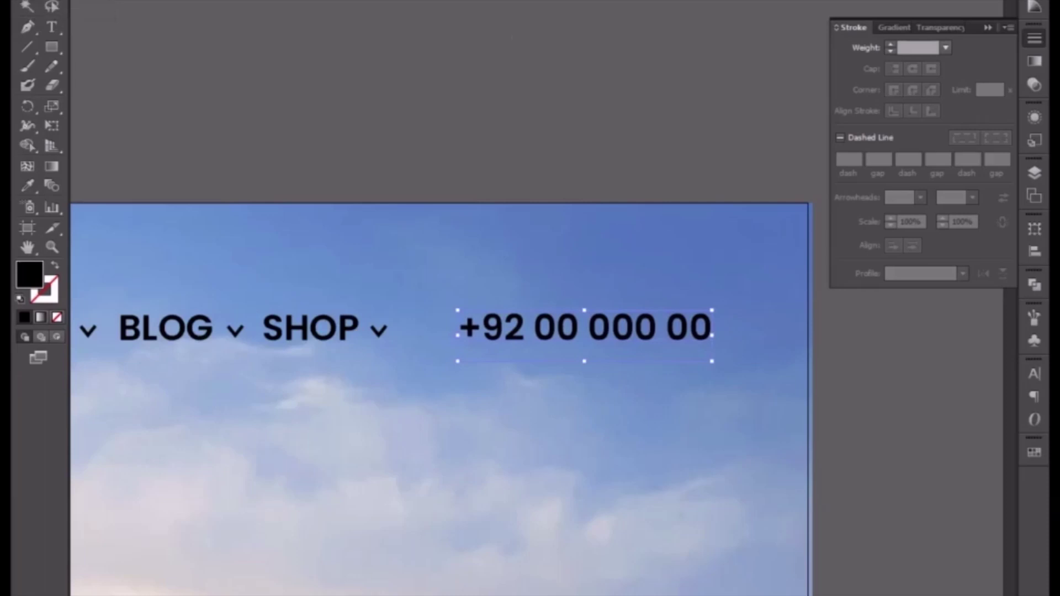
{"action": "left_click", "coordinate": [692, 154]}
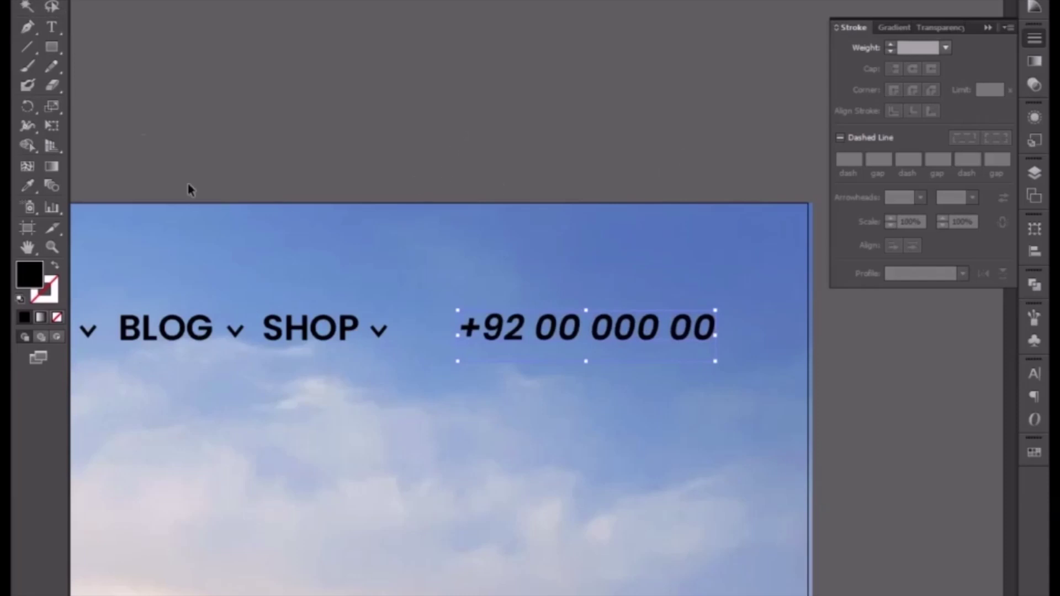
Draw a straight horizontal Pen line through the phone number, extending slightly past both ends of the text
{"action": "left_click", "coordinate": [25, 27]}
{"action": "left_click", "coordinate": [440, 330]}
{"action": "left_click", "coordinate": [735, 329]}
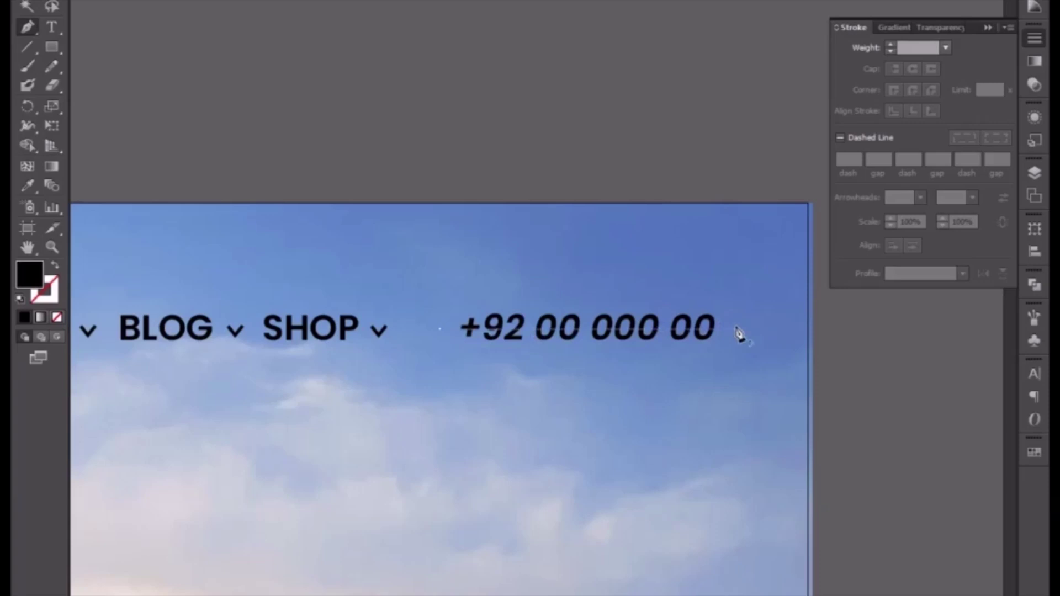
Sample the blue sky of the neighbouring city photo for the line and swap it from fill to stroke
{"action": "left_click", "coordinate": [28, 187]}
{"action": "left_click", "coordinate": [347, 167]}
{"action": "key", "text": "ctrl+minus"}
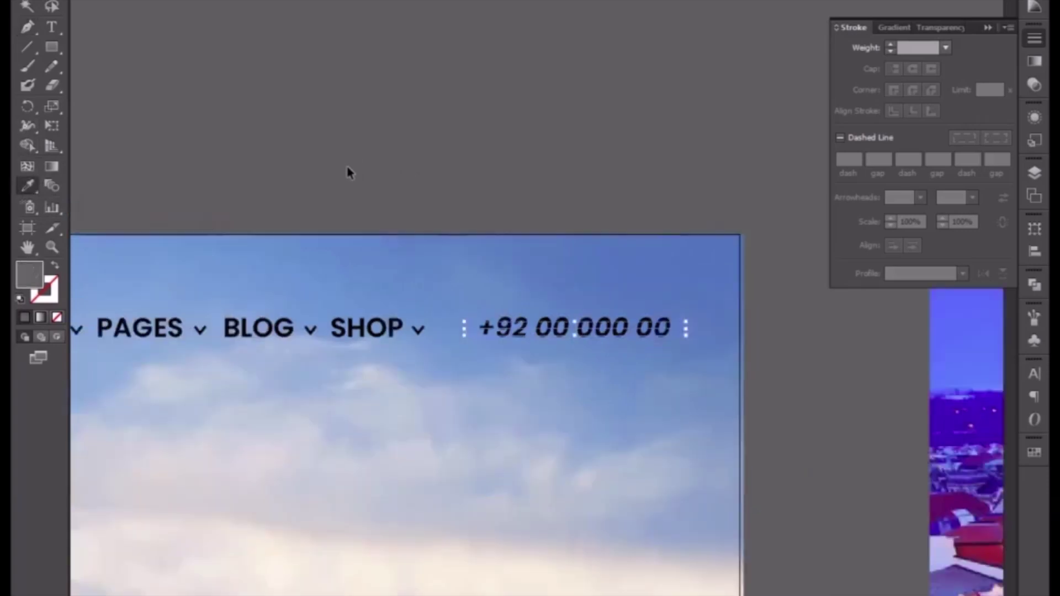
{"action": "left_click", "coordinate": [983, 352]}
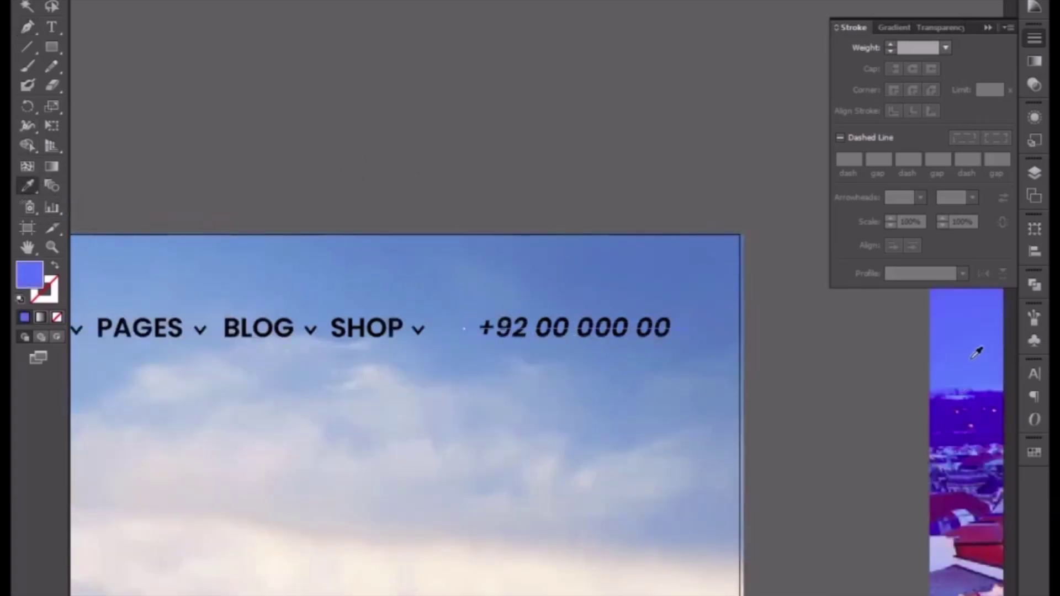
{"action": "left_click", "coordinate": [55, 269]}
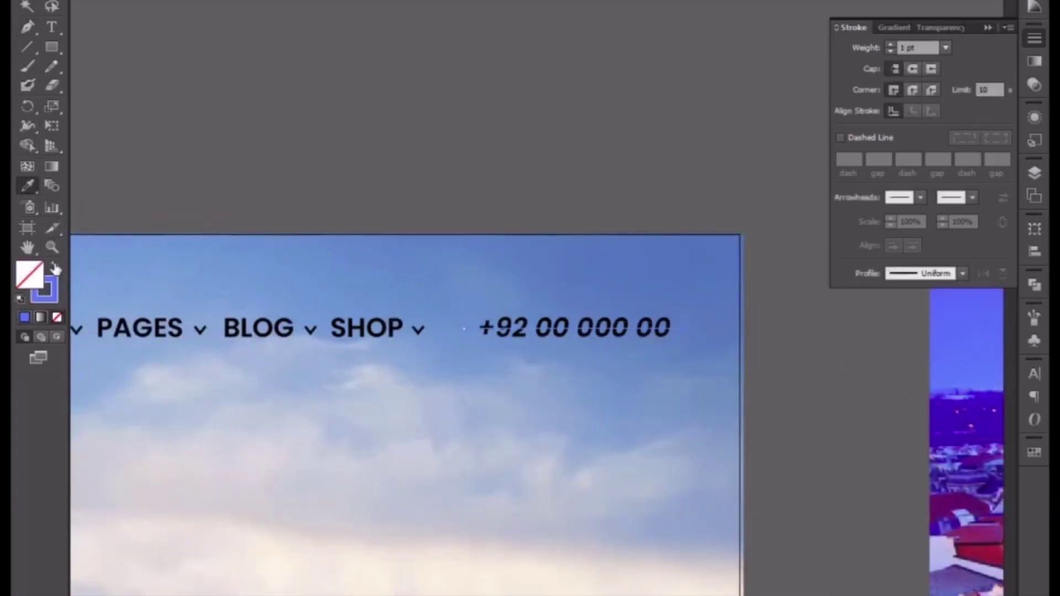
Set the stroke weight of the line over the phone number to 34 pt
{"action": "left_click", "coordinate": [28, 6]}
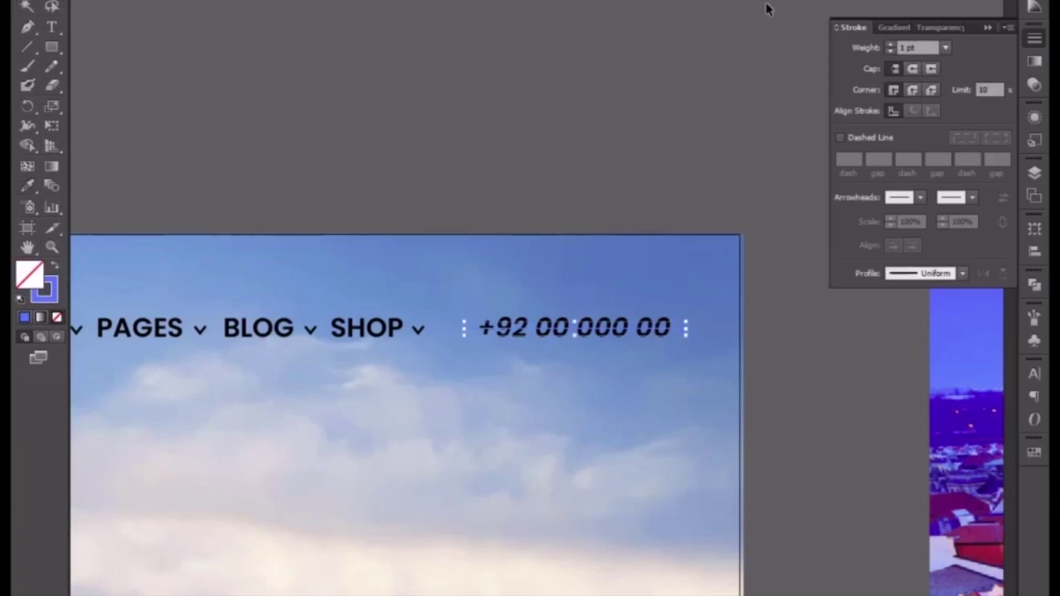
{"action": "left_click", "coordinate": [912, 48]}
{"action": "type", "text": "9"}
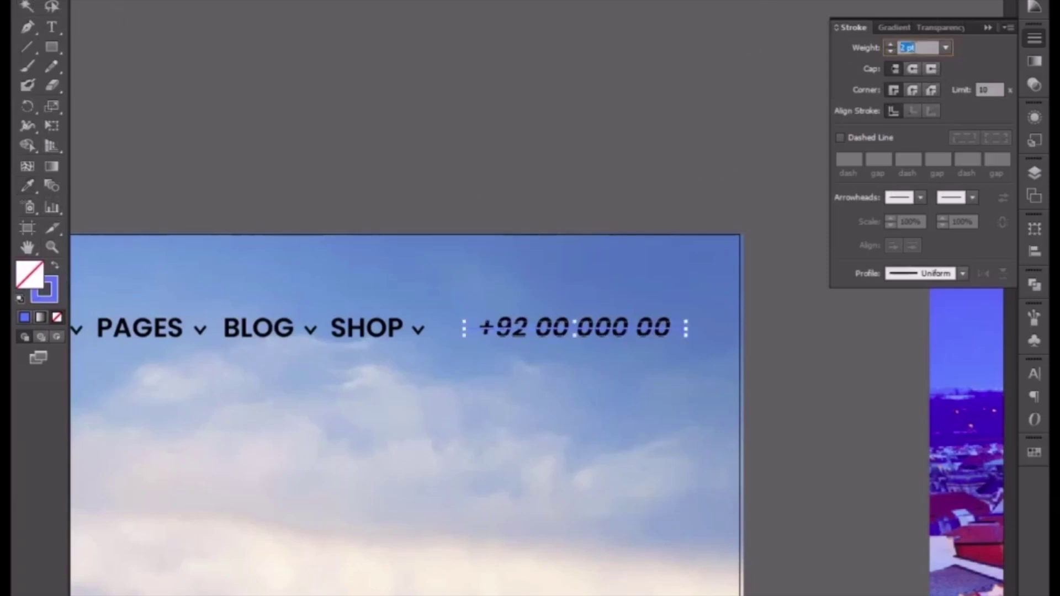
{"action": "key", "text": "Return"}
{"action": "type", "text": "28"}
{"action": "key", "text": "Return"}
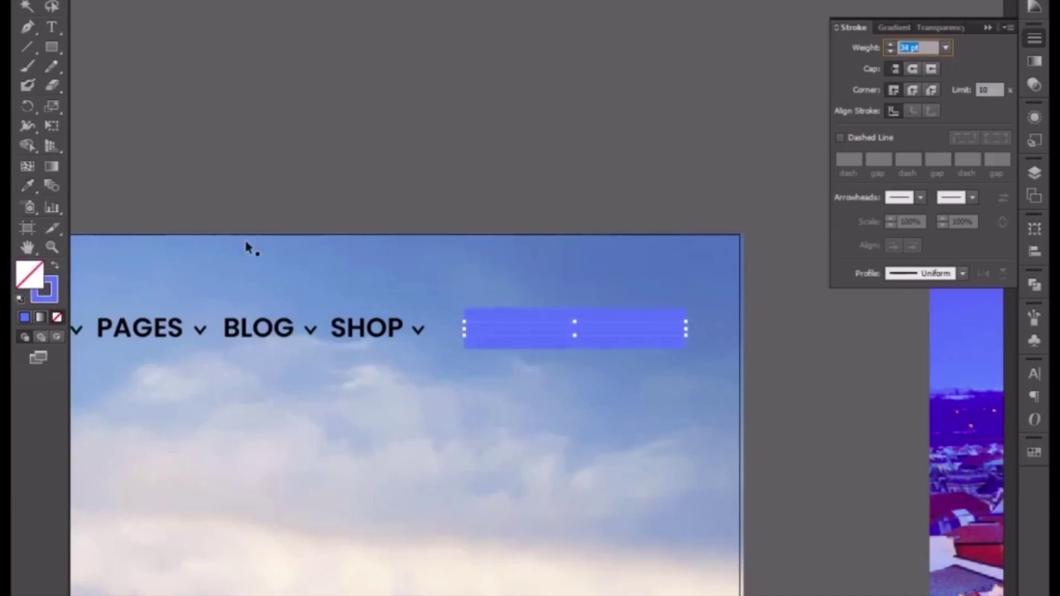
Change the thick line's stroke colour to white and give it round caps so it forms a pill shape
{"action": "left_click", "coordinate": [51, 302]}
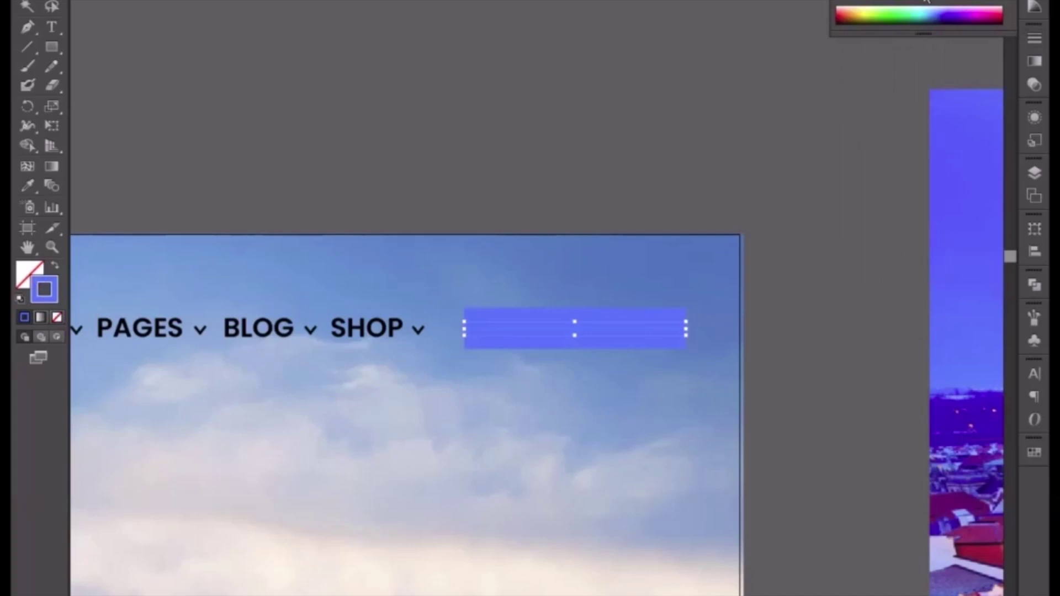
{"action": "left_click", "coordinate": [861, 5]}
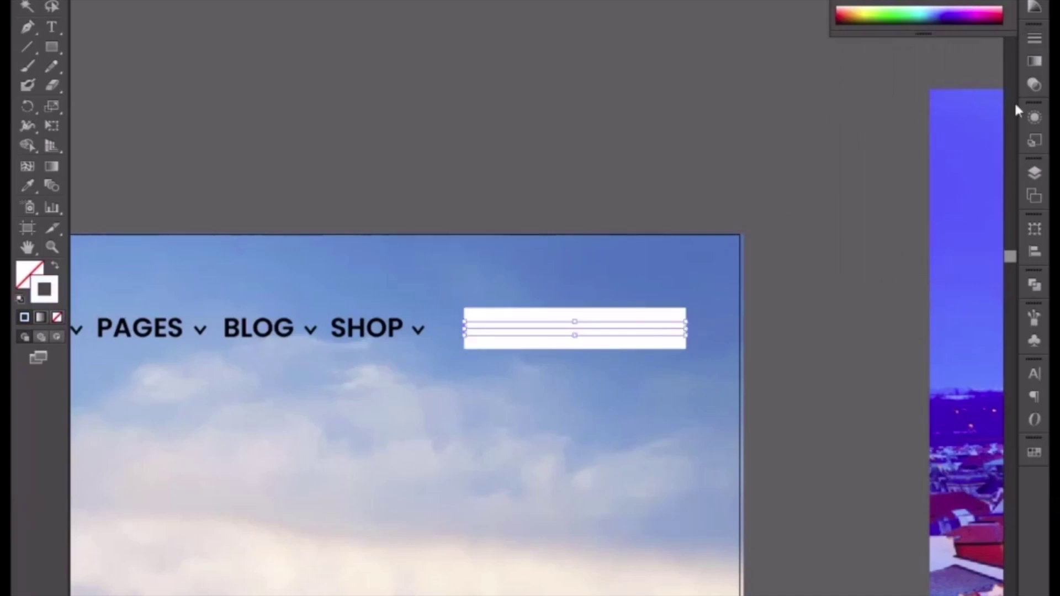
{"action": "left_click", "coordinate": [1034, 38]}
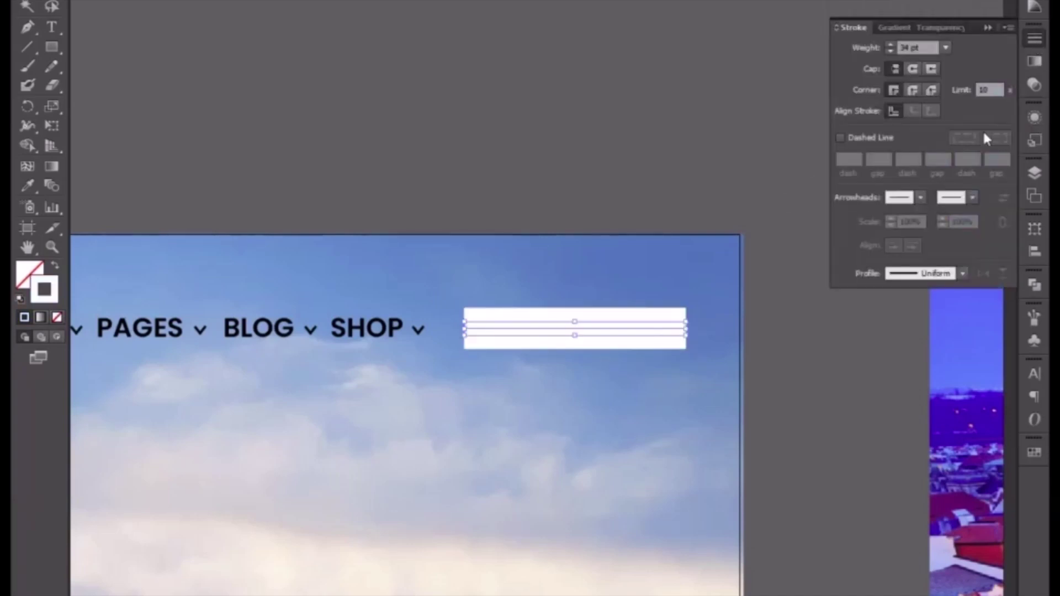
{"action": "left_click", "coordinate": [912, 69]}
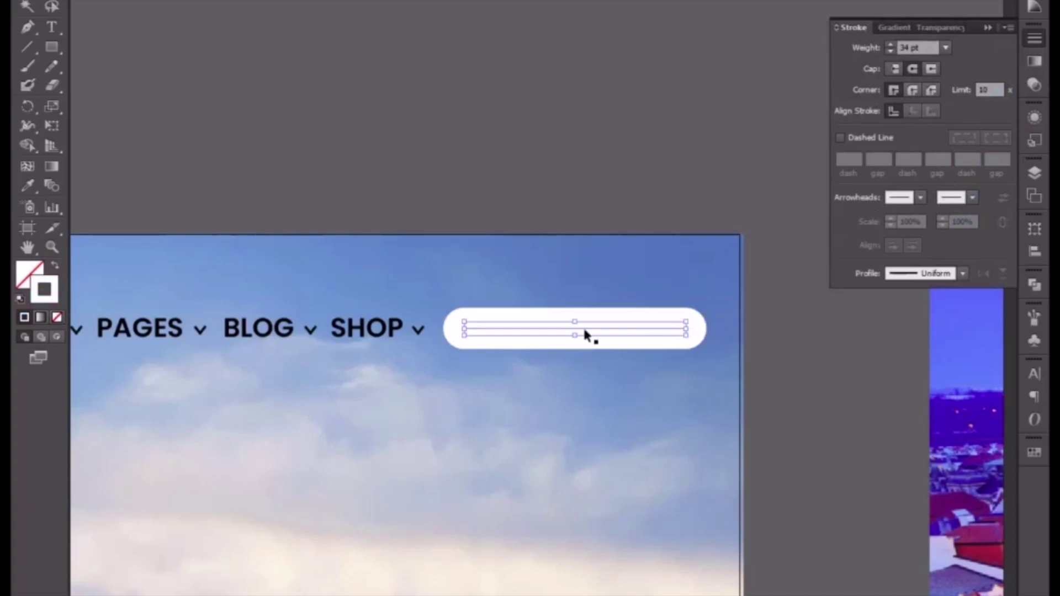
Bring the phone number text to the front of the white pill and deselect it
{"action": "left_click", "coordinate": [581, 166]}
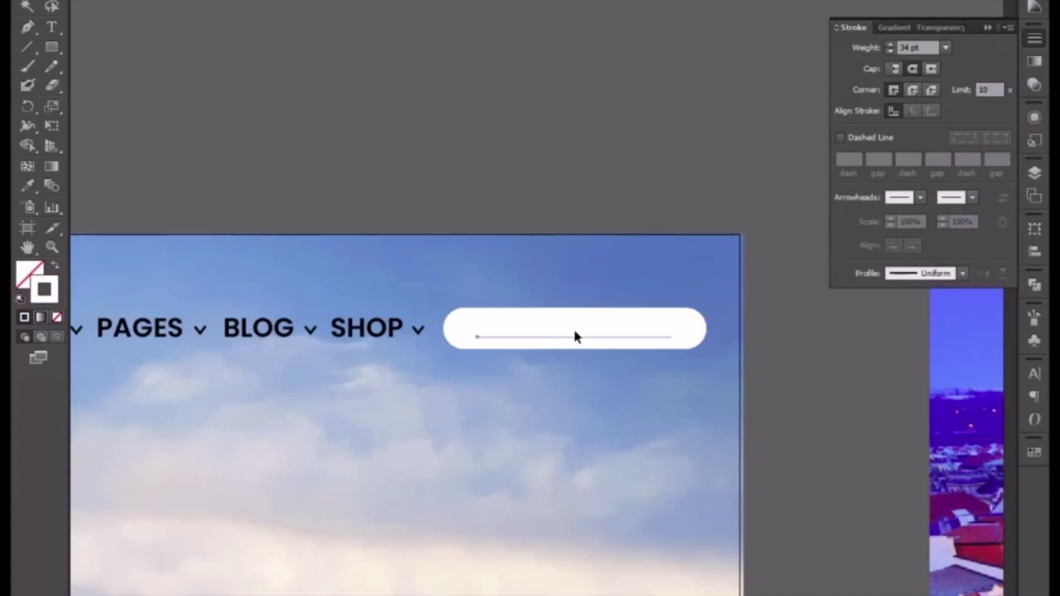
{"action": "left_click", "coordinate": [575, 337]}
{"action": "right_click", "coordinate": [492, 340]}
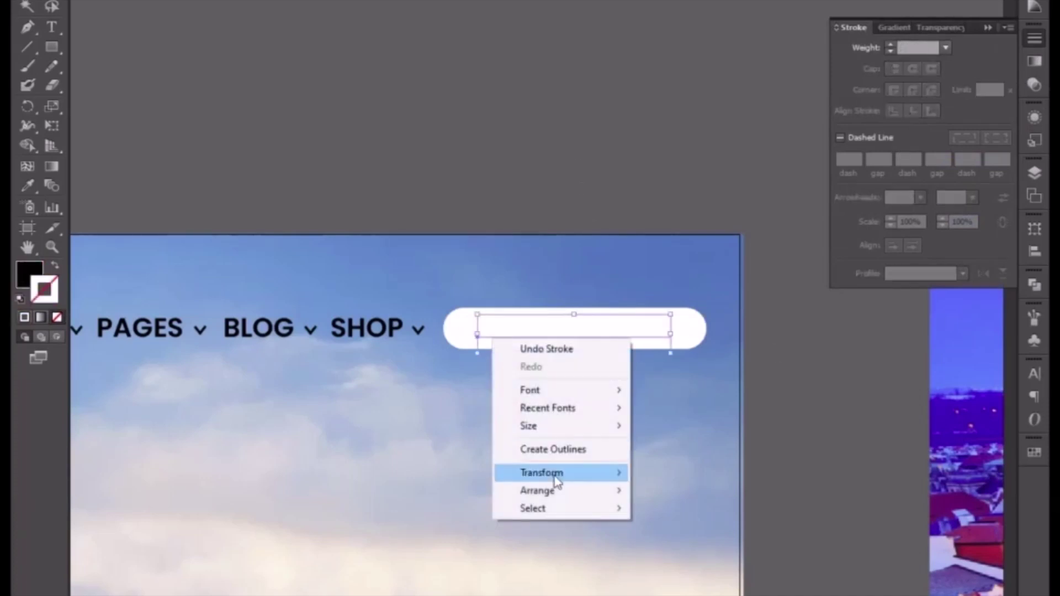
{"action": "mouse_move", "coordinate": [554, 491]}
{"action": "left_click", "coordinate": [669, 492]}
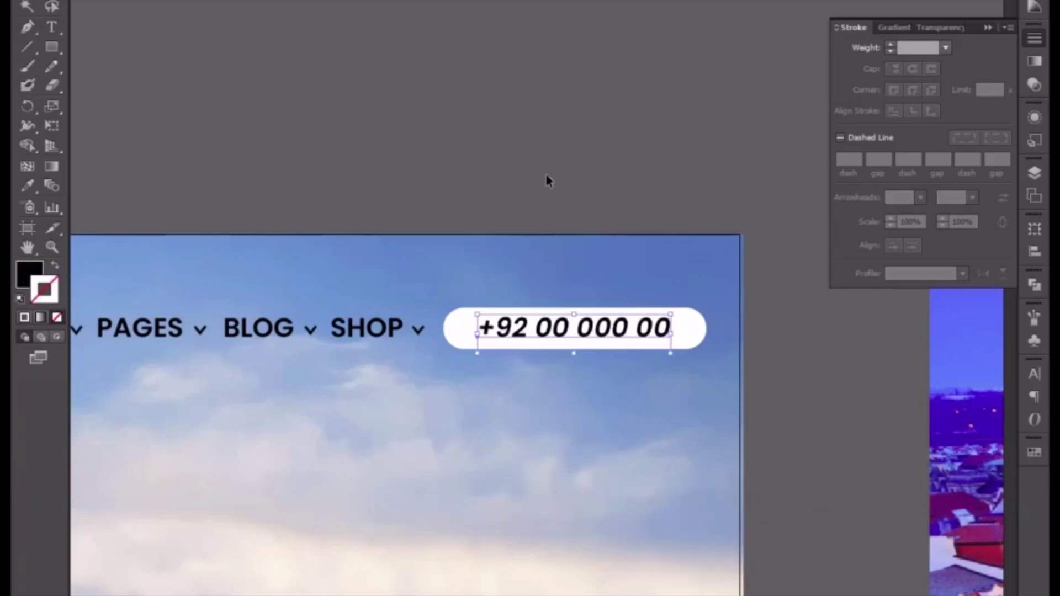
{"action": "left_click", "coordinate": [545, 175]}
Nudge the white pill slightly up so the phone number sits vertically centred inside it
{"action": "left_click", "coordinate": [592, 344]}
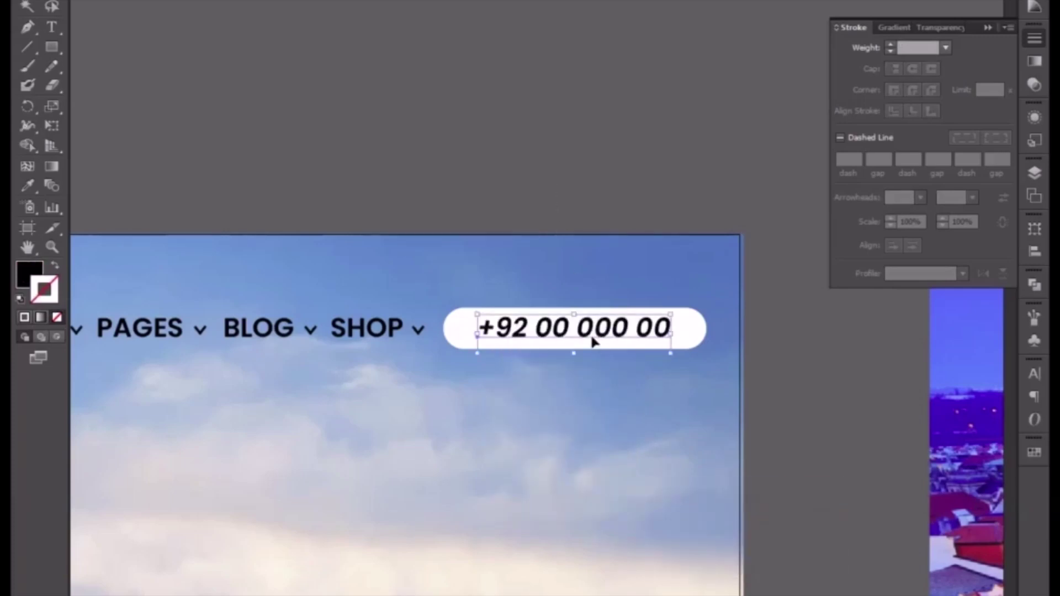
{"action": "left_click", "coordinate": [682, 331]}
{"action": "key", "text": "ctrl+plus"}
{"action": "key", "text": "ctrl+plus"}
{"action": "key", "text": "ctrl+plus"}
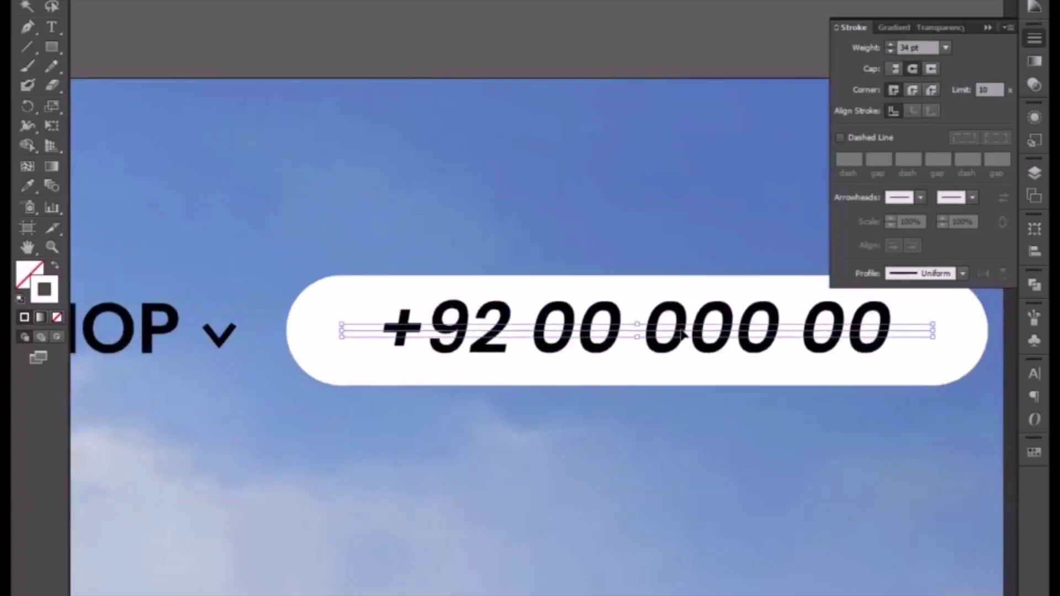
{"action": "key", "text": "Up"}
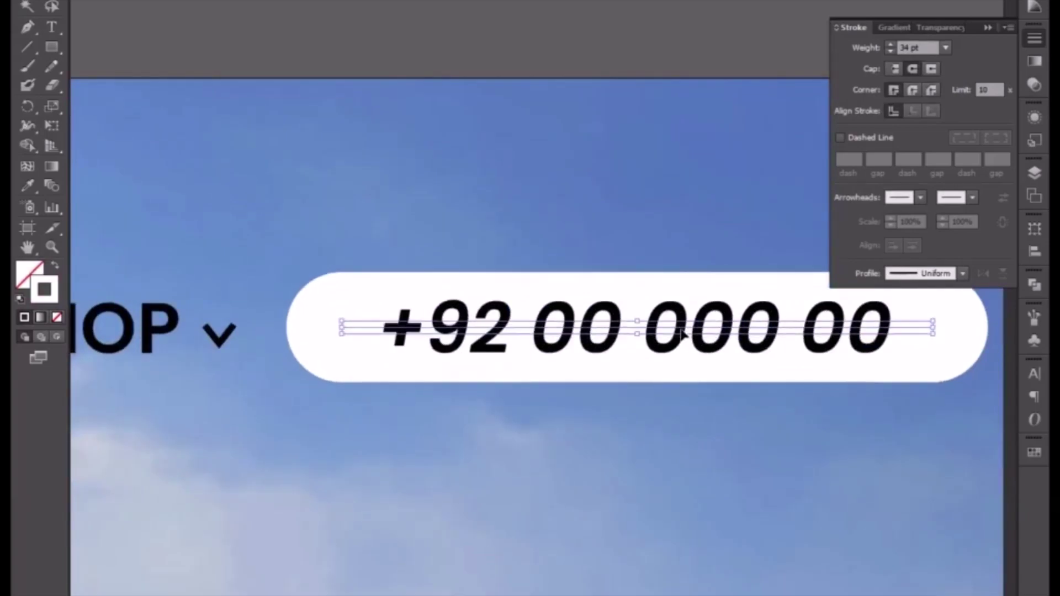
Shift the phone number text right inside the pill to leave room before it, and collapse the stroke settings
{"action": "left_click", "coordinate": [614, 346]}
{"action": "key", "text": "Right"}
{"action": "key", "text": "Right"}
{"action": "key", "text": "Right"}
{"action": "key", "text": "Right"}
{"action": "key", "text": "Right"}
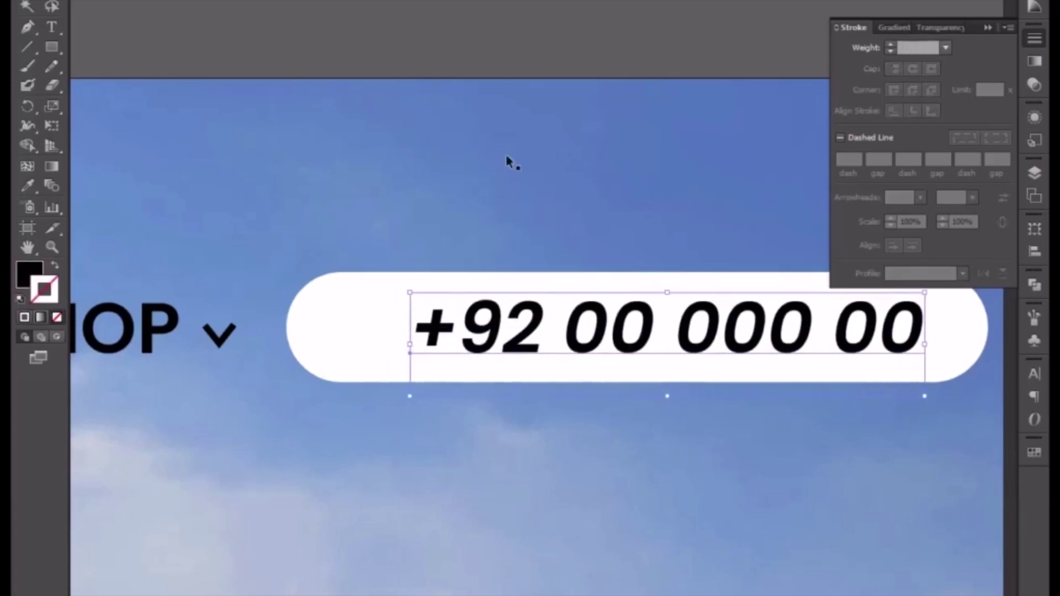
{"action": "left_click", "coordinate": [988, 27]}
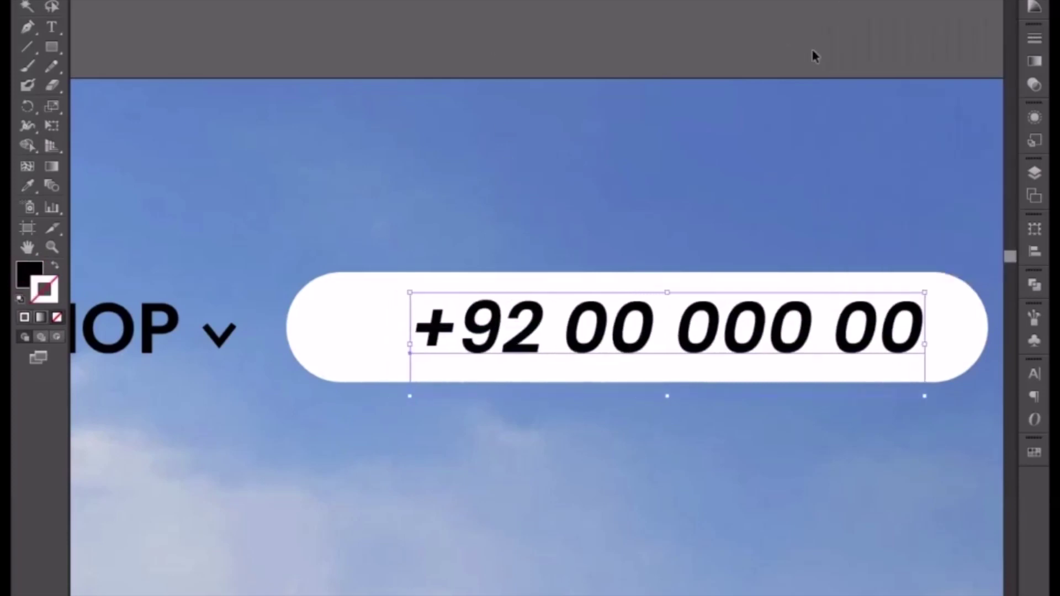
Select all menu items with their arrows and the phone number pill, and nudge them left from the banner edge
{"action": "left_click", "coordinate": [403, 42]}
{"action": "key", "text": "ctrl+minus"}
{"action": "key", "text": "ctrl+minus"}
{"action": "left_click_drag", "start_coordinate": [348, 118], "coordinate": [530, 88]}
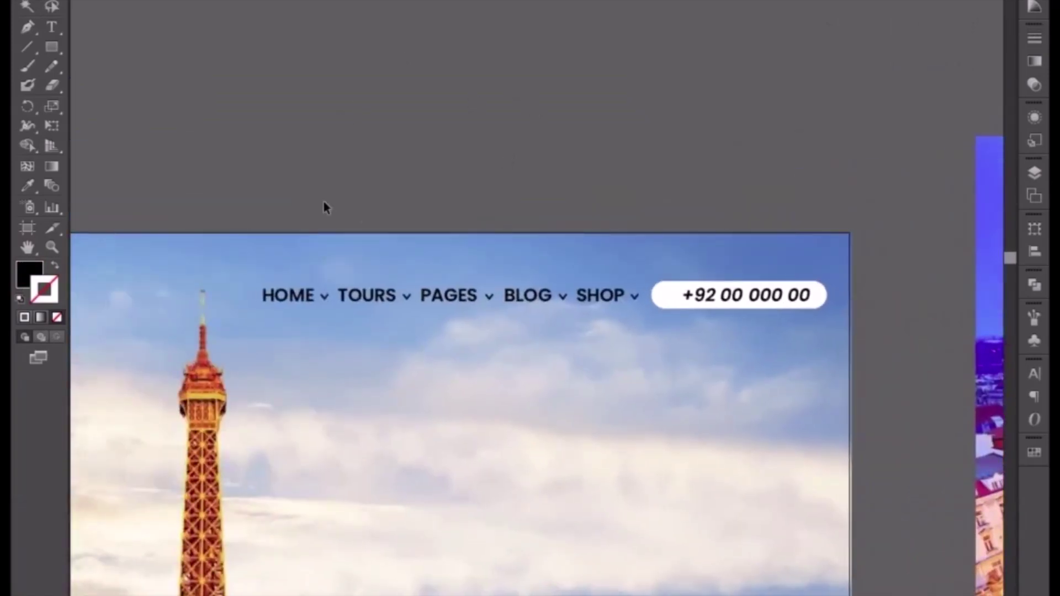
{"action": "left_click", "coordinate": [818, 343]}
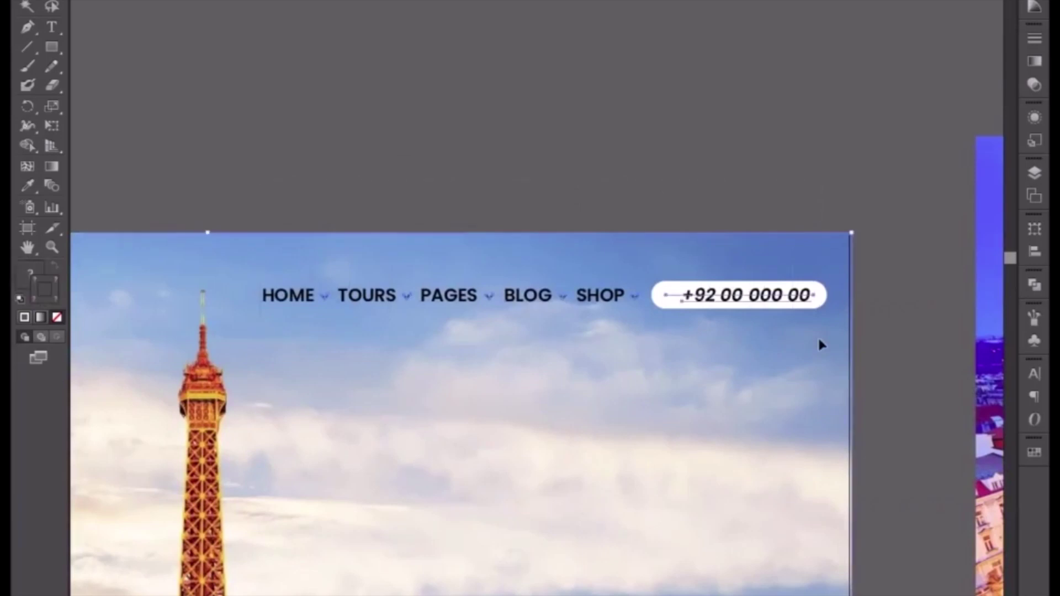
{"action": "key", "text": "Left"}
{"action": "key", "text": "Left"}
{"action": "key", "text": "Left"}
{"action": "key", "text": "Left"}
{"action": "key", "text": "Left"}
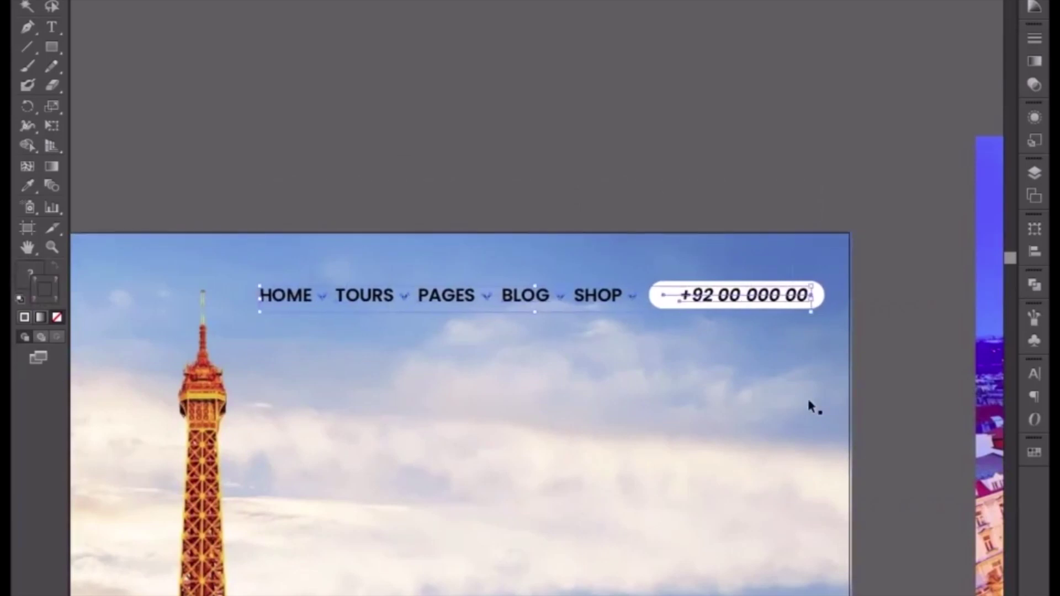
{"action": "key", "text": "Left"}
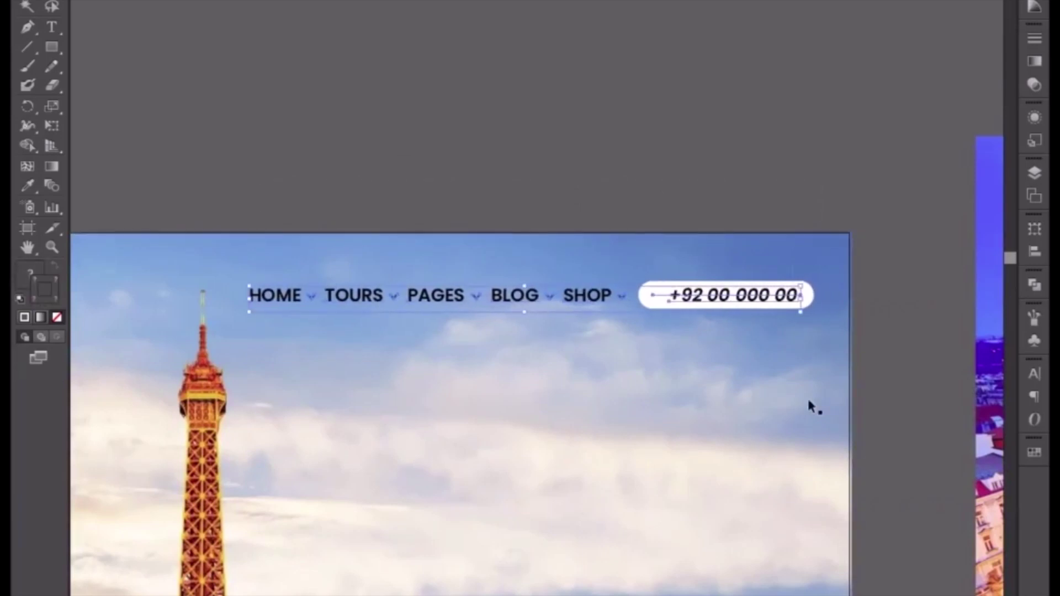
Copy the blue telephone icon from the travel agency logo sheet and paste it into the banner at the phone number pill
{"action": "left_click", "coordinate": [612, 137]}
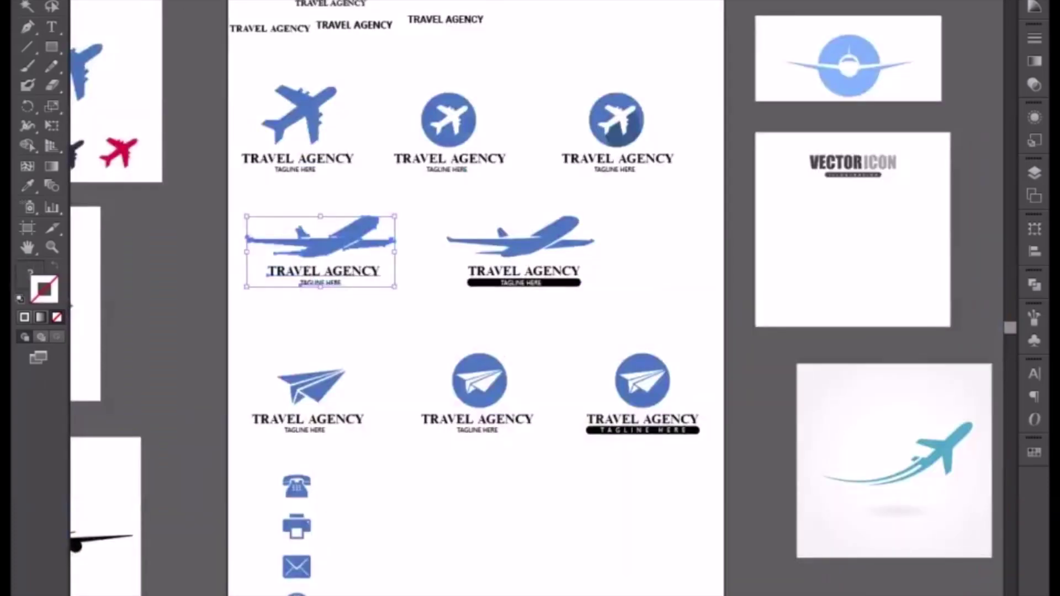
{"action": "left_click_drag", "start_coordinate": [326, 595], "coordinate": [356, 516]}
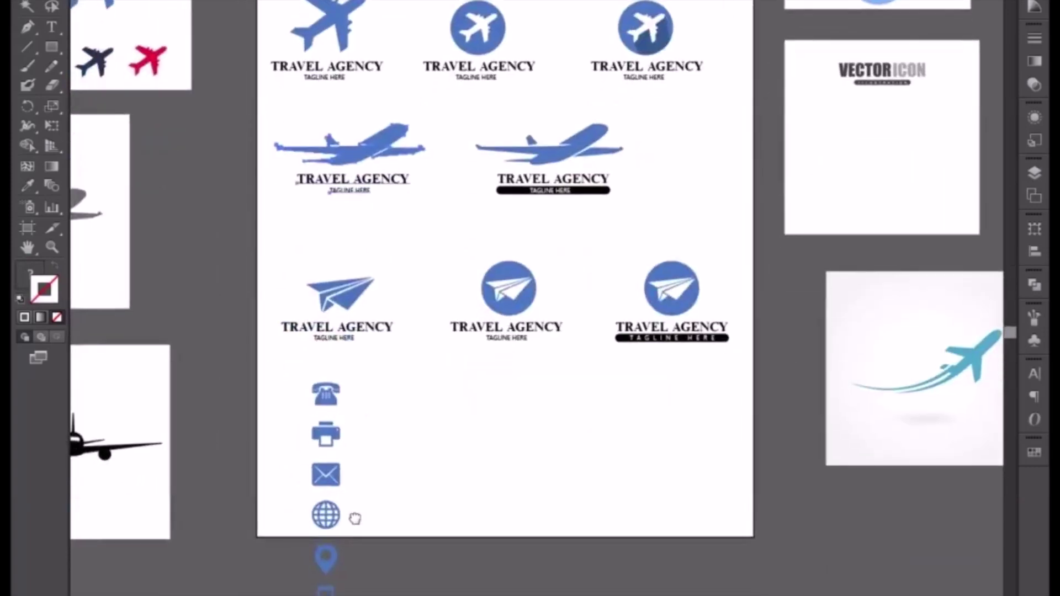
{"action": "left_click", "coordinate": [329, 401]}
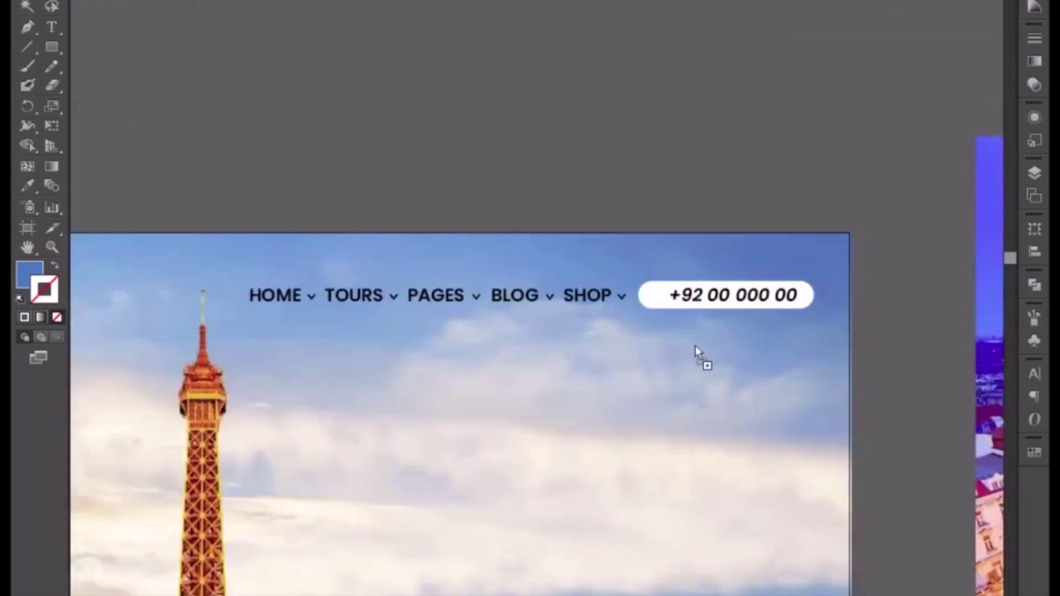
{"action": "key", "text": "ctrl+v"}
{"action": "key", "text": "shift+Up"}
Move the blue telephone icon into the white pill, just before the phone number
{"action": "key", "text": "ctrl+plus"}
{"action": "key", "text": "ctrl+plus"}
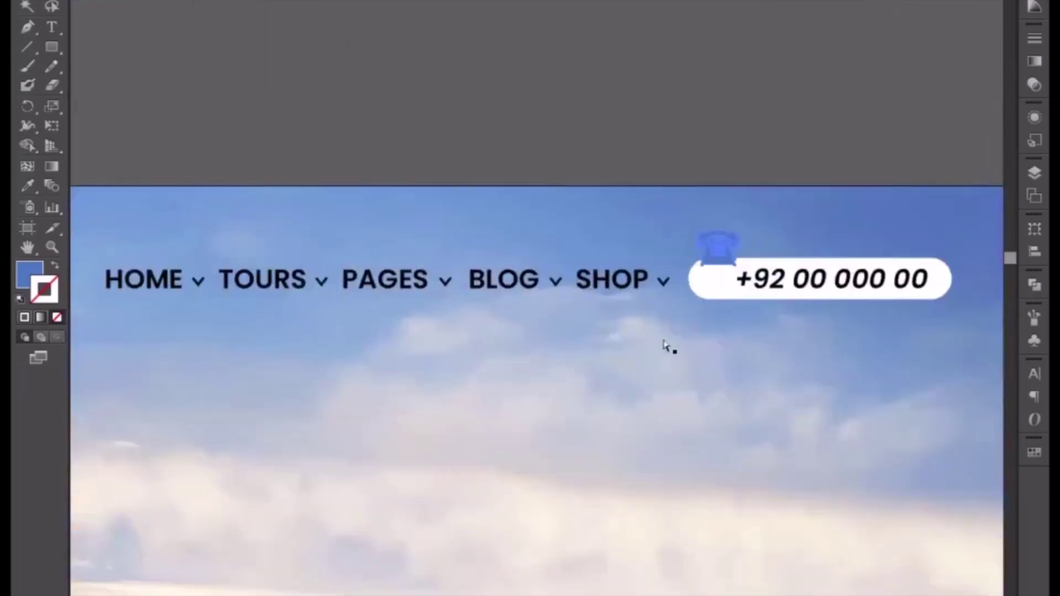
{"action": "key", "text": "plus"}
{"action": "left_click_drag", "start_coordinate": [676, 305], "coordinate": [310, 406]}
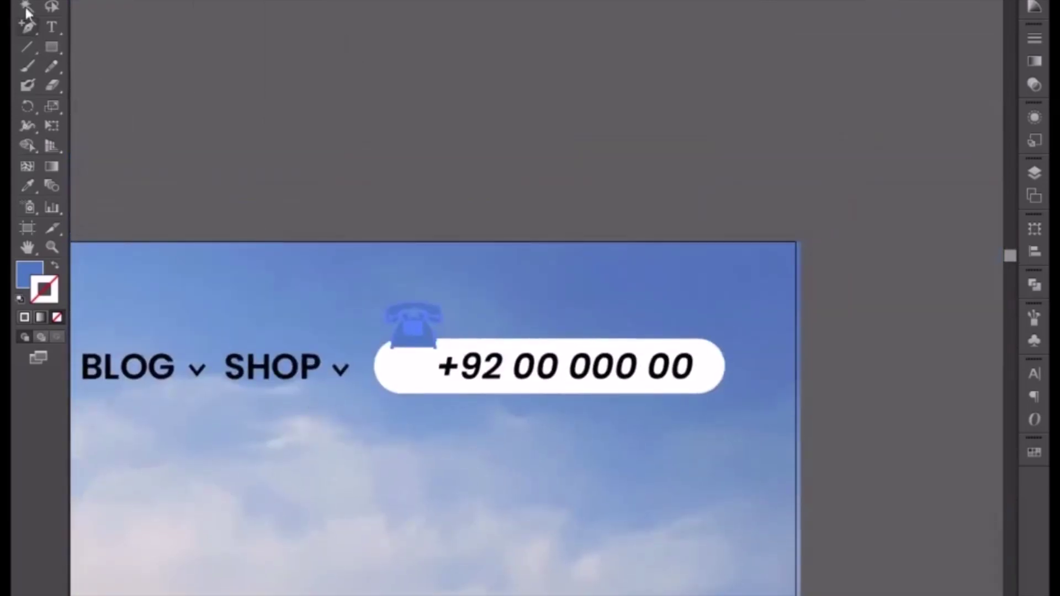
{"action": "key", "text": "v"}
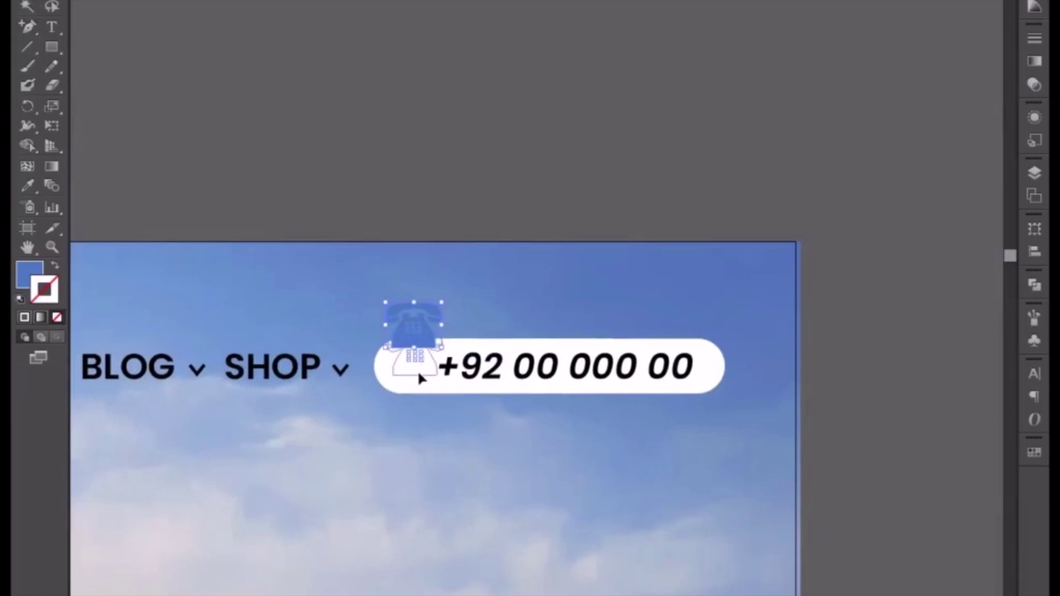
{"action": "mouse_move", "coordinate": [419, 375]}
{"action": "left_mouse_down"}
{"action": "mouse_move", "coordinate": [426, 351]}
{"action": "mouse_move", "coordinate": [423, 369]}
{"action": "left_mouse_up"}
{"action": "key", "text": "ctrl+shift+a"}
Nudge the phone number text right inside the pill to open a gap after the telephone icon
{"action": "left_click", "coordinate": [531, 378]}
{"action": "key", "text": "Right"}
{"action": "key", "text": "Right"}
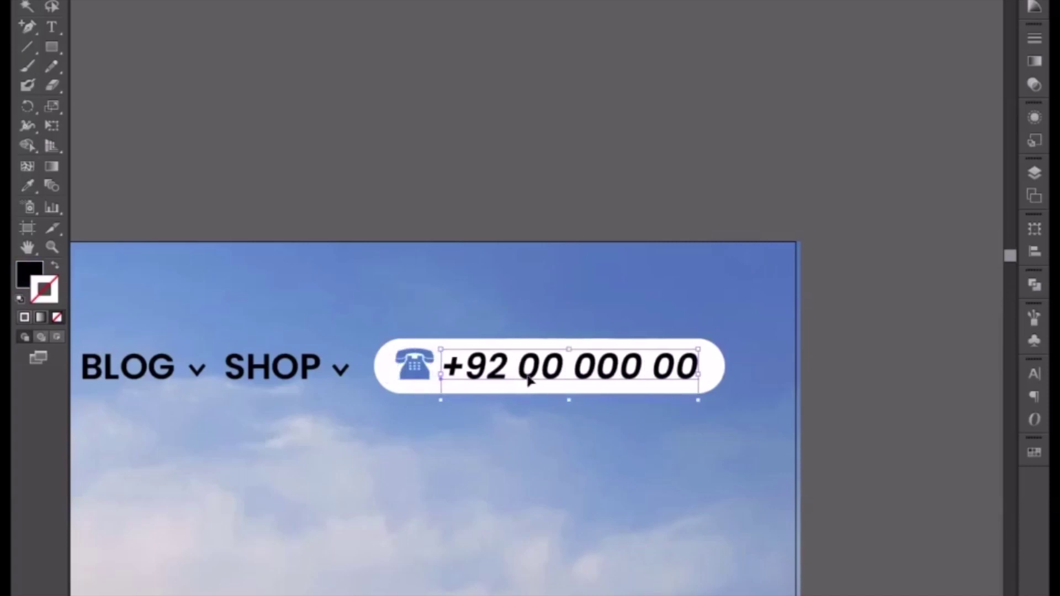
{"action": "key", "text": "Right"}
{"action": "key", "text": "Right"}
{"action": "key", "text": "Right"}
{"action": "key", "text": "Right"}
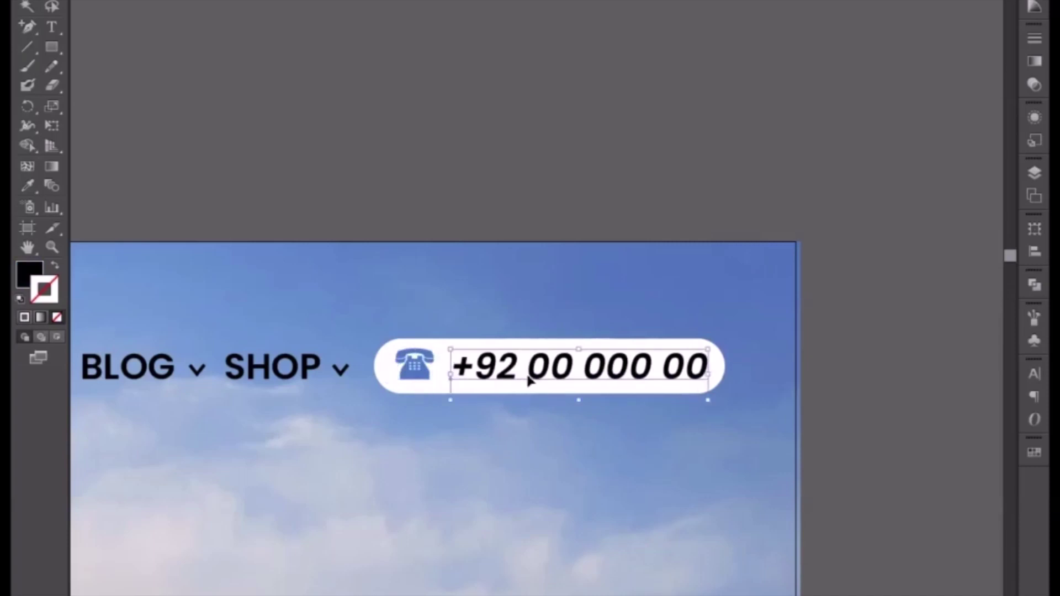
Fine-tune the pill's spacing by nudging the telephone icon slightly right and the phone number slightly left
{"action": "left_click", "coordinate": [414, 380]}
{"action": "key", "text": "Right"}
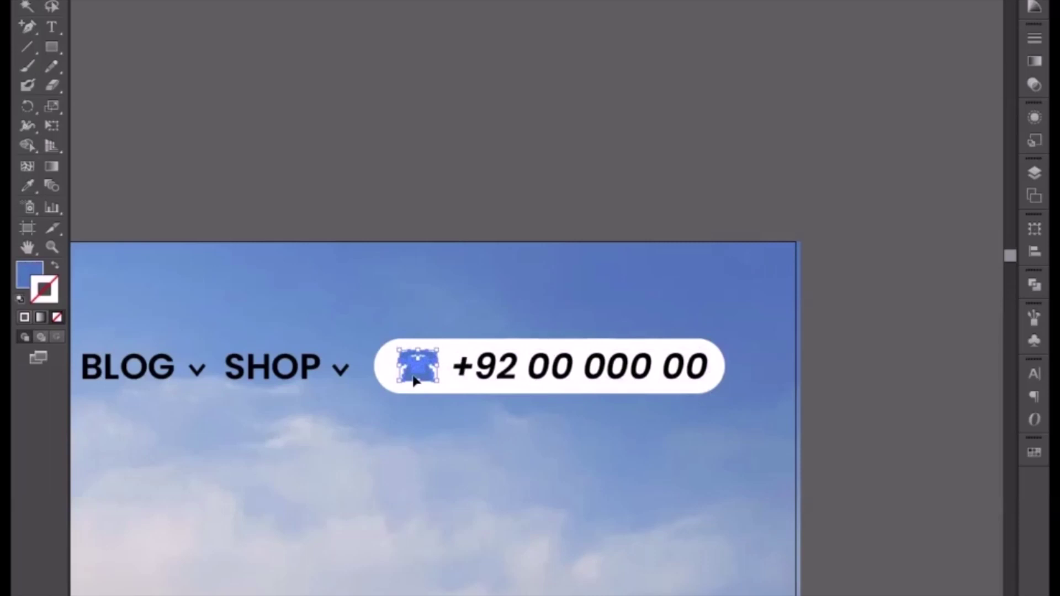
{"action": "left_click", "coordinate": [482, 368]}
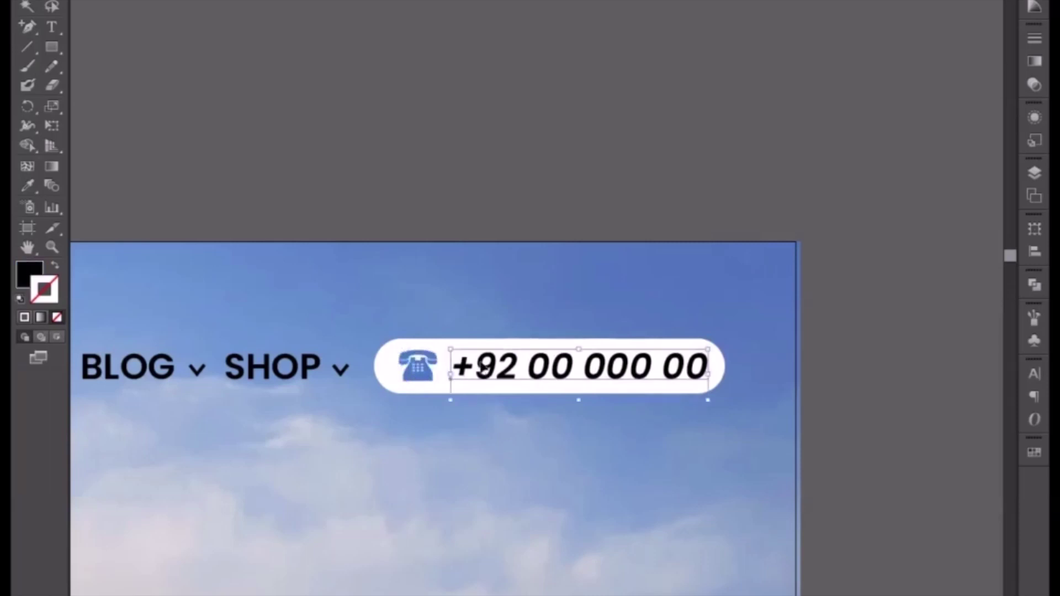
{"action": "key", "text": "Left"}
{"action": "key", "text": "ctrl+minus"}
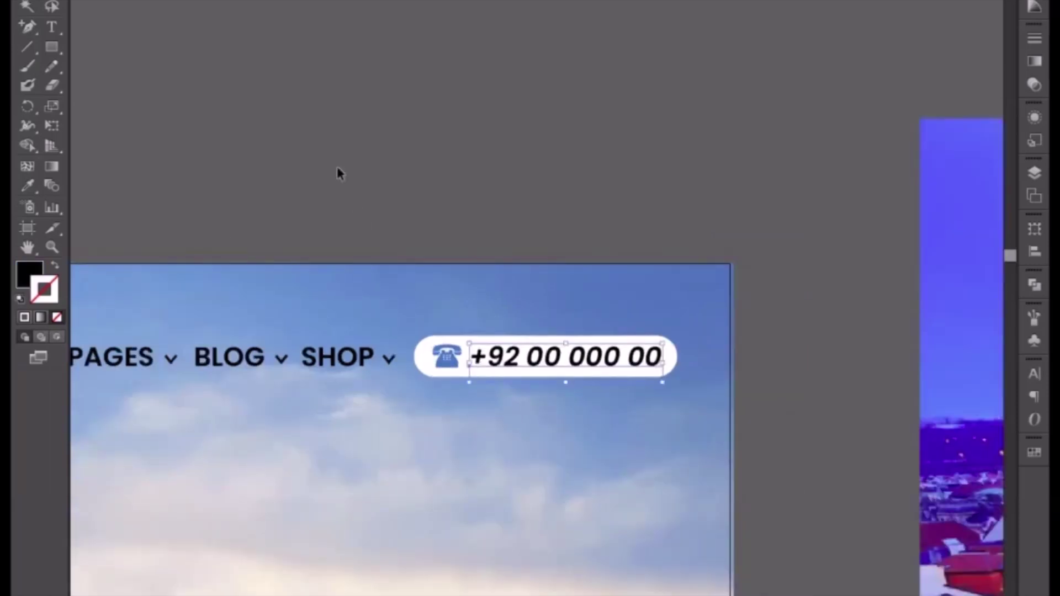
{"action": "left_click", "coordinate": [335, 170]}
Draw a thin black rectangle as an underline beneath the HOME menu item
{"action": "left_click_drag", "start_coordinate": [317, 178], "coordinate": [434, 150]}
{"action": "scroll", "coordinate": [435, 146], "scroll_direction": "left", "scroll_amount": 10}
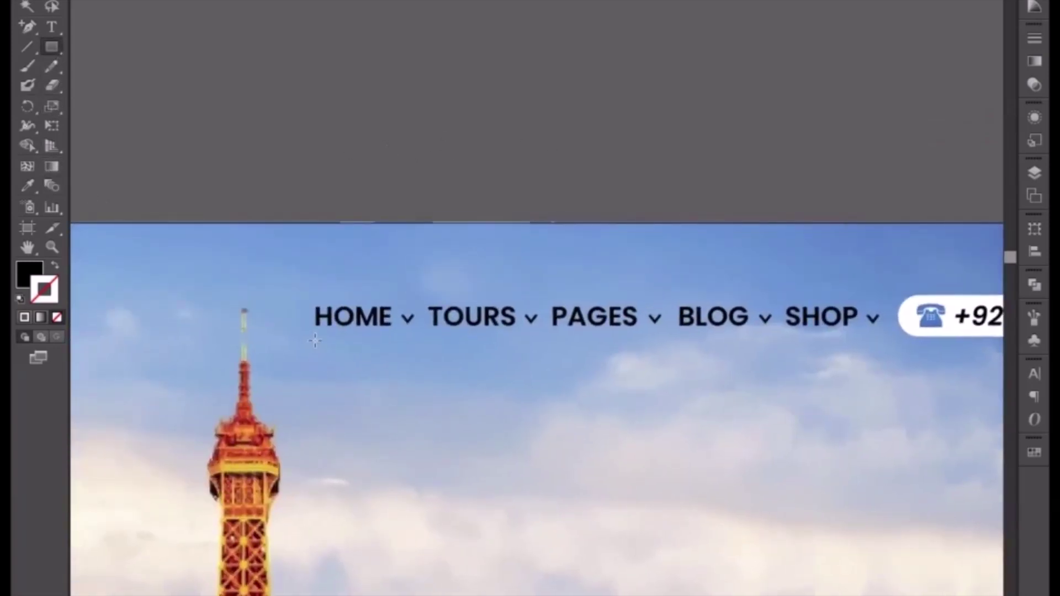
{"action": "left_click_drag", "start_coordinate": [316, 341], "coordinate": [393, 345]}
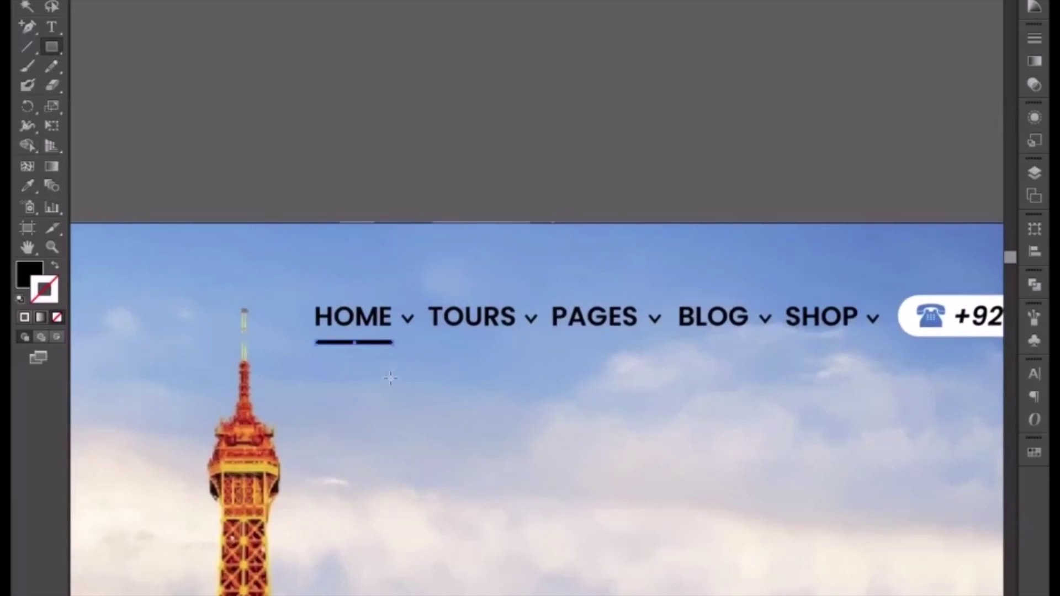
Move the underline closer to HOME and trim its width to match the word exactly
{"action": "left_click", "coordinate": [29, 5]}
{"action": "key", "text": "ctrl+plus"}
{"action": "key", "text": "ctrl+plus"}
{"action": "key", "text": "ctrl+plus"}
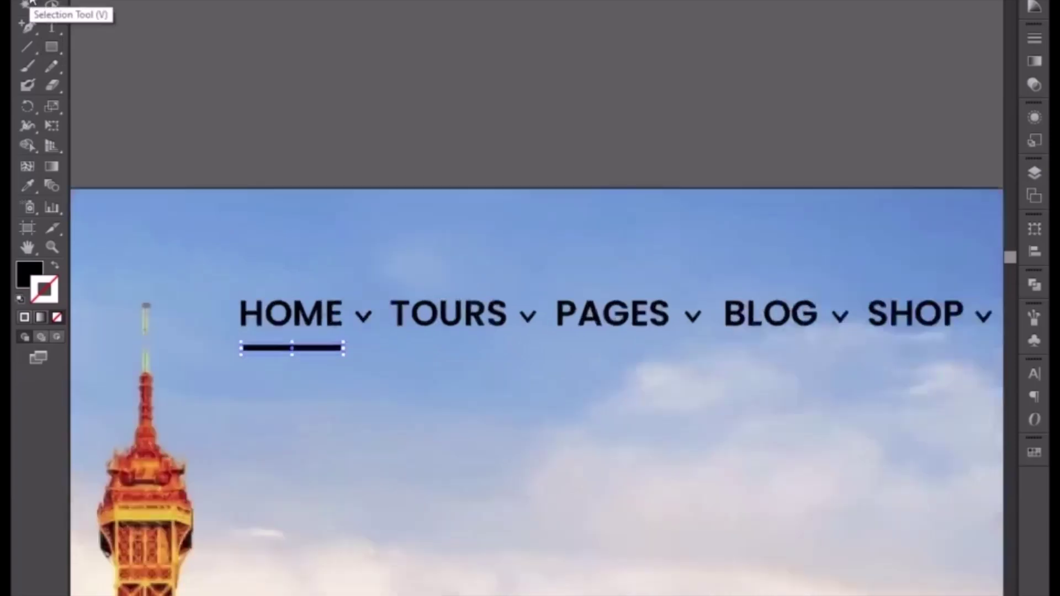
{"action": "left_click_drag", "start_coordinate": [302, 316], "coordinate": [696, 338]}
{"action": "left_click", "coordinate": [400, 392]}
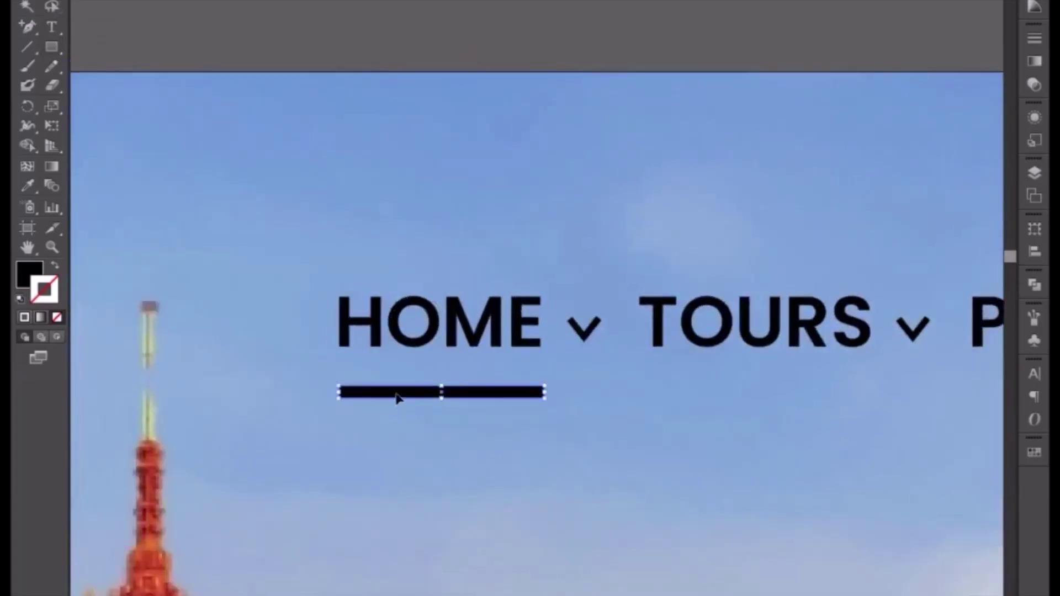
{"action": "left_click_drag", "start_coordinate": [393, 386], "coordinate": [395, 387]}
{"action": "left_click_drag", "start_coordinate": [544, 381], "coordinate": [540, 382]}
{"action": "left_click", "coordinate": [418, 50]}
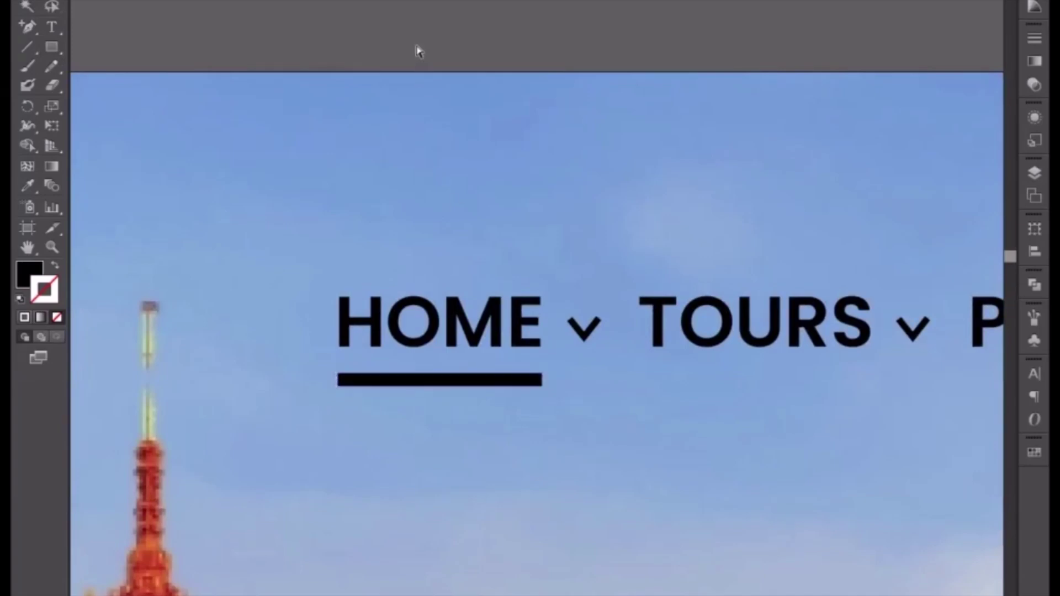
Nudge the travel agency logo slightly up on the banner
{"action": "key", "text": "ctrl+minus"}
{"action": "key", "text": "ctrl+minus"}
{"action": "key", "text": "ctrl+minus"}
{"action": "key", "text": "ctrl+minus"}
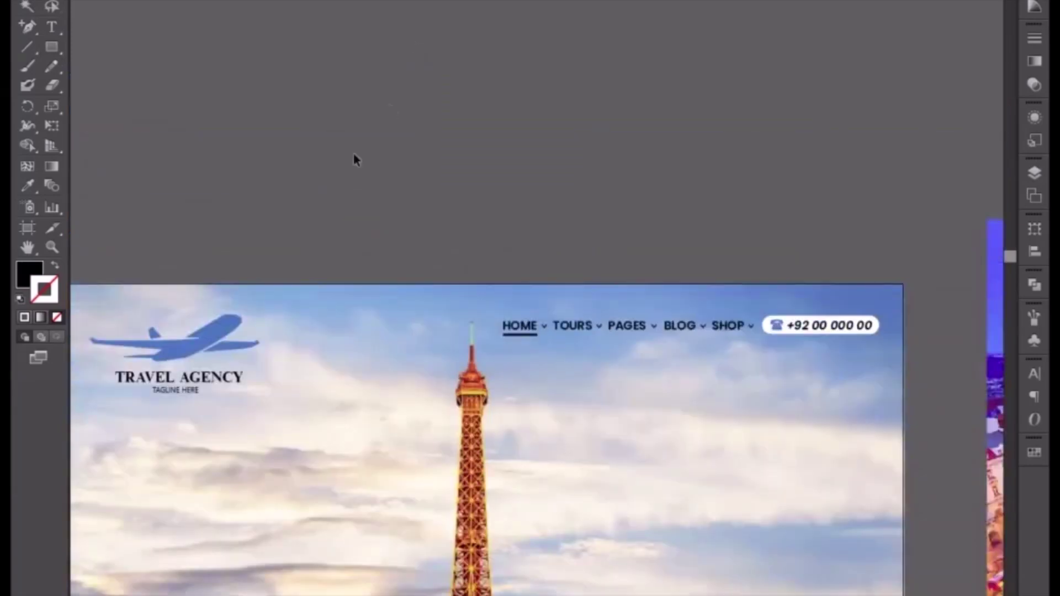
{"action": "left_click_drag", "start_coordinate": [292, 221], "coordinate": [322, 160]}
{"action": "left_click", "coordinate": [252, 249]}
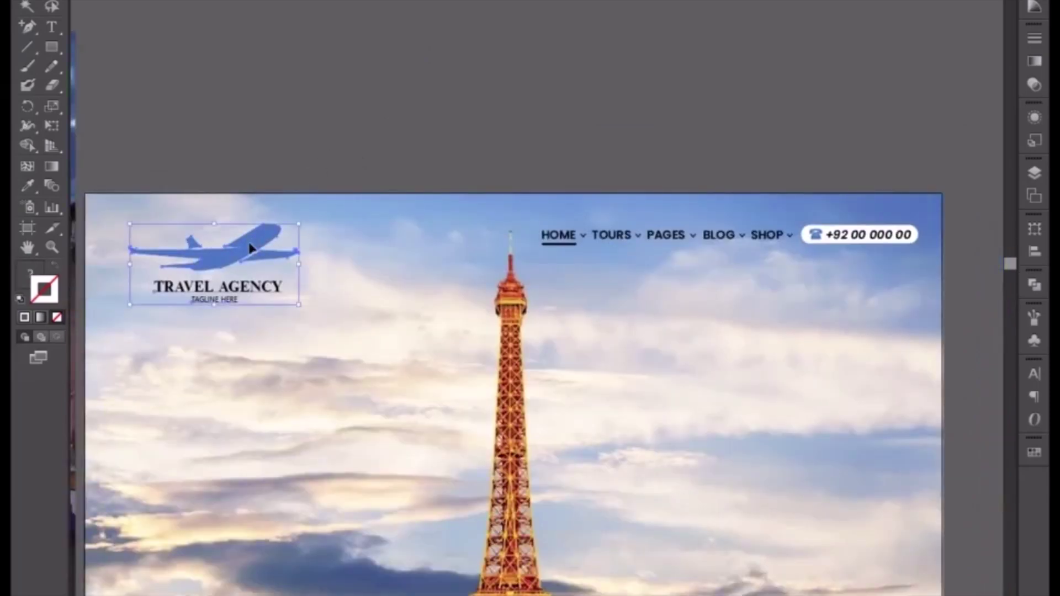
{"action": "key", "text": "Up"}
{"action": "key", "text": "Up"}
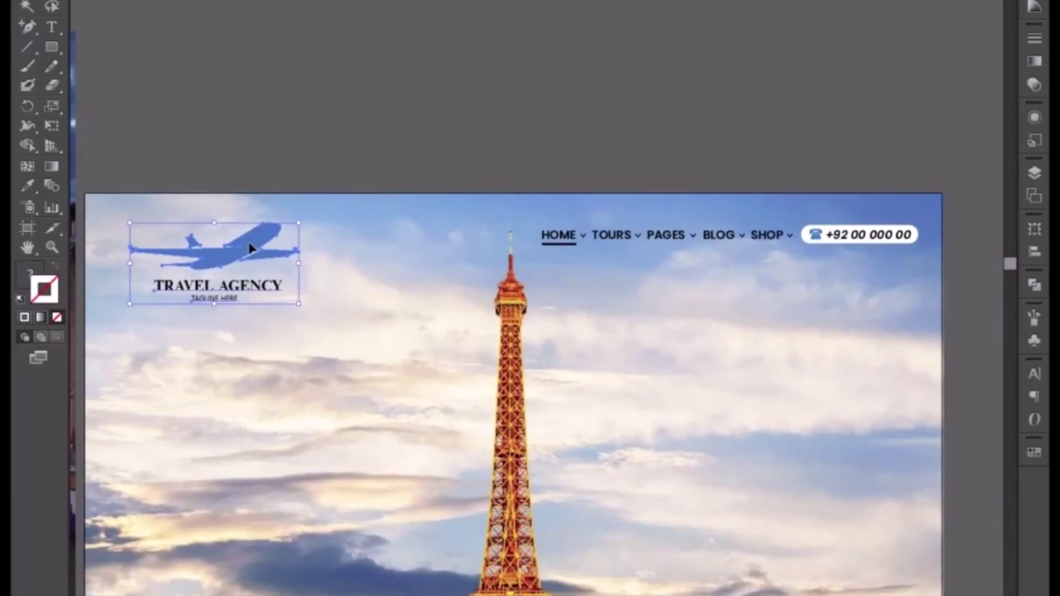
{"action": "left_click", "coordinate": [419, 108]}
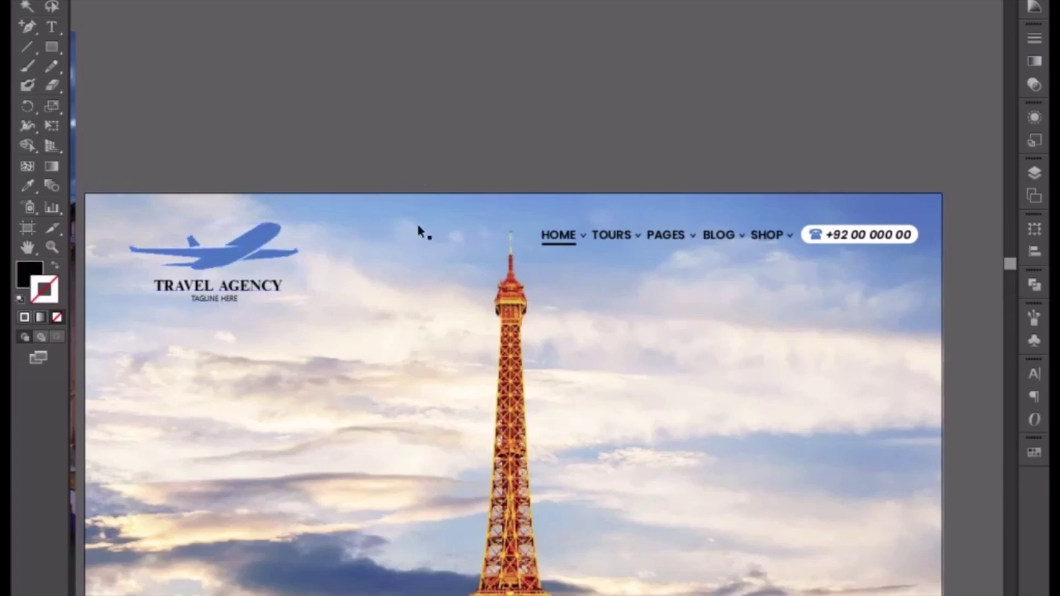
Draw a black rectangle over the whole Eiffel Tower header photo, with its lower edge matching the photo's
{"action": "left_click_drag", "start_coordinate": [442, 310], "coordinate": [428, 196]}
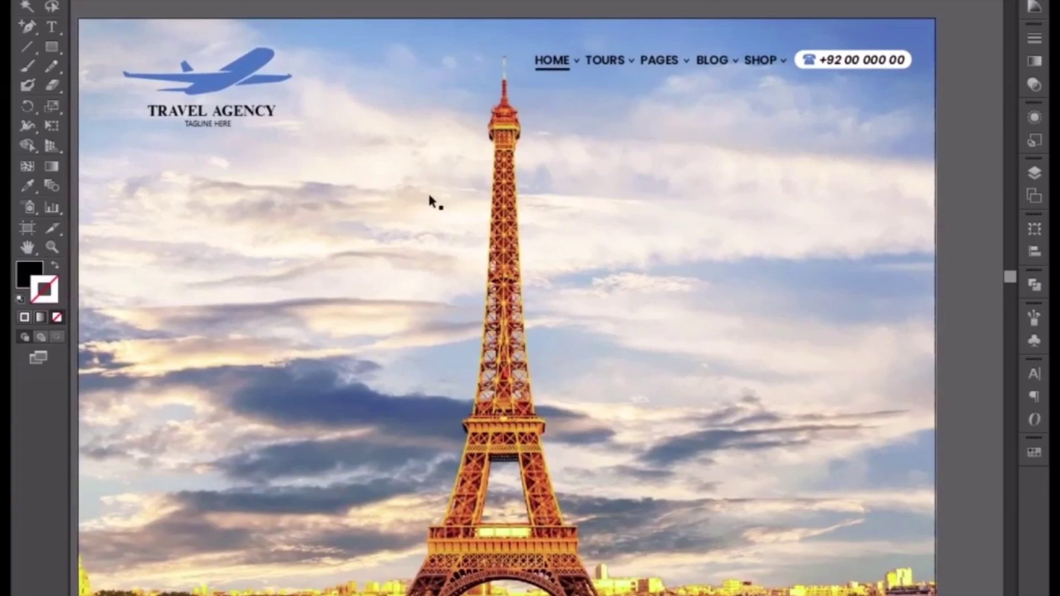
{"action": "left_click", "coordinate": [50, 48]}
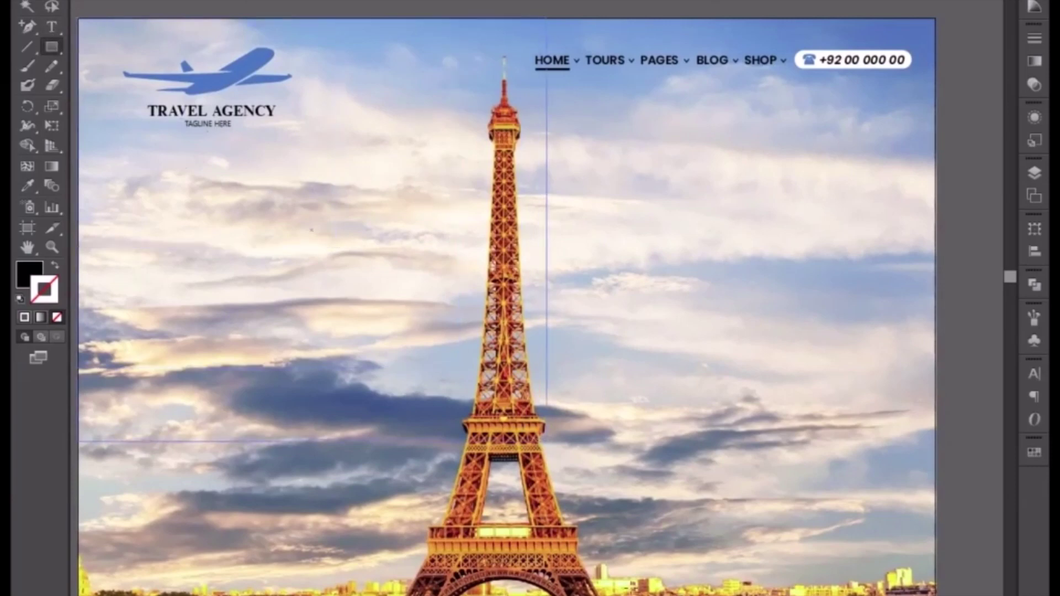
{"action": "scroll", "coordinate": [507, 298], "scroll_direction": "down", "scroll_amount": 2}
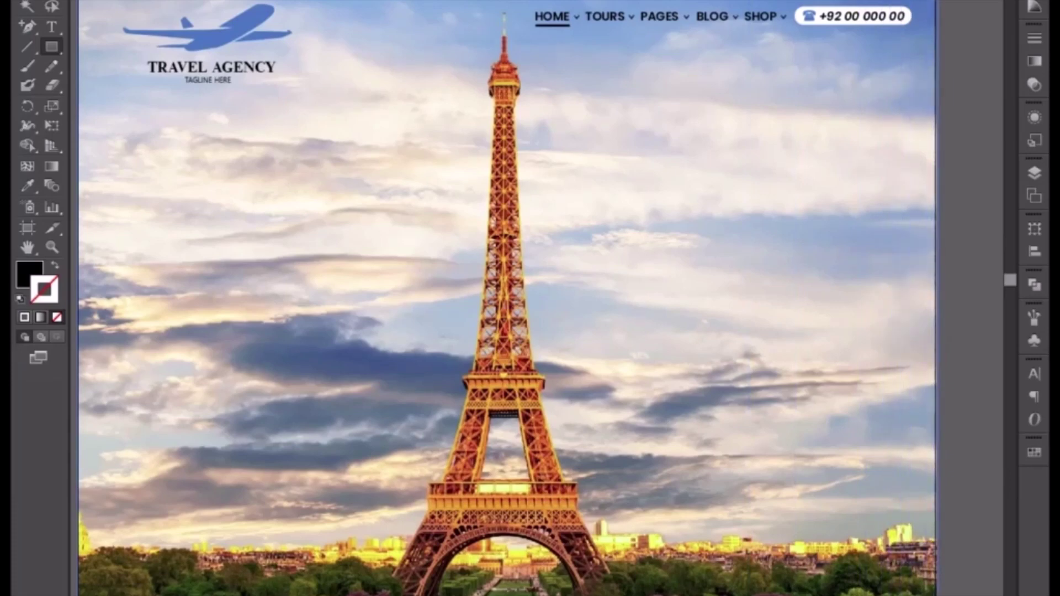
{"action": "left_click_drag", "start_coordinate": [78, 0], "coordinate": [937, 595]}
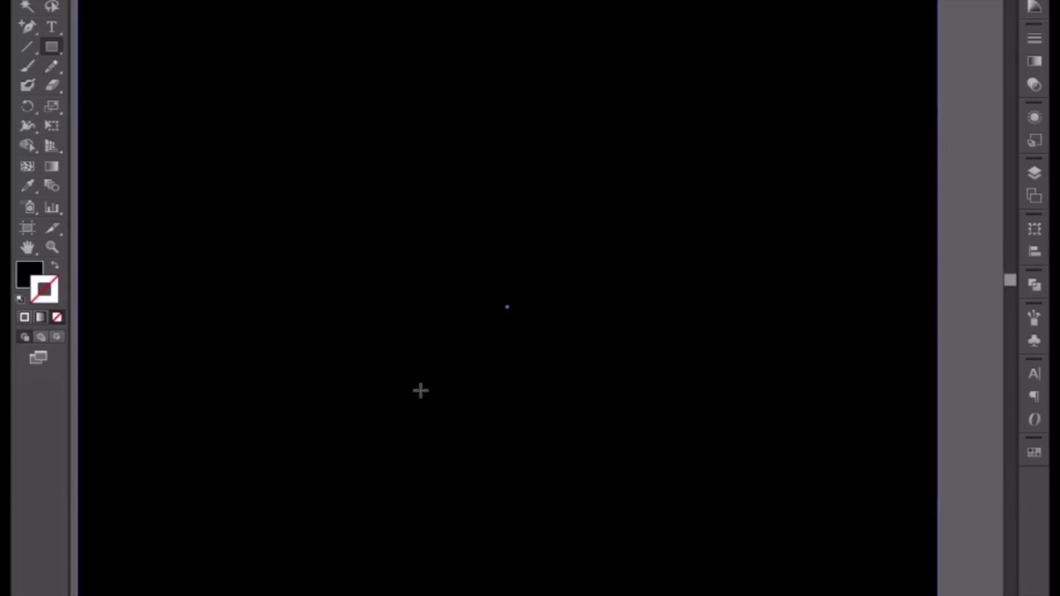
{"action": "left_click", "coordinate": [27, 1]}
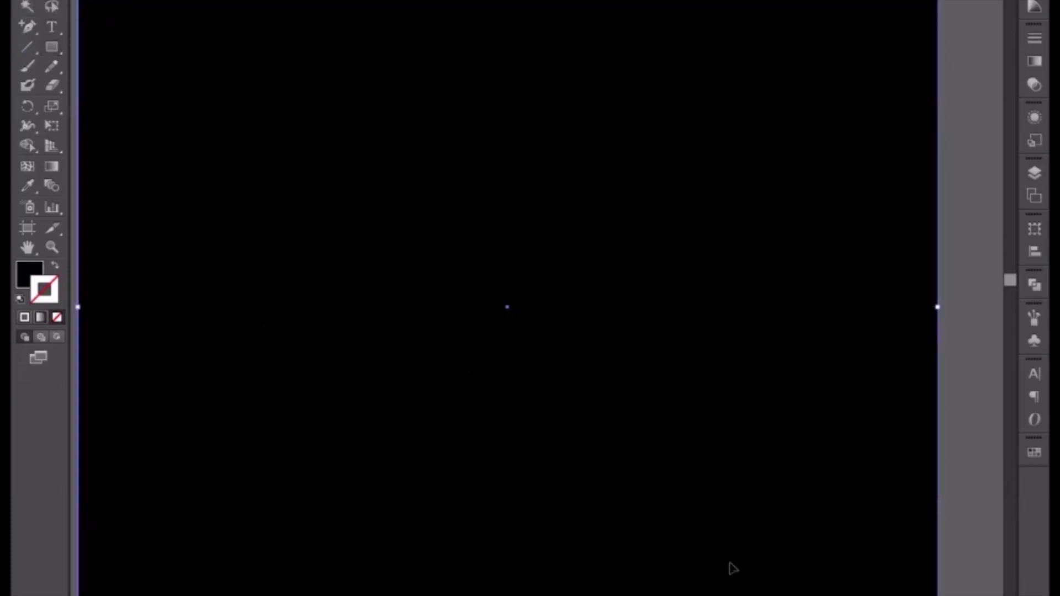
{"action": "left_click_drag", "start_coordinate": [654, 442], "coordinate": [689, 319]}
{"action": "left_click_drag", "start_coordinate": [543, 518], "coordinate": [547, 535]}
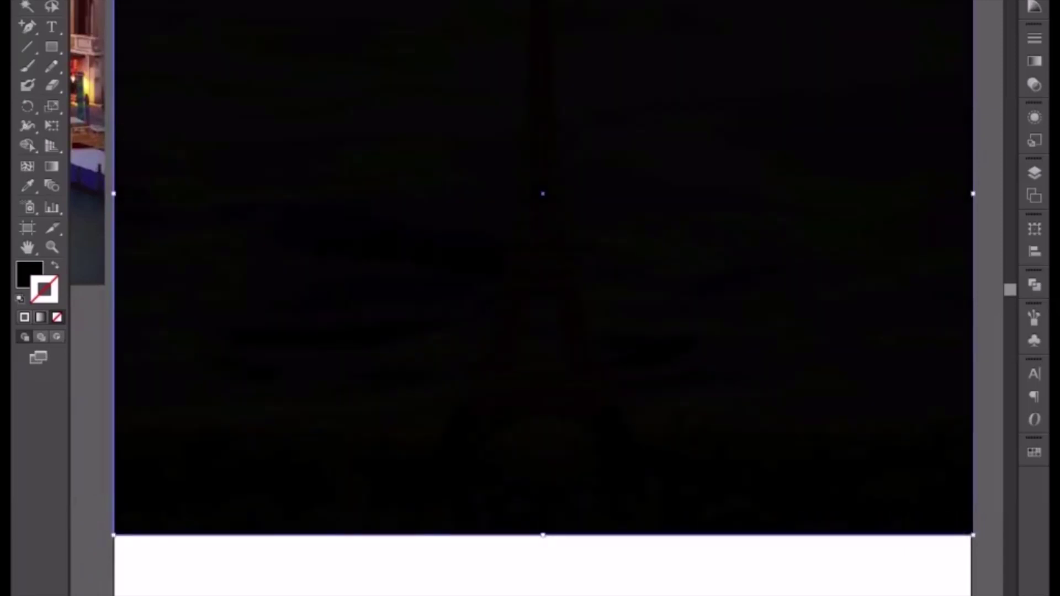
Lower the black rectangle's opacity until it only slightly darkens the Eiffel Tower photo
{"action": "key", "text": "Down"}
{"action": "key", "text": "Down"}
{"action": "key", "text": "Down"}
{"action": "key", "text": "Down"}
{"action": "key", "text": "Down"}
{"action": "key", "text": "Down"}
{"action": "key", "text": "Down"}
{"action": "key", "text": "Down"}
{"action": "key", "text": "Down"}
{"action": "key", "text": "Down"}
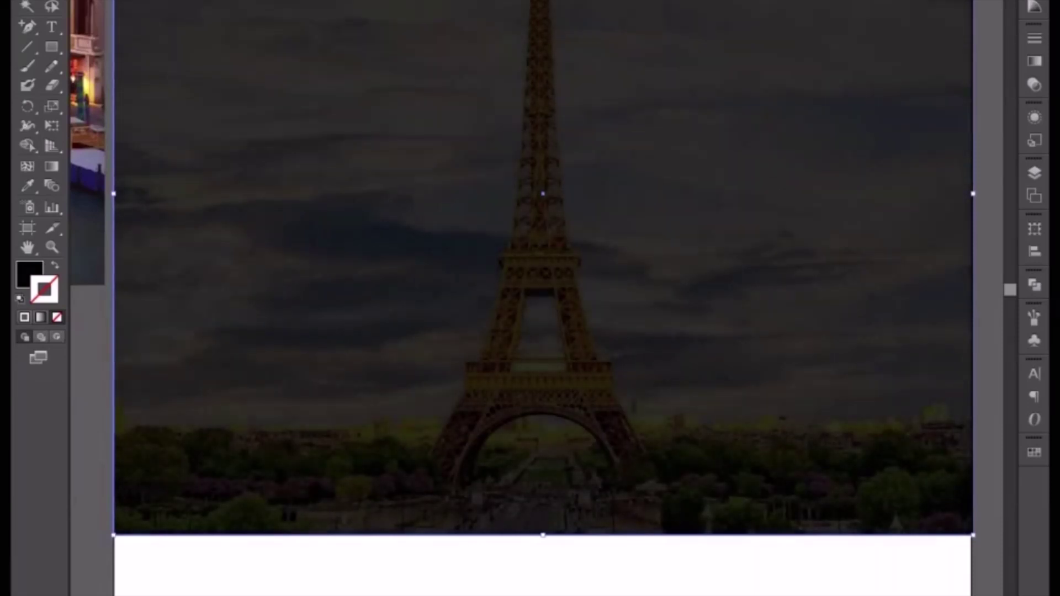
{"action": "key", "text": "Down"}
{"action": "key", "text": "Down"}
{"action": "key", "text": "Down"}
{"action": "key", "text": "Down"}
{"action": "key", "text": "Down"}
{"action": "key", "text": "Down"}
{"action": "key", "text": "Down"}
{"action": "key", "text": "Down"}
{"action": "key", "text": "Down"}
{"action": "key", "text": "Down"}
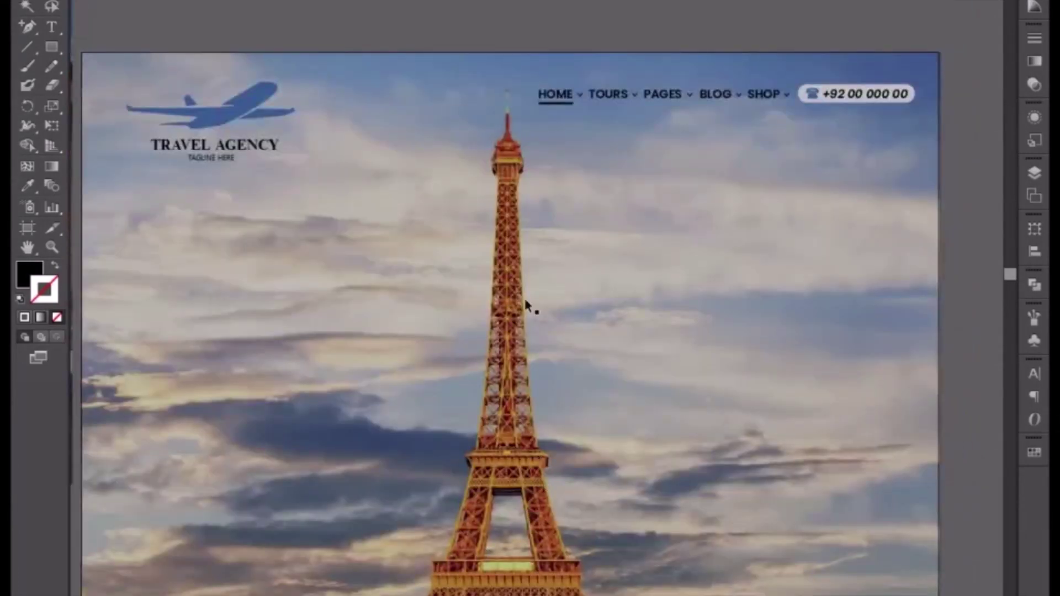
Arrange the dark overlay above the Eiffel Tower photo but behind the logo, menu items and phone number pill
{"action": "key", "text": "Delete"}
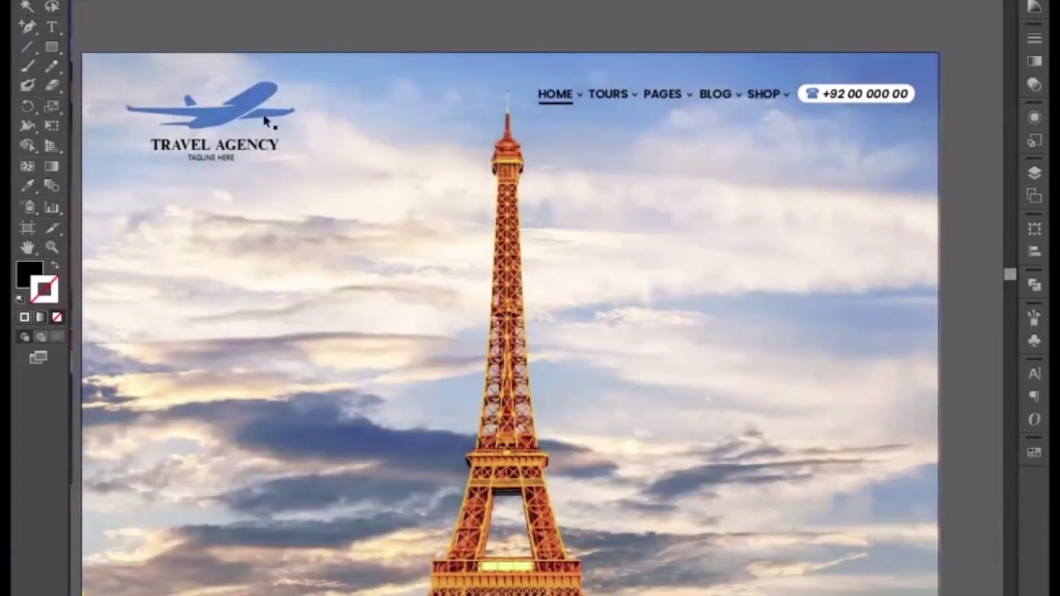
{"action": "left_click", "coordinate": [231, 121]}
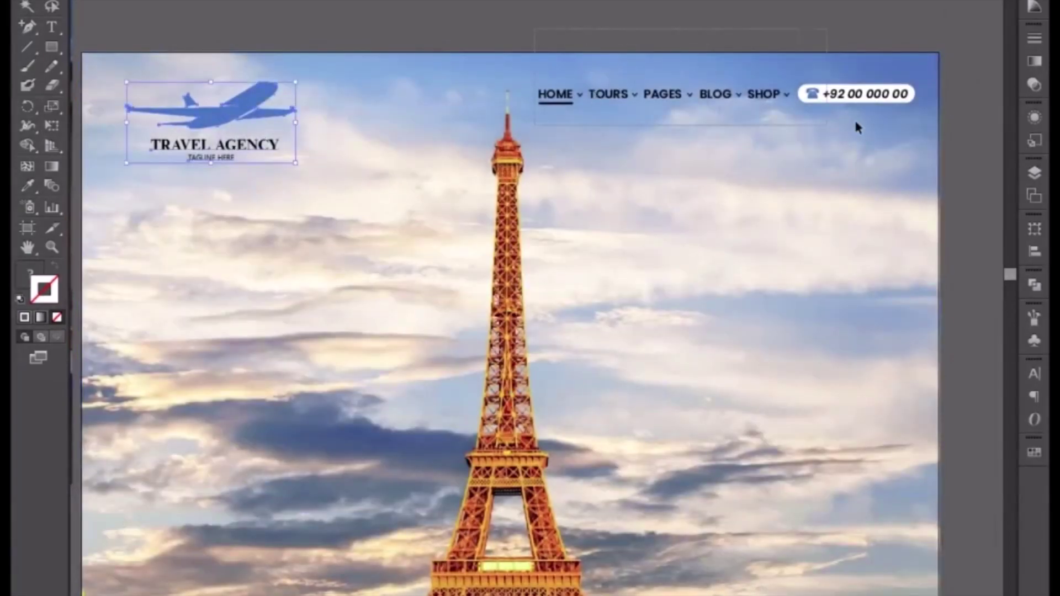
{"action": "left_click", "coordinate": [887, 148]}
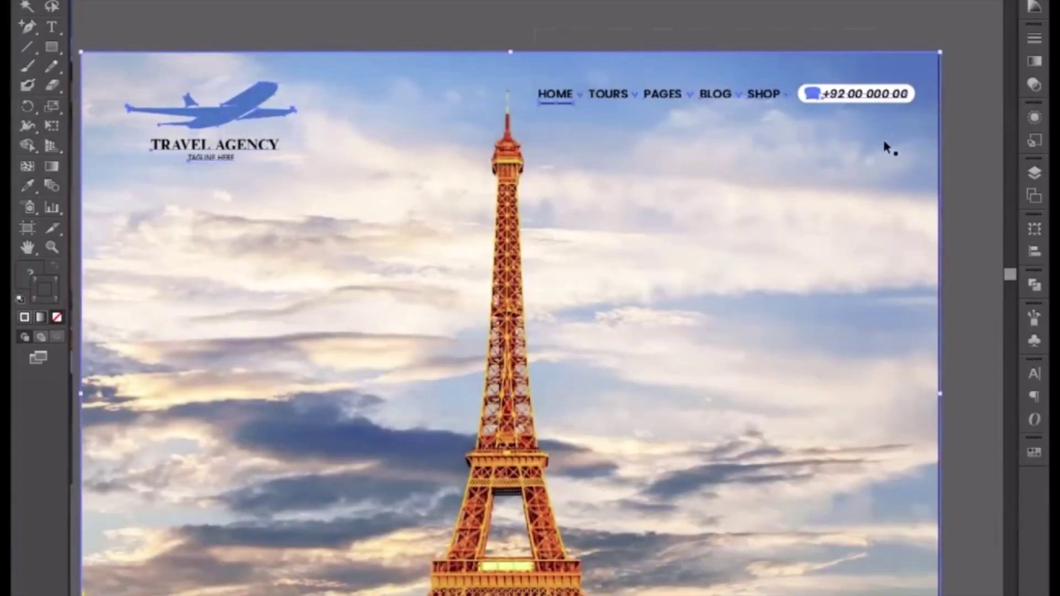
{"action": "key", "text": "ctrl+shift+a"}
{"action": "left_click", "coordinate": [648, 252]}
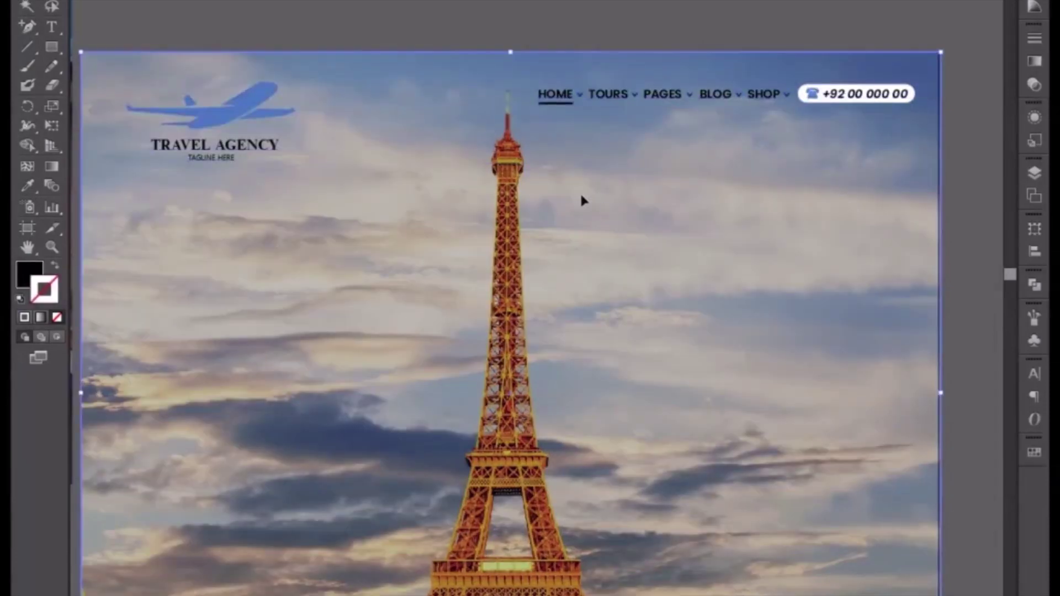
Save the blue fill of the logo's airplane as a new colour swatch
{"action": "left_click", "coordinate": [221, 117]}
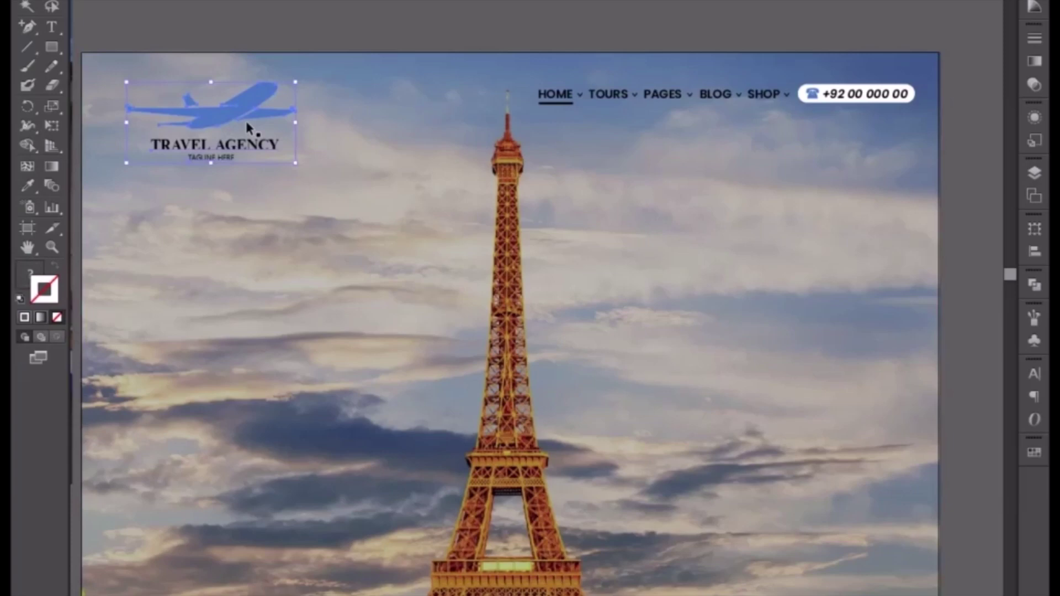
{"action": "key", "text": "a"}
{"action": "left_click", "coordinate": [273, 25]}
{"action": "left_click", "coordinate": [242, 105]}
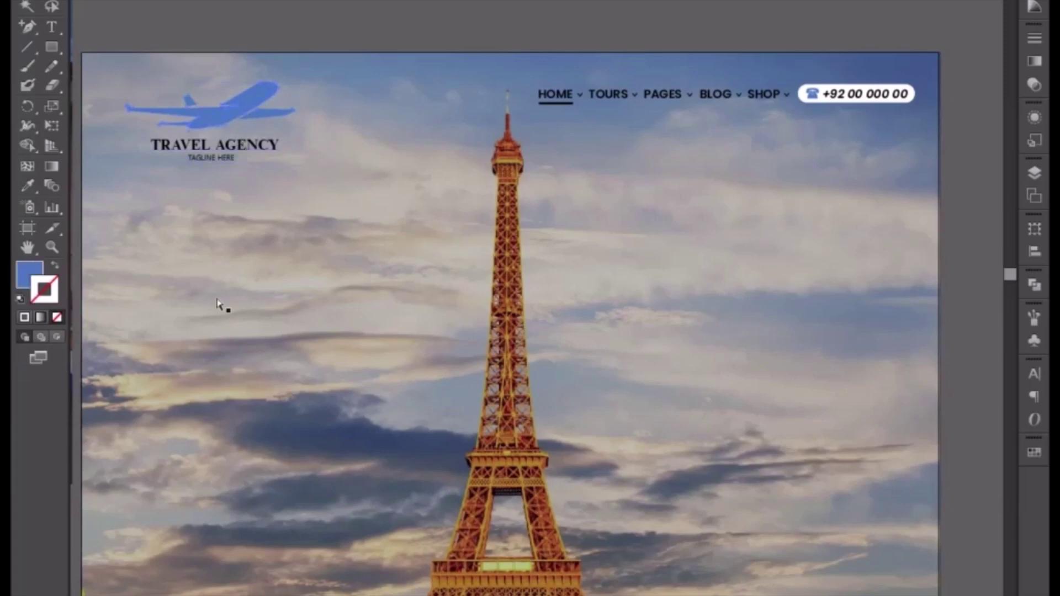
{"action": "left_click", "coordinate": [29, 275]}
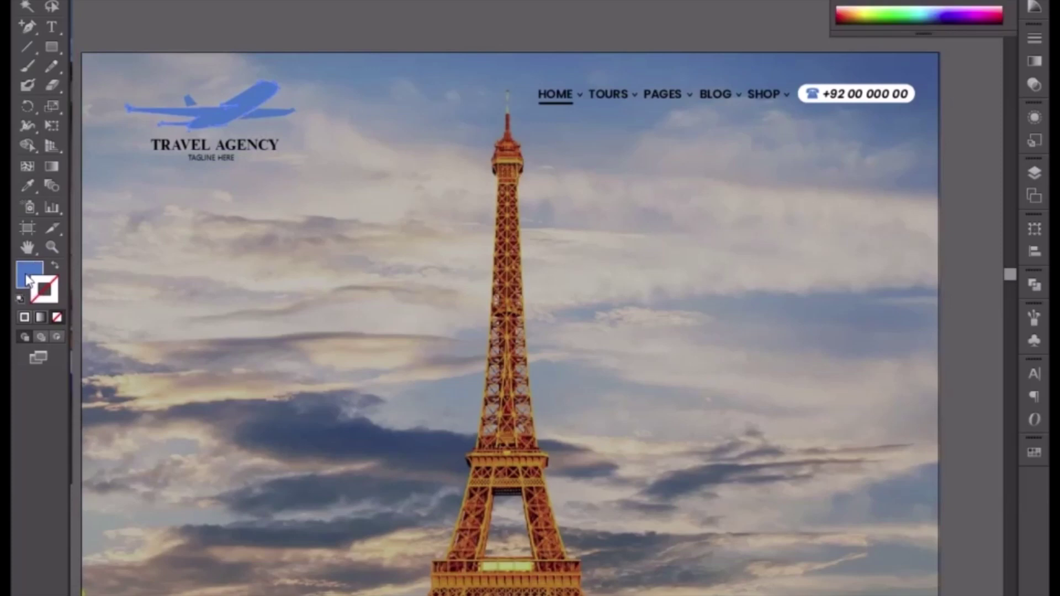
{"action": "left_click", "coordinate": [1034, 452]}
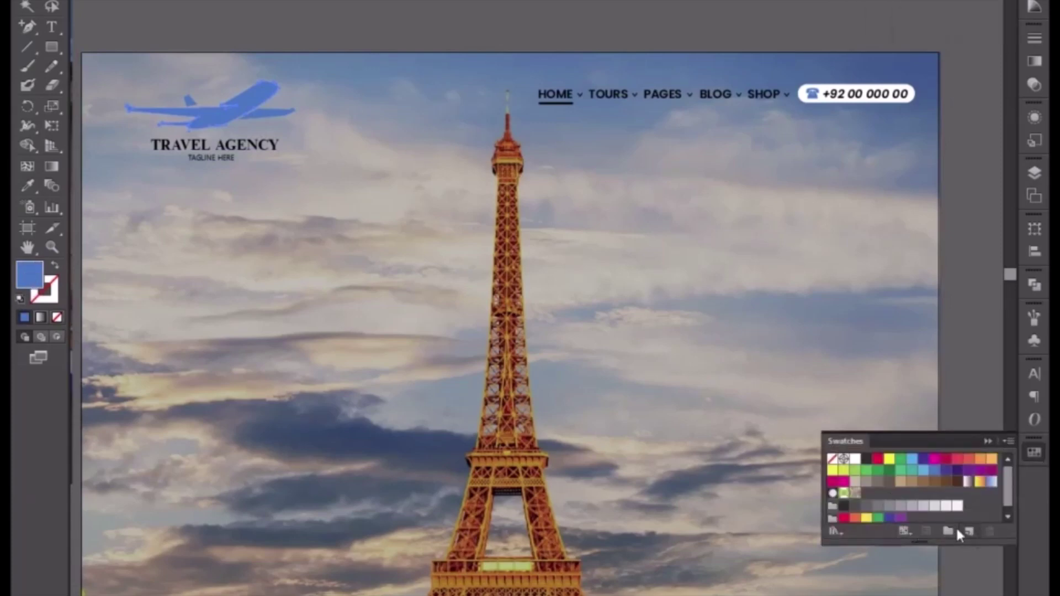
{"action": "left_click", "coordinate": [967, 531]}
{"action": "left_click", "coordinate": [525, 410]}
Fill the entire travel agency logo, including its name and tagline, with white
{"action": "left_click", "coordinate": [250, 101]}
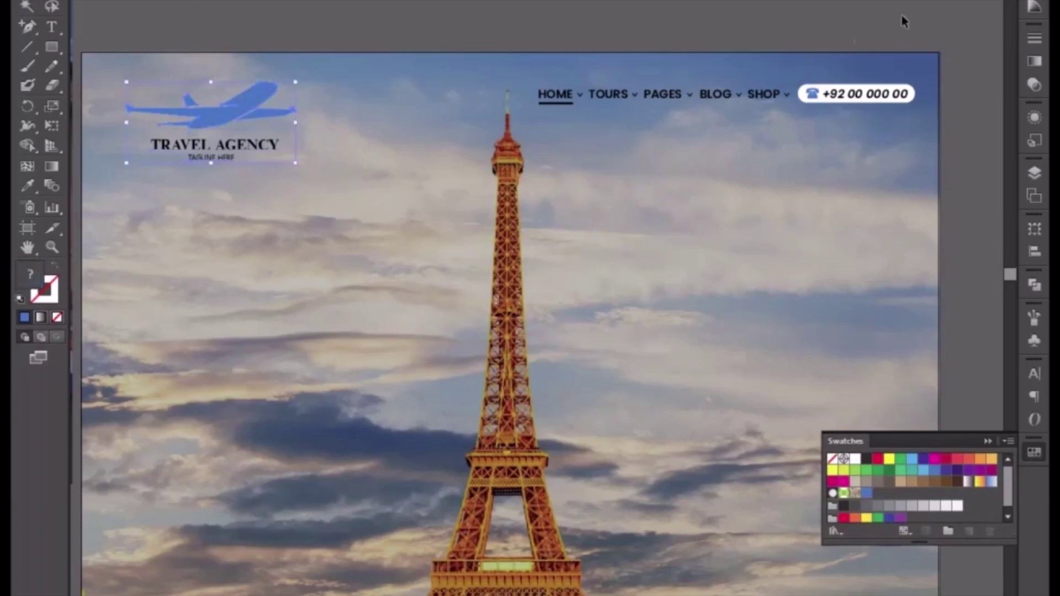
{"action": "left_click", "coordinate": [1034, 6]}
{"action": "left_click", "coordinate": [864, 4]}
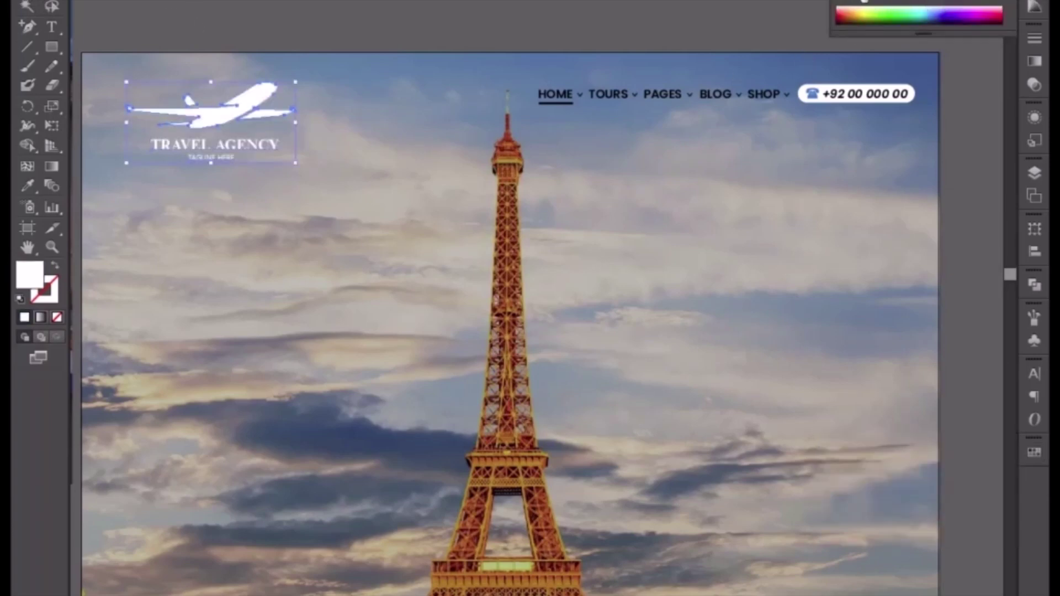
Fill the HOME, TOURS, PAGES, BLOG and SHOP menu texts and the underline beneath HOME with white
{"action": "left_click", "coordinate": [529, 27]}
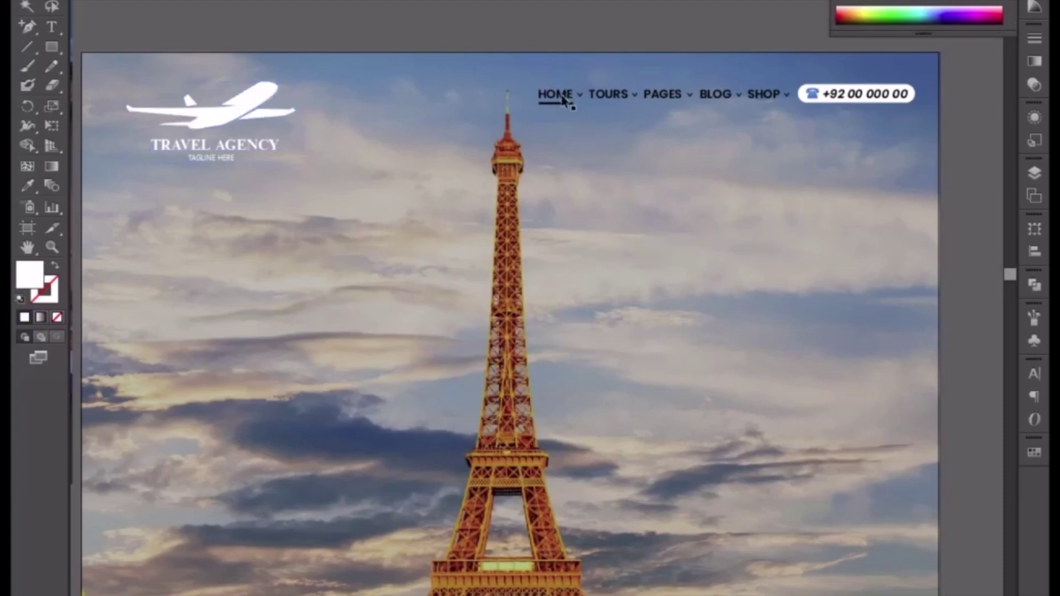
{"action": "left_click", "coordinate": [568, 98]}
{"action": "left_click", "coordinate": [611, 97], "text": "shift"}
{"action": "left_click", "coordinate": [663, 98], "text": "shift"}
{"action": "left_click", "coordinate": [718, 97], "text": "shift"}
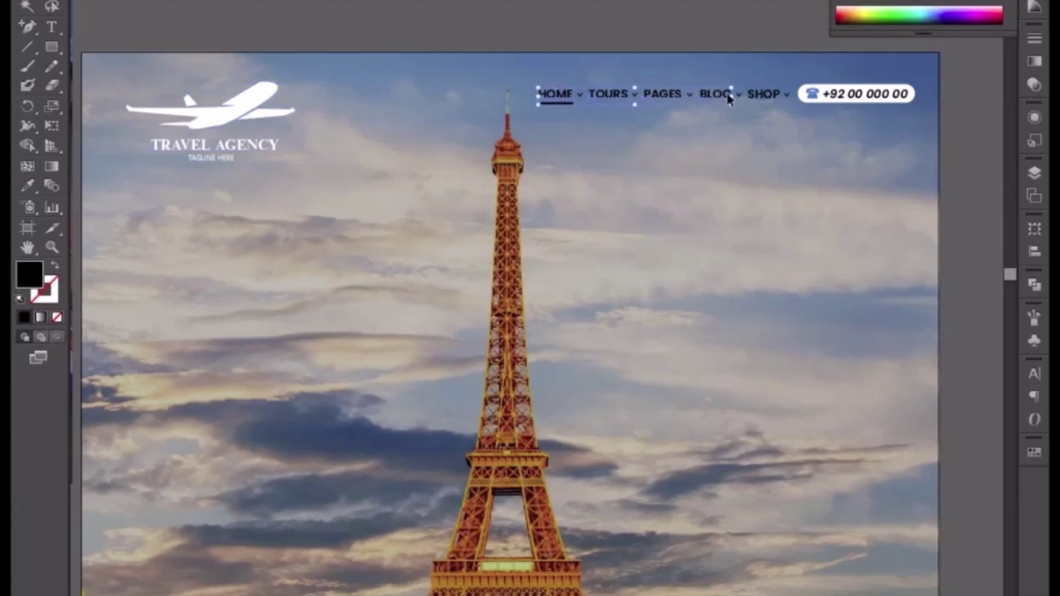
{"action": "left_click", "coordinate": [762, 98], "text": "shift"}
{"action": "left_click", "coordinate": [862, 7]}
{"action": "left_click", "coordinate": [549, 105]}
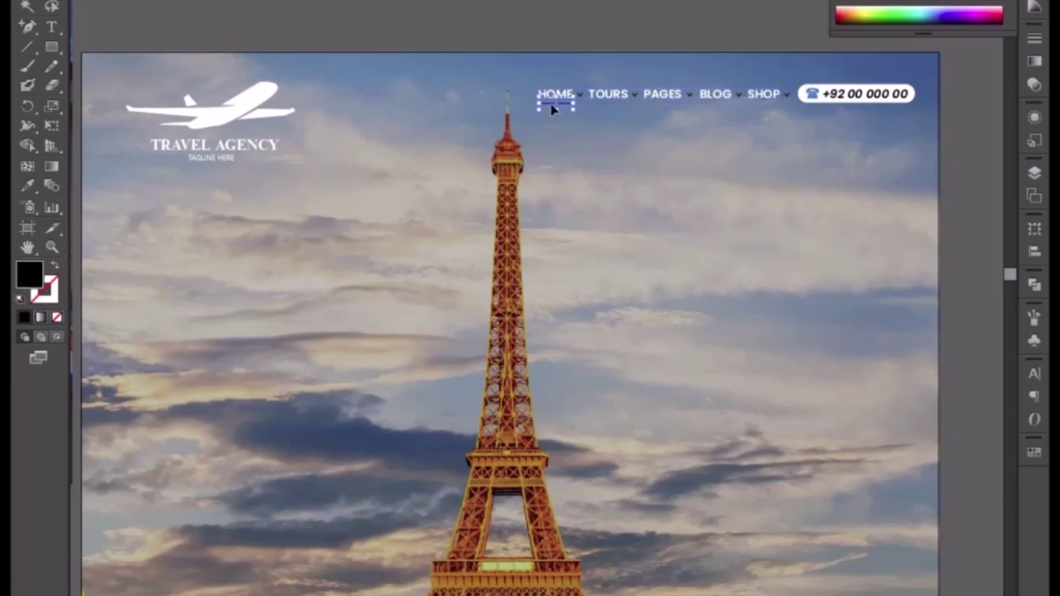
{"action": "left_click", "coordinate": [865, 2]}
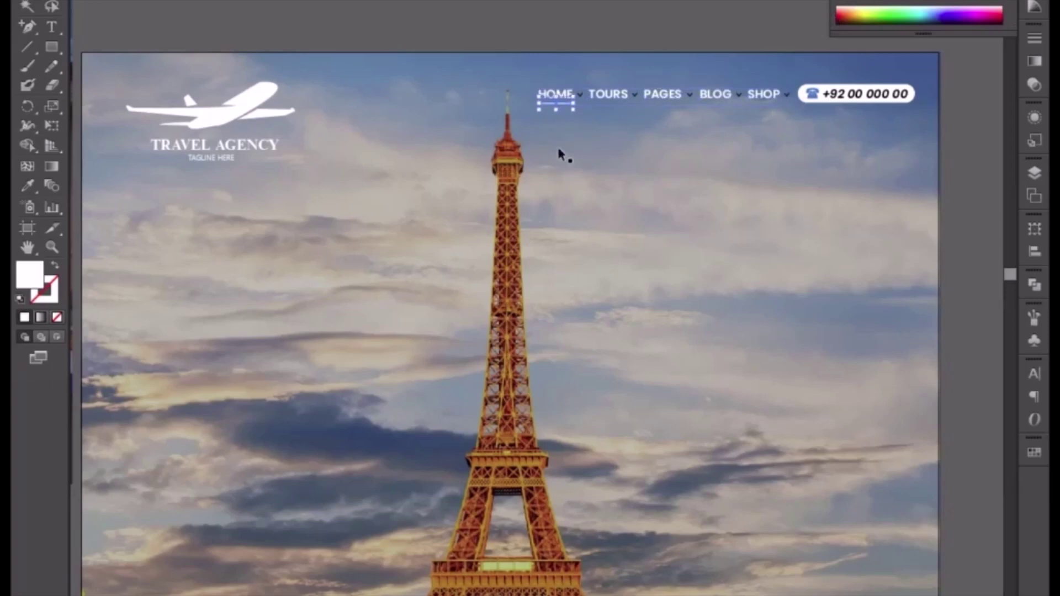
Expand the fill and stroke of the five dropdown arrows beside HOME, TOURS, PAGES, BLOG and SHOP
{"action": "left_click", "coordinate": [582, 96]}
{"action": "left_click", "coordinate": [586, 37]}
{"action": "left_click_drag", "start_coordinate": [598, 38], "coordinate": [487, 489]}
{"action": "key", "text": "ctrl+plus"}
{"action": "key", "text": "ctrl+plus"}
{"action": "key", "text": "ctrl+plus"}
{"action": "left_click", "coordinate": [499, 262]}
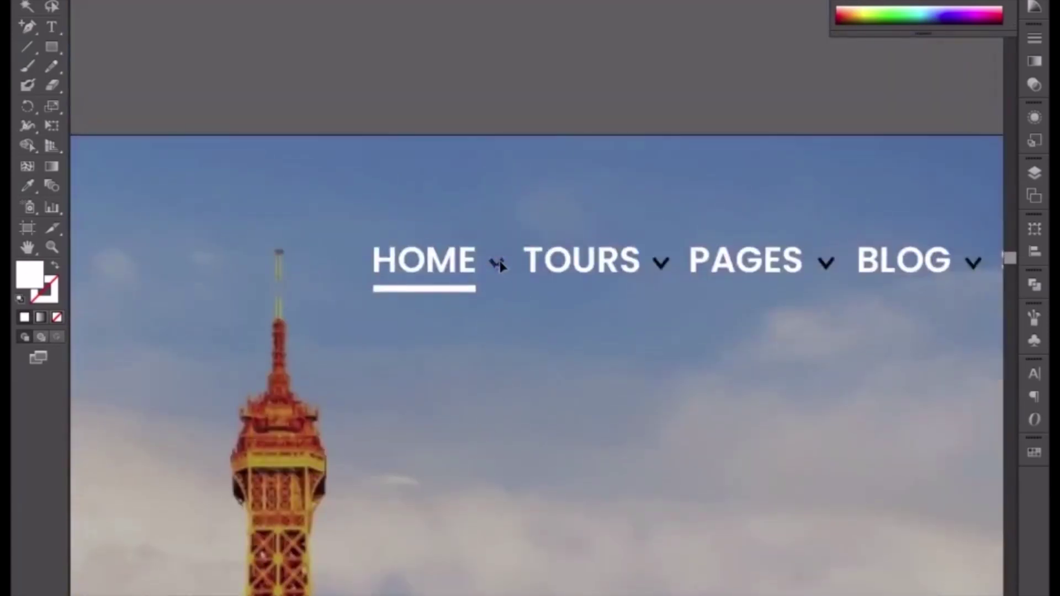
{"action": "left_click", "coordinate": [662, 265], "text": "shift"}
{"action": "left_click", "coordinate": [827, 269], "text": "shift"}
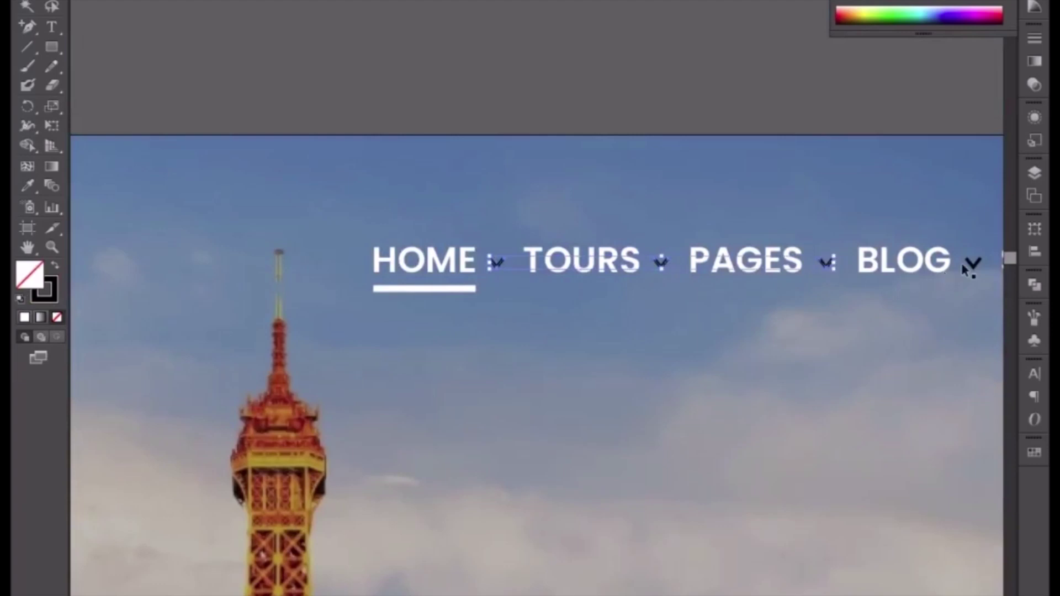
{"action": "left_click", "coordinate": [973, 264], "text": "shift"}
{"action": "left_click_drag", "start_coordinate": [973, 264], "coordinate": [721, 236]}
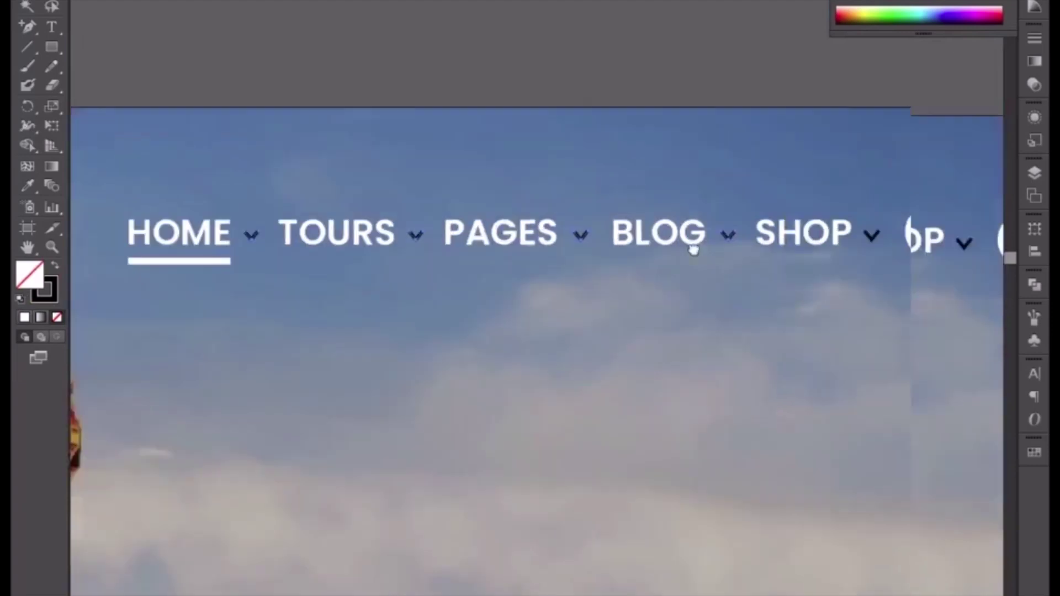
{"action": "left_click", "coordinate": [864, 236], "text": "shift"}
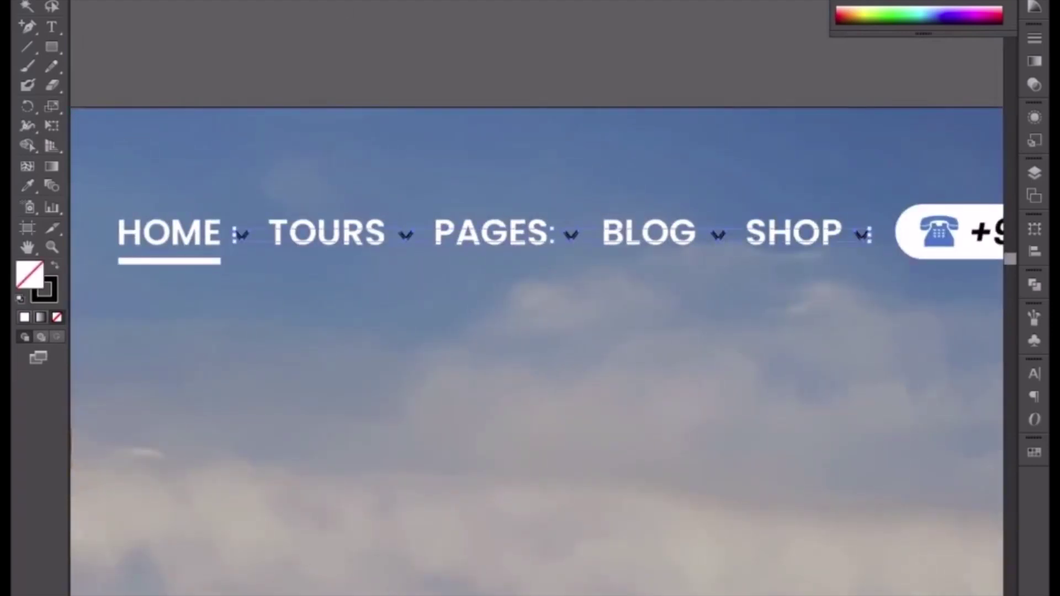
{"action": "left_click", "coordinate": [193, 1]}
{"action": "left_click", "coordinate": [194, 0]}
{"action": "left_click", "coordinate": [122, 1]}
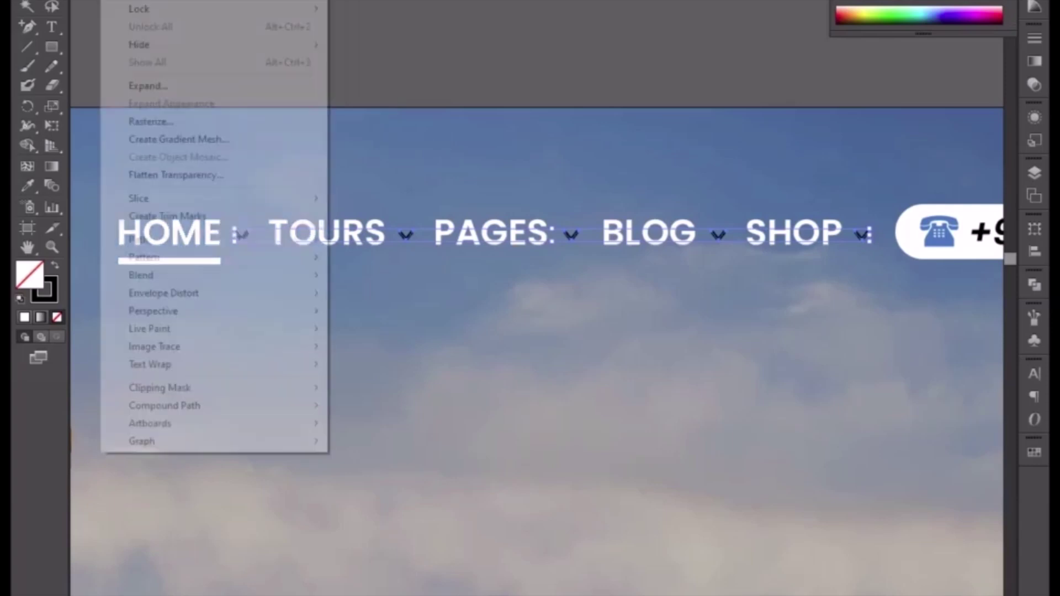
{"action": "left_click", "coordinate": [163, 87]}
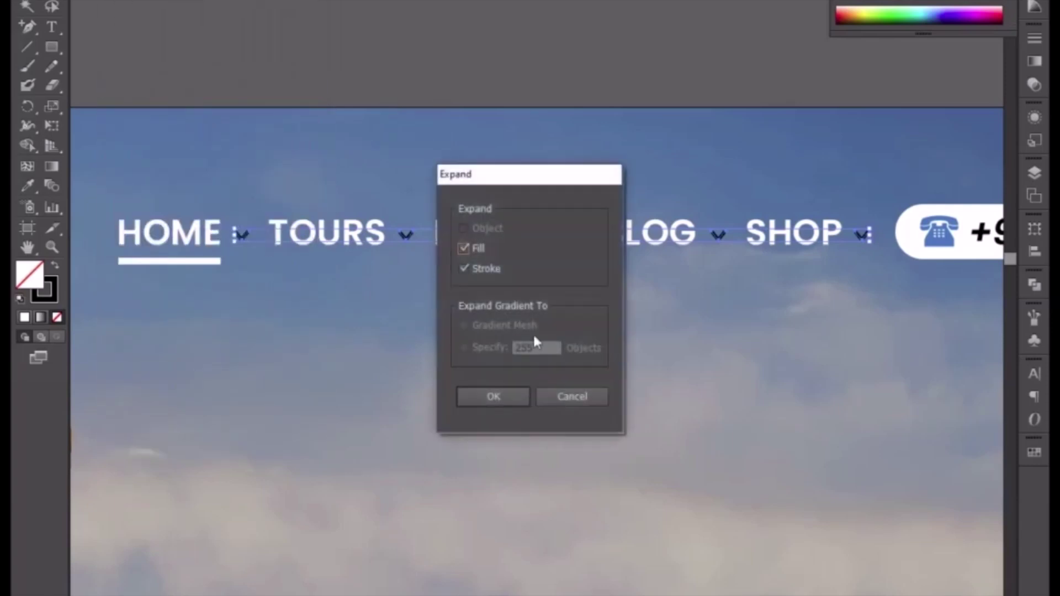
{"action": "left_click", "coordinate": [508, 396]}
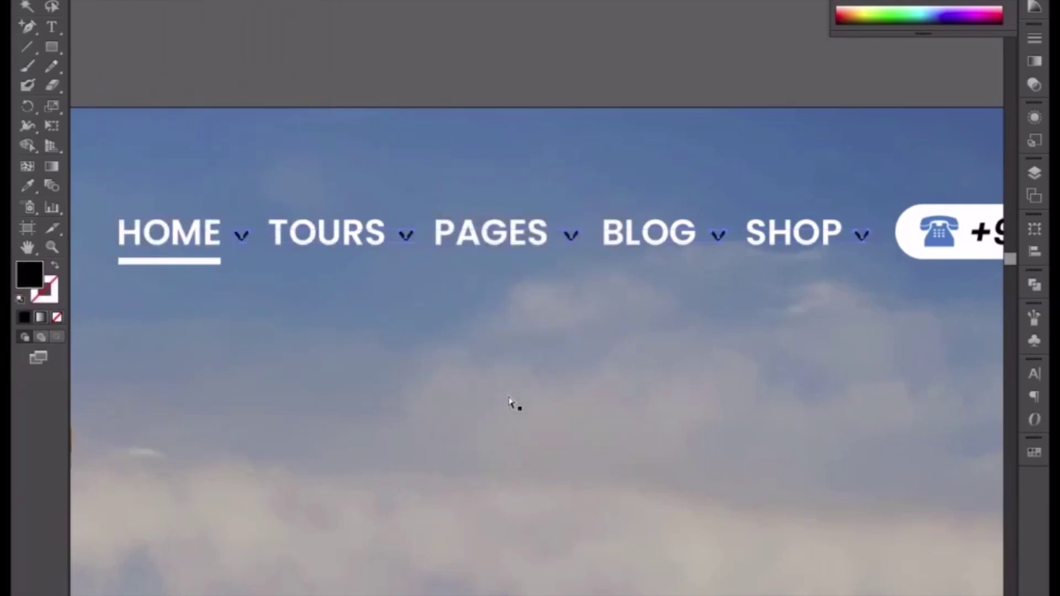
Fill the five expanded dropdown arrows in the navigation menu with white
{"action": "left_click", "coordinate": [858, 1]}
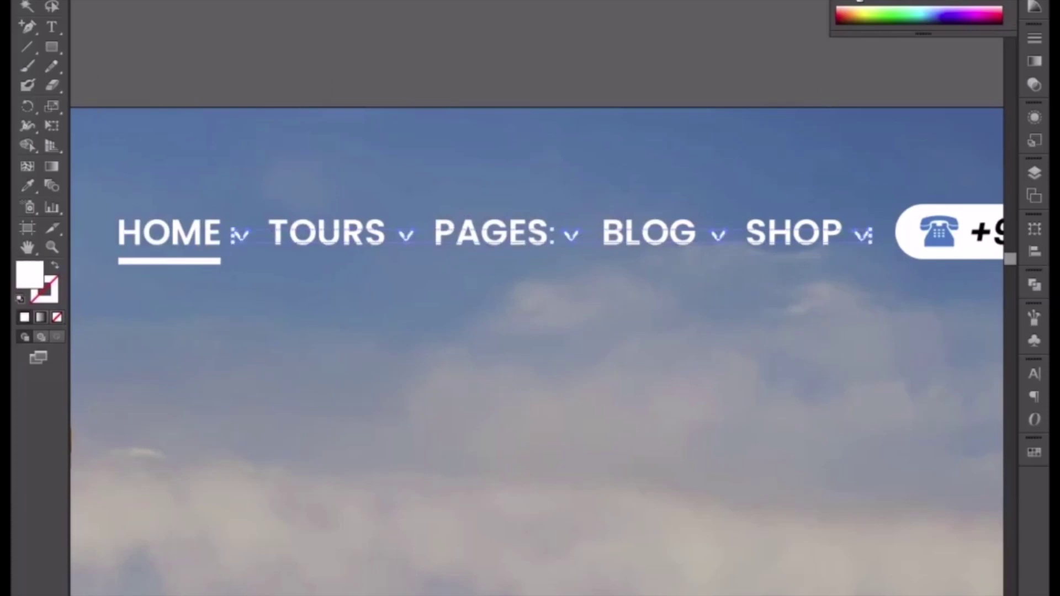
{"action": "left_click", "coordinate": [590, 77]}
{"action": "key", "text": "ctrl+minus"}
{"action": "key", "text": "ctrl+minus"}
{"action": "key", "text": "ctrl+minus"}
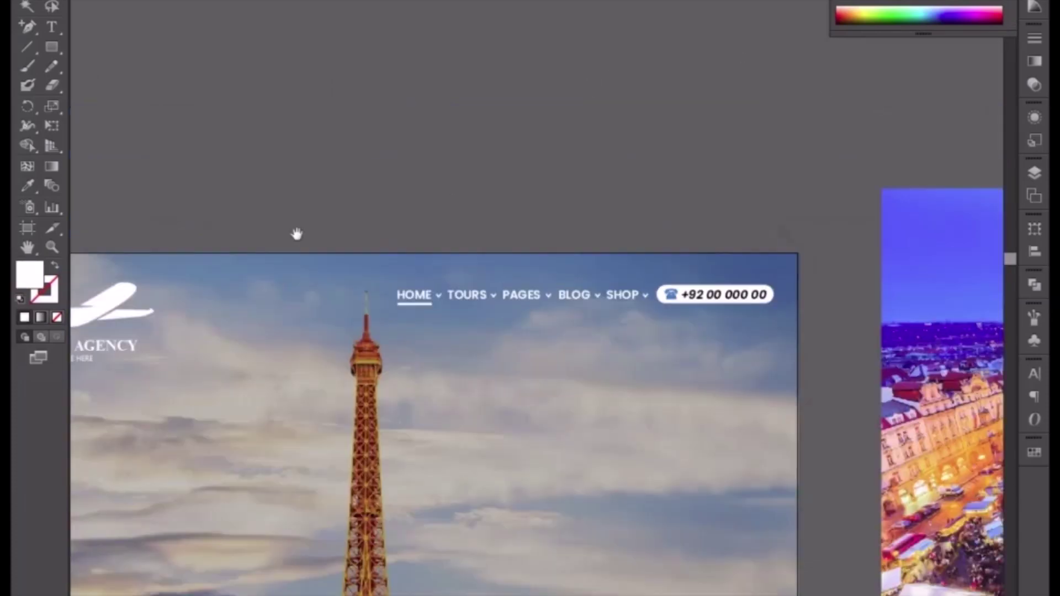
Duplicate the HOME menu text onto the middle of the Eiffel Tower, enlarge it to headline size and set its weight to ExtraBold
{"action": "left_click_drag", "start_coordinate": [296, 233], "coordinate": [462, 139]}
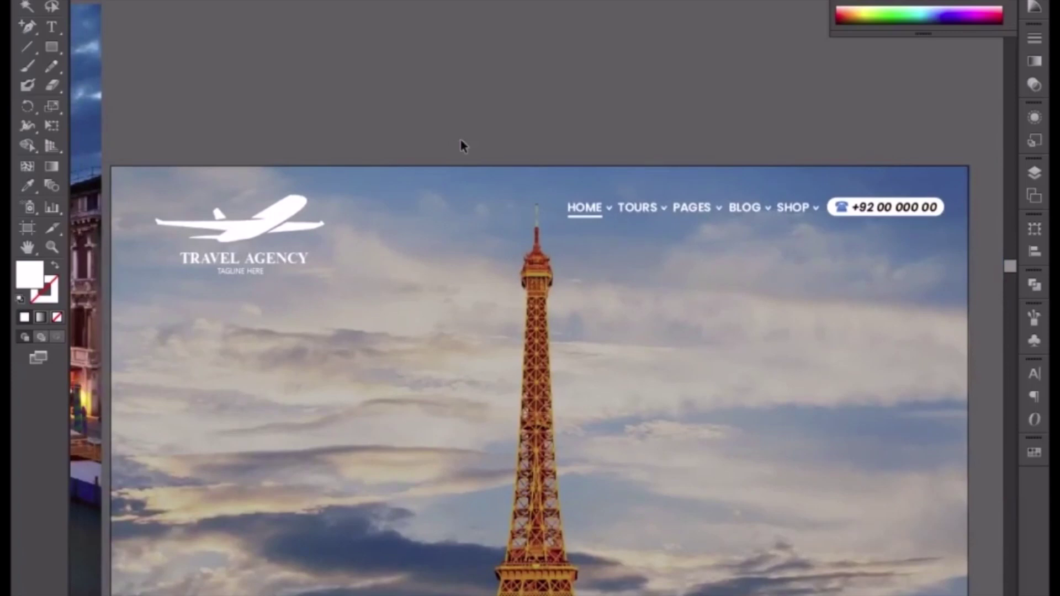
{"action": "left_click_drag", "start_coordinate": [510, 115], "coordinate": [455, 34]}
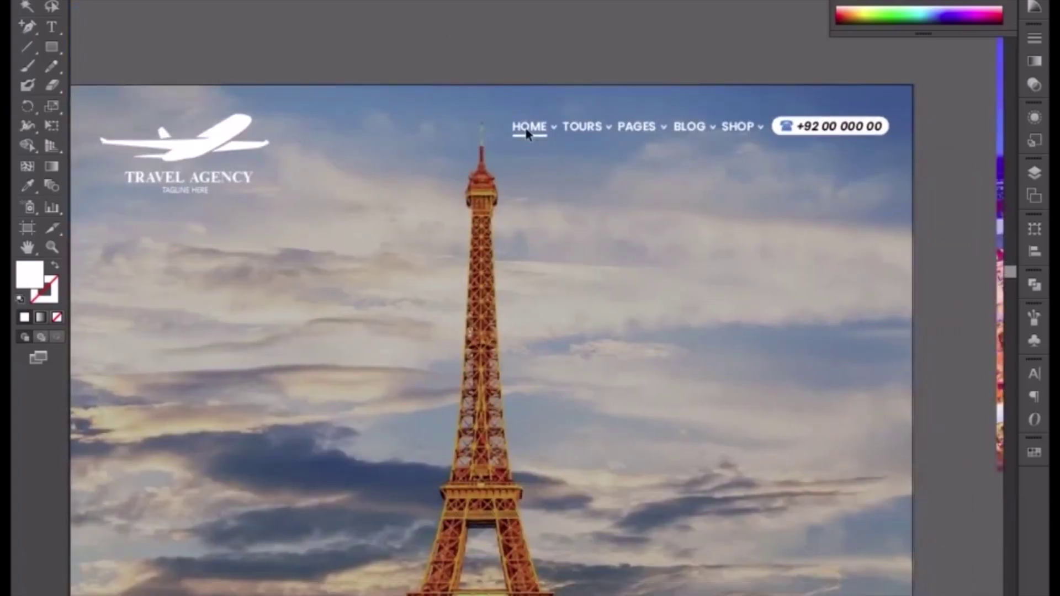
{"action": "left_click_drag", "start_coordinate": [526, 135], "coordinate": [529, 74]}
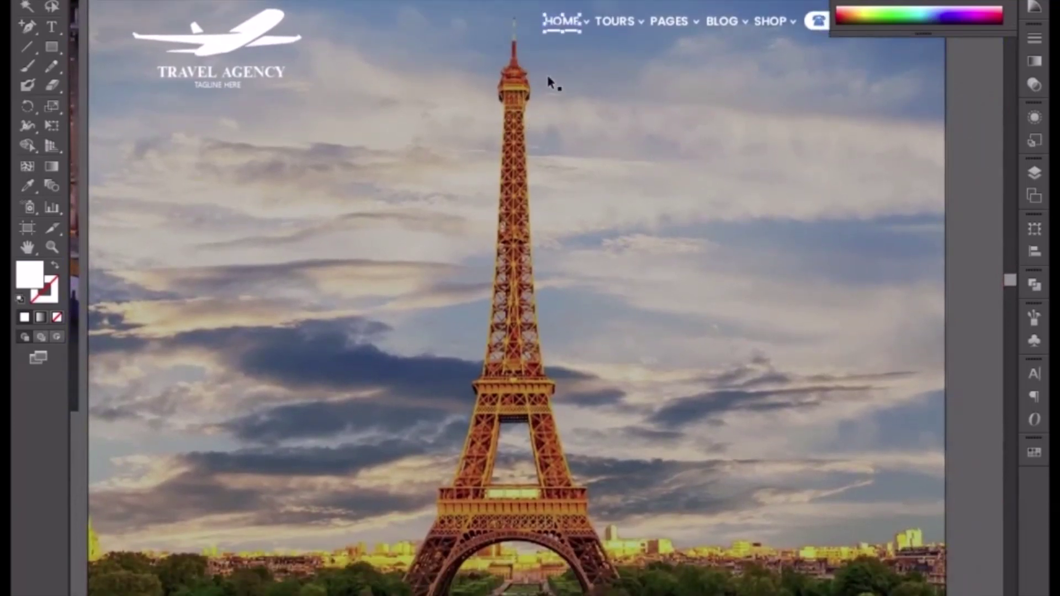
{"action": "left_click_drag", "start_coordinate": [560, 22], "coordinate": [633, 465]}
{"action": "left_click_drag", "start_coordinate": [509, 393], "coordinate": [543, 390]}
{"action": "left_click", "coordinate": [717, 1]}
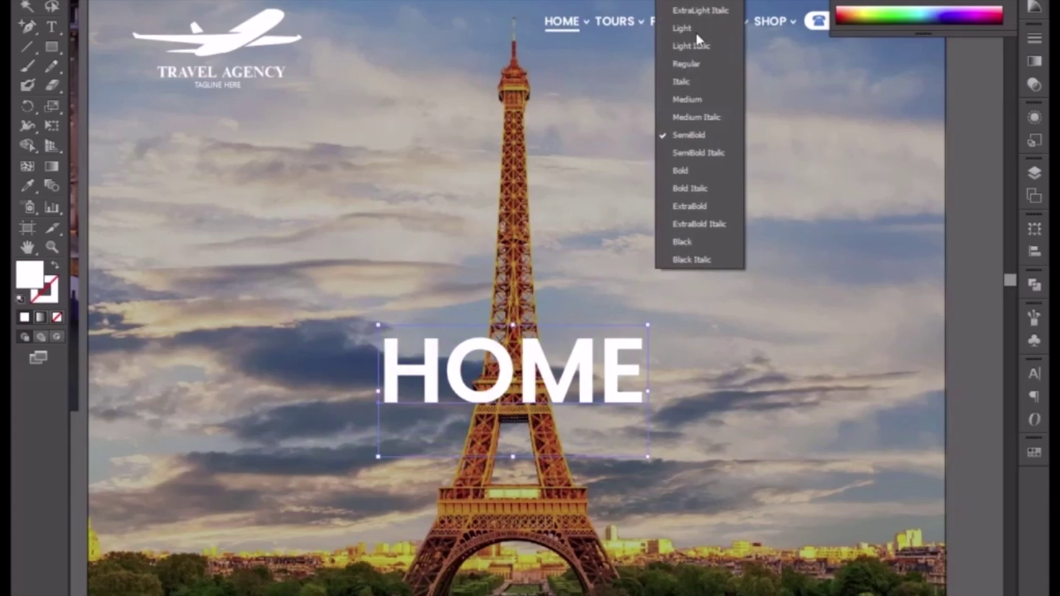
{"action": "left_click", "coordinate": [700, 204]}
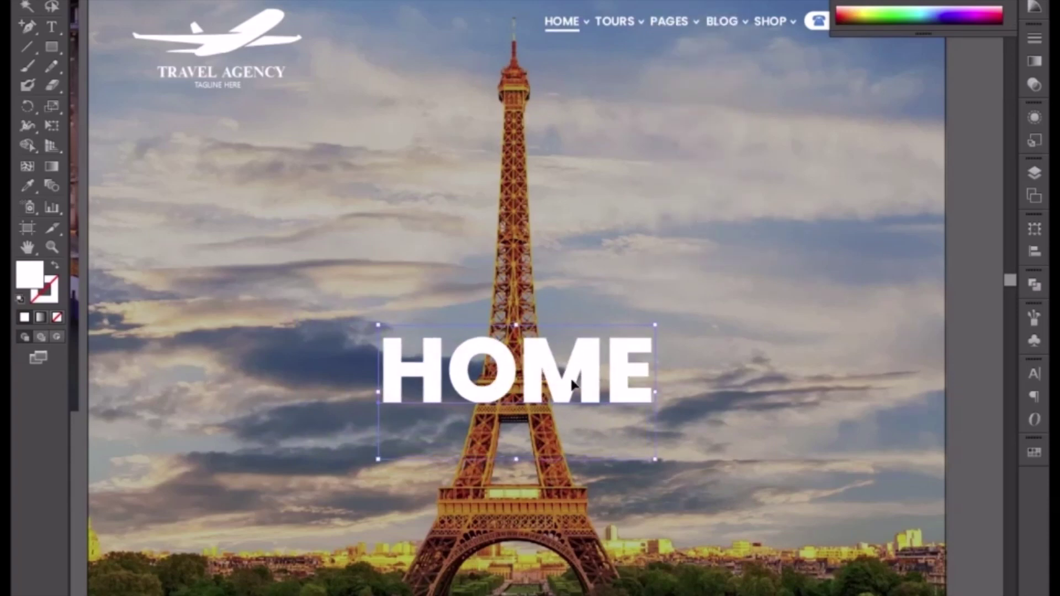
Replace the enlarged HOME text over the tower with PARIS
{"action": "left_click_drag", "start_coordinate": [572, 388], "coordinate": [553, 389]}
{"action": "key", "text": "t"}
{"action": "double_click", "coordinate": [550, 377]}
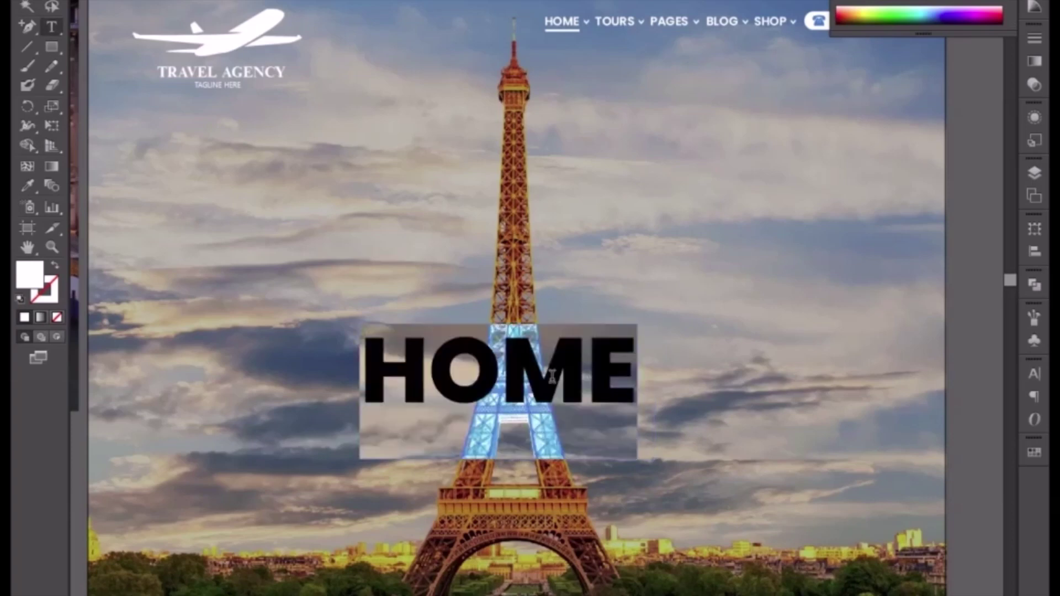
{"action": "type", "text": "PARIS"}
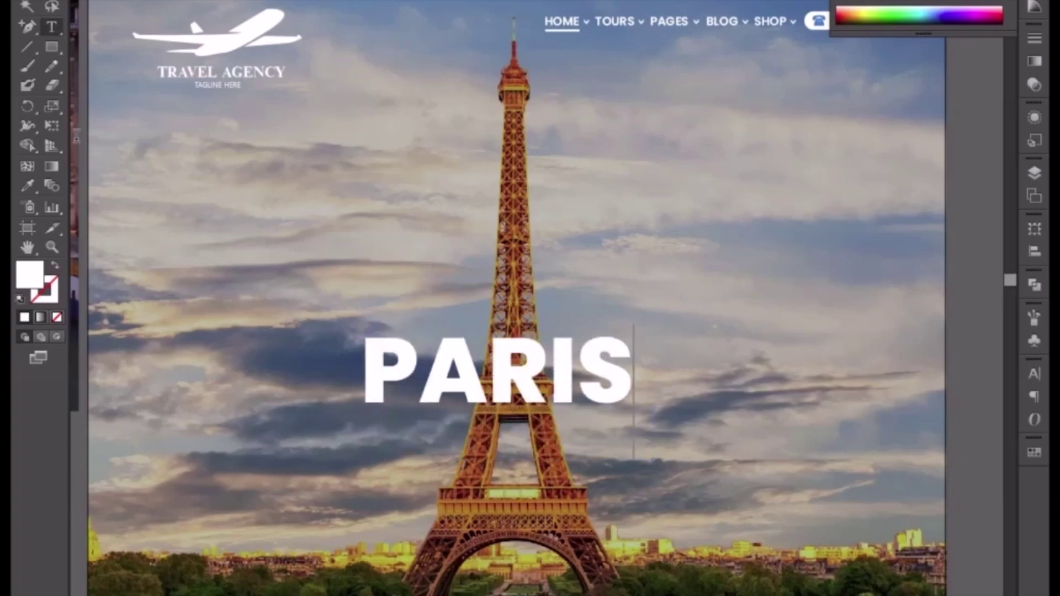
{"action": "left_click", "coordinate": [25, 5]}
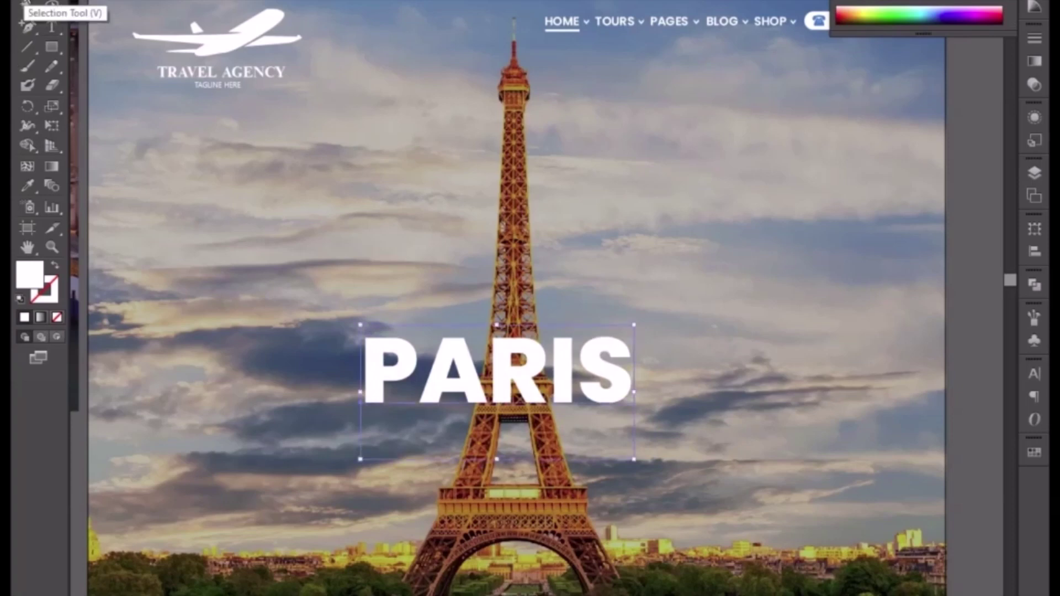
Nudge the PARIS headline sideways until it sits centred over the Eiffel Tower
{"action": "key", "text": "Right"}
{"action": "key", "text": "Right"}
{"action": "key", "text": "Right"}
{"action": "key", "text": "Right"}
{"action": "key", "text": "Right"}
{"action": "key", "text": "Right"}
{"action": "key", "text": "Right"}
{"action": "key", "text": "Right"}
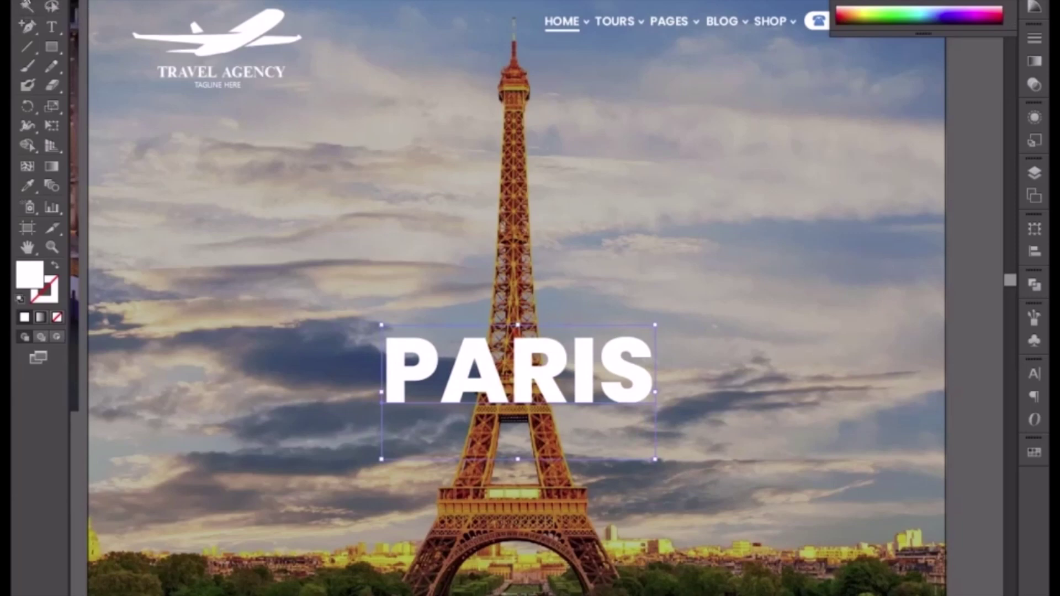
{"action": "key", "text": "Left"}
{"action": "key", "text": "Left"}
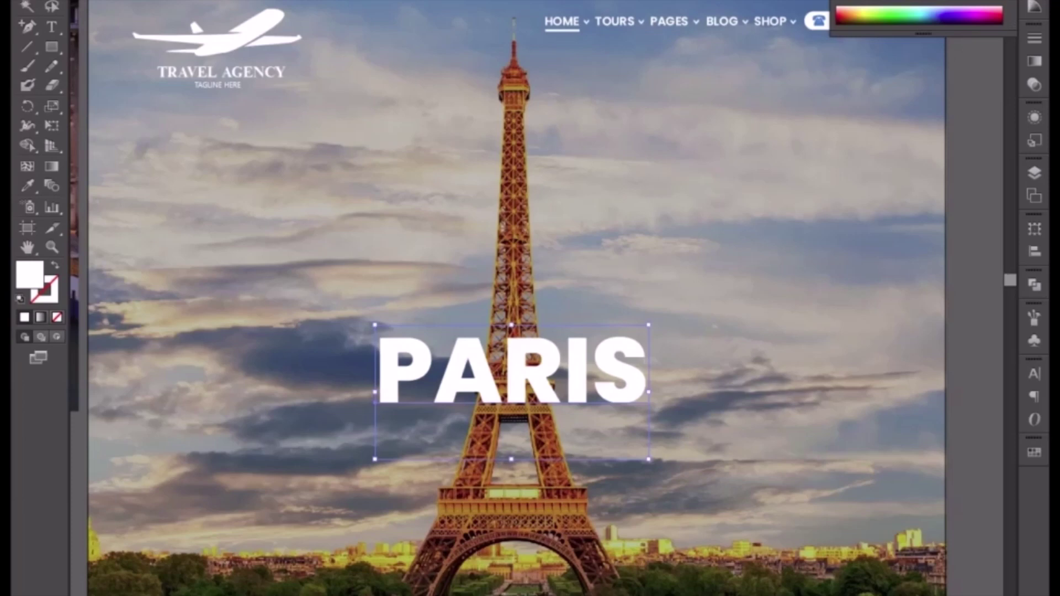
{"action": "key", "text": "F6"}
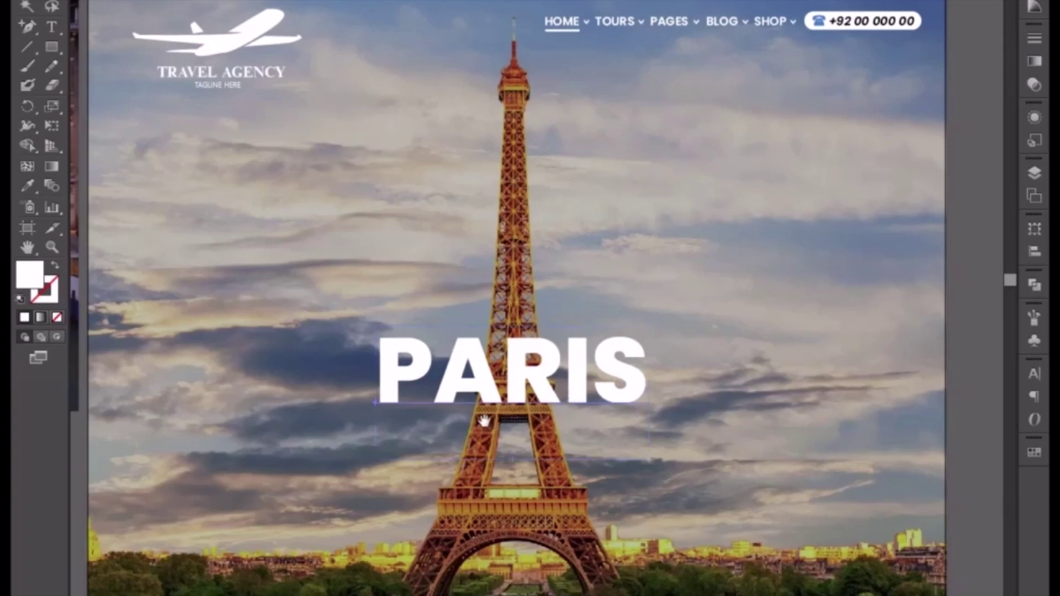
{"action": "left_click_drag", "start_coordinate": [485, 421], "coordinate": [490, 315]}
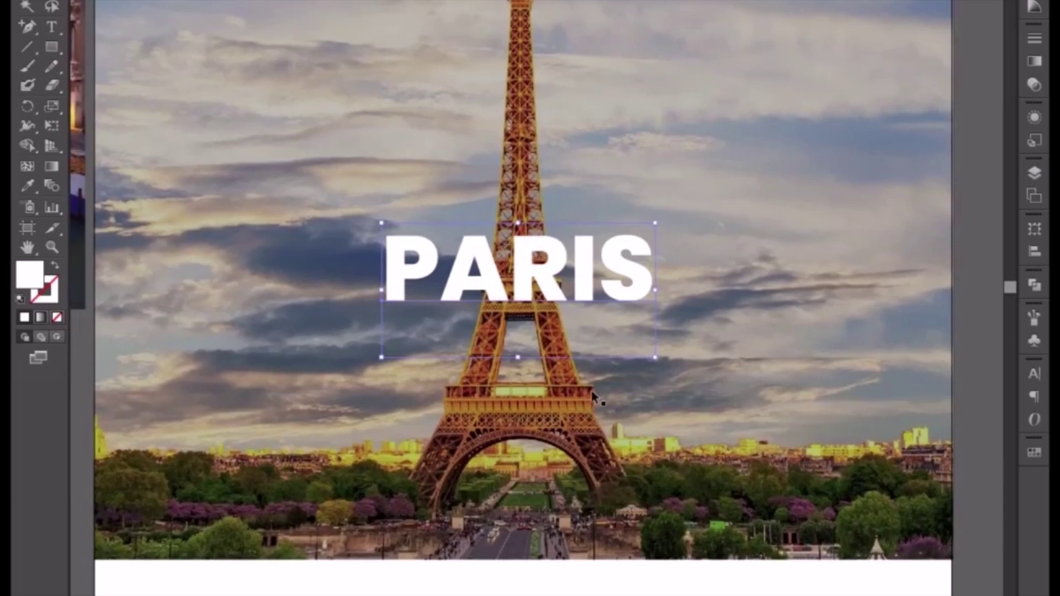
Add a line of Lorem Ipsum placeholder text just below the PARIS headline
{"action": "scroll", "coordinate": [592, 393], "scroll_direction": "up", "scroll_amount": 3}
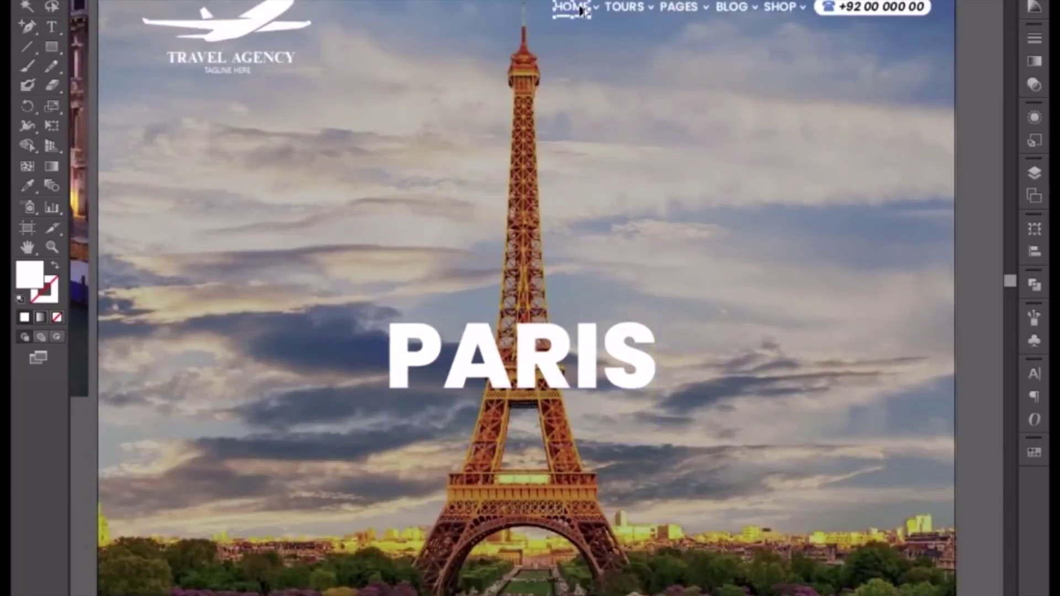
{"action": "left_click_drag", "start_coordinate": [581, 10], "coordinate": [522, 435]}
{"action": "key", "text": "t"}
{"action": "left_click", "coordinate": [516, 426]}
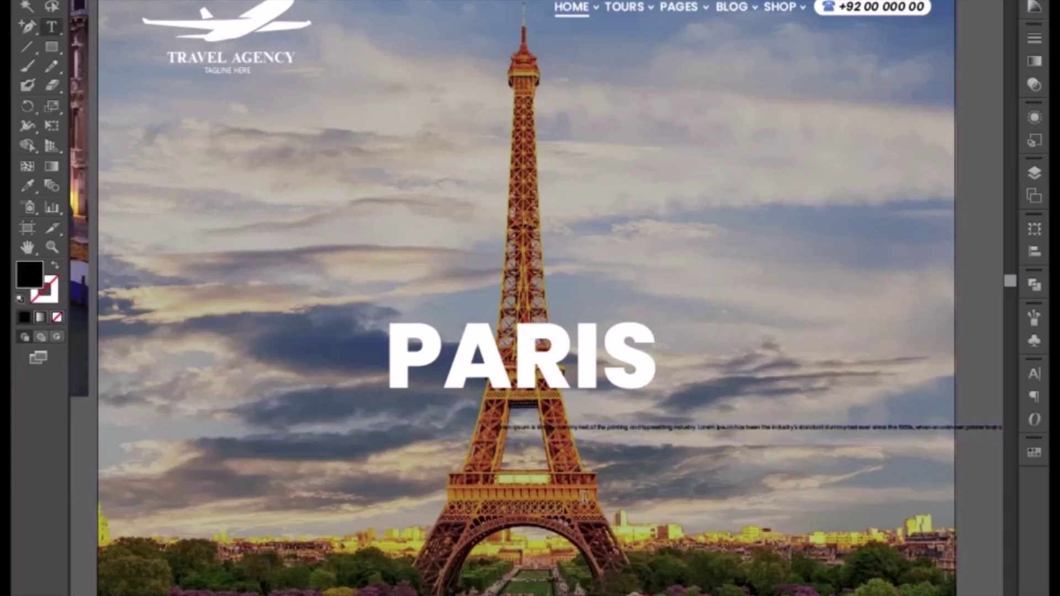
{"action": "scroll", "coordinate": [49, 181], "scroll_direction": "right", "scroll_amount": 1}
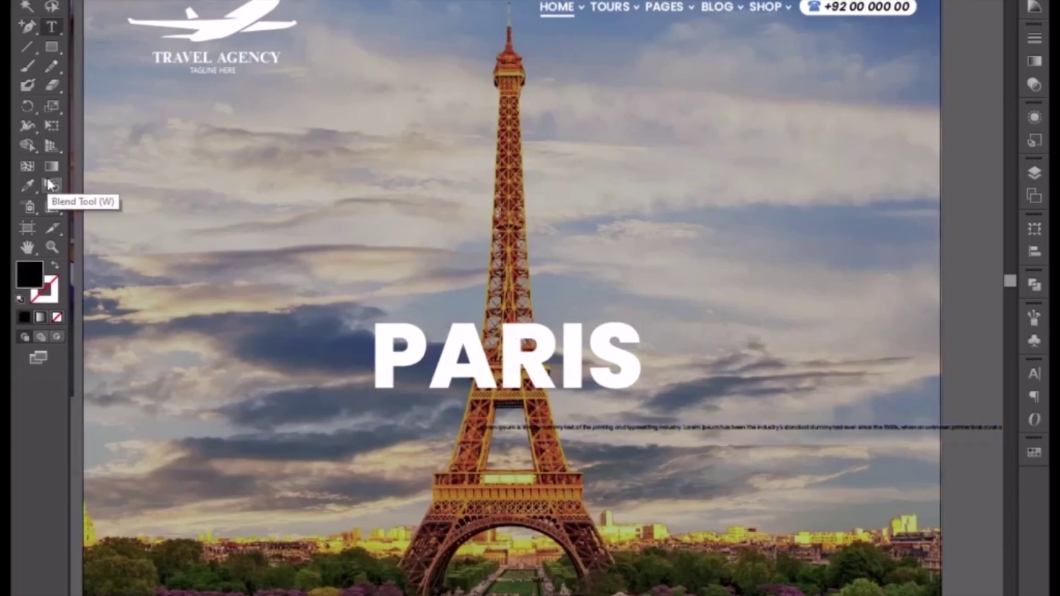
{"action": "left_click", "coordinate": [28, 1]}
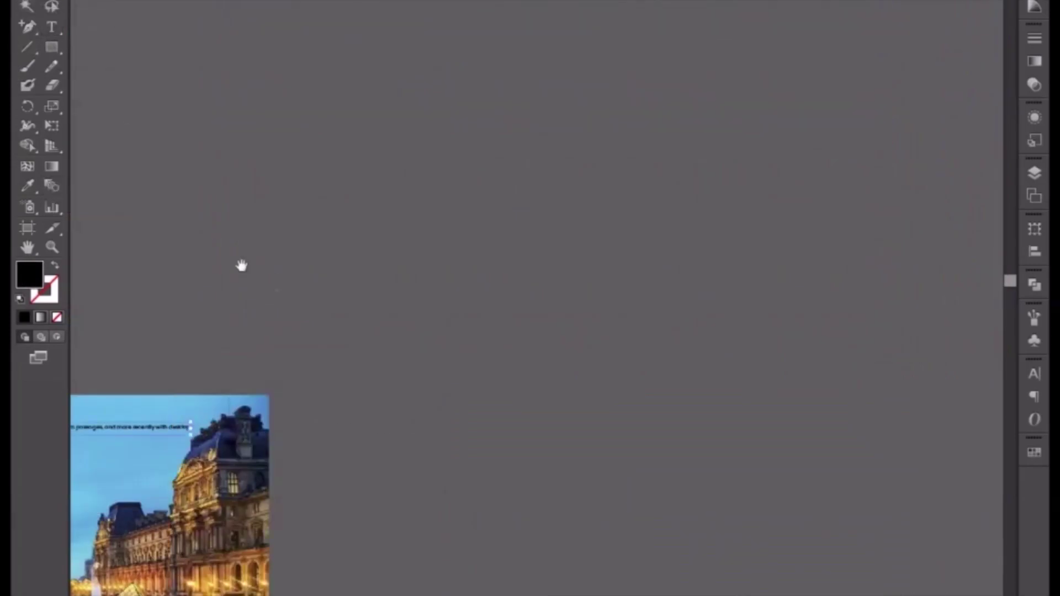
Match the Lorem Ipsum line to the HOME menu text's style and shift it left beneath the PARIS headline
{"action": "scroll", "coordinate": [241, 266], "scroll_direction": "left", "scroll_amount": 15}
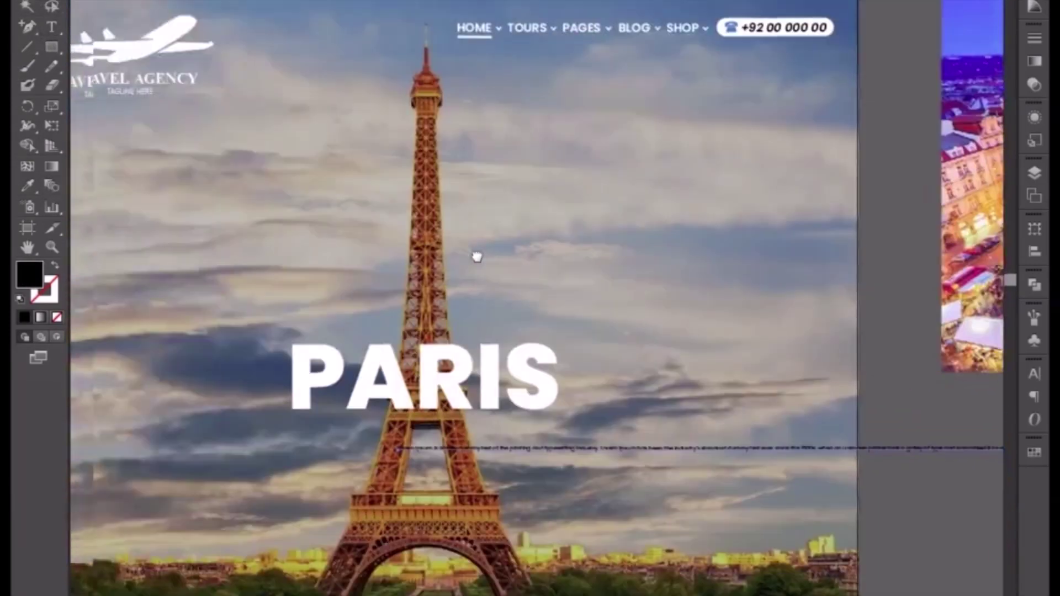
{"action": "left_click", "coordinate": [28, 186]}
{"action": "left_click", "coordinate": [486, 23]}
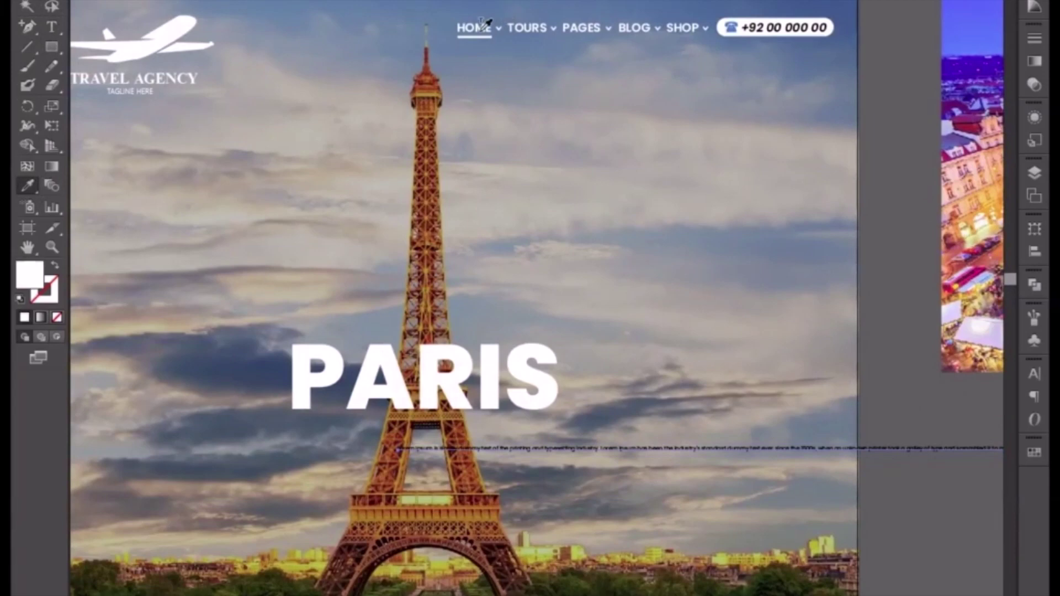
{"action": "left_click", "coordinate": [27, 1]}
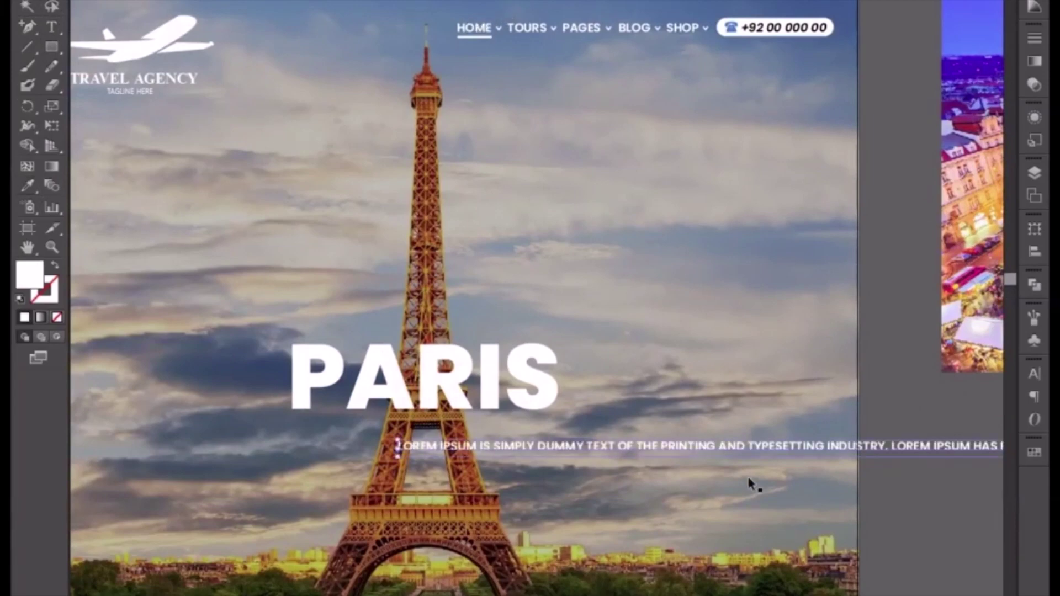
{"action": "left_click_drag", "start_coordinate": [736, 451], "coordinate": [508, 456]}
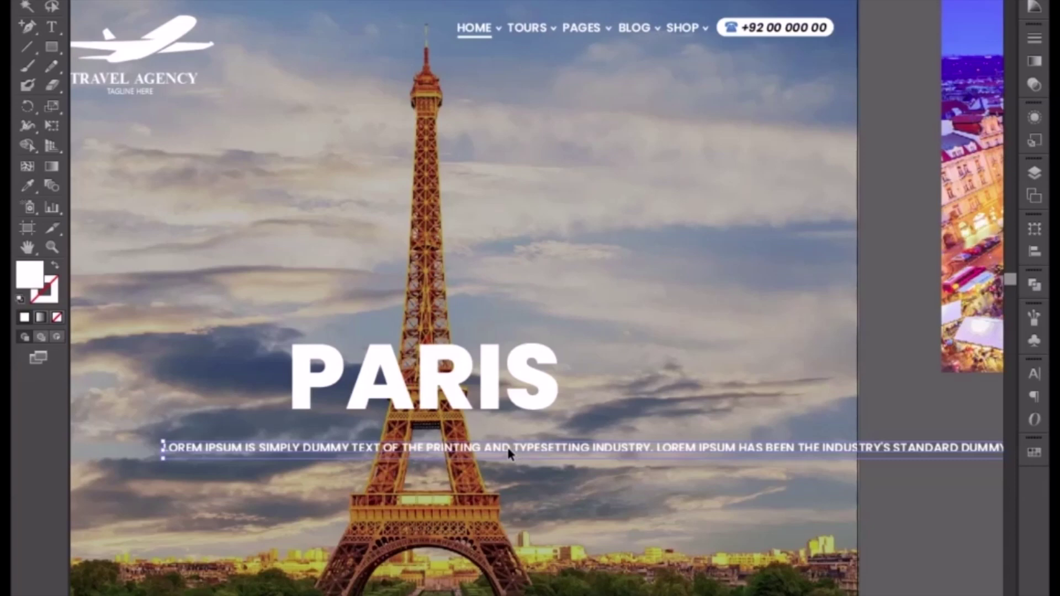
{"action": "key", "text": "t"}
{"action": "left_click_drag", "start_coordinate": [590, 449], "coordinate": [672, 450]}
{"action": "key", "text": "ctrl+a"}
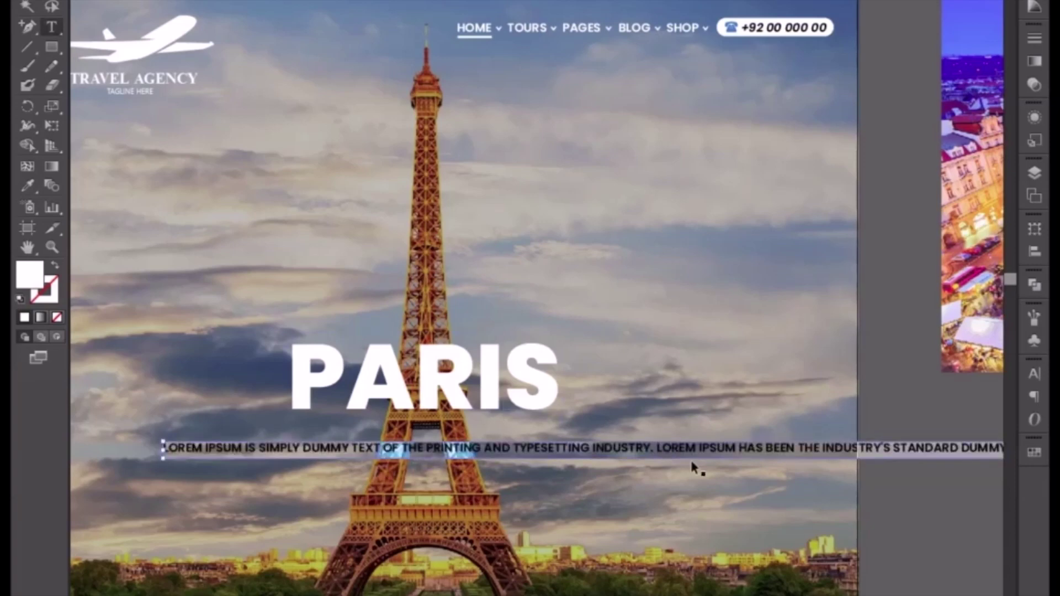
{"action": "key", "text": "ctrl+v"}
{"action": "key", "text": "ctrl+v"}
{"action": "key", "text": "ctrl+z"}
{"action": "key", "text": "ctrl+z"}
{"action": "key", "text": "Escape"}
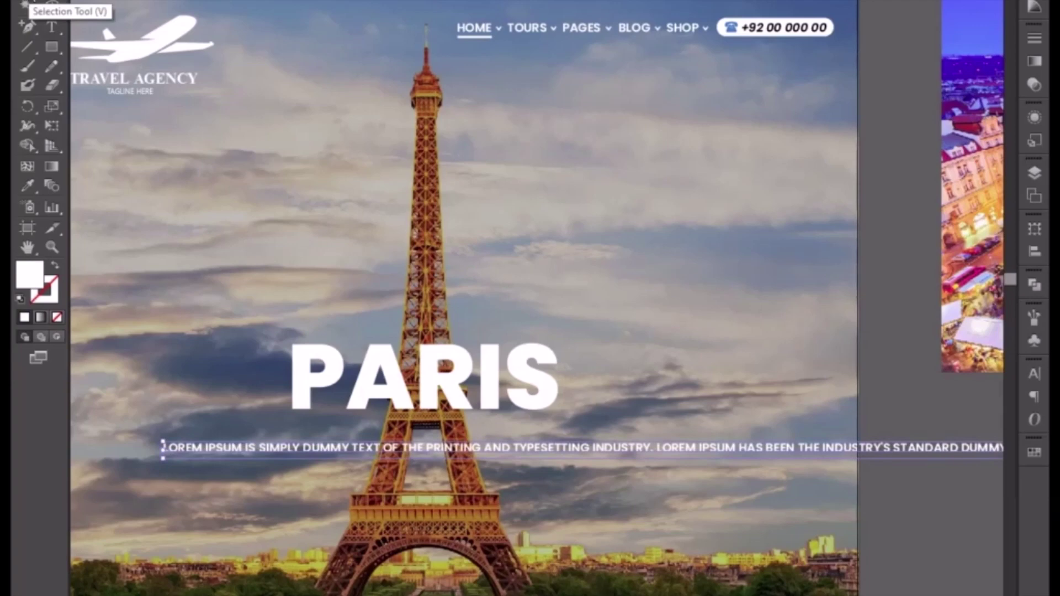
Replace the single Lorem Ipsum line with a wide text frame beneath the PARIS headline, filled with the pasted Lorem Ipsum paragraph
{"action": "key", "text": "Delete"}
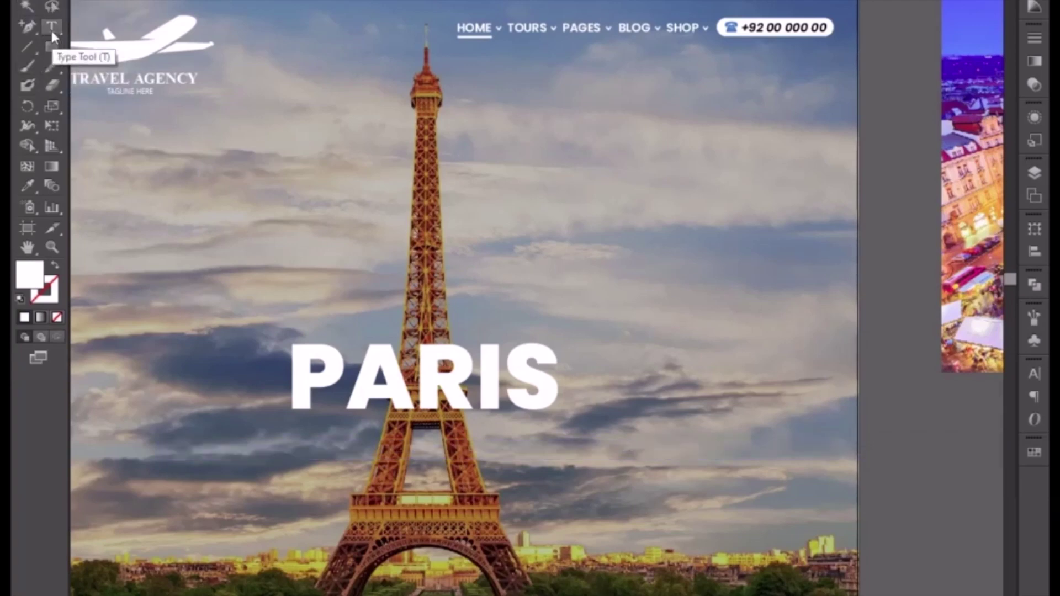
{"action": "left_click_drag", "start_coordinate": [49, 27], "coordinate": [88, 26]}
{"action": "left_click_drag", "start_coordinate": [200, 449], "coordinate": [652, 595]}
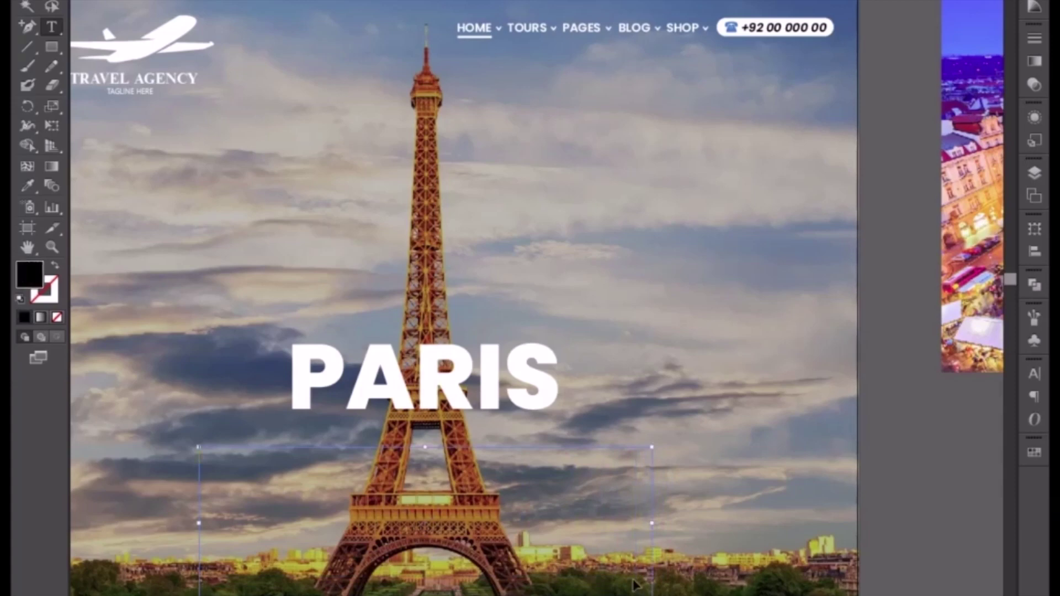
{"action": "key", "text": "ctrl+v"}
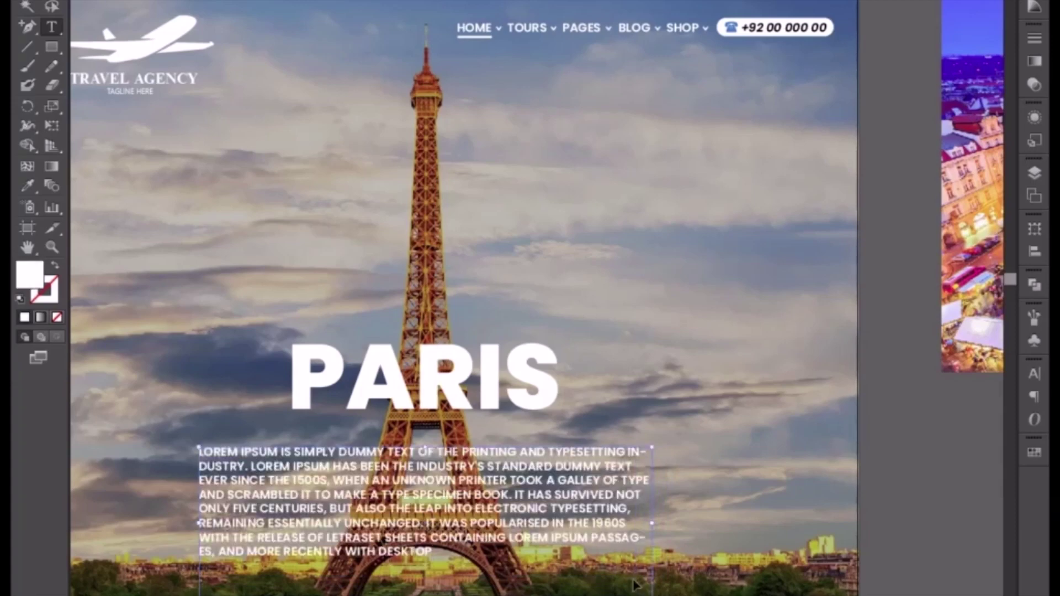
Turn off All Caps for the Lorem Ipsum paragraph and delete everything after "specimen book."
{"action": "key", "text": "ctrl+a"}
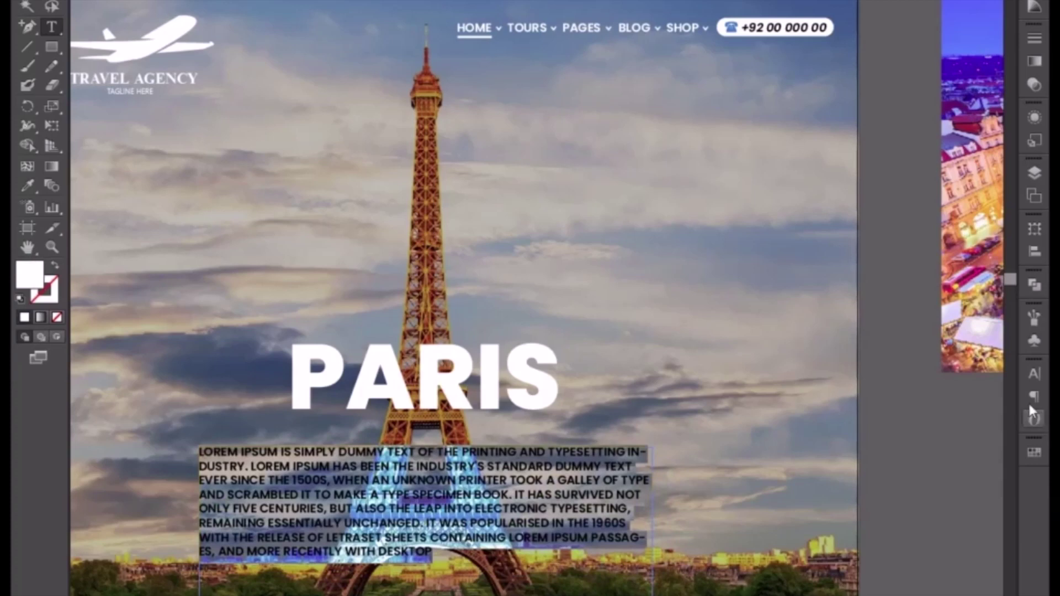
{"action": "left_click", "coordinate": [1035, 374]}
{"action": "left_click", "coordinate": [845, 522]}
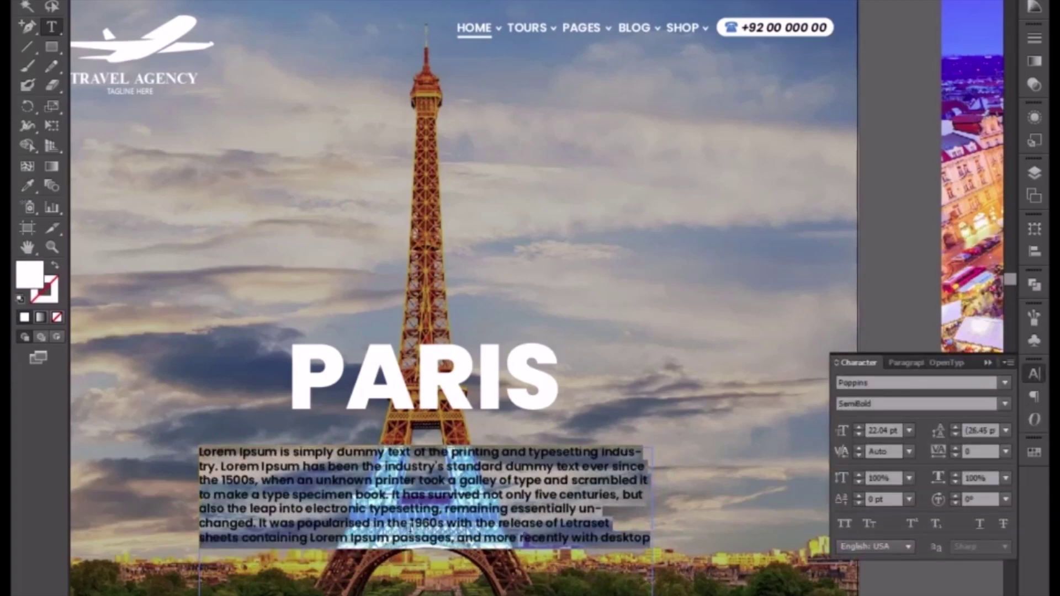
{"action": "left_click_drag", "start_coordinate": [392, 495], "coordinate": [667, 544]}
{"action": "key", "text": "BackSpace"}
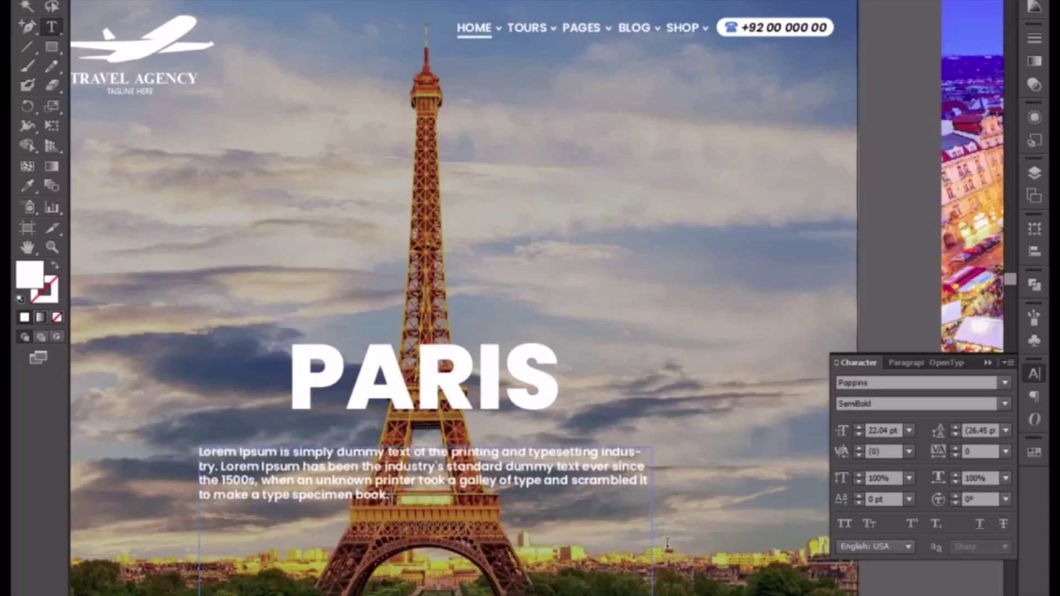
Shorten the Lorem Ipsum text frame from below and centre-align its text
{"action": "left_click", "coordinate": [26, 8]}
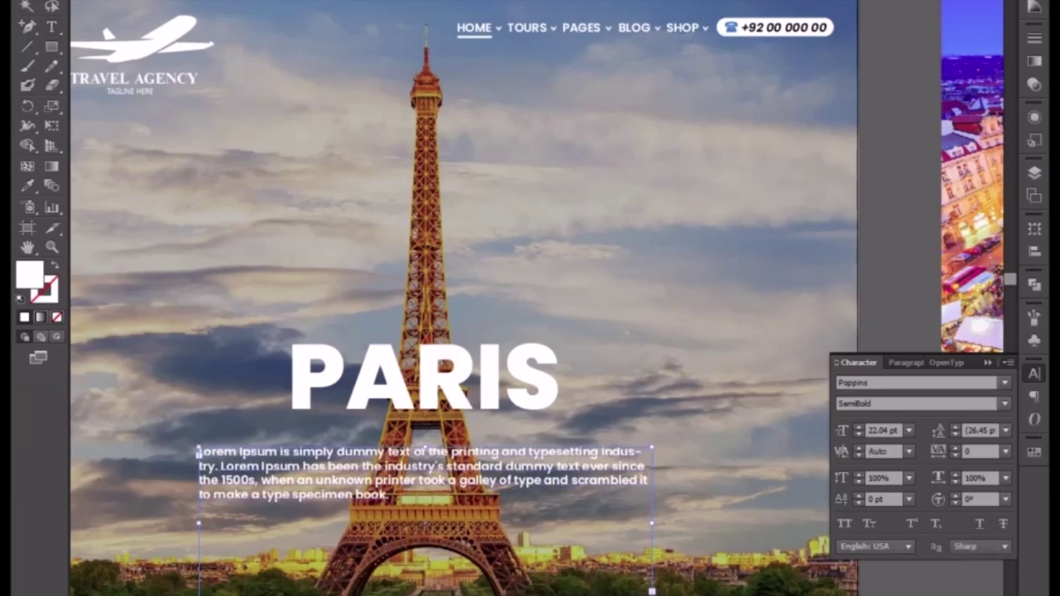
{"action": "left_click_drag", "start_coordinate": [426, 595], "coordinate": [435, 524]}
{"action": "left_click", "coordinate": [660, 0]}
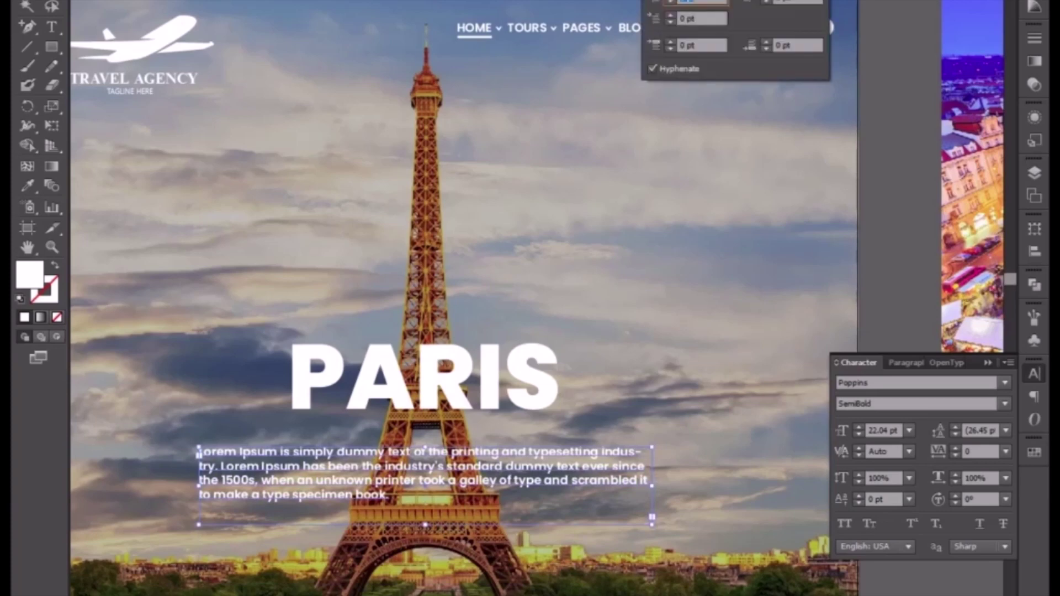
{"action": "left_click", "coordinate": [674, 0]}
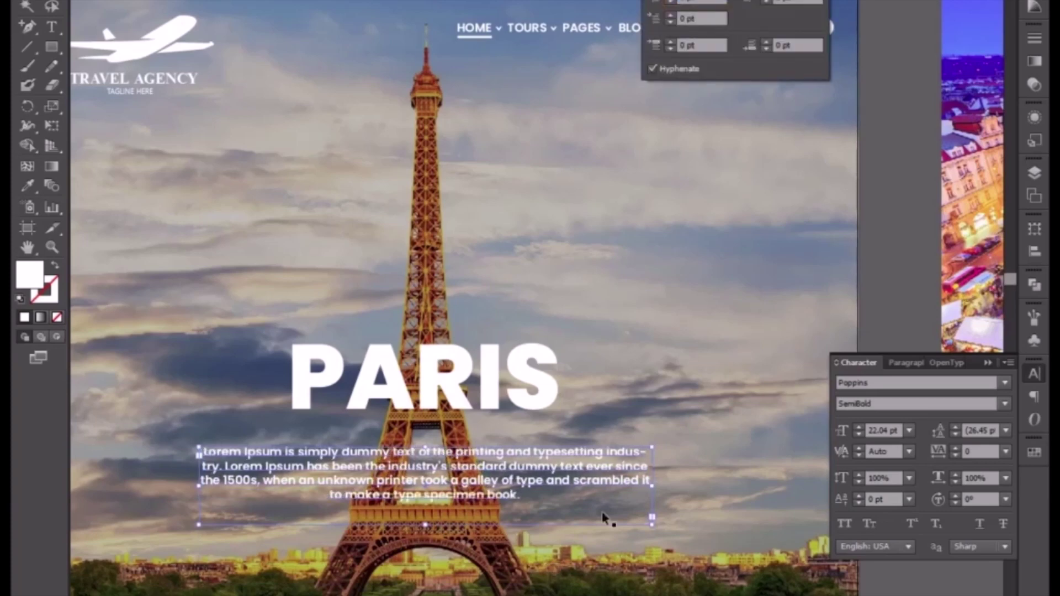
Put the hyphenated word "industry" whole onto the paragraph's second line and tighten the text frame's lower edge
{"action": "double_click", "coordinate": [606, 457]}
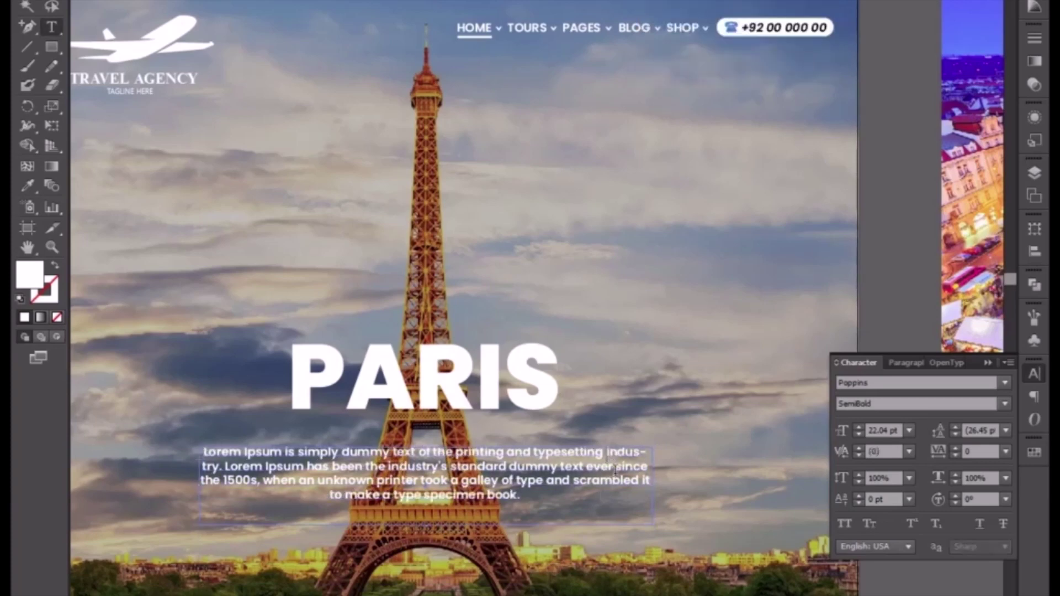
{"action": "key", "text": "BackSpace"}
{"action": "key", "text": "Return"}
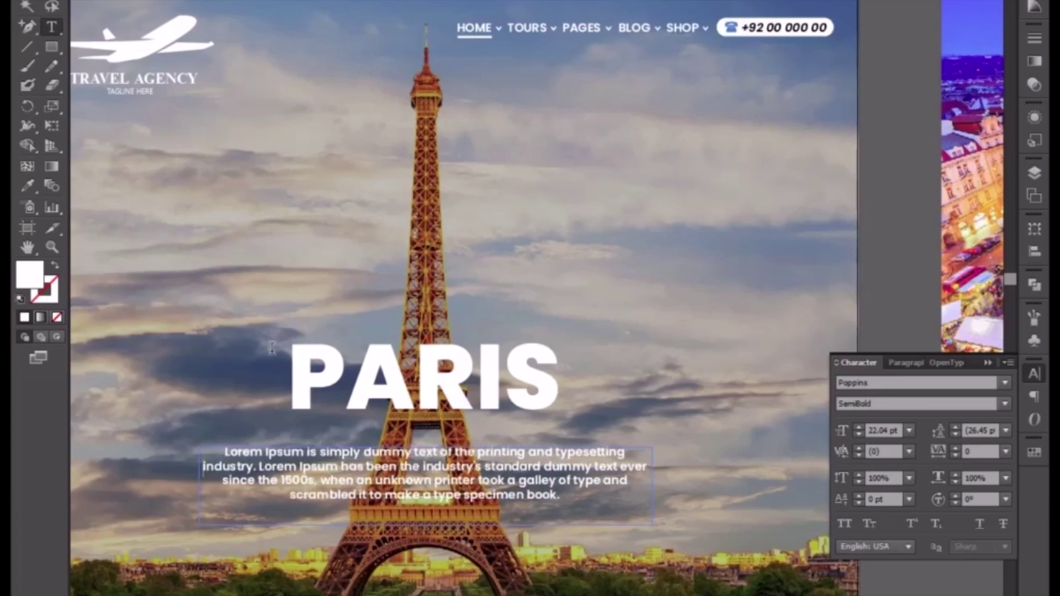
{"action": "key", "text": "Escape"}
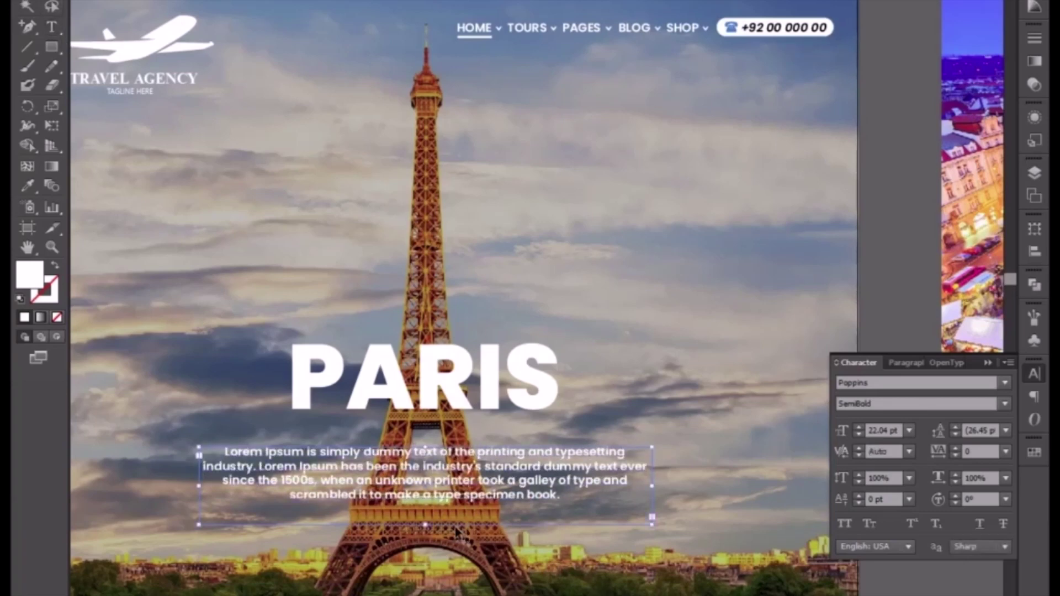
{"action": "left_click_drag", "start_coordinate": [431, 525], "coordinate": [431, 513]}
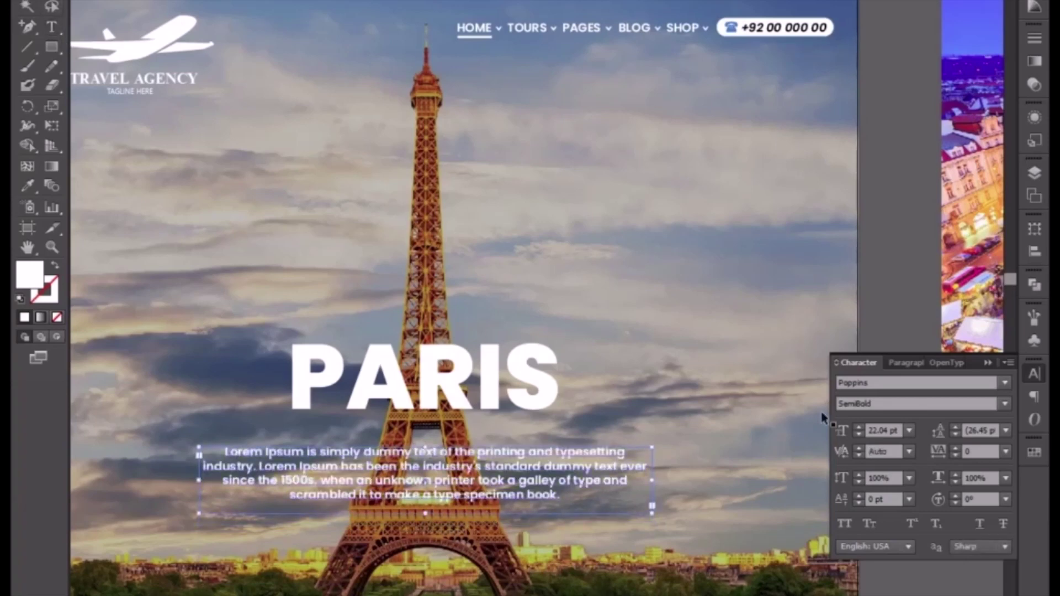
{"action": "left_click", "coordinate": [989, 362]}
{"action": "left_click", "coordinate": [890, 392]}
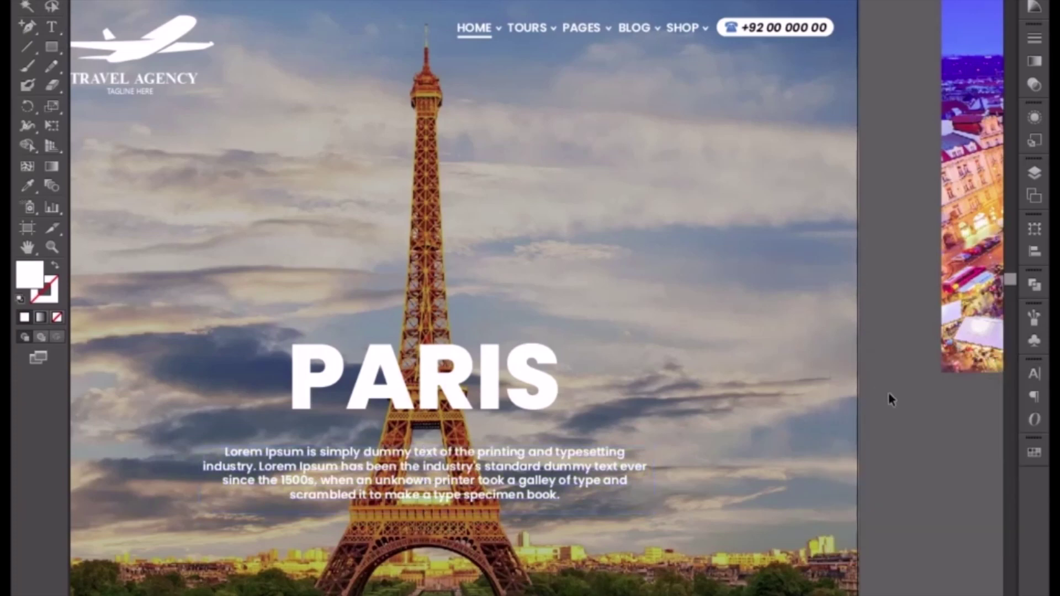
Move the PARIS headline and the paragraph down together until they sit over the tower's lower arch
{"action": "key", "text": "ctrl+minus"}
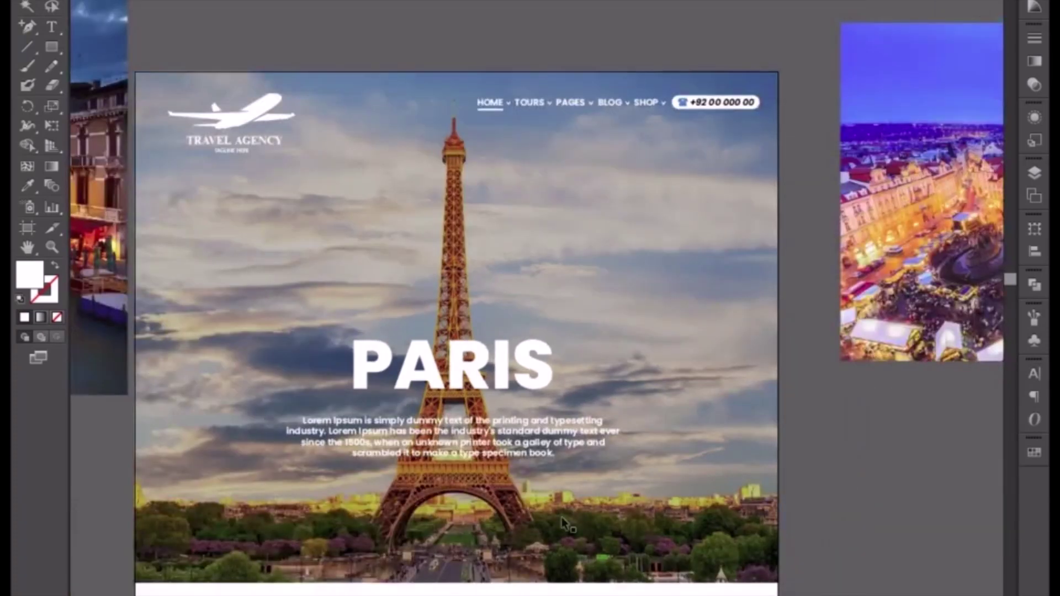
{"action": "left_click", "coordinate": [521, 453]}
{"action": "left_click", "coordinate": [501, 383], "text": "shift"}
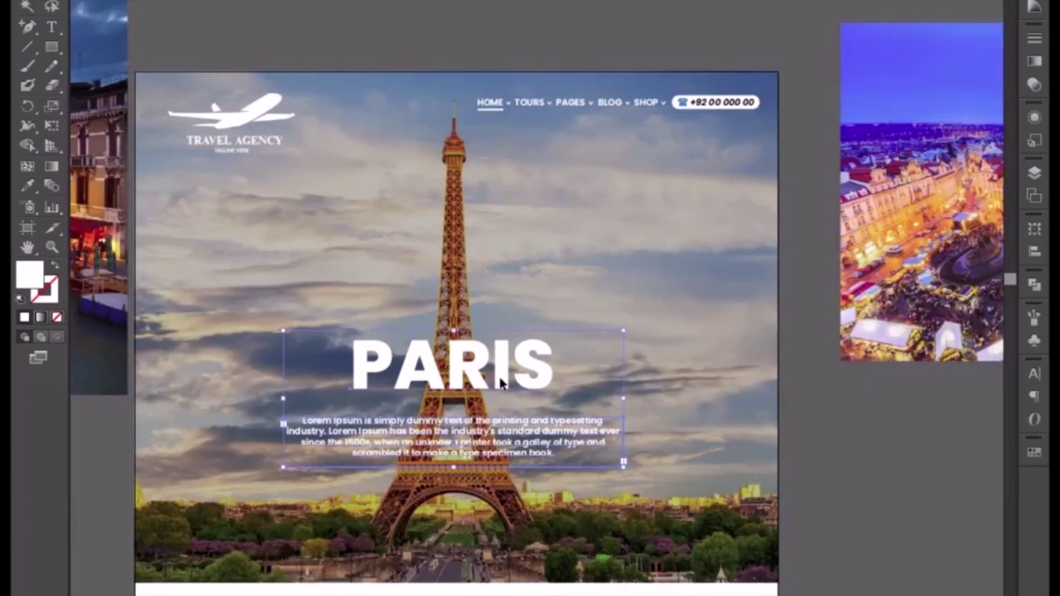
{"action": "key", "text": "Down"}
{"action": "key", "text": "Down"}
{"action": "key", "text": "Down"}
{"action": "key", "text": "Down"}
{"action": "key", "text": "Down"}
{"action": "key", "text": "Down"}
{"action": "key", "text": "Down"}
{"action": "key", "text": "Down"}
{"action": "key", "text": "Down"}
{"action": "key", "text": "Down"}
{"action": "key", "text": "Down"}
{"action": "key", "text": "Down"}
{"action": "key", "text": "Down"}
{"action": "key", "text": "Down"}
{"action": "key", "text": "Down"}
{"action": "key", "text": "Down"}
{"action": "key", "text": "Down"}
{"action": "key", "text": "Down"}
{"action": "key", "text": "Down"}
{"action": "key", "text": "Down"}
{"action": "key", "text": "Down"}
{"action": "key", "text": "Down"}
{"action": "key", "text": "Down"}
{"action": "key", "text": "Down"}
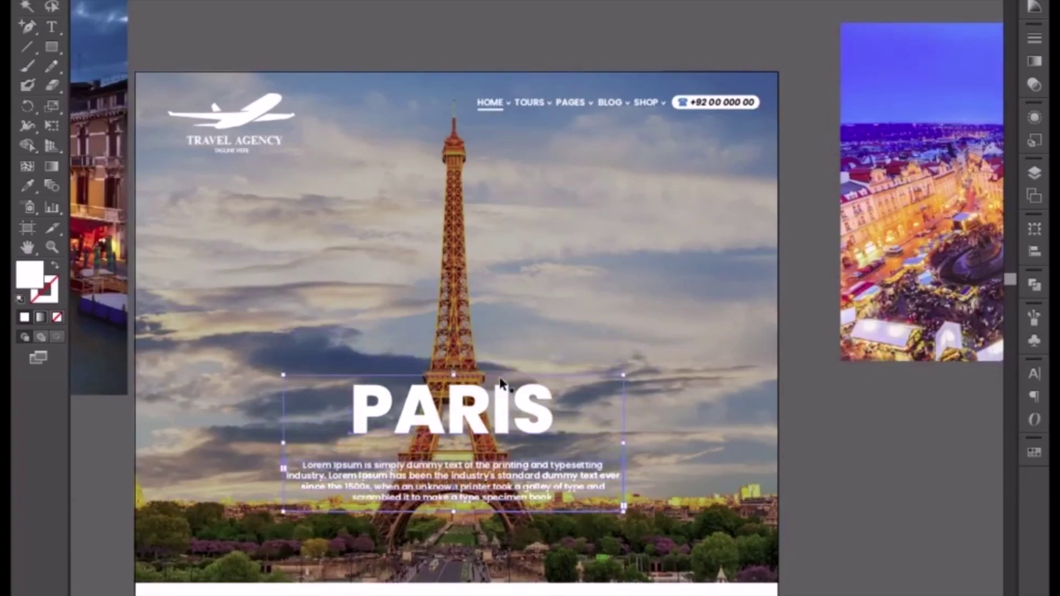
{"action": "key", "text": "Up"}
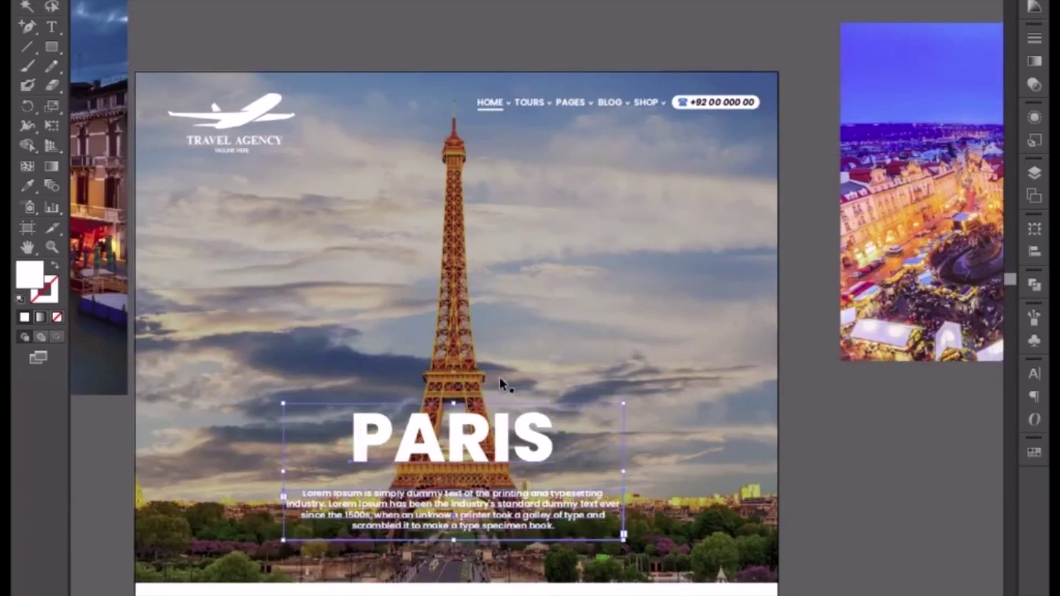
{"action": "key", "text": "Up"}
{"action": "key", "text": "Up"}
{"action": "key", "text": "Up"}
{"action": "key", "text": "Up"}
{"action": "key", "text": "Up"}
{"action": "key", "text": "Up"}
{"action": "key", "text": "Up"}
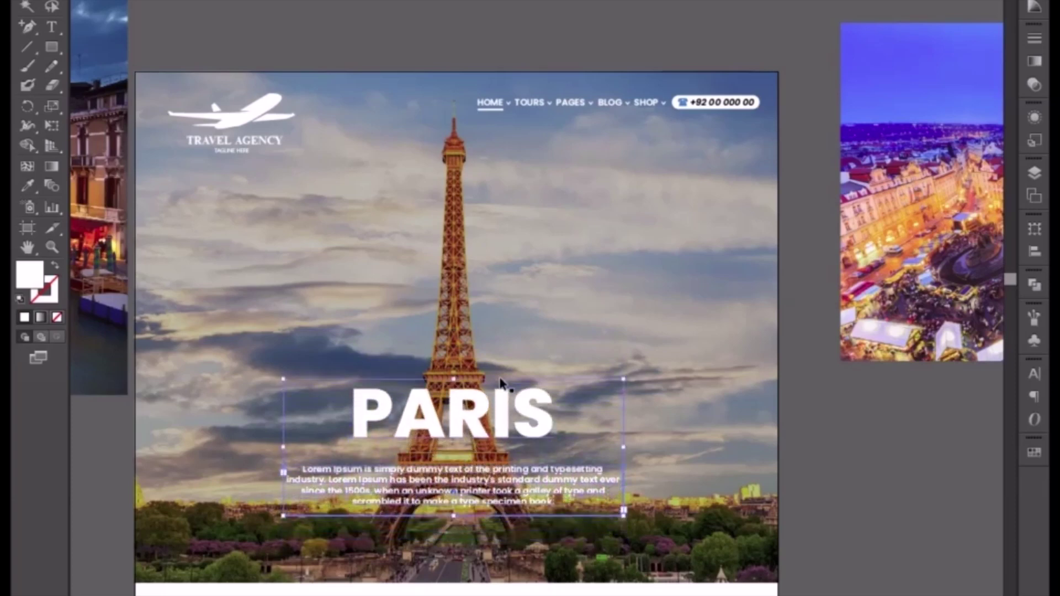
{"action": "left_click", "coordinate": [878, 530]}
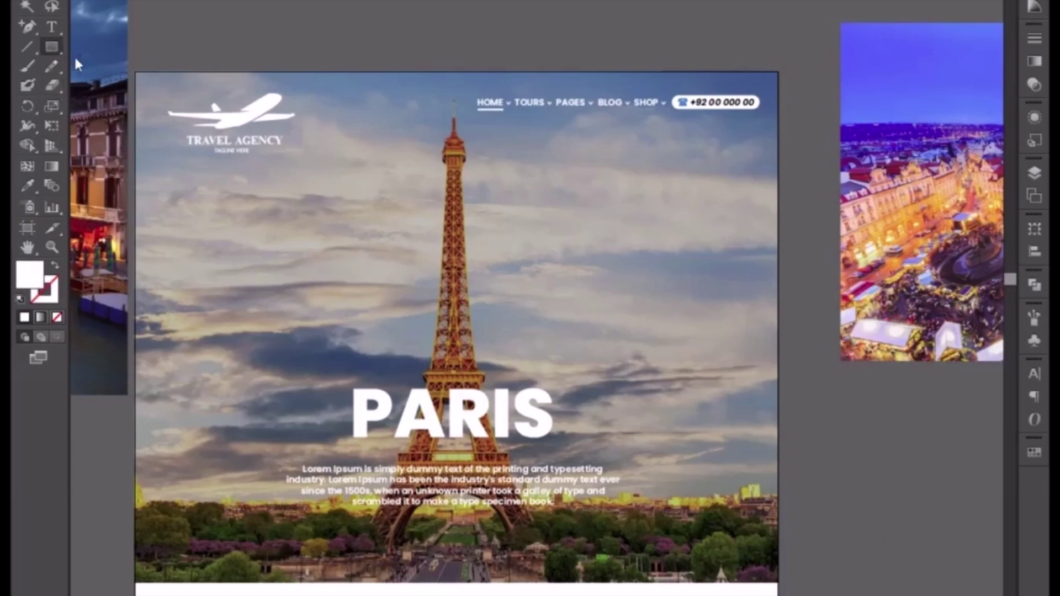
Draw a small white circle below the paragraph and duplicate it sideways into an evenly spaced row of three
{"action": "left_click_drag", "start_coordinate": [52, 46], "coordinate": [111, 86]}
{"action": "left_click_drag", "start_coordinate": [413, 542], "coordinate": [433, 441]}
{"action": "key", "text": "ctrl+plus"}
{"action": "key", "text": "ctrl+plus"}
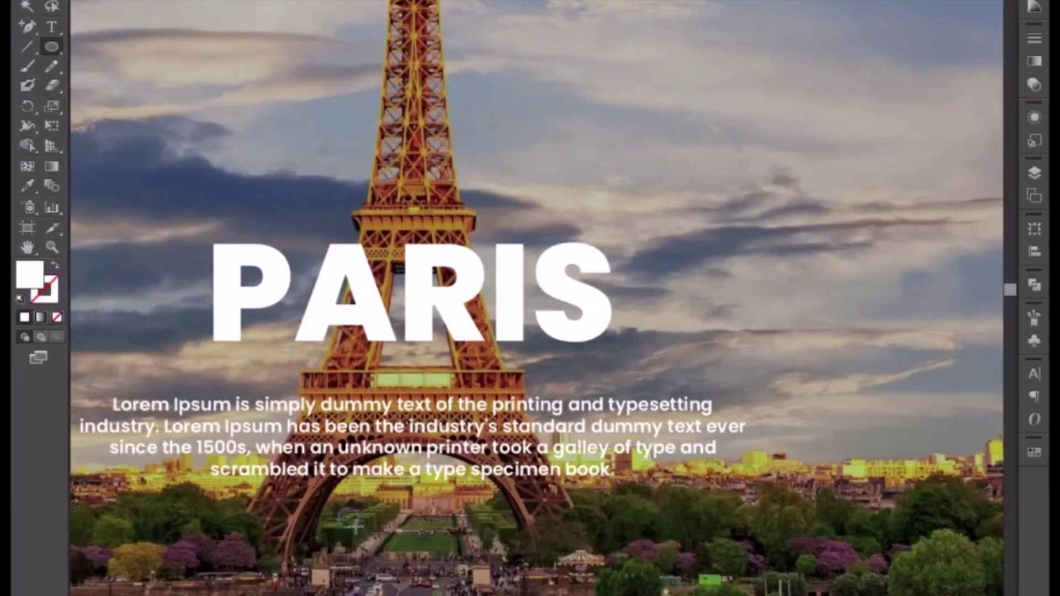
{"action": "left_click_drag", "start_coordinate": [356, 527], "coordinate": [380, 520]}
{"action": "left_click", "coordinate": [27, 1]}
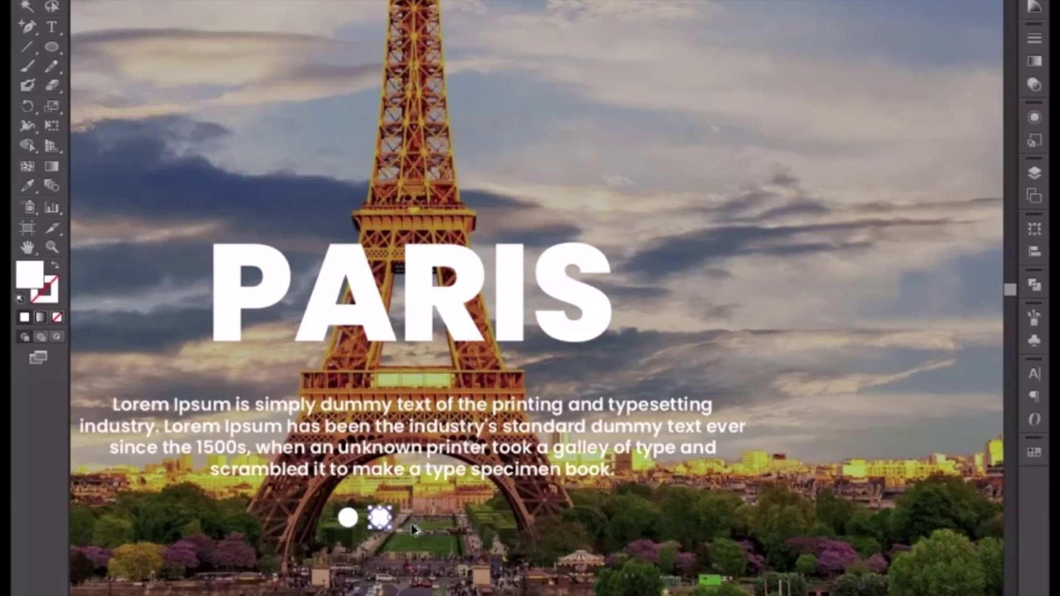
{"action": "key", "text": "ctrl+d"}
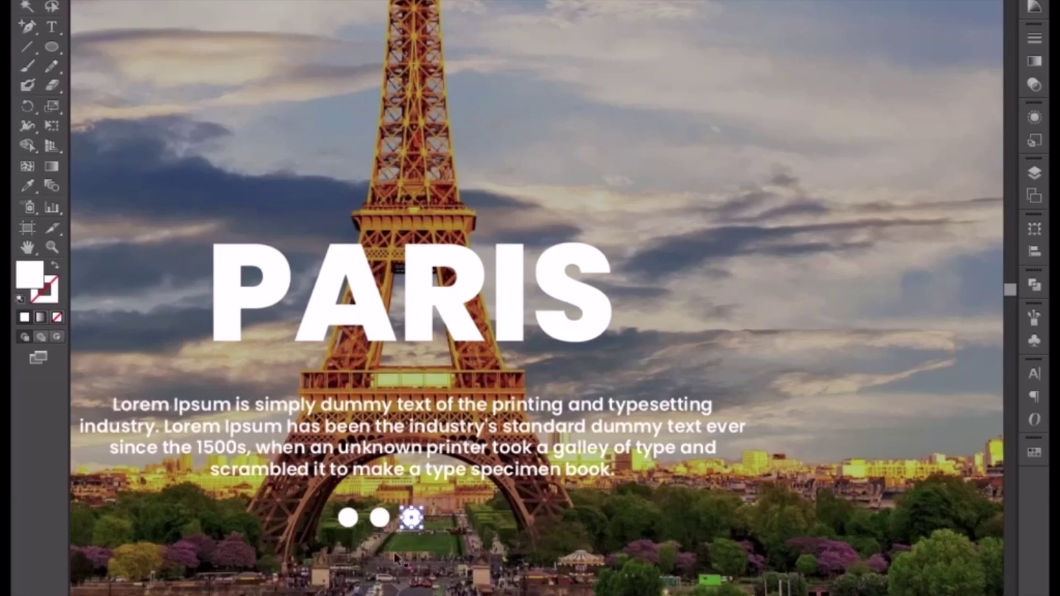
Centre the three circles under the paragraph, enlarge them slightly and nudge the row down
{"action": "left_click", "coordinate": [381, 524], "text": "shift"}
{"action": "left_click", "coordinate": [347, 521], "text": "shift"}
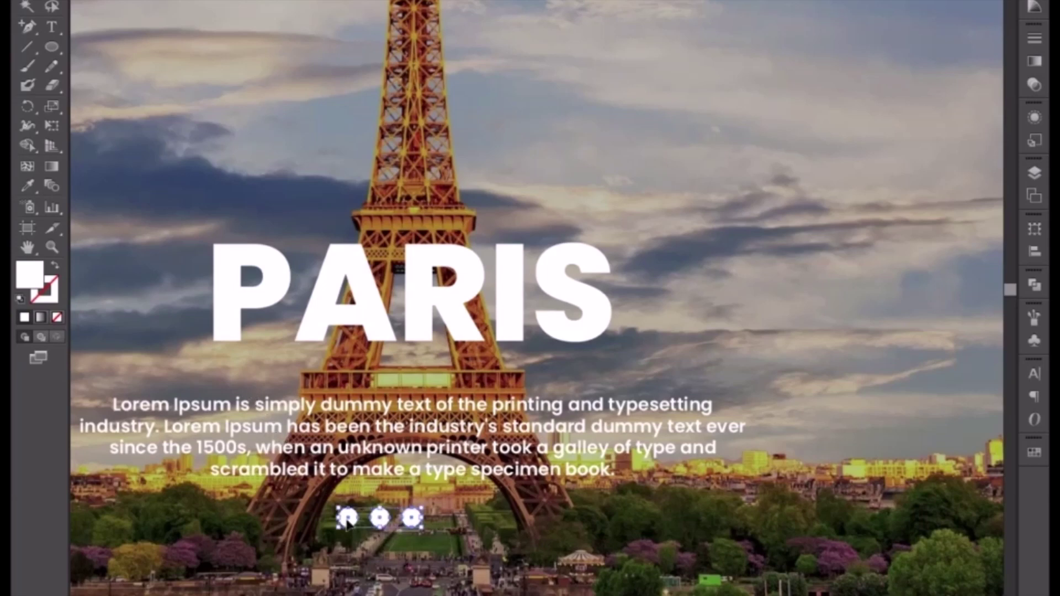
{"action": "left_click_drag", "start_coordinate": [347, 521], "coordinate": [380, 521]}
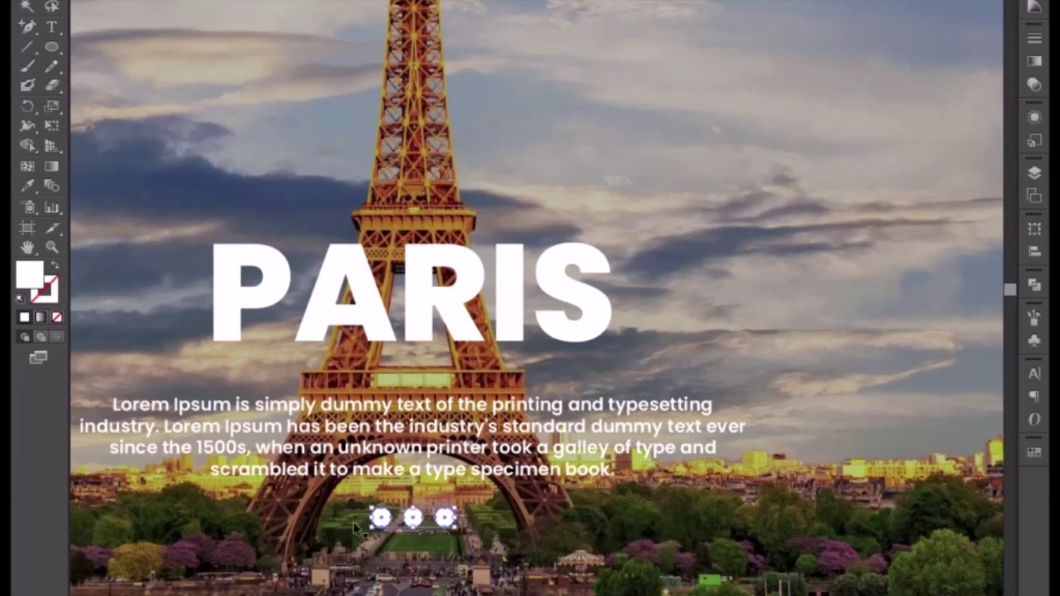
{"action": "left_click_drag", "start_coordinate": [455, 528], "coordinate": [460, 530]}
{"action": "key", "text": "Down"}
{"action": "key", "text": "Down"}
{"action": "key", "text": "Down"}
{"action": "key", "text": "Down"}
{"action": "key", "text": "Down"}
{"action": "key", "text": "Down"}
{"action": "key", "text": "Down"}
{"action": "key", "text": "Down"}
{"action": "key", "text": "Down"}
{"action": "key", "text": "Down"}
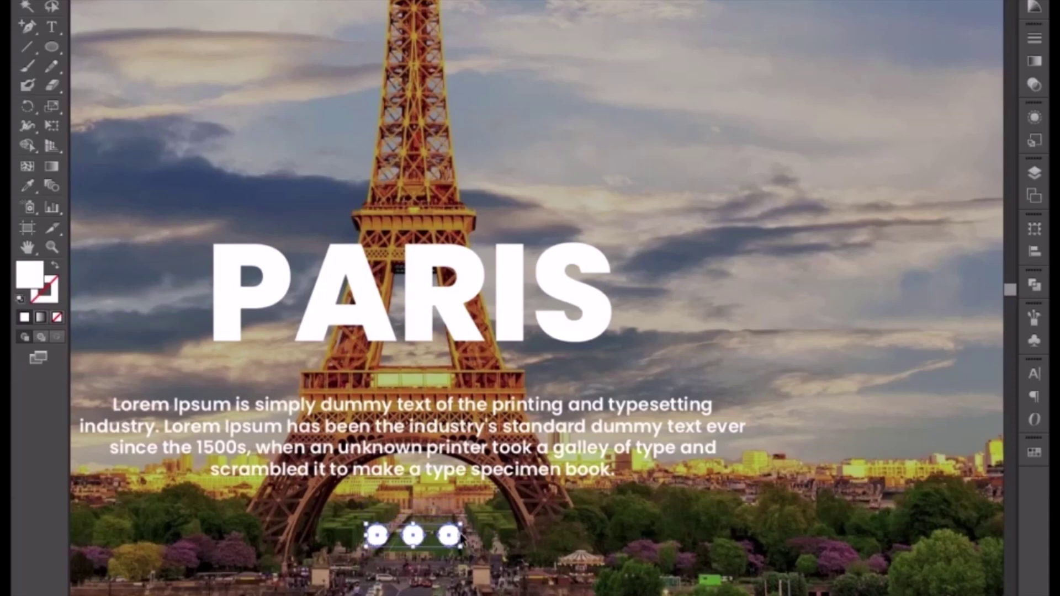
{"action": "key", "text": "Right"}
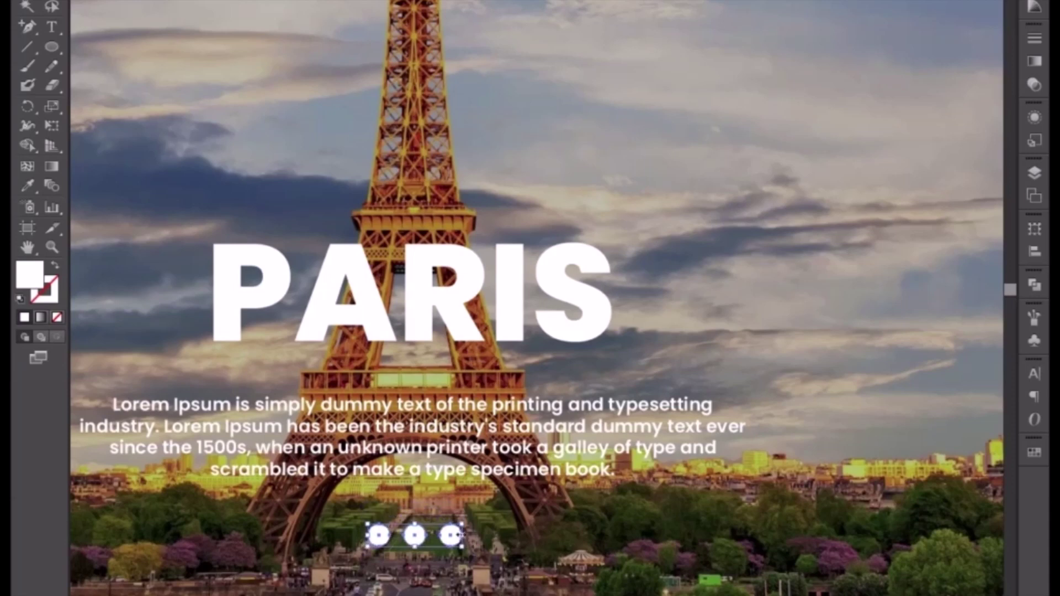
{"action": "left_click", "coordinate": [467, 550]}
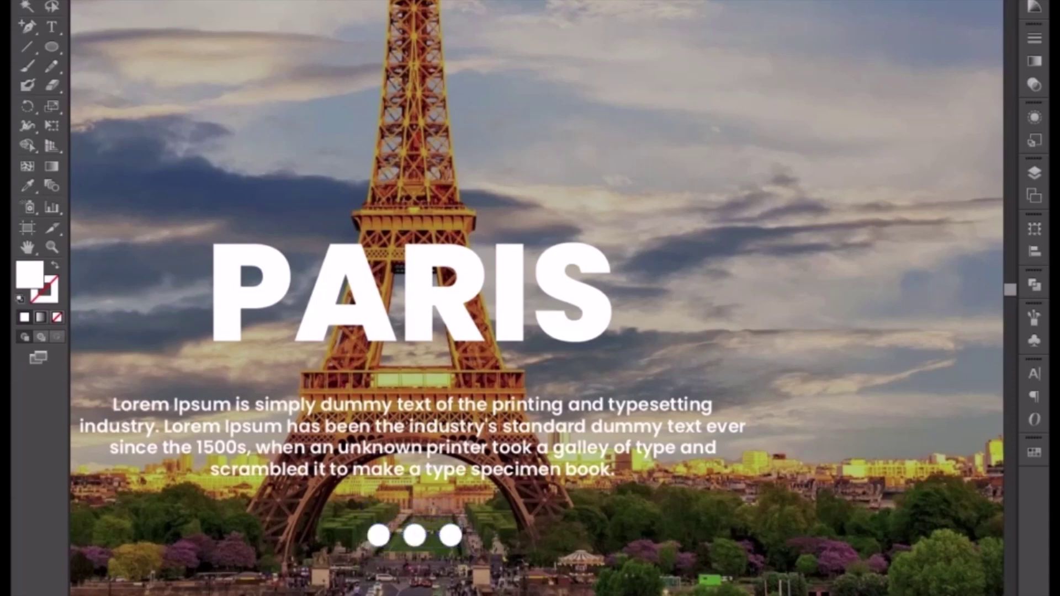
Change the rightmost circle into an unfilled ring with a white 3 pt stroke
{"action": "left_click", "coordinate": [457, 542]}
{"action": "left_click", "coordinate": [55, 267]}
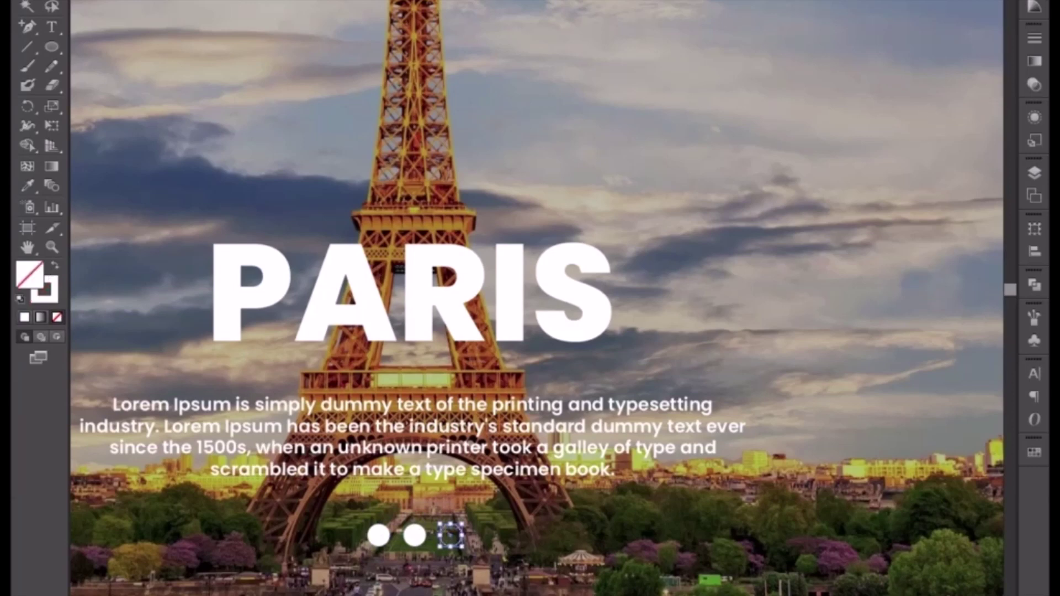
{"action": "key", "text": "shift+x"}
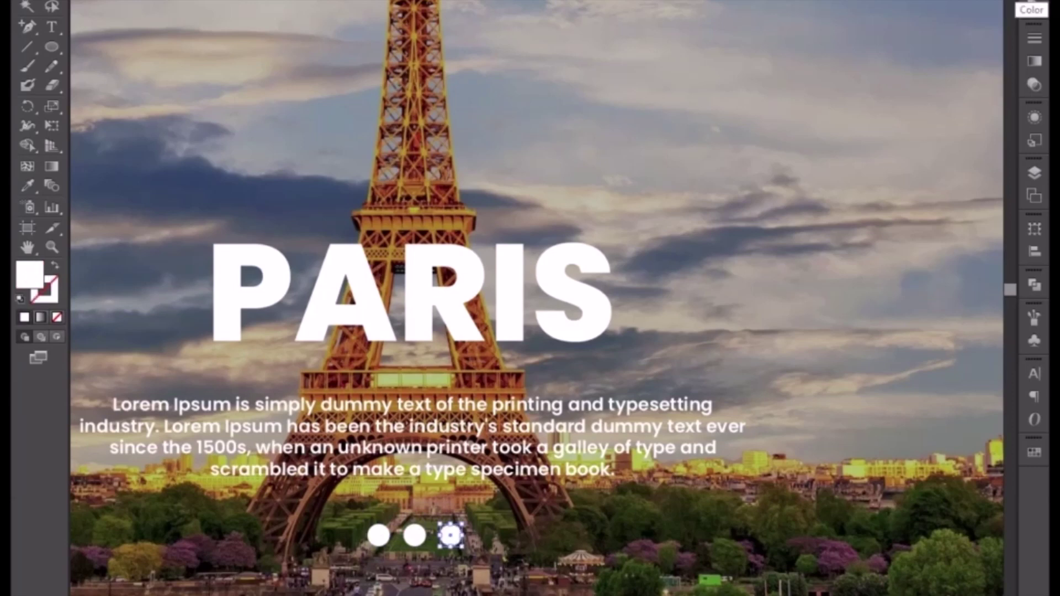
{"action": "left_click", "coordinate": [55, 267]}
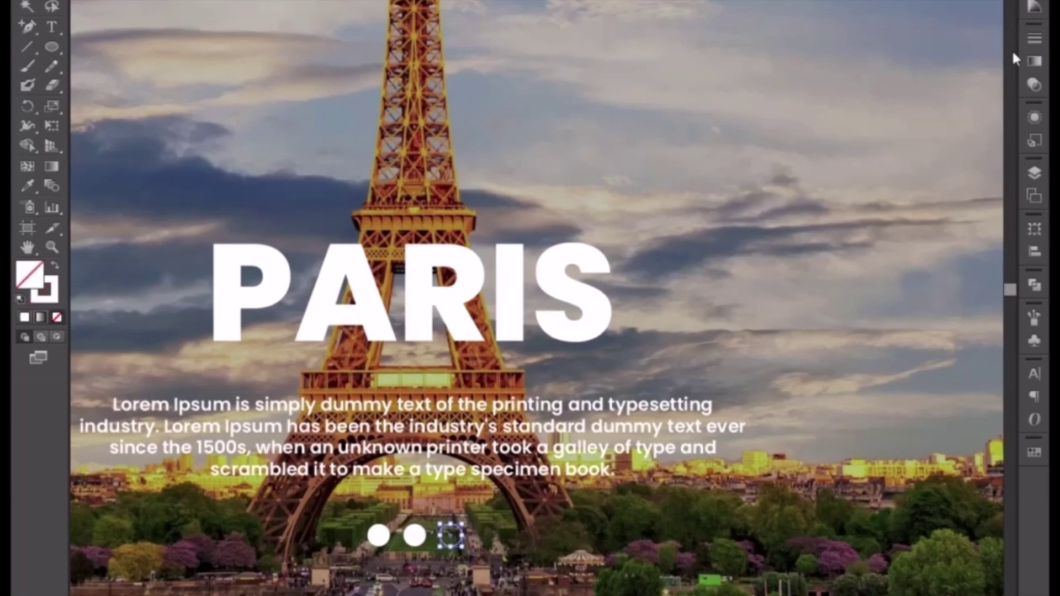
{"action": "left_click", "coordinate": [1035, 37]}
{"action": "left_click", "coordinate": [906, 50]}
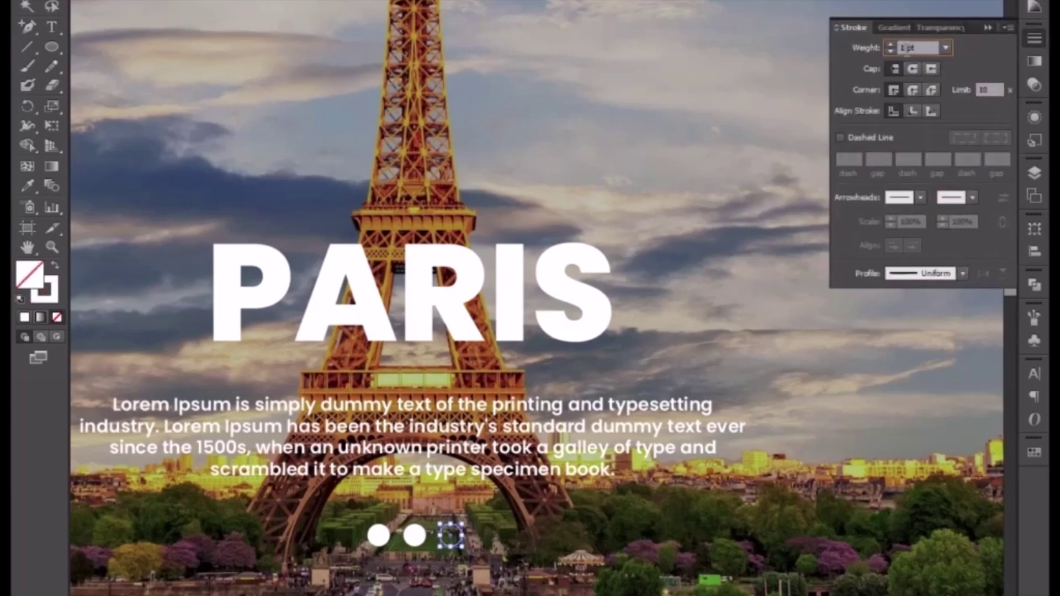
{"action": "key", "text": "Up"}
{"action": "key", "text": "Up"}
{"action": "left_click", "coordinate": [490, 559]}
{"action": "left_click_drag", "start_coordinate": [488, 562], "coordinate": [500, 418]}
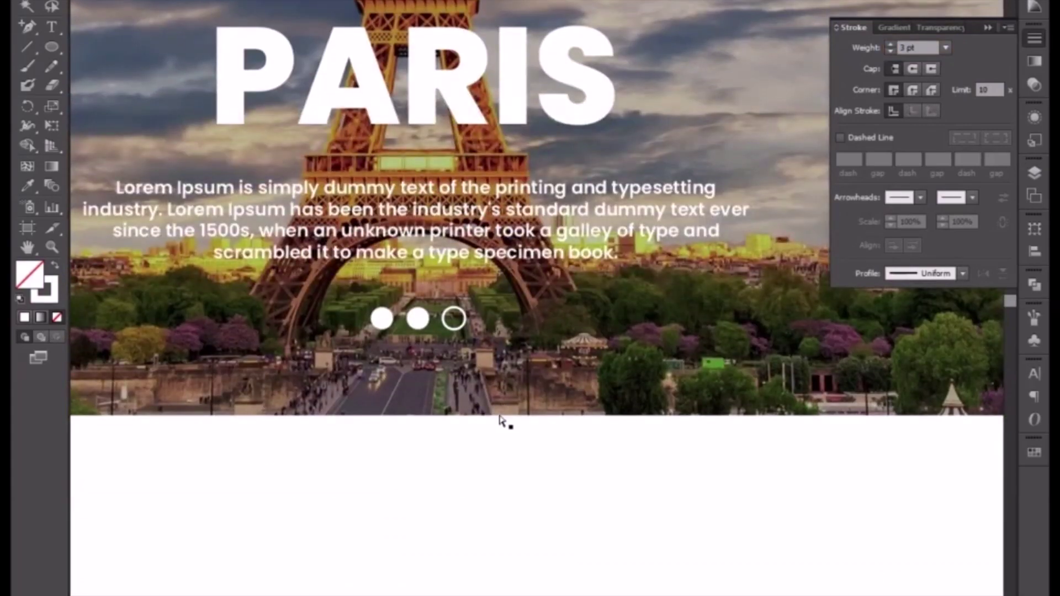
Swap the rightmost ring's fill and stroke so it has a solid white fill and no outline
{"action": "key", "text": "ctrl+plus"}
{"action": "key", "text": "ctrl+plus"}
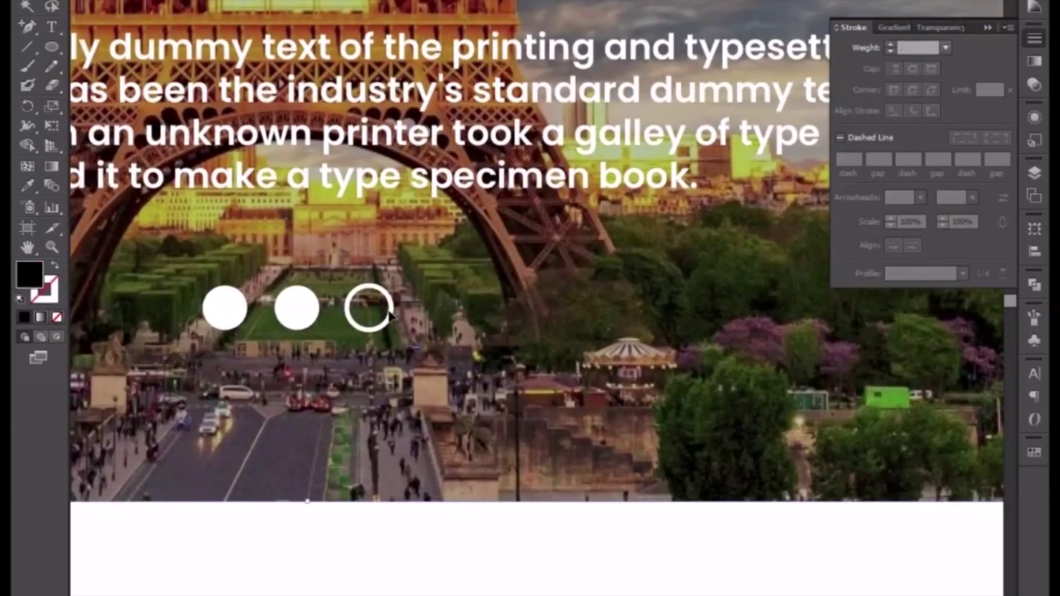
{"action": "left_click", "coordinate": [390, 320]}
{"action": "key", "text": "shift+x"}
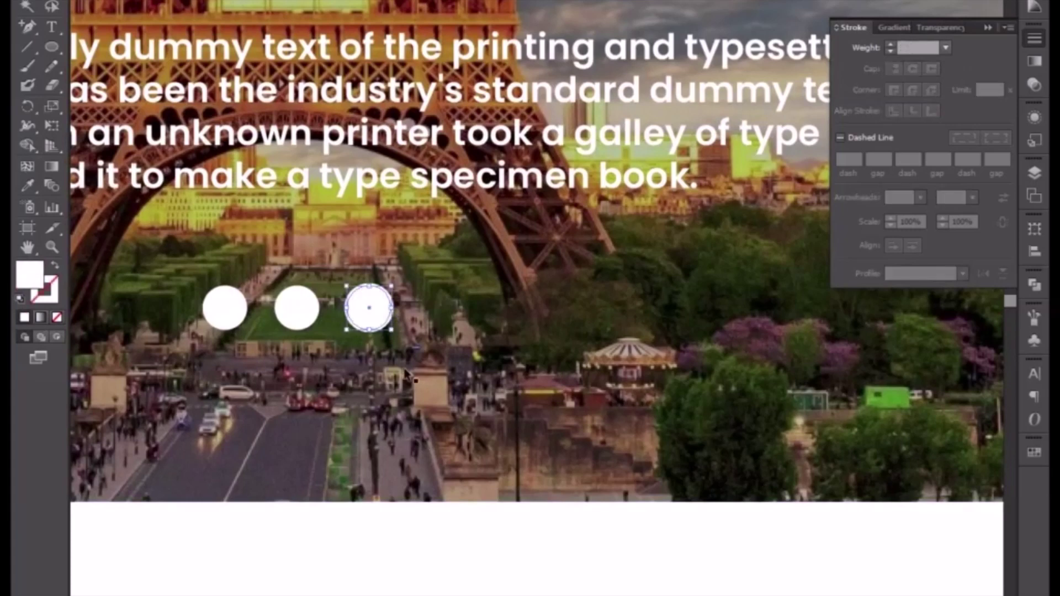
Shrink the solid white circle inside the rightmost ring around its centre, leaving a gap between dot and outline
{"action": "left_click_drag", "start_coordinate": [392, 286], "coordinate": [384, 295]}
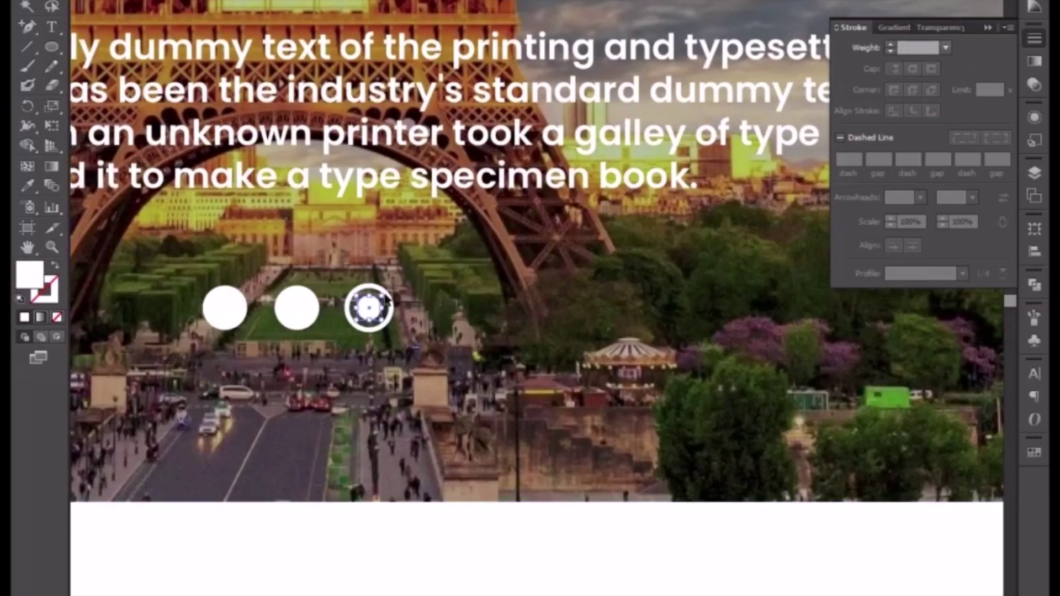
{"action": "left_click", "coordinate": [391, 561]}
{"action": "key", "text": "ctrl+minus"}
{"action": "key", "text": "ctrl+minus"}
{"action": "key", "text": "ctrl+minus"}
{"action": "left_click_drag", "start_coordinate": [486, 309], "coordinate": [480, 442]}
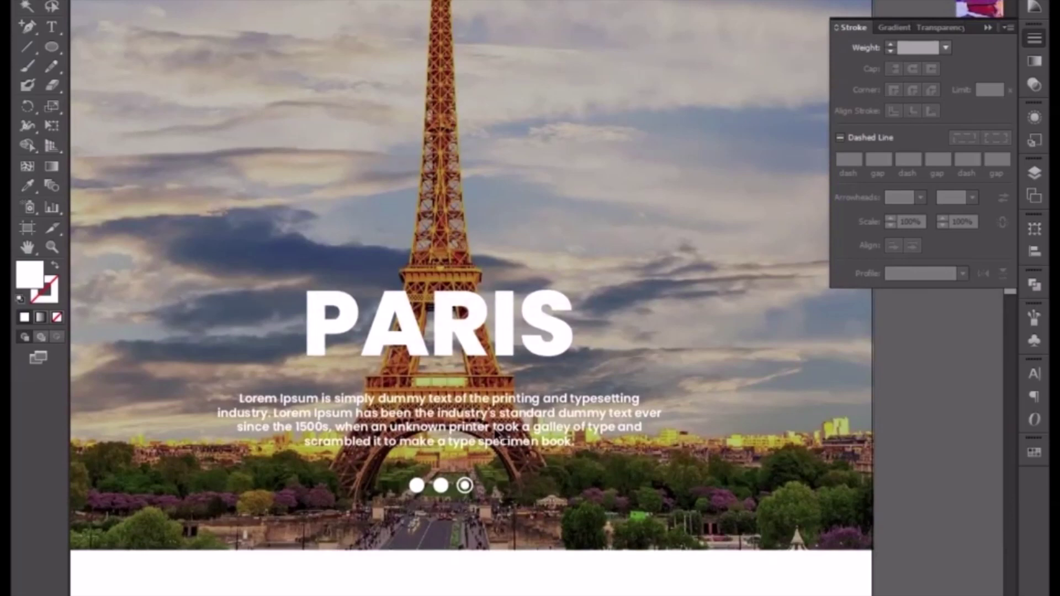
{"action": "left_click", "coordinate": [500, 436]}
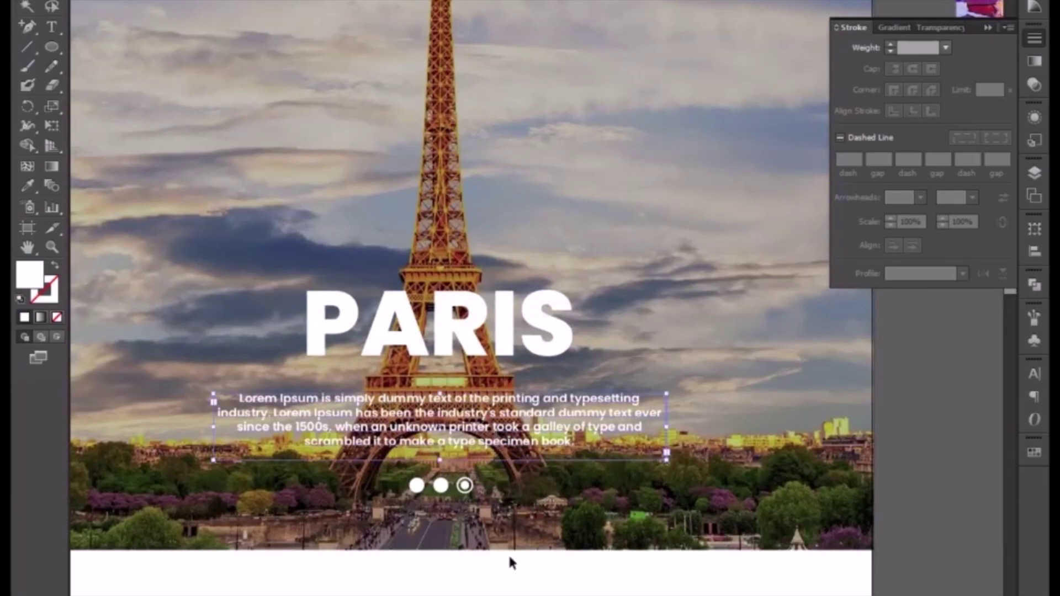
{"action": "left_click", "coordinate": [514, 592]}
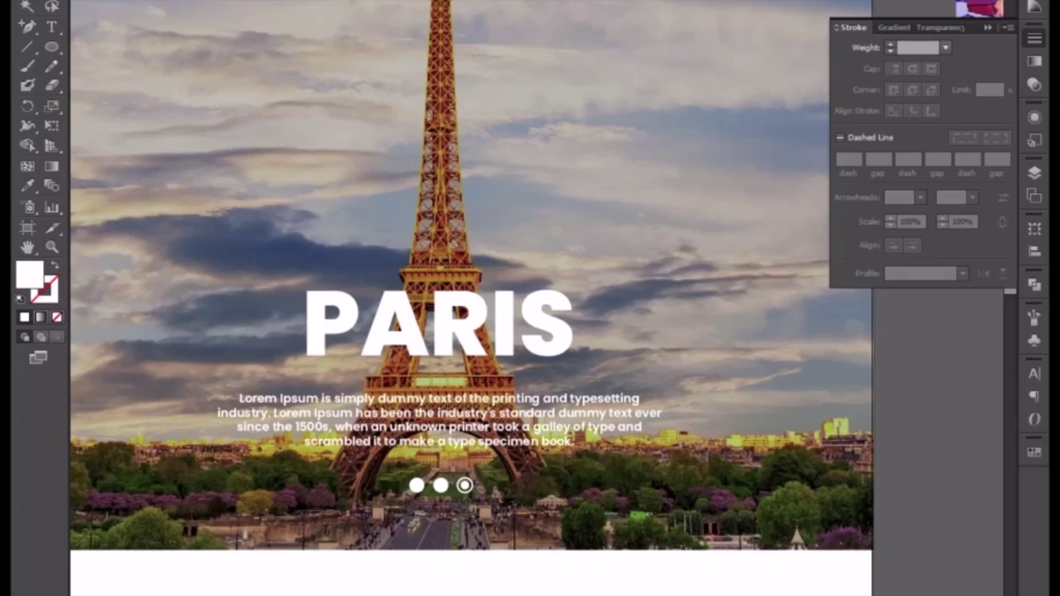
Place a copy of the HOME menu text in the white area below the header photo and colour it black
{"action": "left_click_drag", "start_coordinate": [444, 591], "coordinate": [517, 442]}
{"action": "left_click_drag", "start_coordinate": [543, 221], "coordinate": [522, 415]}
{"action": "left_click_drag", "start_coordinate": [529, 100], "coordinate": [532, 154]}
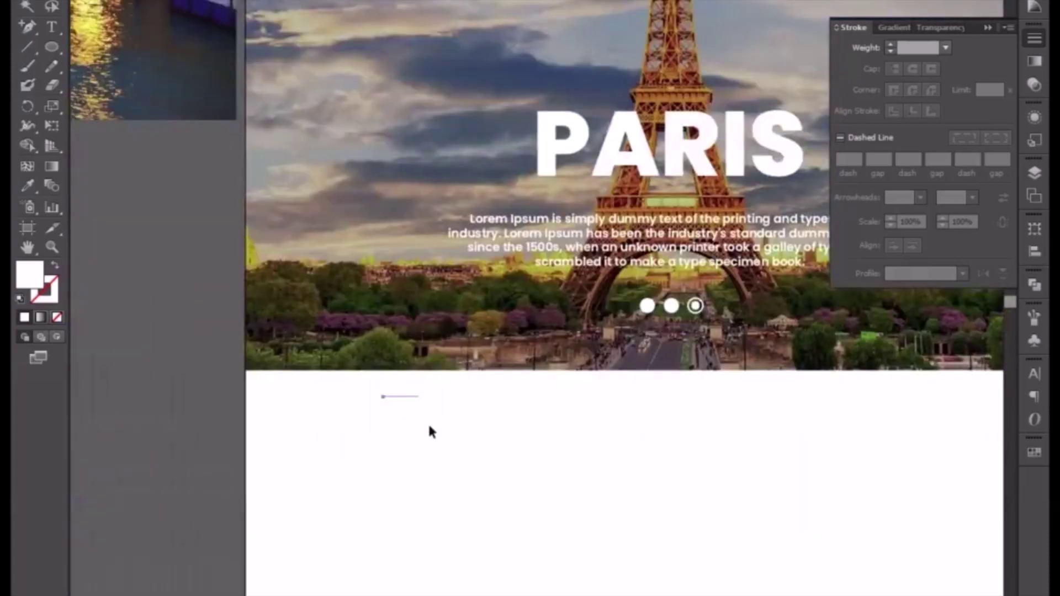
{"action": "left_click", "coordinate": [400, 394]}
{"action": "left_click", "coordinate": [1034, 1]}
{"action": "left_click", "coordinate": [845, 0]}
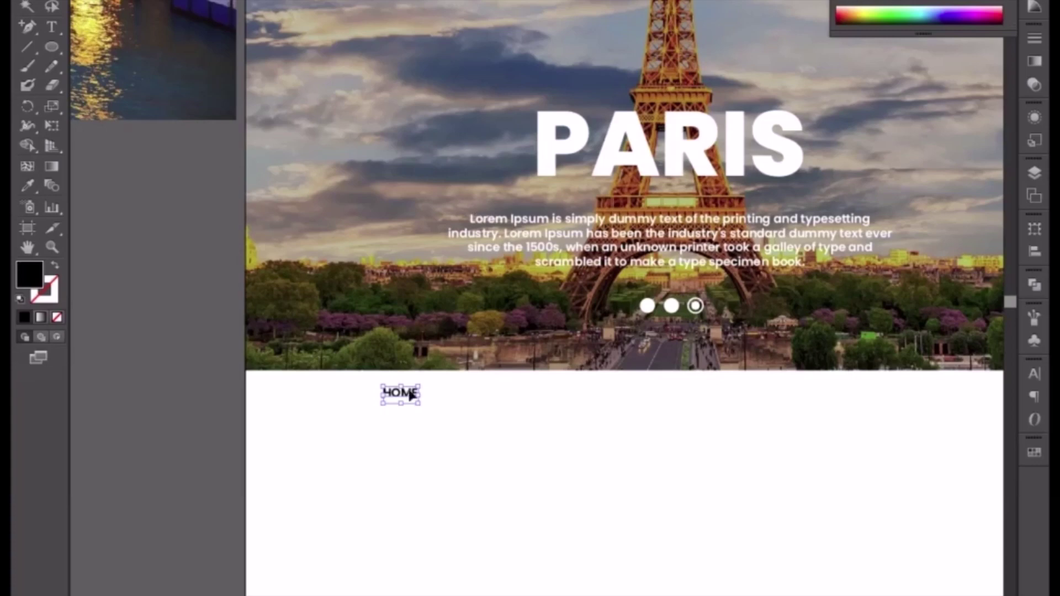
Replace the copied HOME text with DESTINATION
{"action": "double_click", "coordinate": [406, 394]}
{"action": "key", "text": "ctrl+a"}
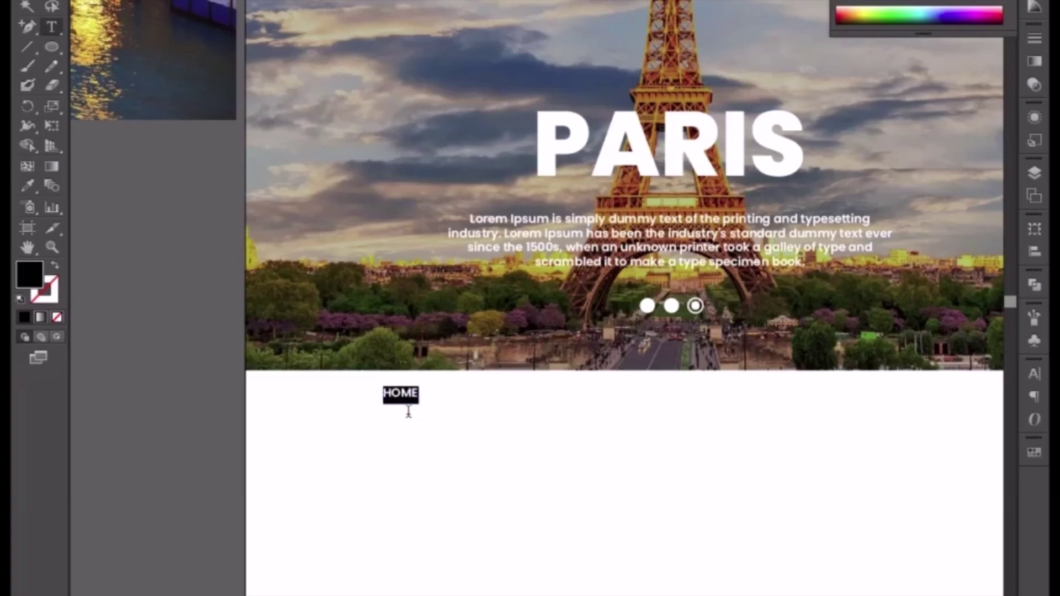
{"action": "type", "text": "DES"}
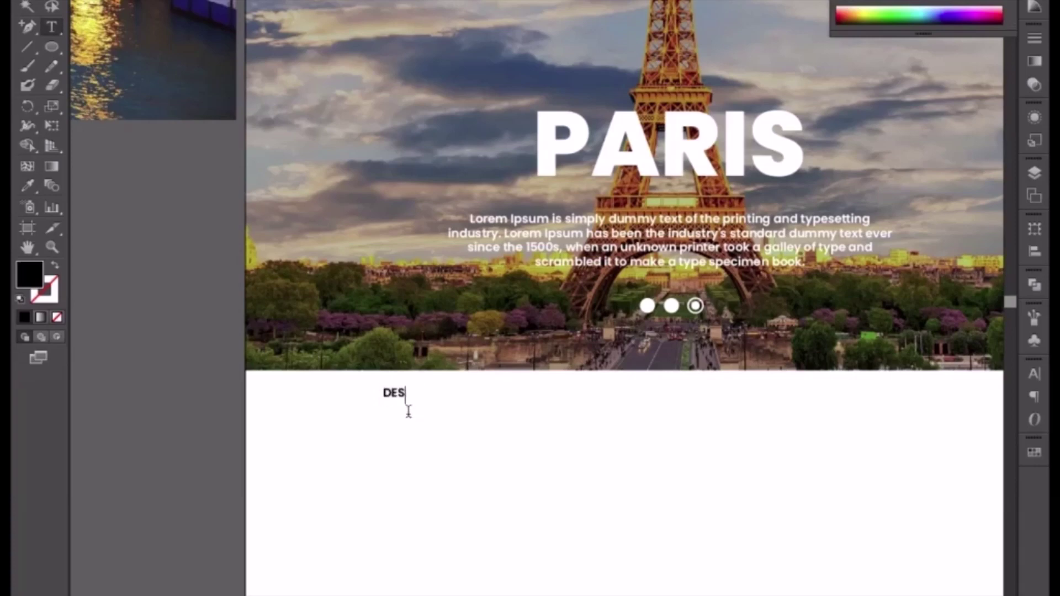
{"action": "type", "text": "TINATION"}
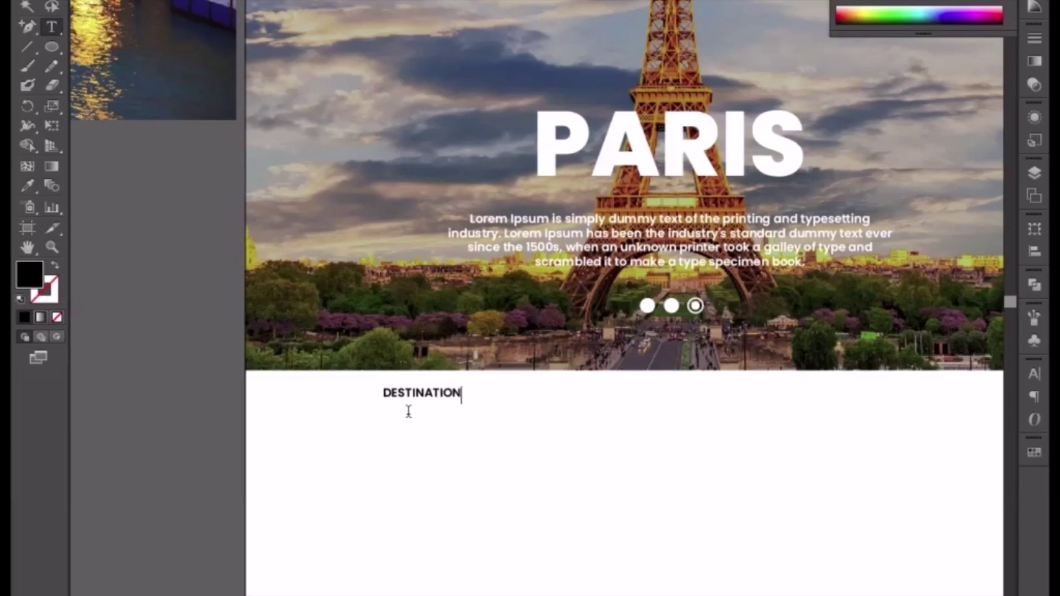
{"action": "left_click", "coordinate": [25, 6]}
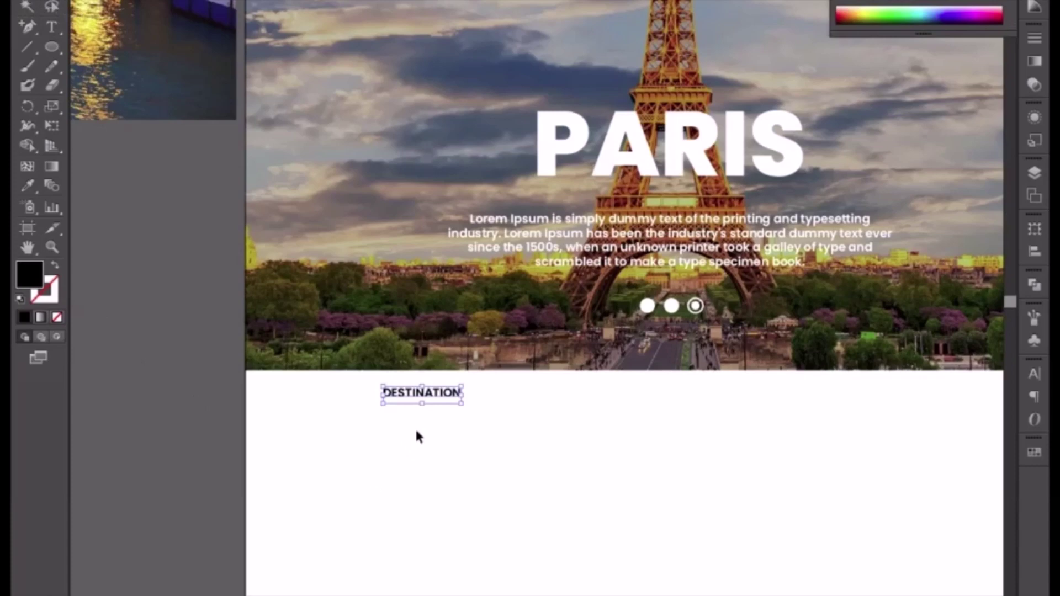
Nudge the DESTINATION label slightly down and a little to the left below the header photo
{"action": "key", "text": "Down"}
{"action": "key", "text": "Down"}
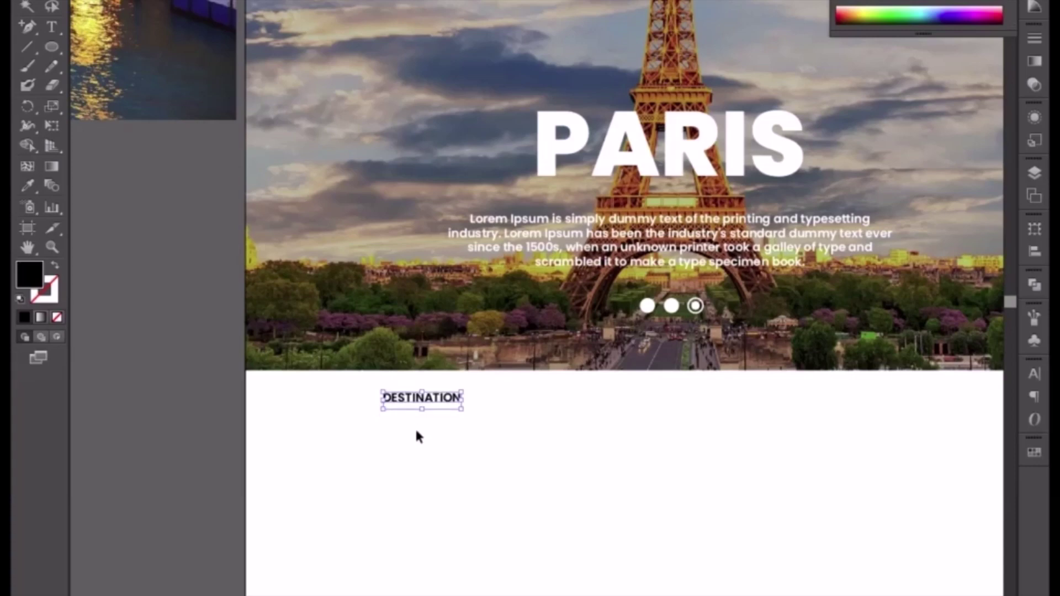
{"action": "key", "text": "Left"}
{"action": "key", "text": "Left"}
{"action": "key", "text": "Left"}
{"action": "key", "text": "Left"}
{"action": "key", "text": "Left"}
{"action": "key", "text": "Left"}
{"action": "key", "text": "Right"}
{"action": "key", "text": "Right"}
{"action": "key", "text": "Right"}
{"action": "key", "text": "Right"}
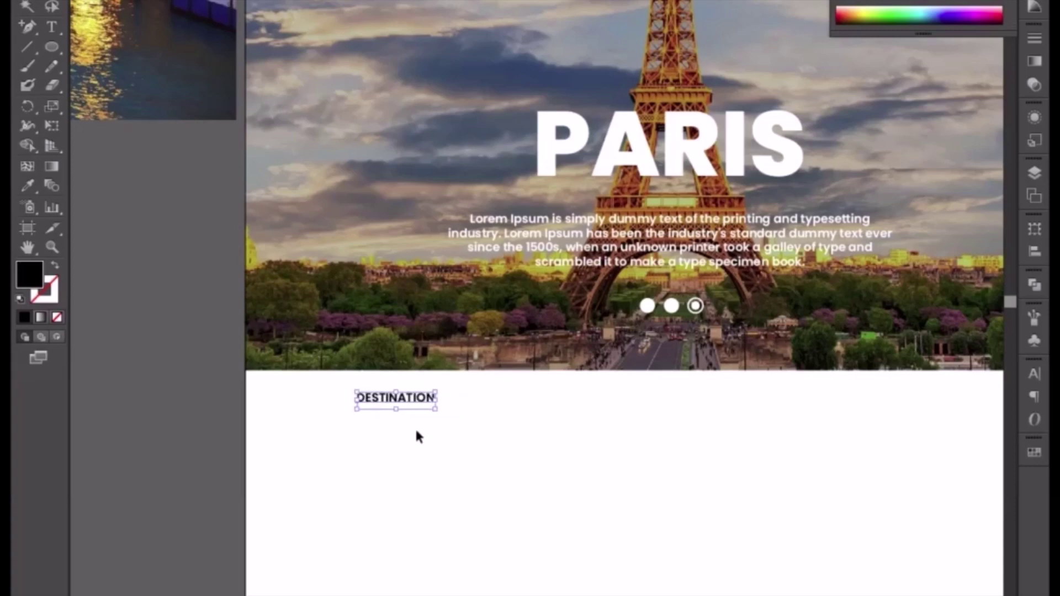
{"action": "key", "text": "Right"}
{"action": "key", "text": "Right"}
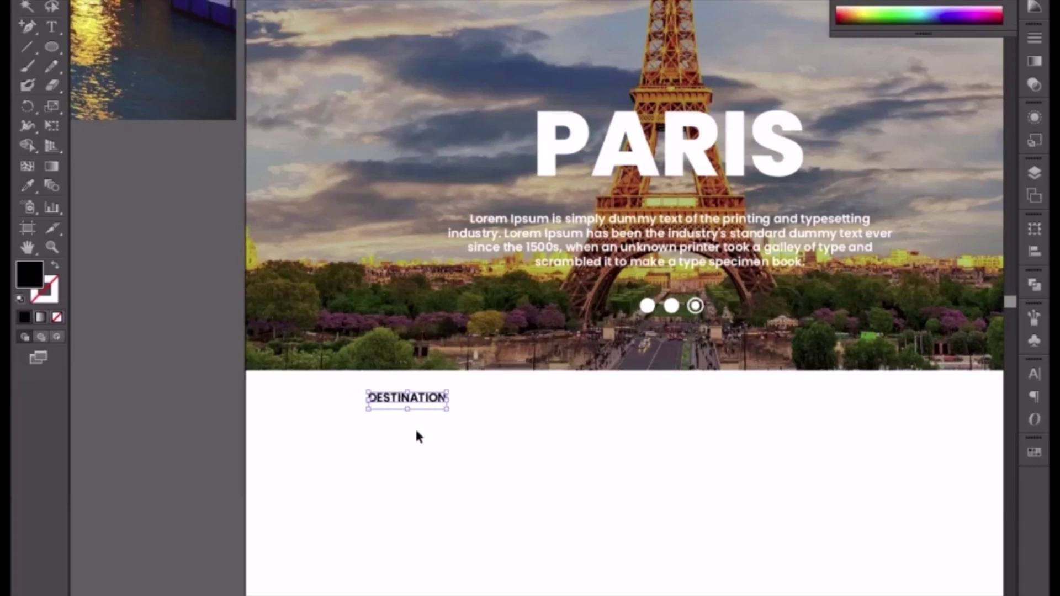
{"action": "key", "text": "Up"}
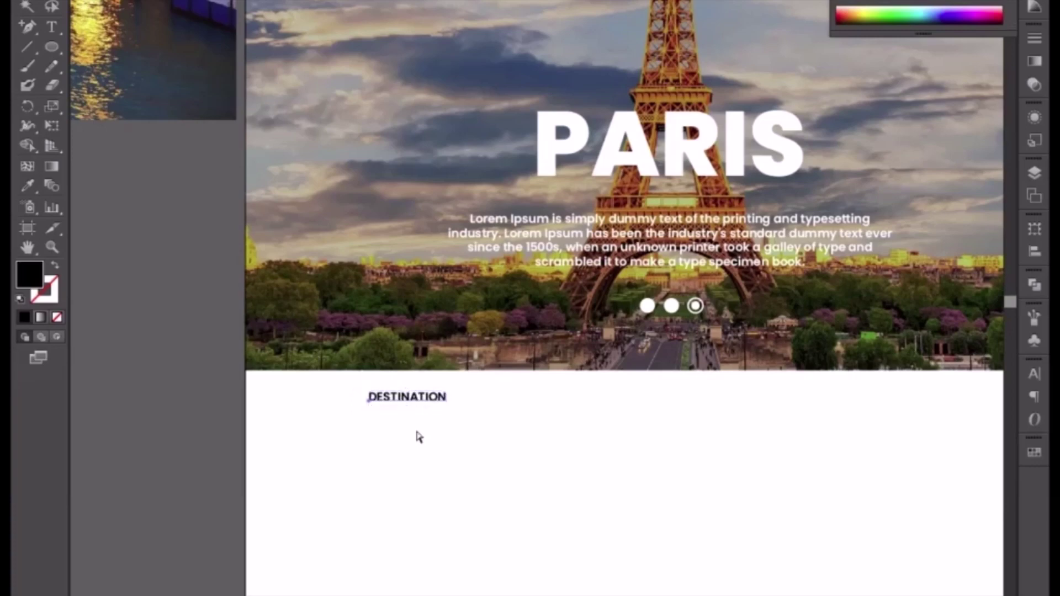
Draw a wide, shallow rectangle beneath the DESTINATION label, left-aligned with it, with a black outline and no fill
{"action": "key", "text": "ctrl+plus"}
{"action": "left_click", "coordinate": [360, 485]}
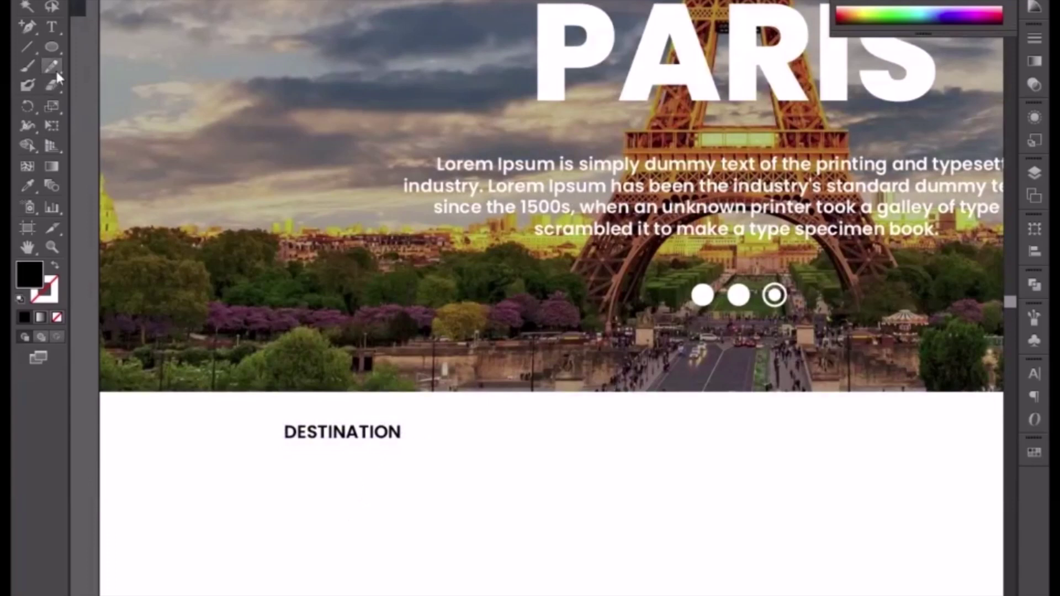
{"action": "left_click_drag", "start_coordinate": [52, 47], "coordinate": [113, 44]}
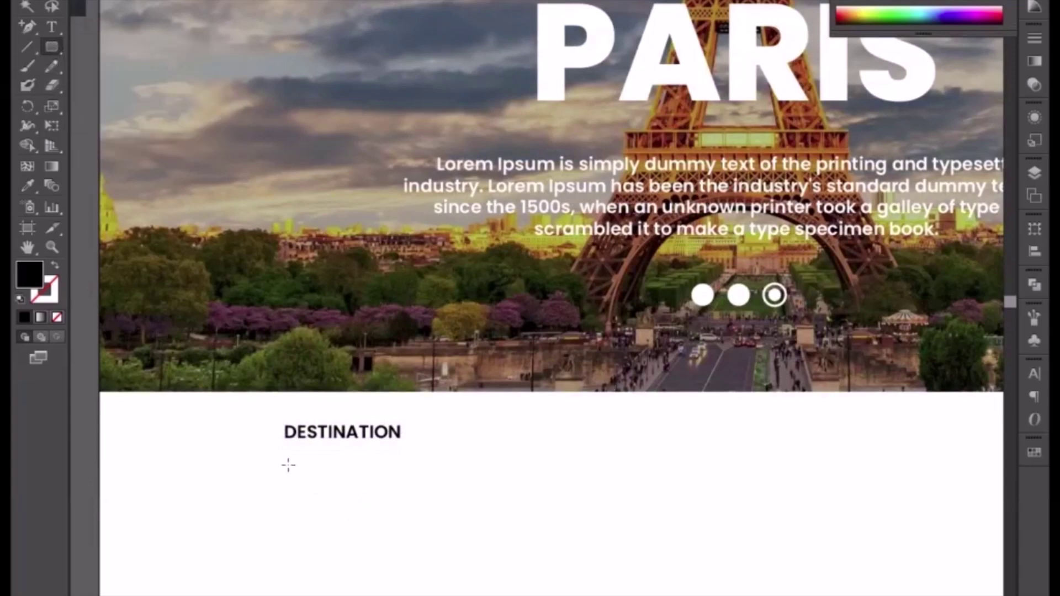
{"action": "left_click_drag", "start_coordinate": [285, 459], "coordinate": [601, 501]}
{"action": "left_click", "coordinate": [56, 266]}
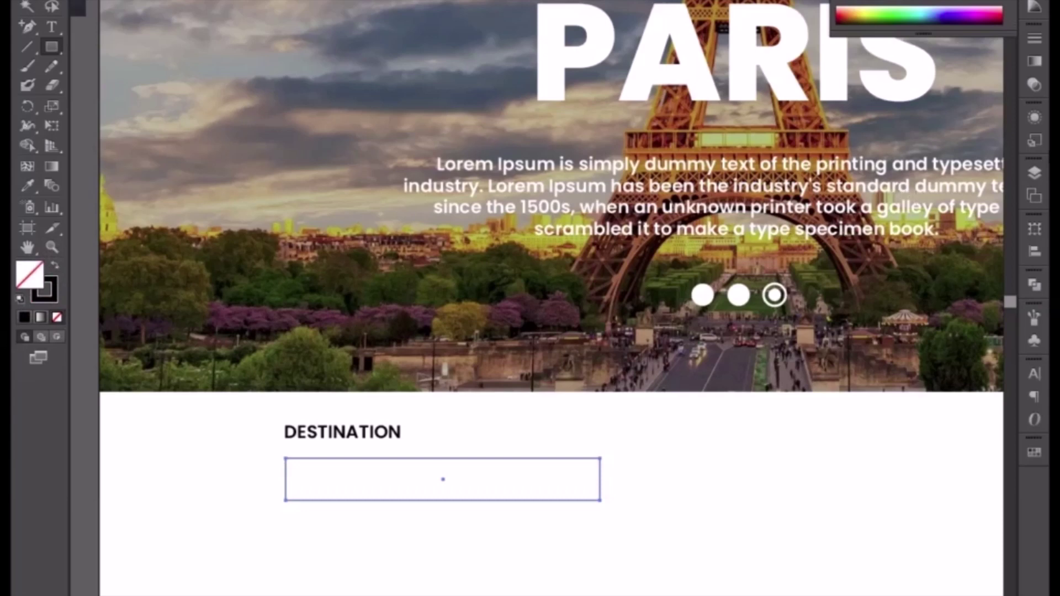
Set the rectangle's stroke weight to 3 pt and nudge the box slightly closer to the DESTINATION label
{"action": "left_click", "coordinate": [1034, 0]}
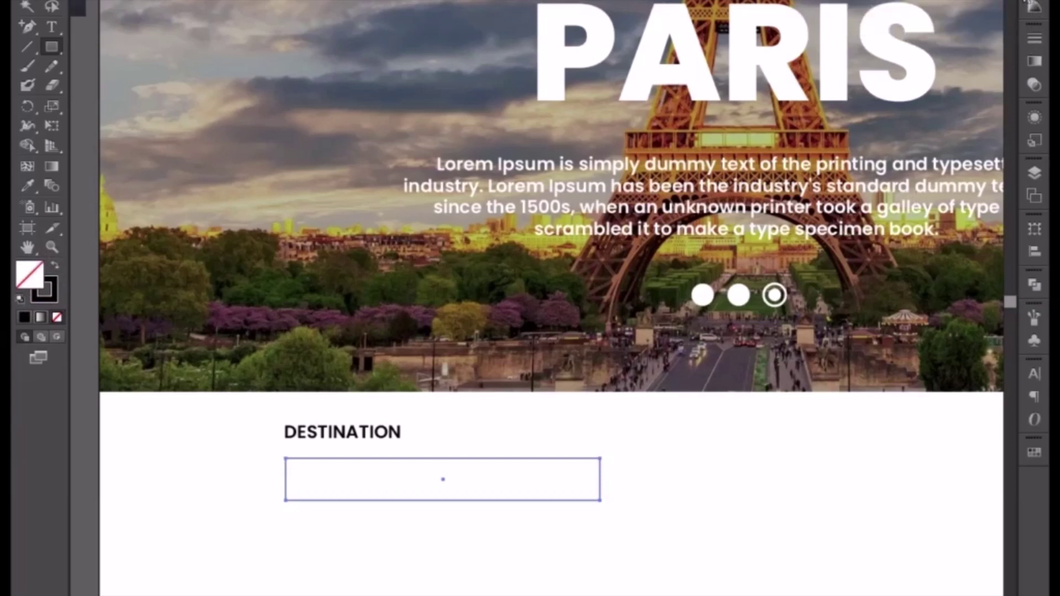
{"action": "left_click", "coordinate": [1034, 5]}
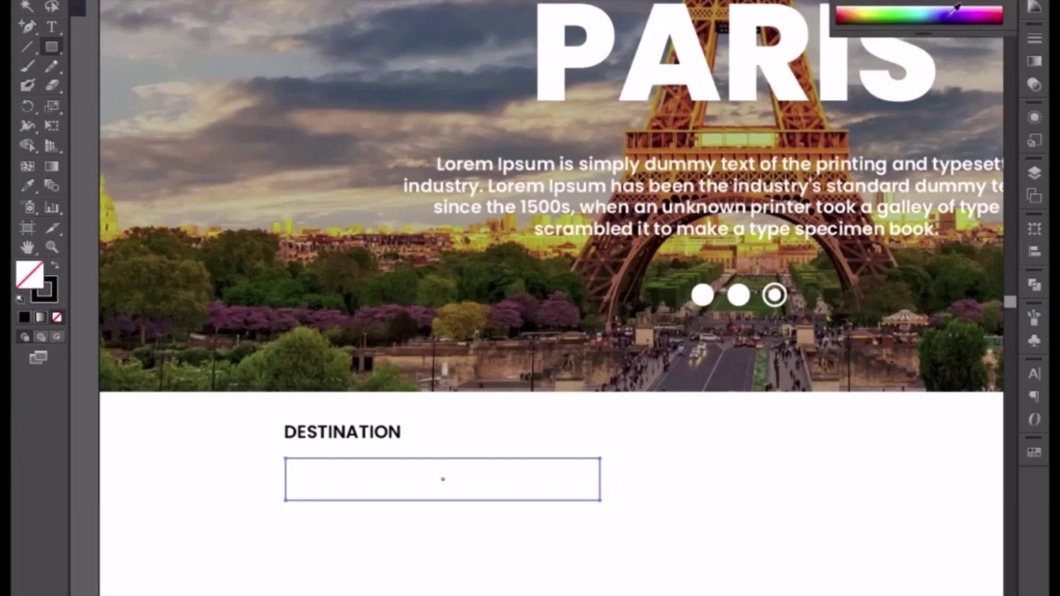
{"action": "left_click", "coordinate": [1040, 39]}
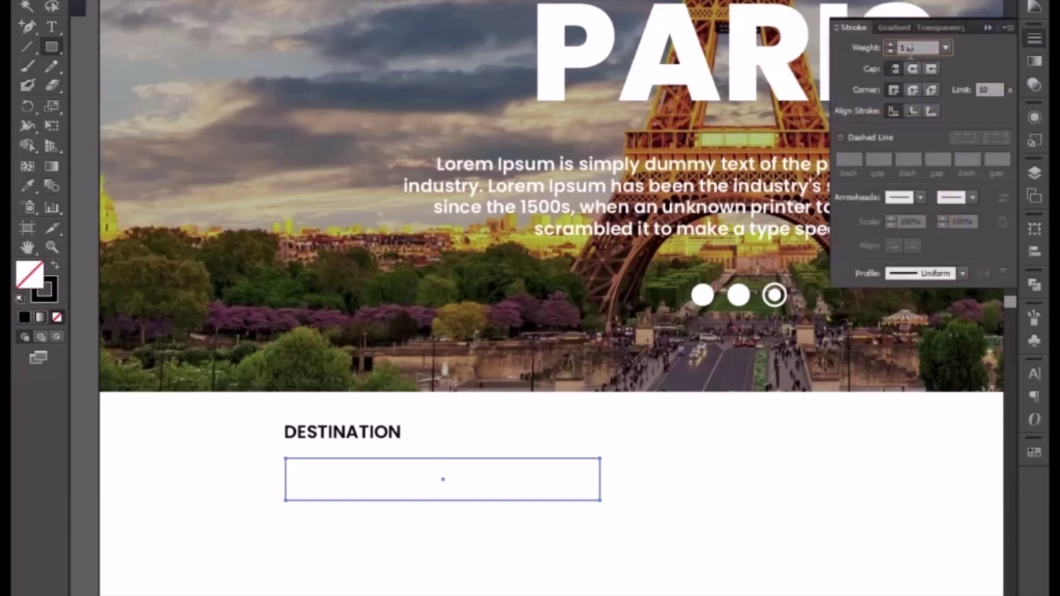
{"action": "key", "text": "Up"}
{"action": "key", "text": "Up"}
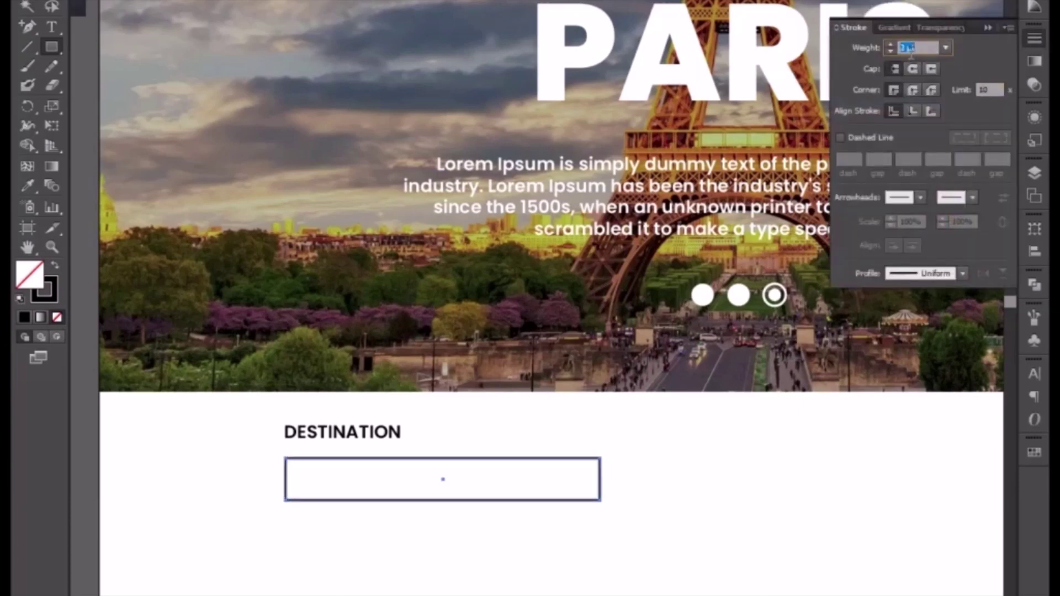
{"action": "key", "text": "Return"}
{"action": "key", "text": "v"}
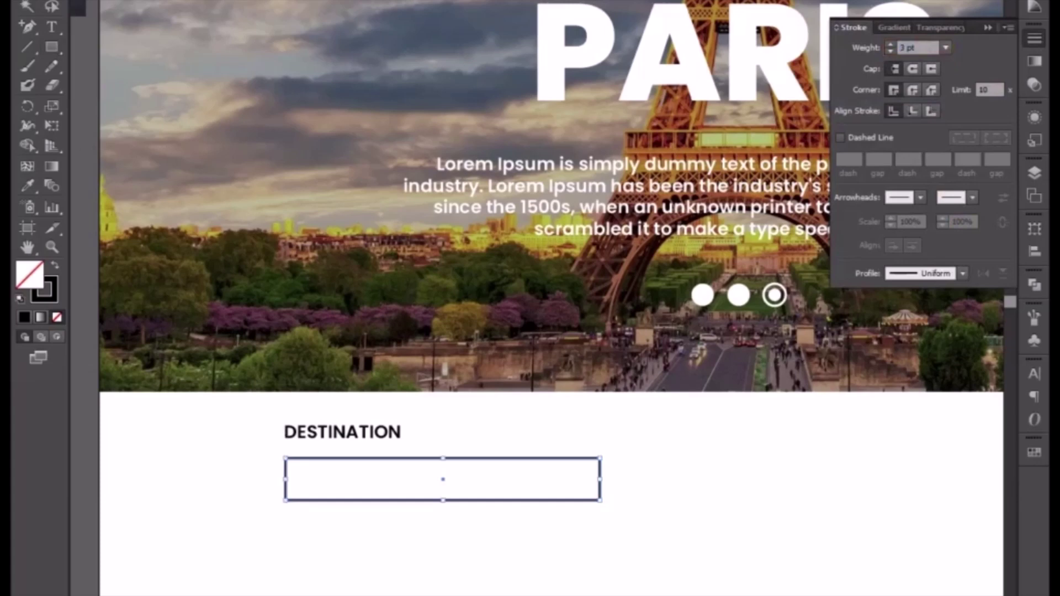
{"action": "left_click", "coordinate": [391, 590]}
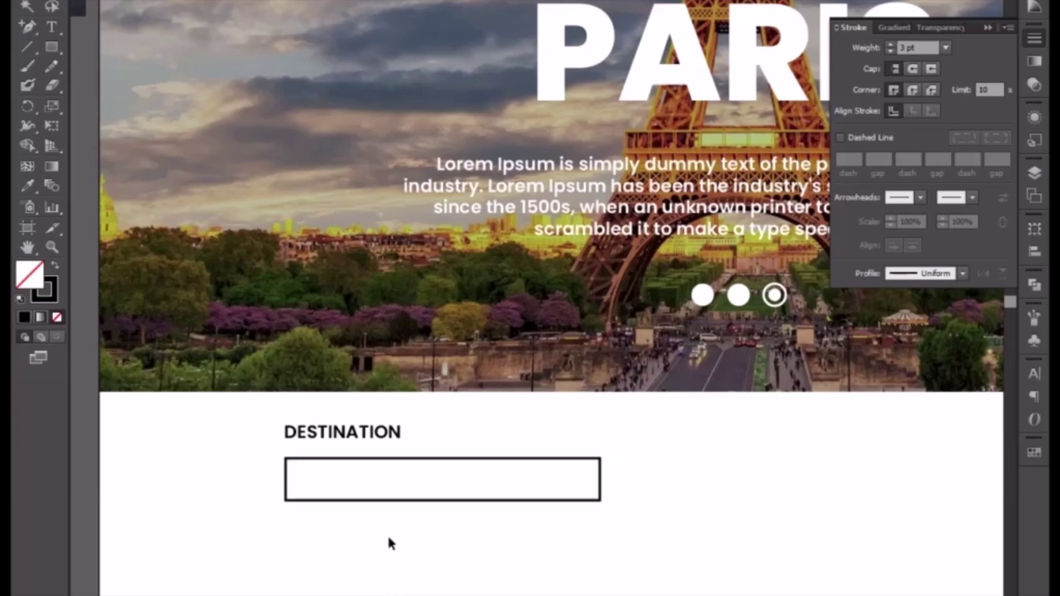
{"action": "left_click", "coordinate": [376, 500]}
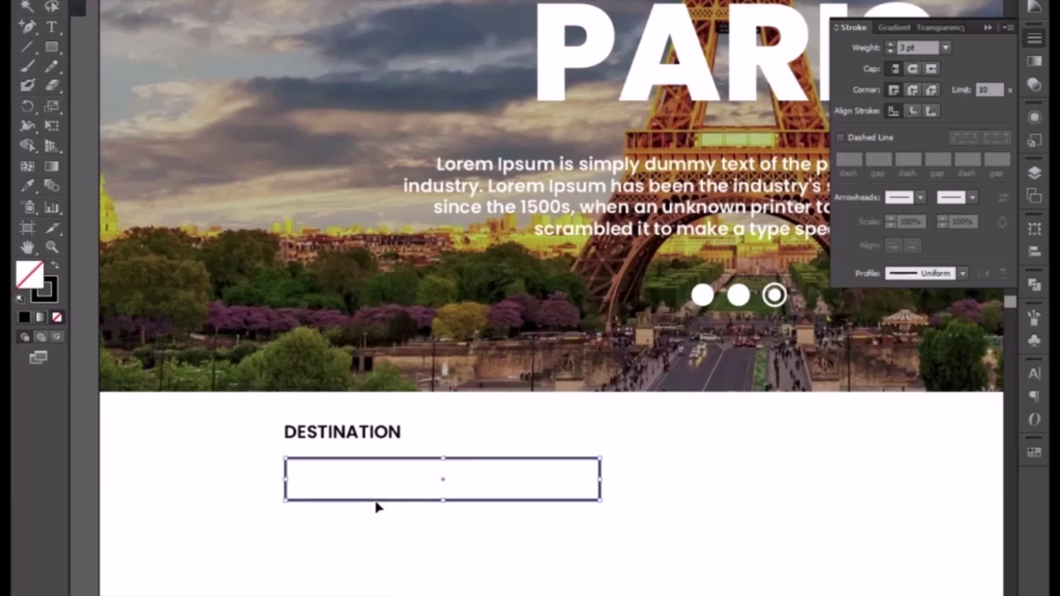
{"action": "key", "text": "Up"}
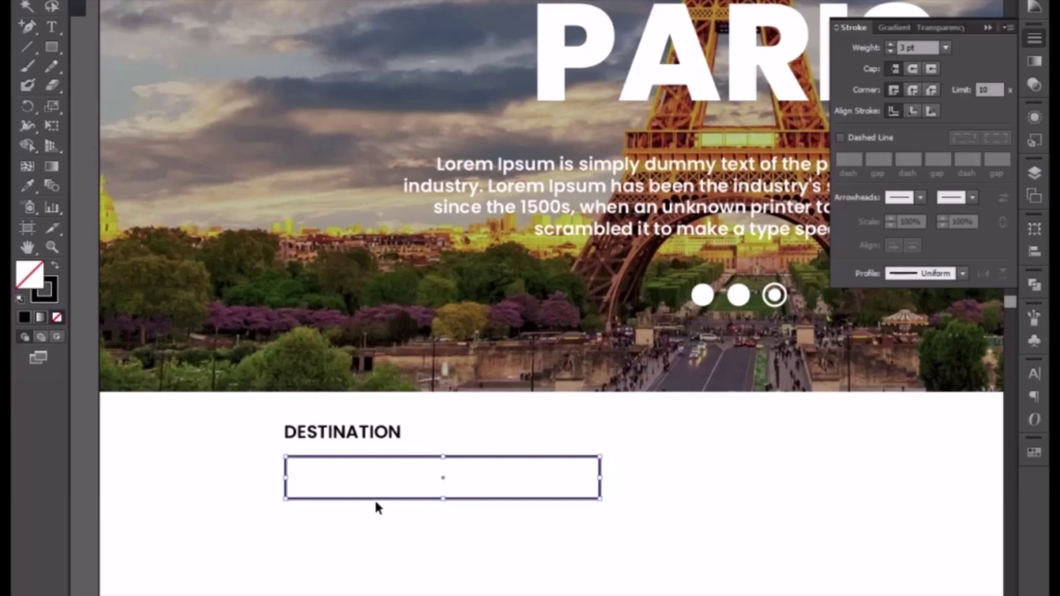
{"action": "left_click", "coordinate": [377, 533]}
Duplicate the DESTINATION label into the outlined box, slightly indented from its left edge
{"action": "left_click", "coordinate": [380, 432]}
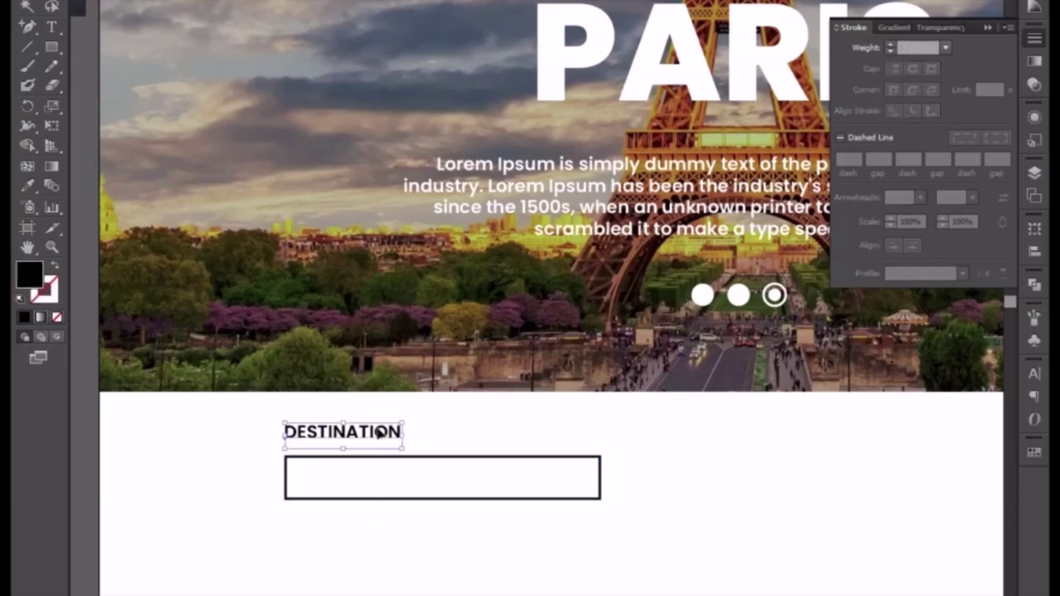
{"action": "left_click_drag", "start_coordinate": [380, 432], "coordinate": [399, 483]}
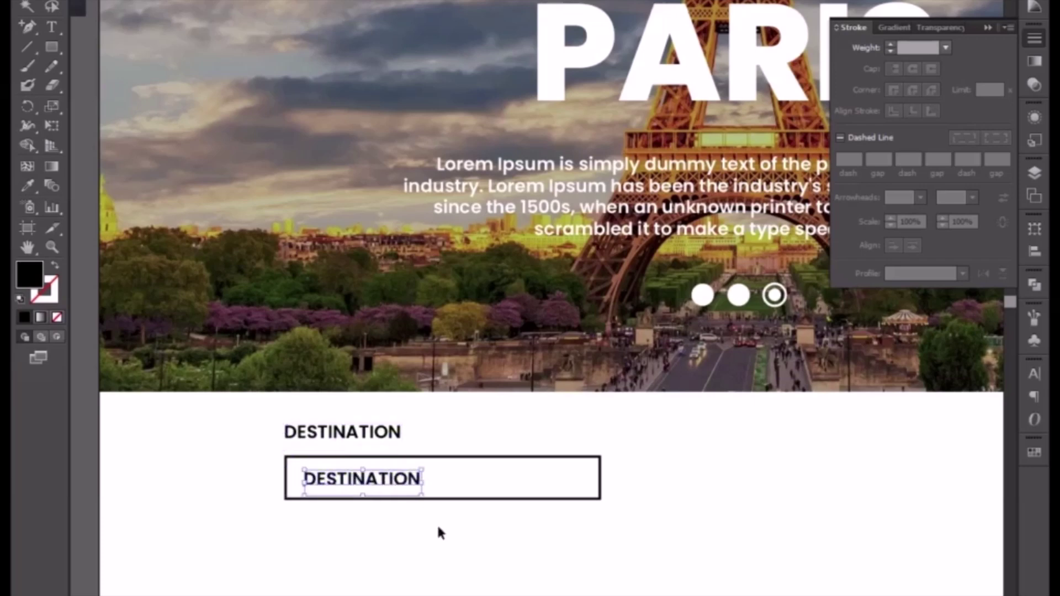
{"action": "left_click_drag", "start_coordinate": [439, 527], "coordinate": [389, 468]}
{"action": "left_click", "coordinate": [397, 481]}
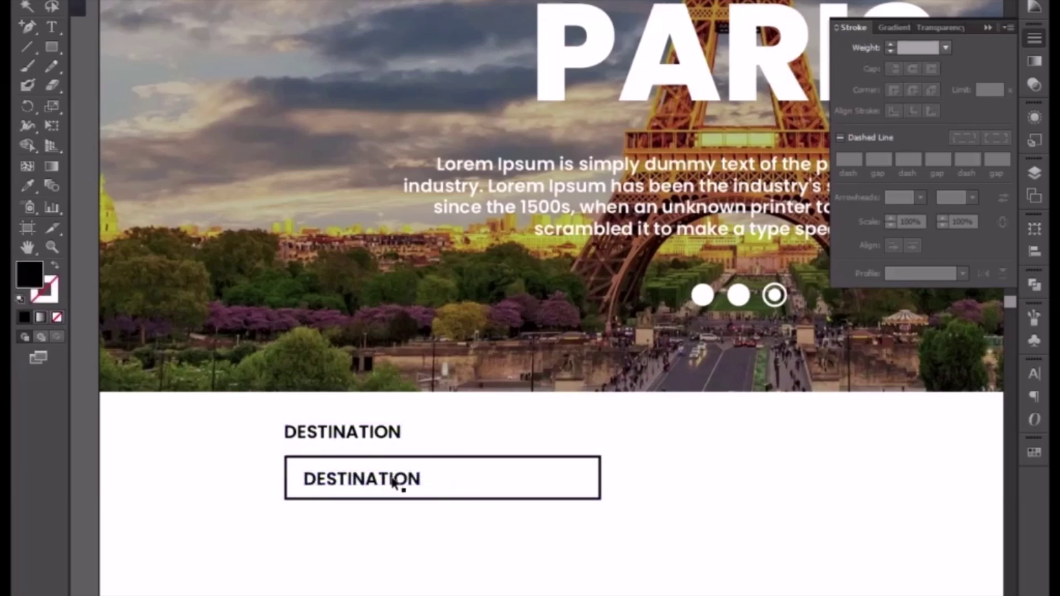
Replace the text inside the box with CITY, REGION OR KEYWORDS
{"action": "double_click", "coordinate": [393, 480]}
{"action": "double_click", "coordinate": [393, 480]}
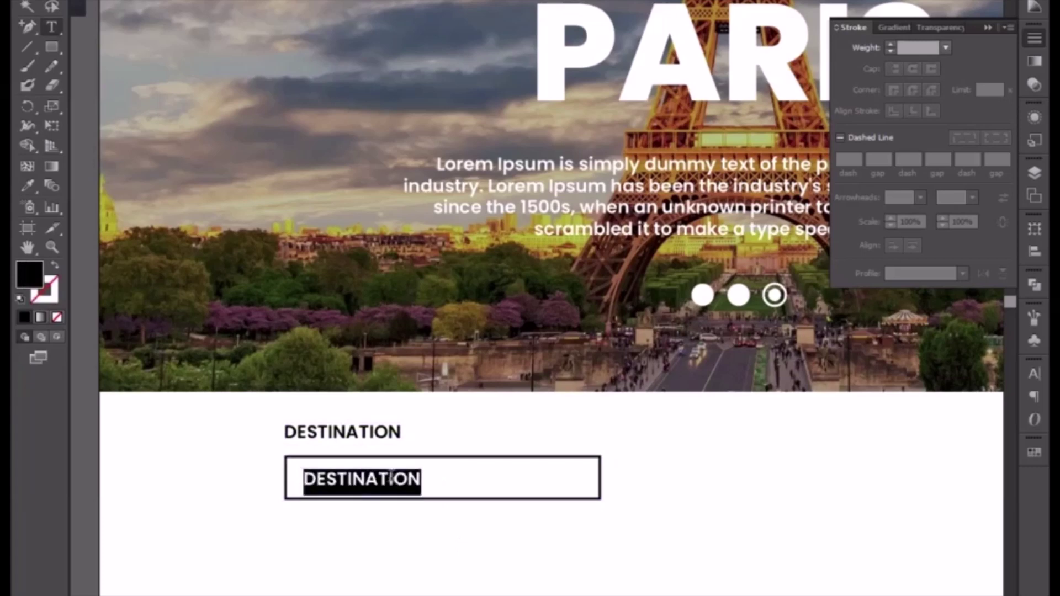
{"action": "type", "text": "C"}
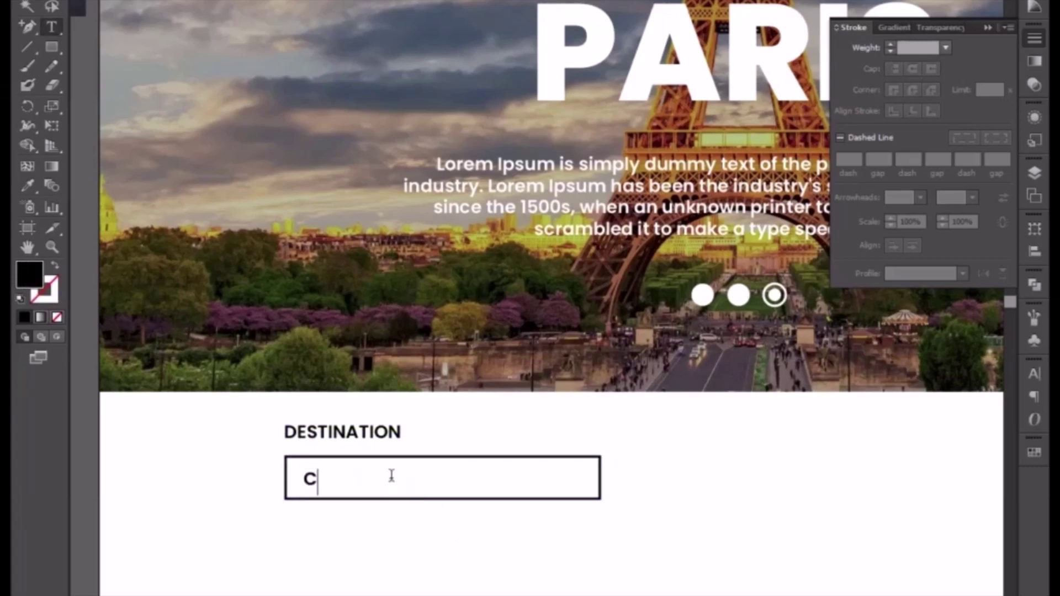
{"action": "key", "text": "BackSpace"}
{"action": "type", "text": "CIRY"}
{"action": "key", "text": "BackSpace"}
{"action": "key", "text": "BackSpace"}
{"action": "type", "text": "TU"}
{"action": "key", "text": "BackSpace"}
{"action": "type", "text": "Y, RE"}
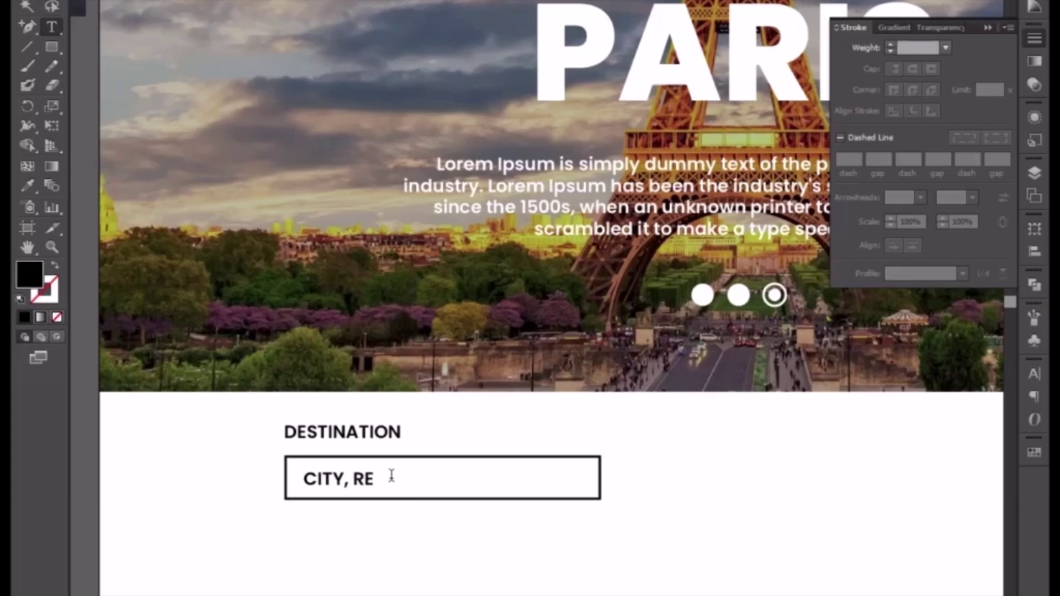
{"action": "type", "text": "GION OR KEY"}
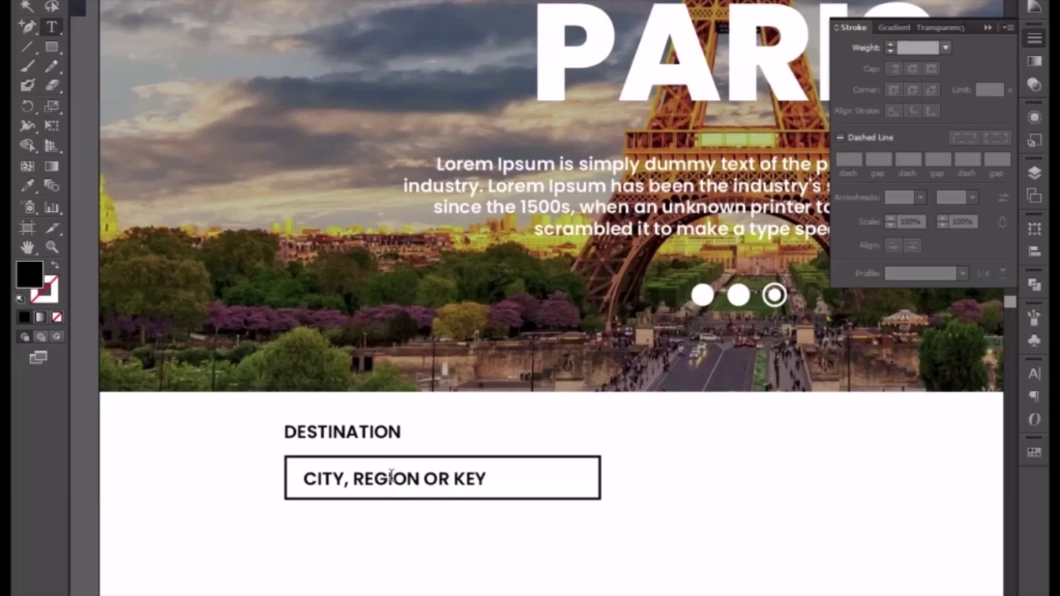
{"action": "type", "text": "WORDS"}
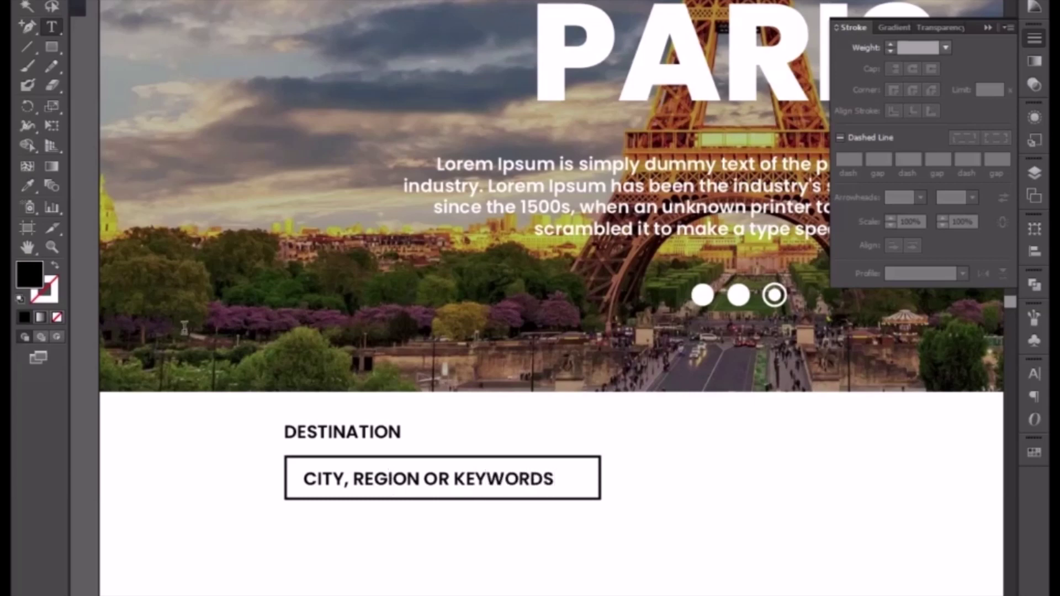
Recolour the CITY, REGION OR KEYWORDS placeholder to grey #848484 and set its font style to Regular
{"action": "left_click", "coordinate": [27, 8]}
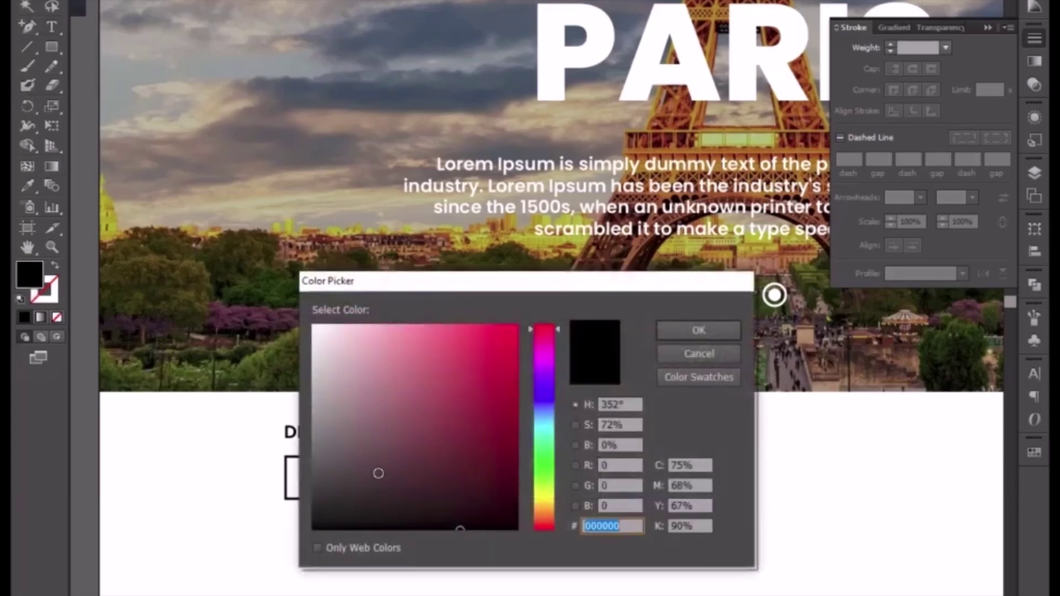
{"action": "left_click_drag", "start_coordinate": [321, 424], "coordinate": [314, 404]}
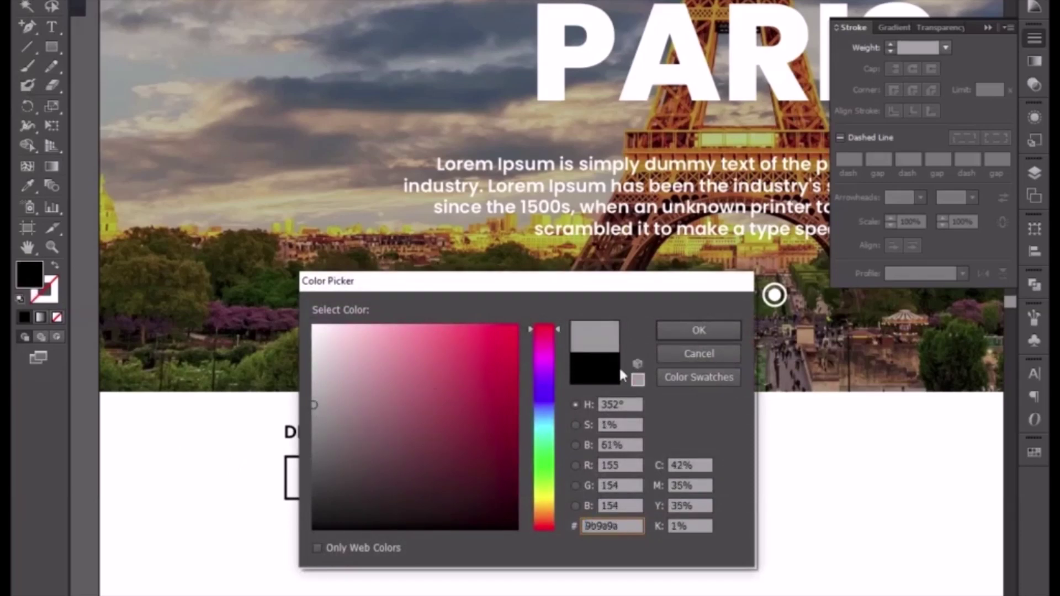
{"action": "left_click", "coordinate": [713, 338]}
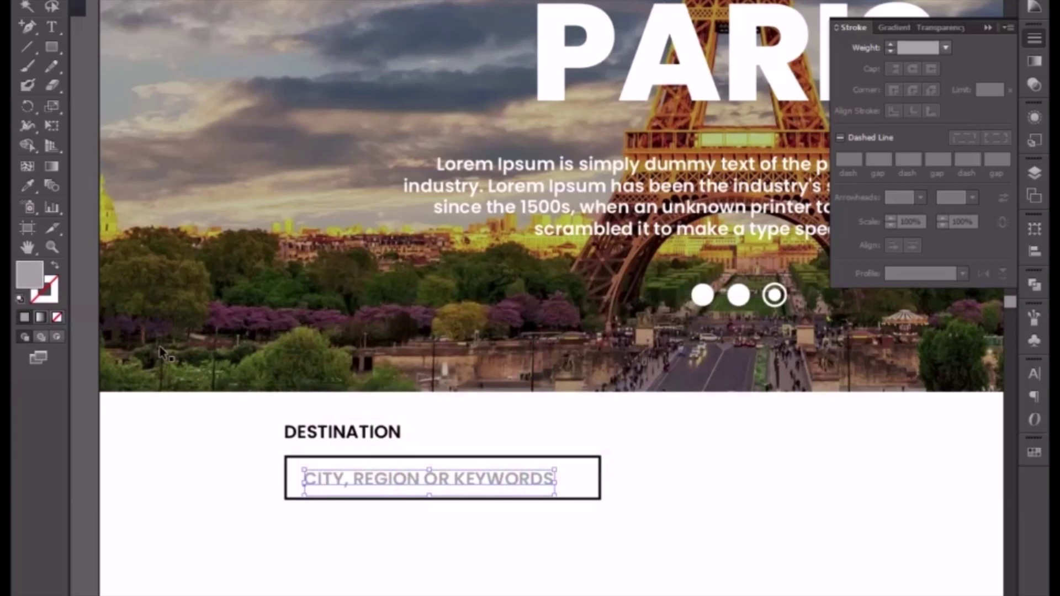
{"action": "double_click", "coordinate": [38, 281]}
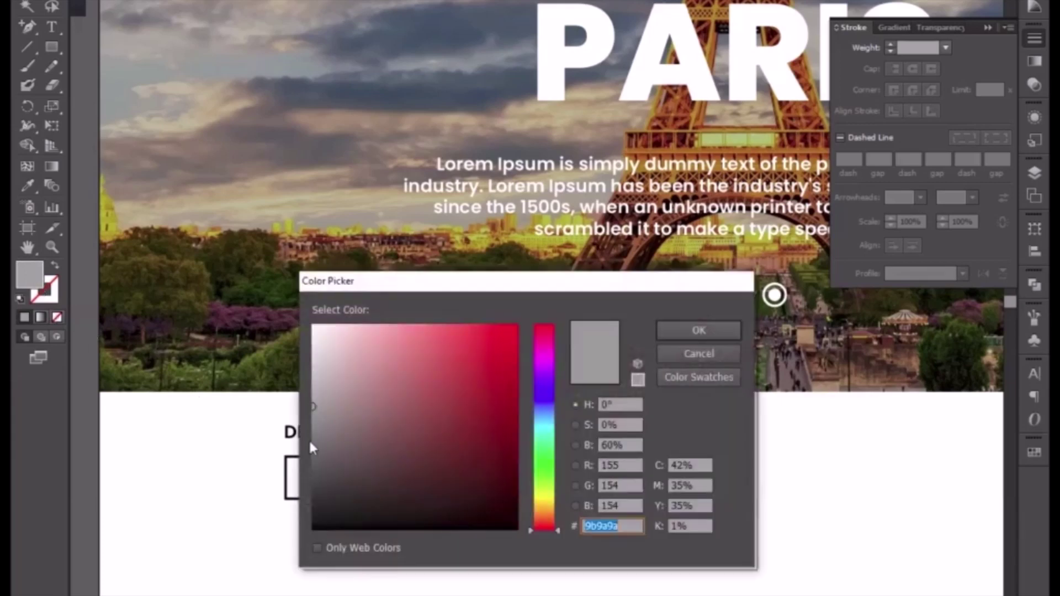
{"action": "left_click_drag", "start_coordinate": [312, 409], "coordinate": [313, 423]}
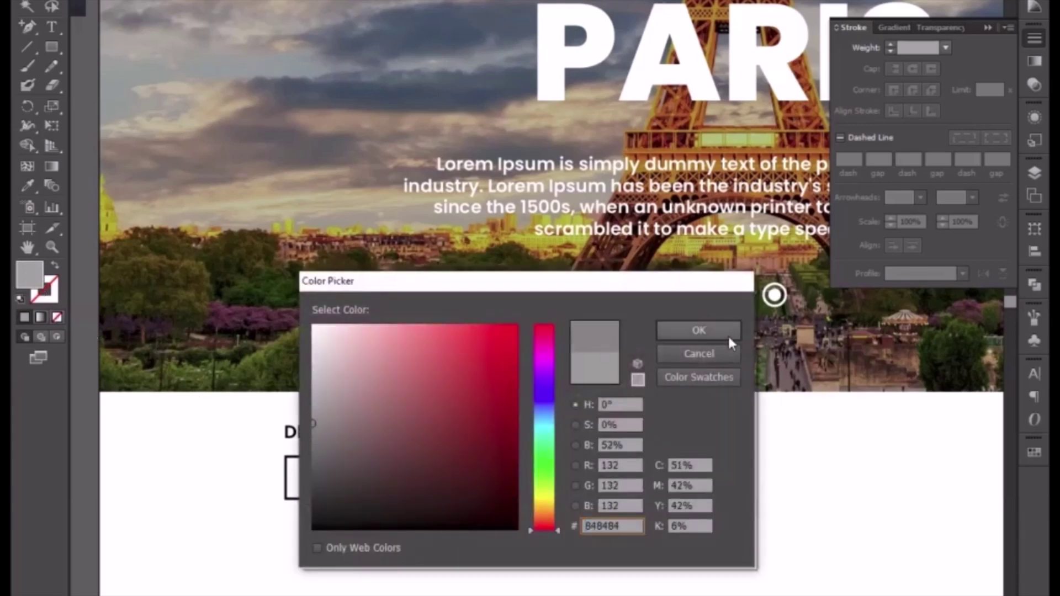
{"action": "left_click", "coordinate": [729, 339]}
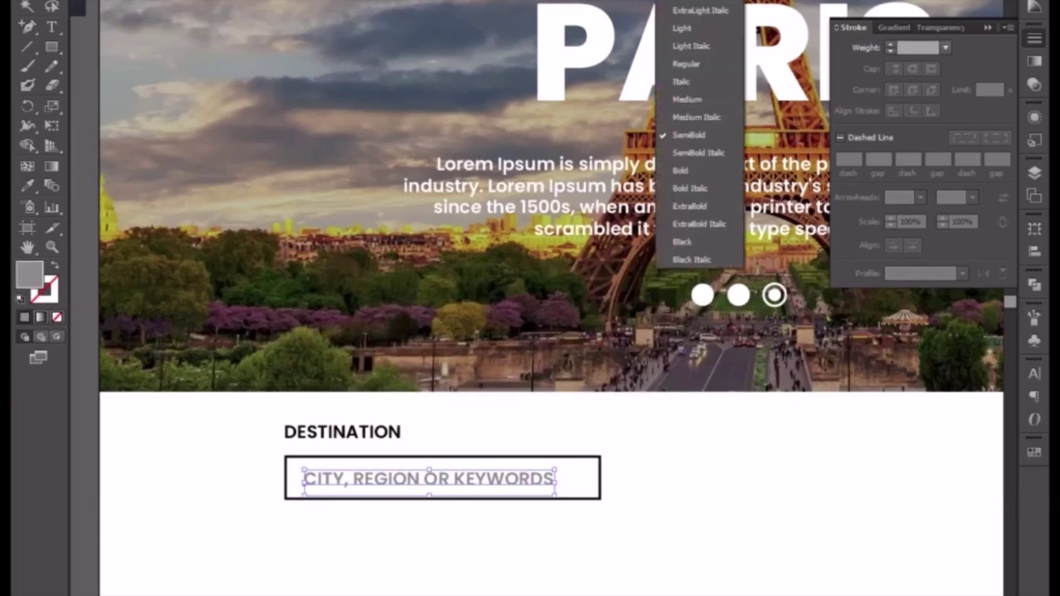
{"action": "left_click", "coordinate": [686, 66]}
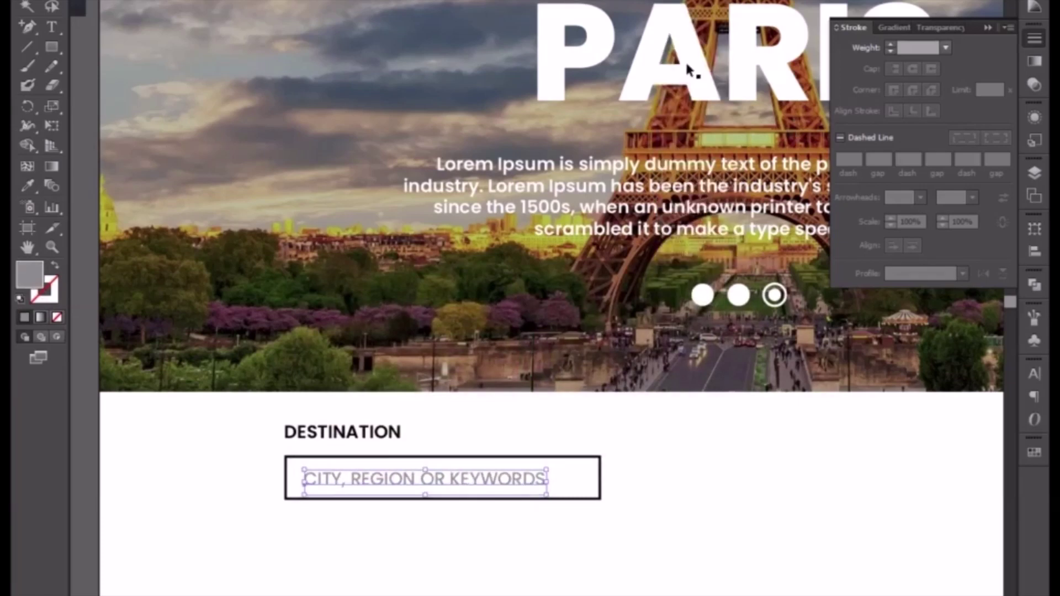
{"action": "left_click", "coordinate": [523, 565]}
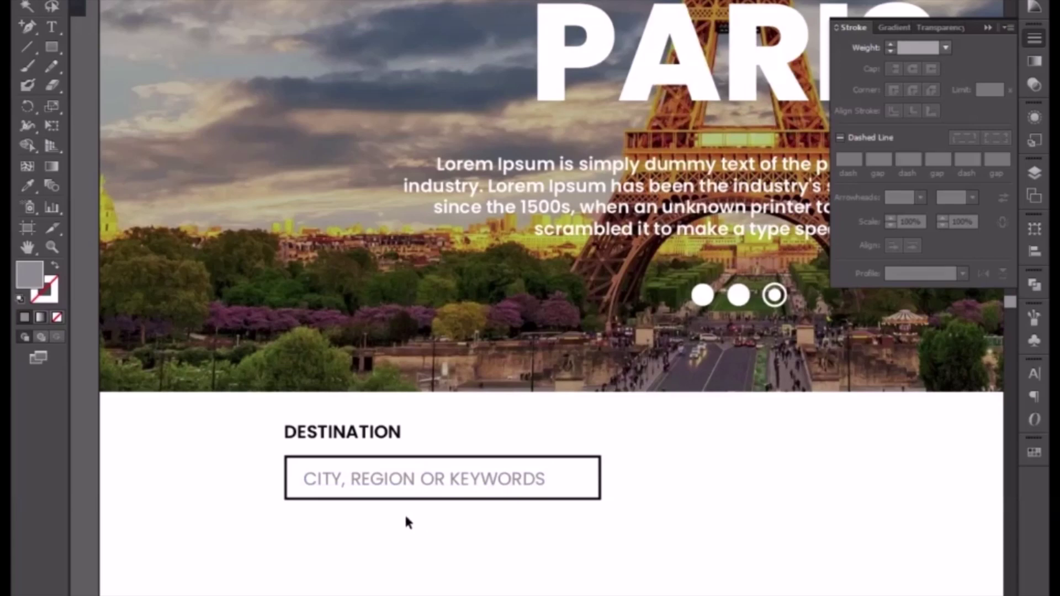
Duplicate the DESTINATION label, its box and placeholder text to the right, level with the original and separated by a small gap
{"action": "left_click_drag", "start_coordinate": [264, 431], "coordinate": [549, 530]}
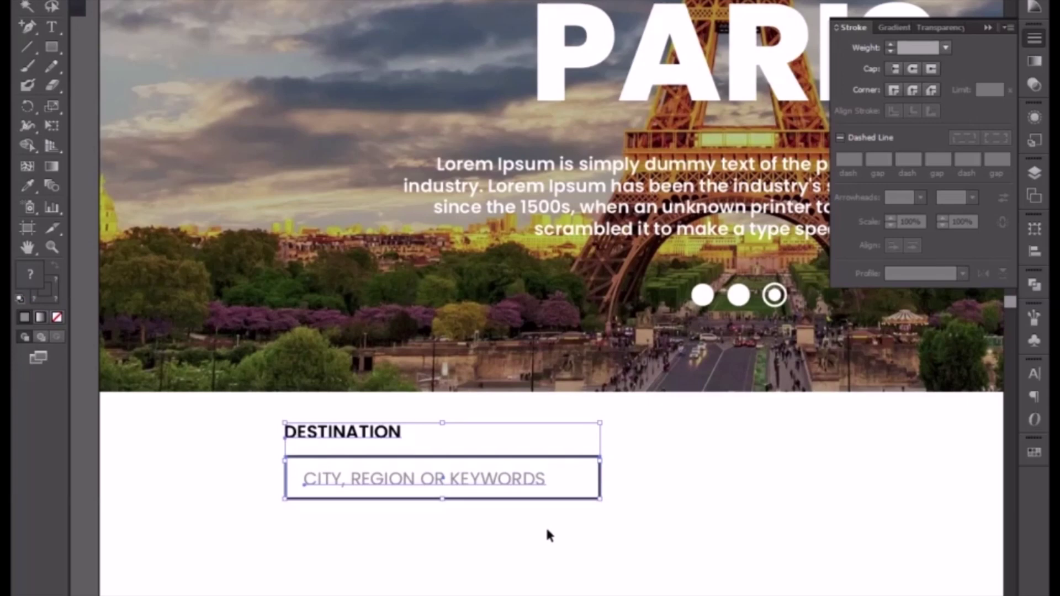
{"action": "left_click", "coordinate": [573, 549]}
{"action": "left_click_drag", "start_coordinate": [634, 552], "coordinate": [394, 533]}
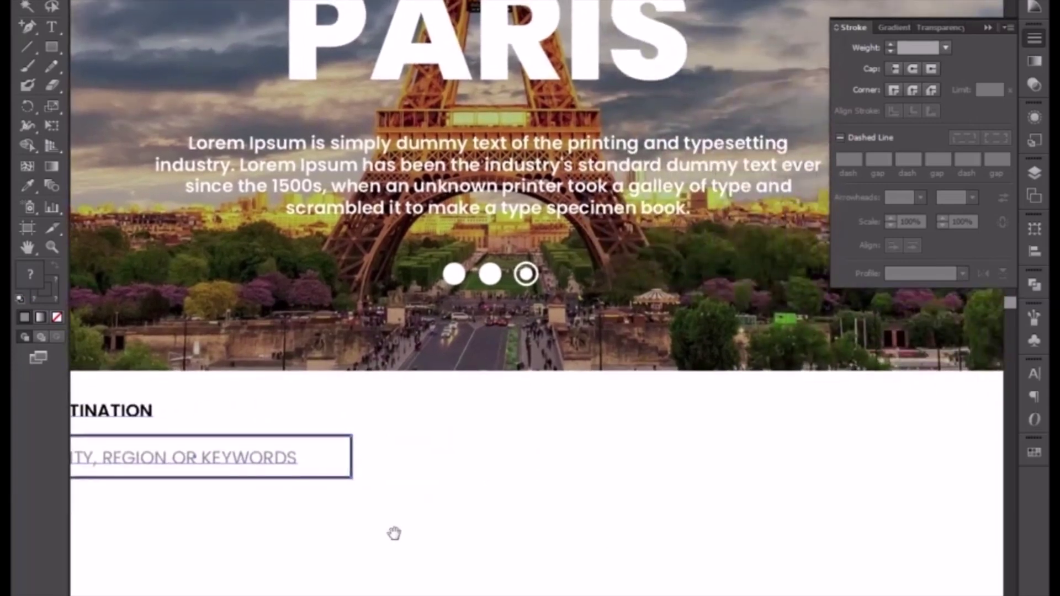
{"action": "left_click", "coordinate": [167, 418]}
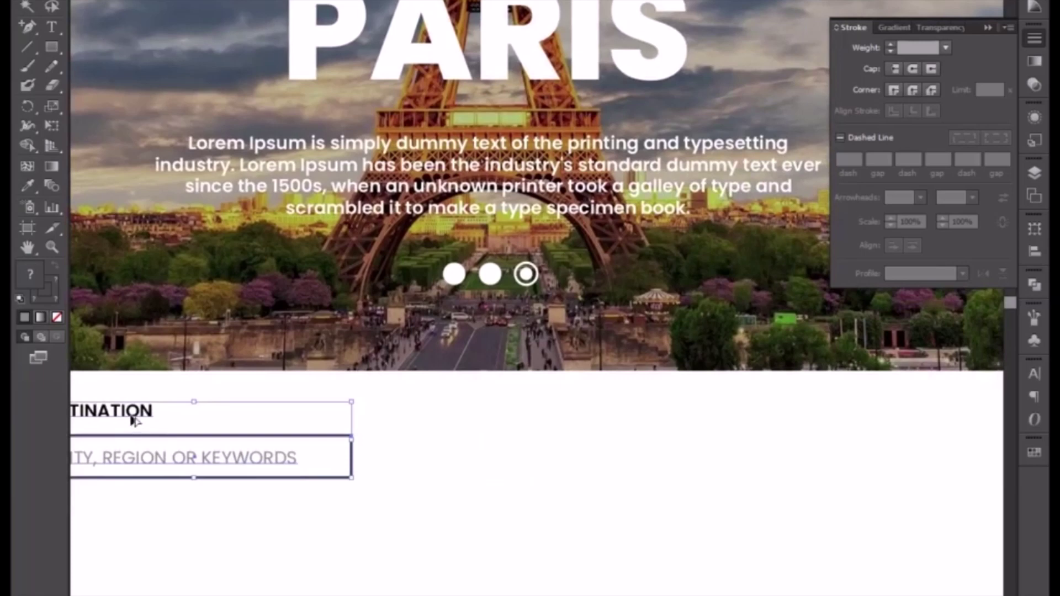
{"action": "left_click_drag", "start_coordinate": [133, 427], "coordinate": [514, 431]}
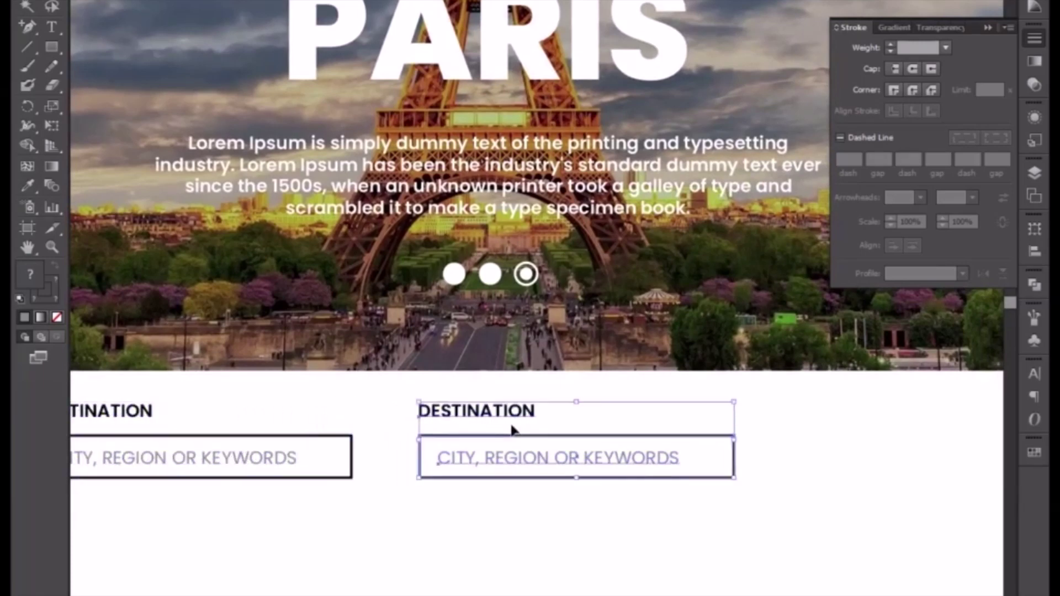
{"action": "left_click", "coordinate": [510, 559]}
Replace the duplicated field's label with DATE
{"action": "double_click", "coordinate": [484, 410]}
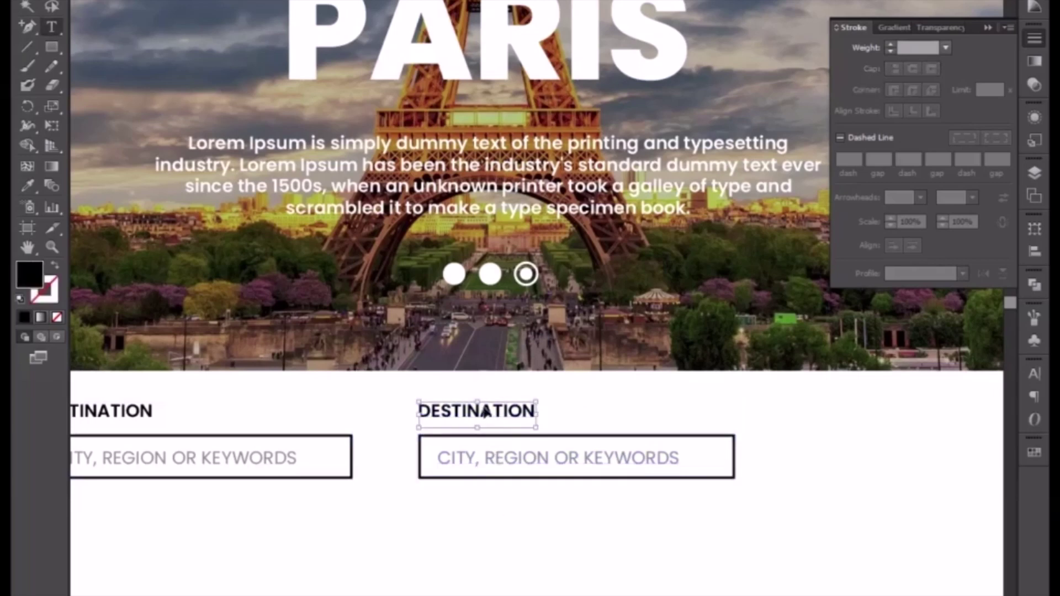
{"action": "double_click", "coordinate": [483, 409]}
{"action": "type", "text": "DATE"}
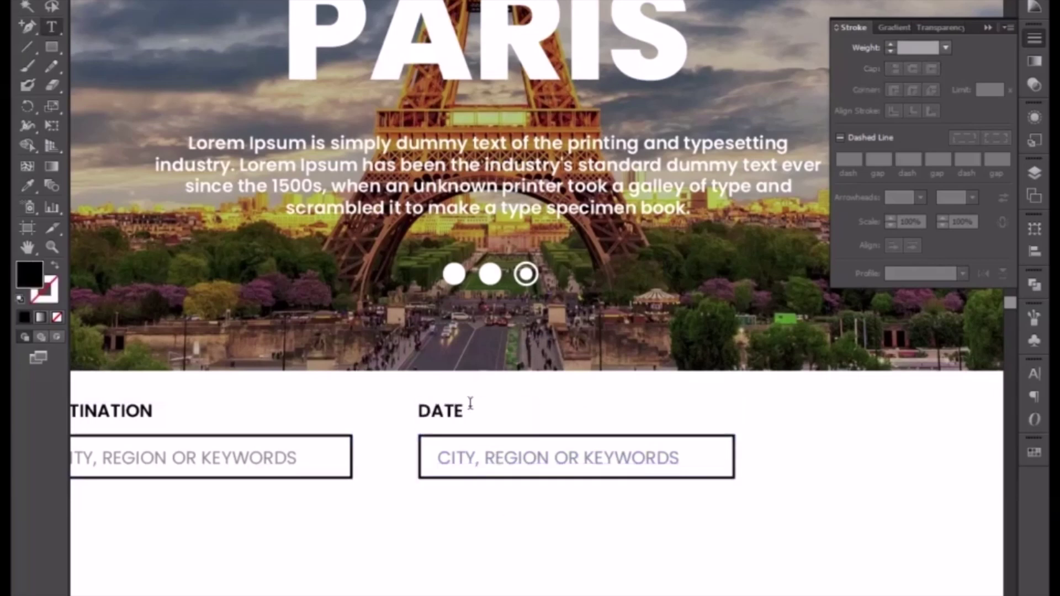
{"action": "left_click", "coordinate": [46, 5]}
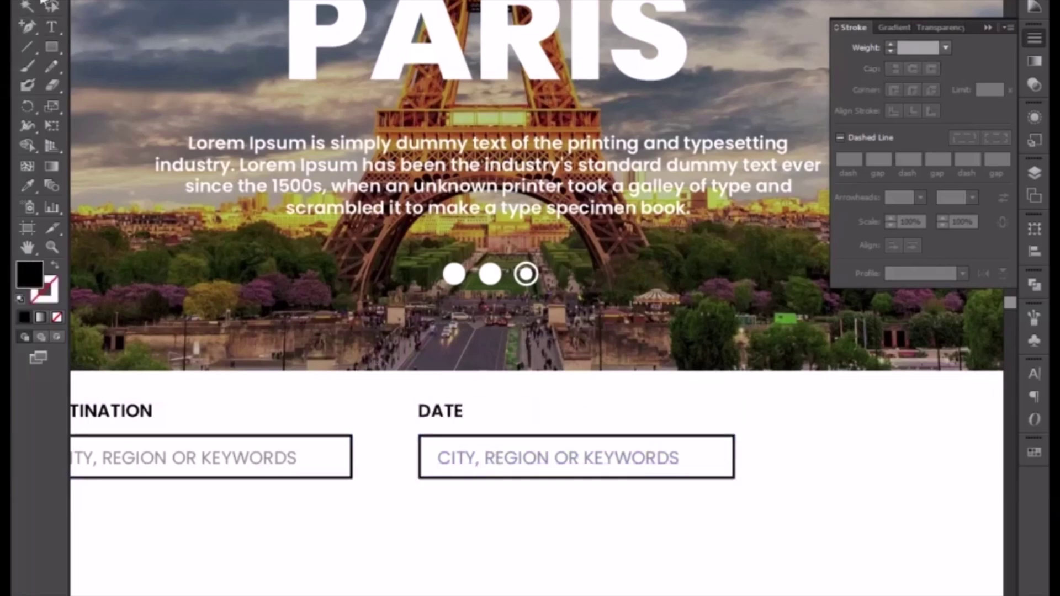
Replace the placeholder text inside the DATE box with DEPARTURE
{"action": "left_click", "coordinate": [532, 467]}
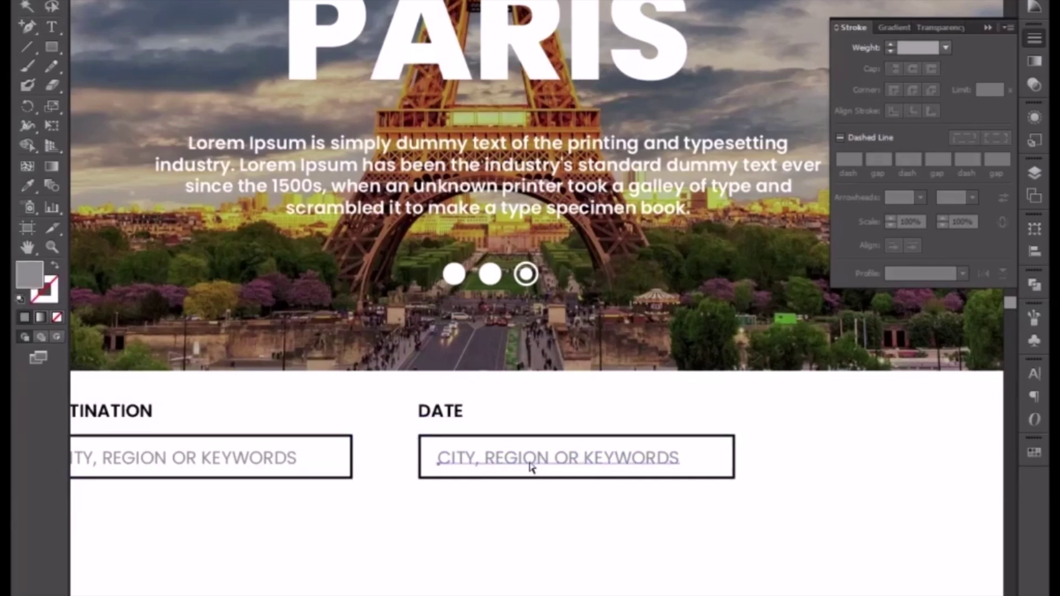
{"action": "double_click", "coordinate": [529, 464]}
{"action": "key", "text": "ctrl+a"}
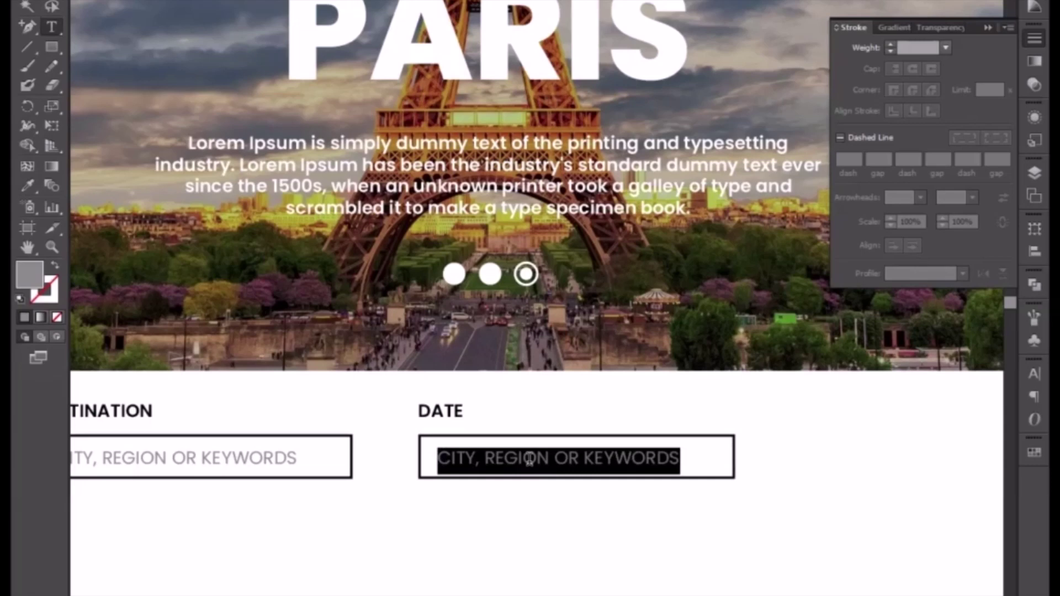
{"action": "type", "text": "DE"}
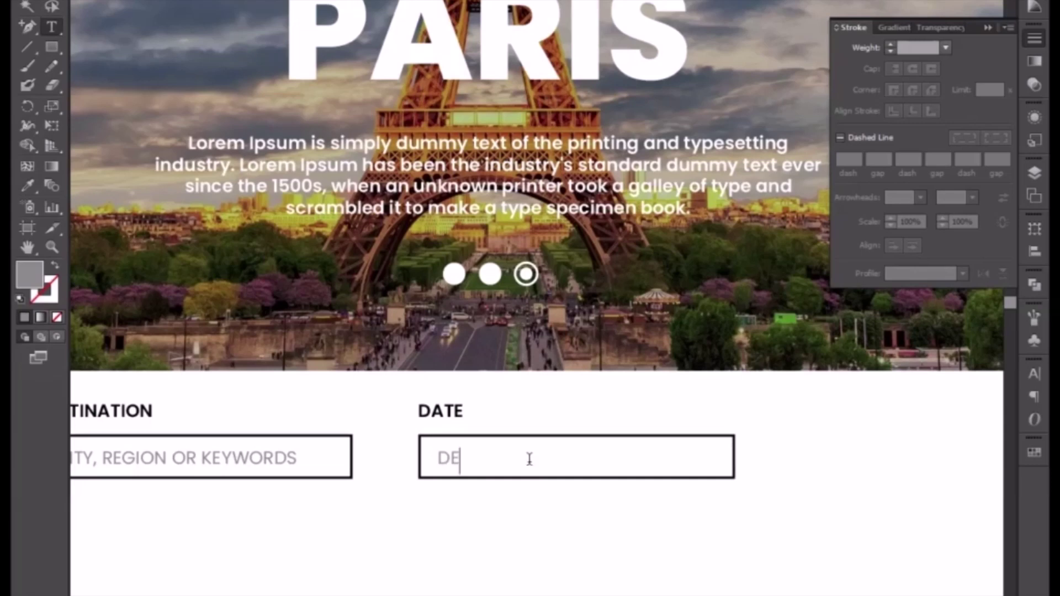
{"action": "type", "text": "PARTURE"}
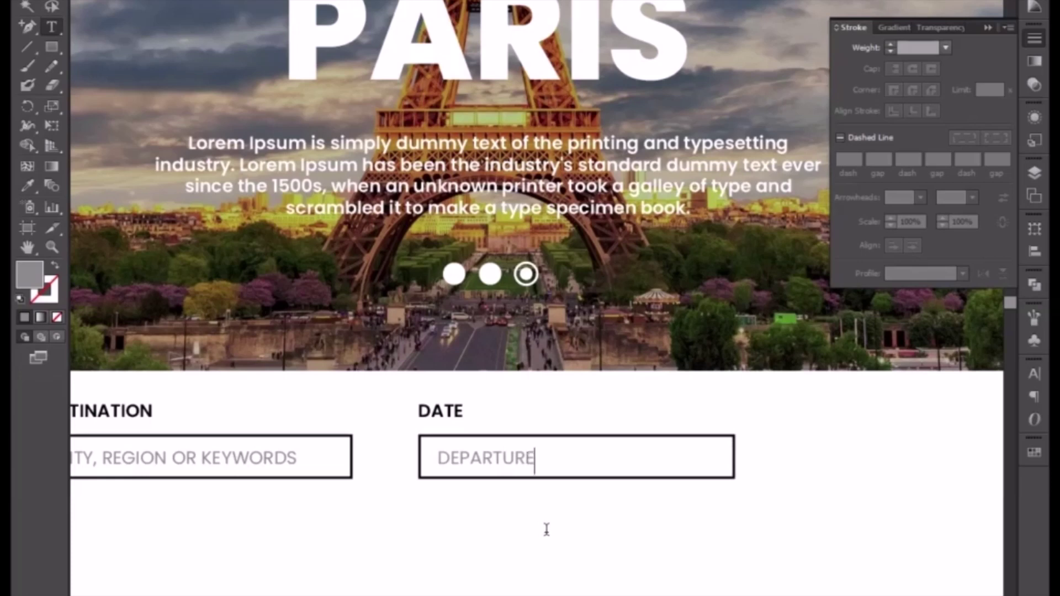
{"action": "left_click", "coordinate": [25, 1]}
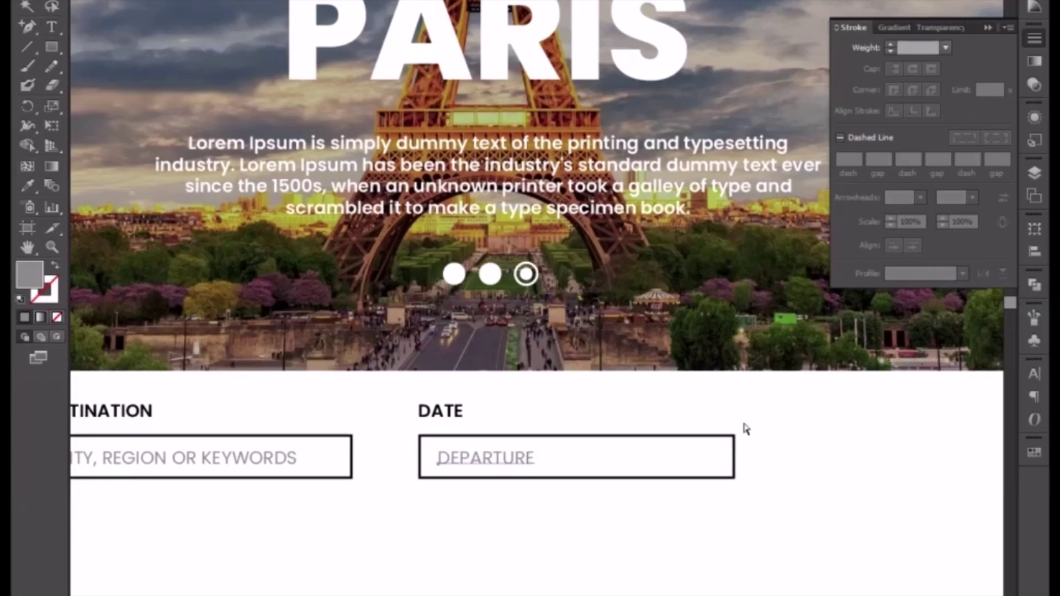
Shorten the DEPARTURE box to just over half its width by moving its right edge inward
{"action": "left_click_drag", "start_coordinate": [740, 424], "coordinate": [716, 509]}
{"action": "key", "text": "shift+Left"}
{"action": "key", "text": "shift+Left"}
{"action": "key", "text": "shift+Left"}
{"action": "key", "text": "shift+Left"}
{"action": "key", "text": "shift+Left"}
{"action": "key", "text": "shift+Left"}
{"action": "key", "text": "shift+Left"}
{"action": "key", "text": "shift+Left"}
{"action": "key", "text": "shift+Left"}
{"action": "key", "text": "shift+Left"}
{"action": "key", "text": "shift+Left"}
{"action": "key", "text": "shift+Left"}
{"action": "key", "text": "shift+Left"}
{"action": "key", "text": "shift+Left"}
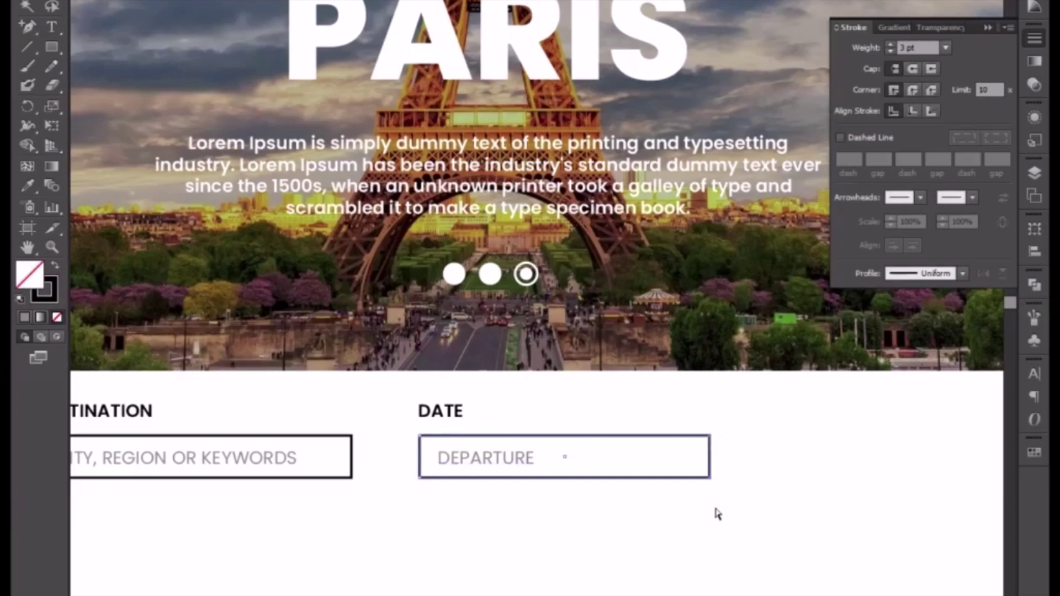
{"action": "key", "text": "shift+Left"}
{"action": "key", "text": "shift+Left"}
{"action": "key", "text": "shift+Left"}
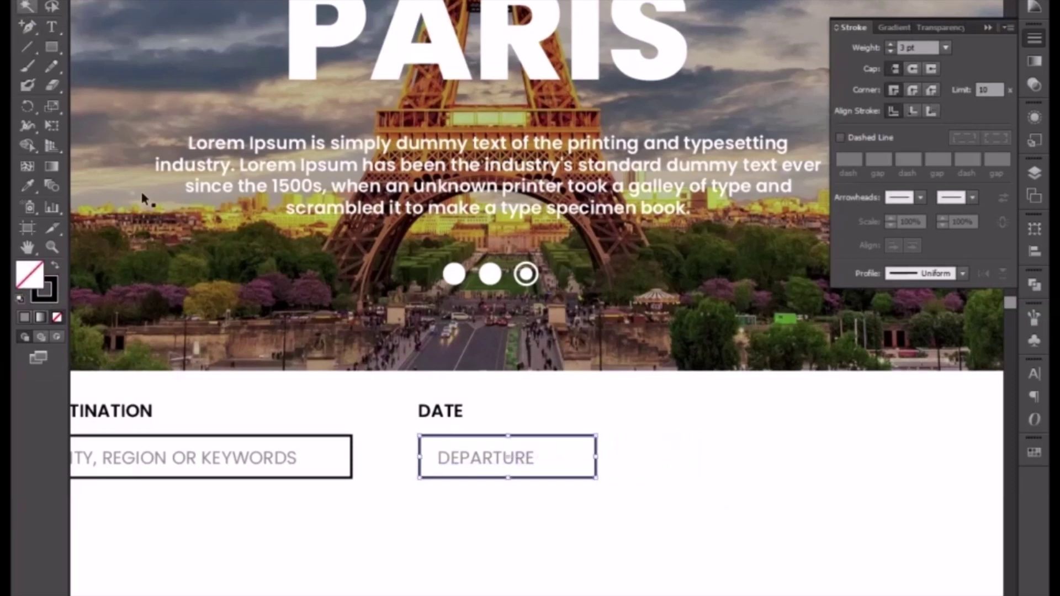
Duplicate the DEPARTURE box and its text to the right, leaving a narrow gap between the two boxes
{"action": "left_click_drag", "start_coordinate": [558, 520], "coordinate": [445, 465]}
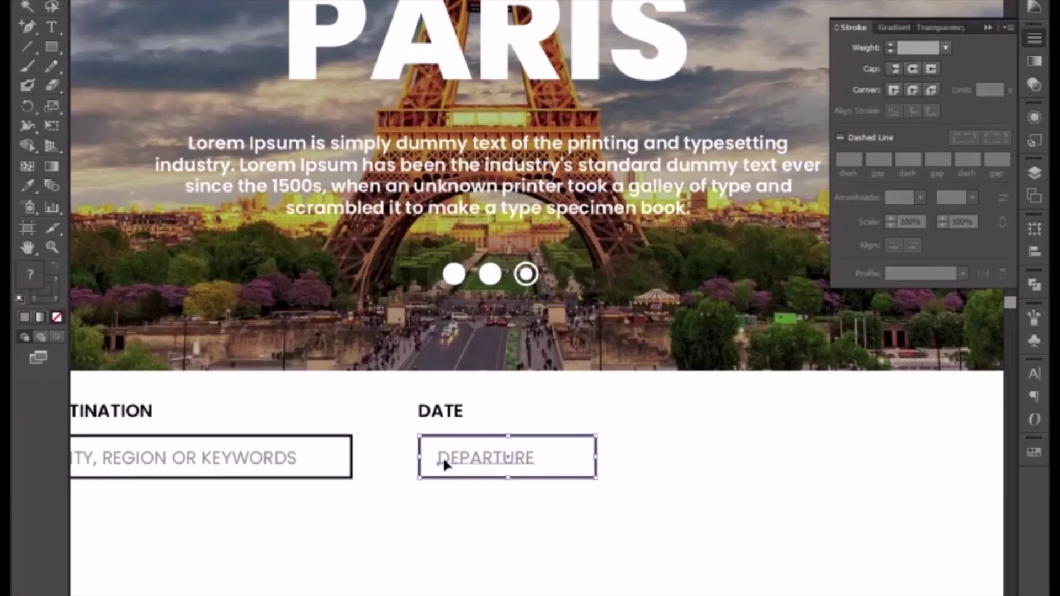
{"action": "left_click", "coordinate": [575, 493]}
{"action": "left_click_drag", "start_coordinate": [601, 502], "coordinate": [404, 492]}
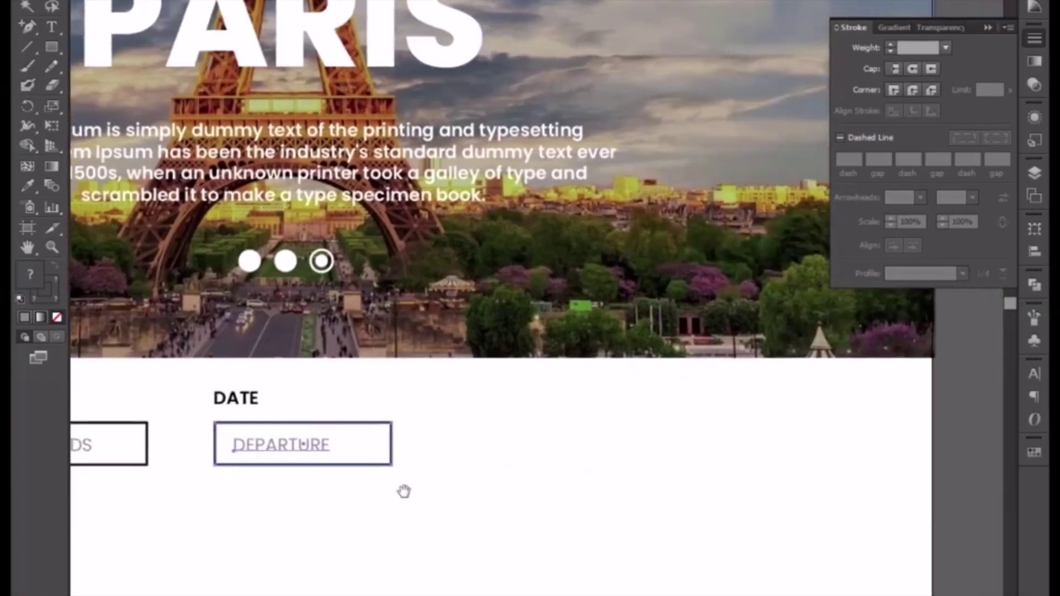
{"action": "left_click", "coordinate": [302, 460]}
{"action": "left_click_drag", "start_coordinate": [303, 459], "coordinate": [497, 451]}
Replace the text in the second date box with ARRIVAL
{"action": "key", "text": "t"}
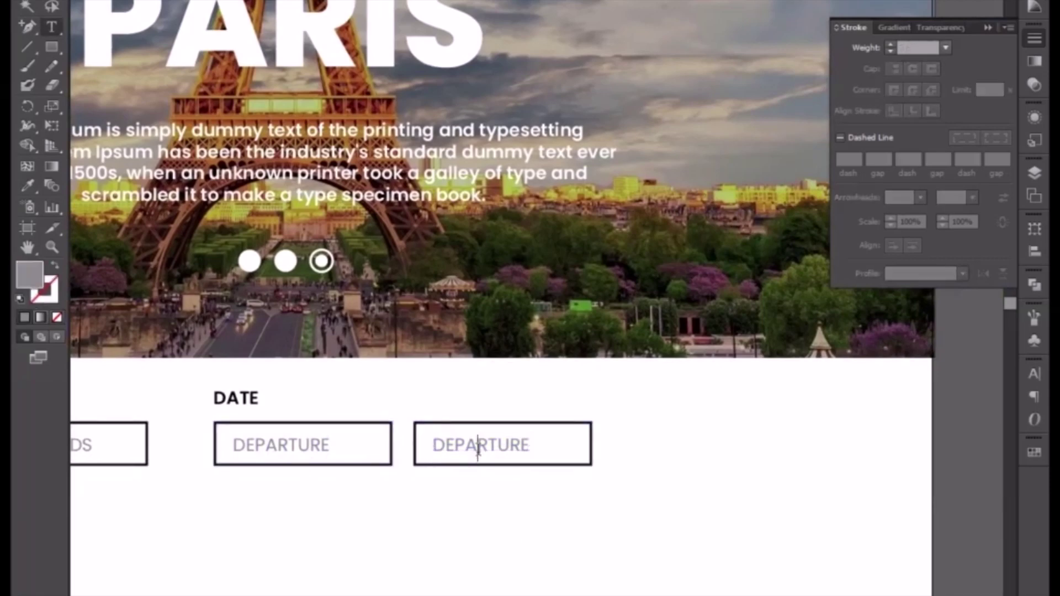
{"action": "double_click", "coordinate": [478, 448]}
{"action": "type", "text": "ARRIVAL"}
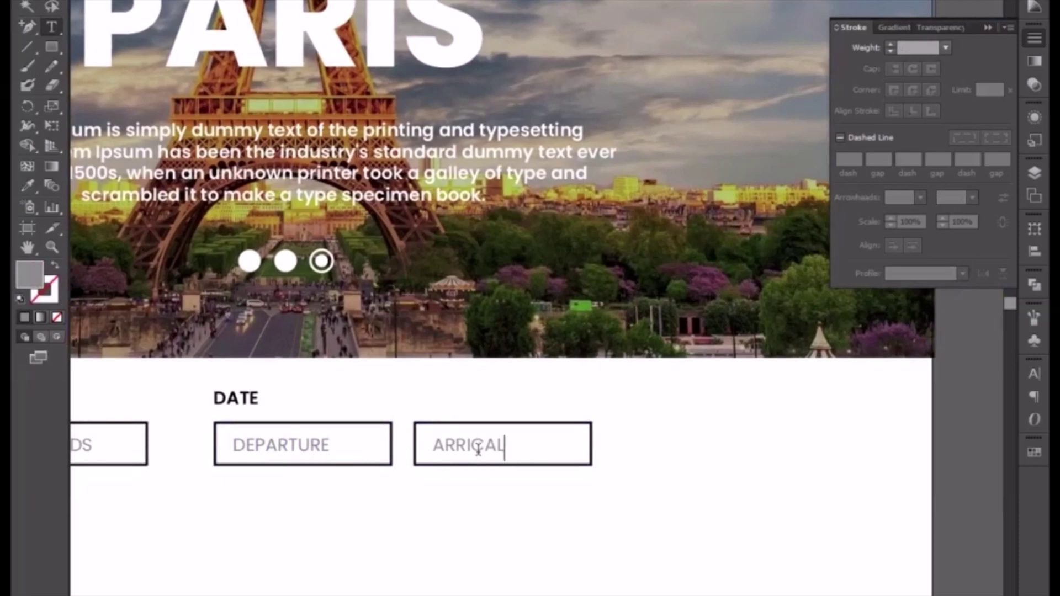
{"action": "type", "text": "=="}
{"action": "key", "text": "BackSpace"}
{"action": "key", "text": "BackSpace"}
{"action": "key", "text": "BackSpace"}
{"action": "key", "text": "BackSpace"}
{"action": "key", "text": "BackSpace"}
{"action": "type", "text": "VAL"}
{"action": "key", "text": "Escape"}
Nudge the DATE label and both date boxes slightly left, closer to the DESTINATION field
{"action": "left_click_drag", "start_coordinate": [191, 388], "coordinate": [487, 489]}
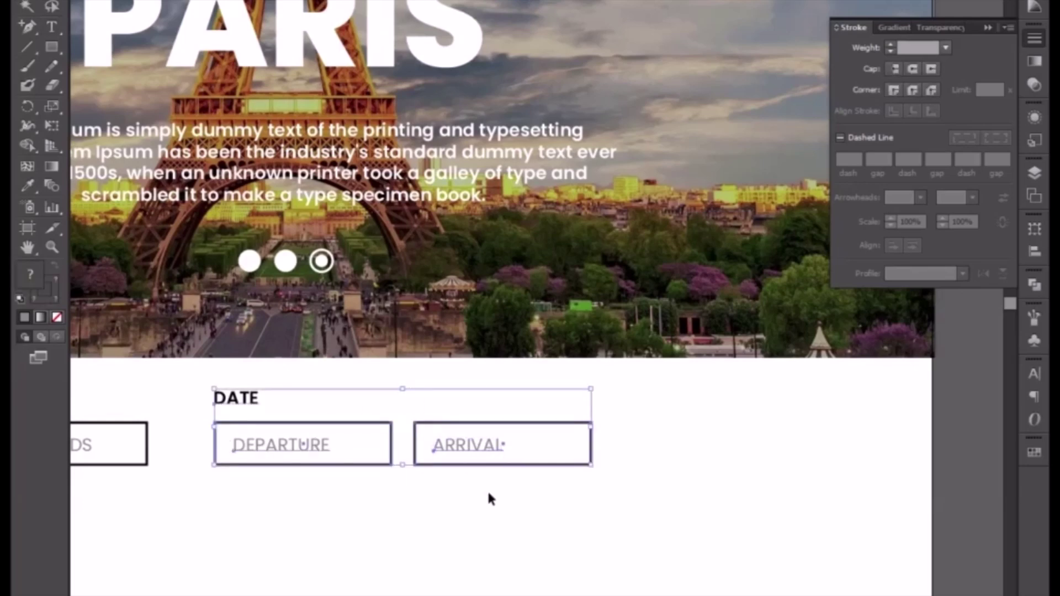
{"action": "key", "text": "shift+Left"}
{"action": "key", "text": "shift+Left"}
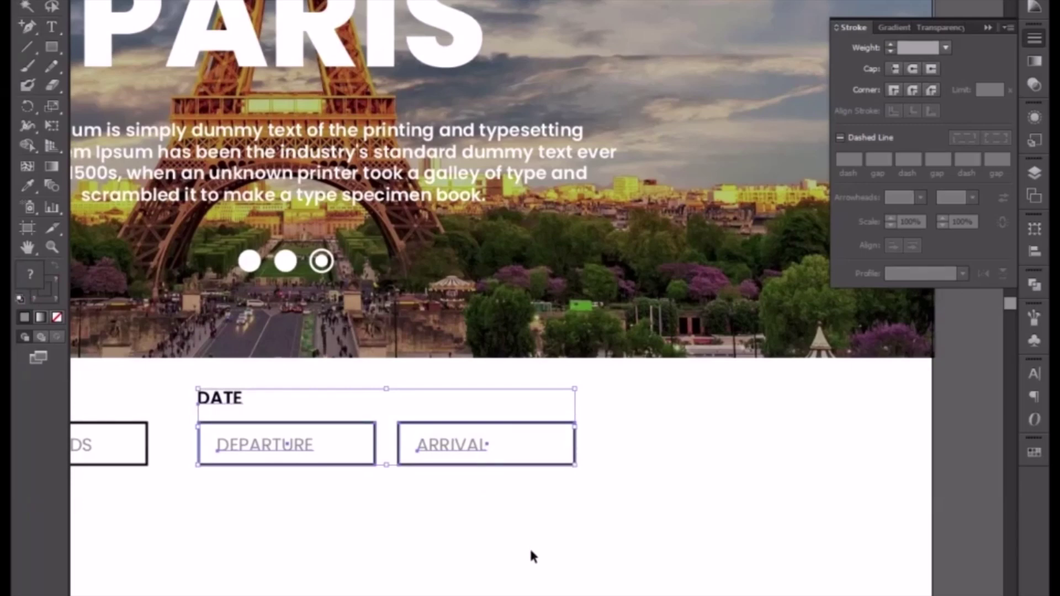
{"action": "key", "text": "Left"}
{"action": "key", "text": "Left"}
{"action": "key", "text": "Left"}
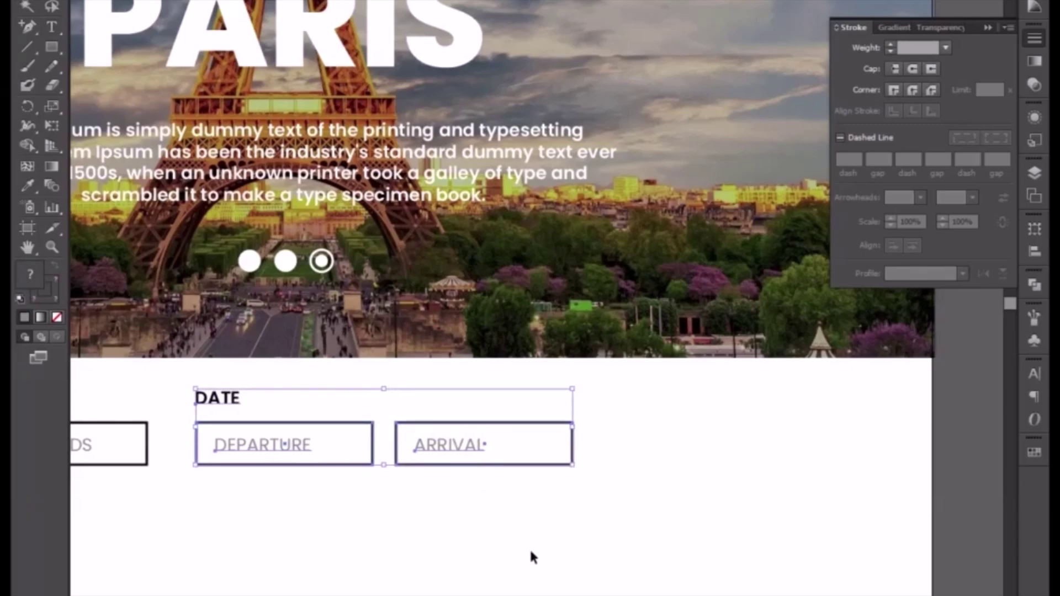
Move the whole row of DESTINATION and DATE fields left toward the artboard's edge, leaving a modest margin
{"action": "key", "text": "ctrl+minus"}
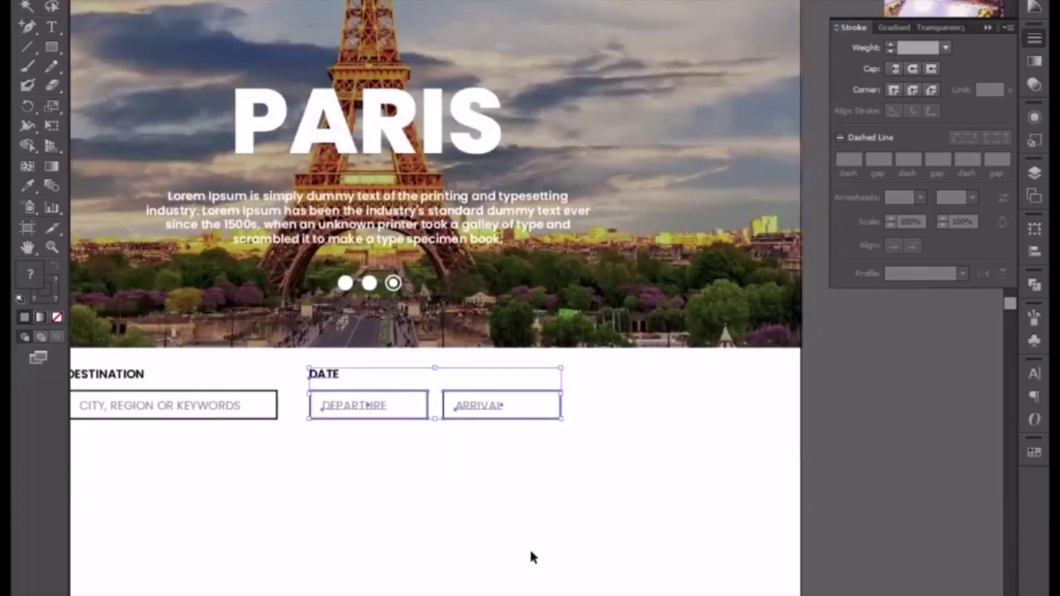
{"action": "left_click_drag", "start_coordinate": [386, 523], "coordinate": [520, 486]}
{"action": "left_click_drag", "start_coordinate": [145, 339], "coordinate": [649, 408]}
{"action": "key", "text": "Left"}
{"action": "key", "text": "Left"}
{"action": "key", "text": "Left"}
{"action": "key", "text": "Left"}
{"action": "key", "text": "Left"}
{"action": "key", "text": "Left"}
{"action": "key", "text": "Left"}
{"action": "key", "text": "Left"}
{"action": "key", "text": "Left"}
{"action": "key", "text": "Left"}
{"action": "key", "text": "Left"}
{"action": "key", "text": "Left"}
{"action": "key", "text": "Left"}
{"action": "key", "text": "Left"}
{"action": "key", "text": "Left"}
{"action": "key", "text": "Left"}
{"action": "key", "text": "Left"}
{"action": "key", "text": "Left"}
{"action": "key", "text": "Left"}
{"action": "key", "text": "Left"}
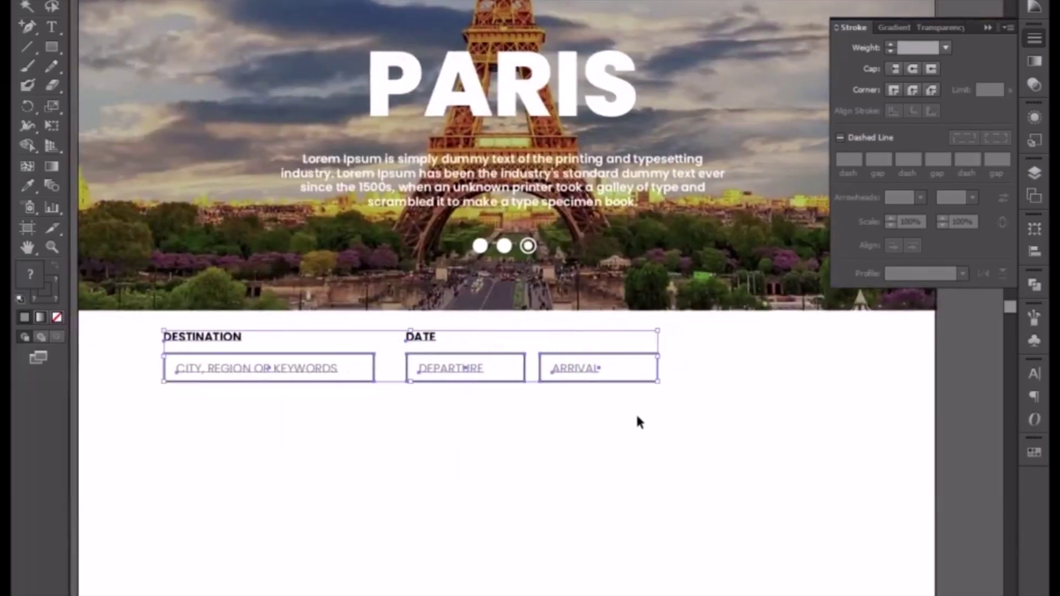
{"action": "key", "text": "Left"}
{"action": "key", "text": "Left"}
{"action": "key", "text": "Left"}
{"action": "key", "text": "Left"}
{"action": "key", "text": "Left"}
{"action": "key", "text": "Left"}
{"action": "key", "text": "Left"}
{"action": "key", "text": "Left"}
{"action": "key", "text": "Left"}
{"action": "key", "text": "Left"}
{"action": "key", "text": "Left"}
{"action": "key", "text": "Left"}
{"action": "key", "text": "Left"}
{"action": "key", "text": "Left"}
{"action": "key", "text": "Left"}
{"action": "key", "text": "Left"}
{"action": "key", "text": "Left"}
{"action": "key", "text": "Left"}
{"action": "key", "text": "Left"}
{"action": "key", "text": "Left"}
{"action": "key", "text": "Left"}
{"action": "key", "text": "Left"}
{"action": "key", "text": "Left"}
{"action": "key", "text": "Left"}
{"action": "key", "text": "Left"}
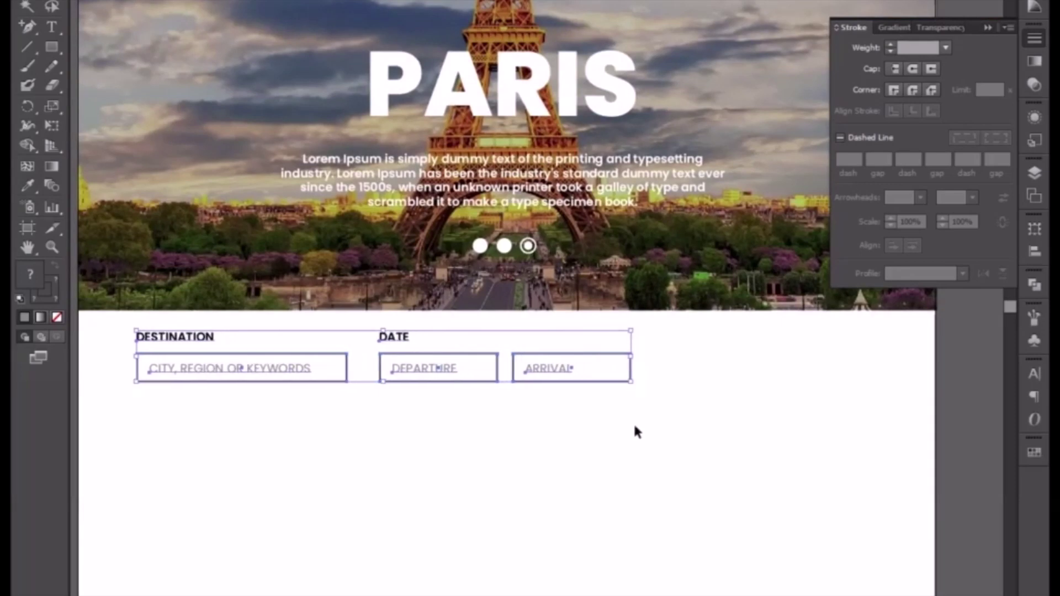
{"action": "left_click", "coordinate": [550, 505]}
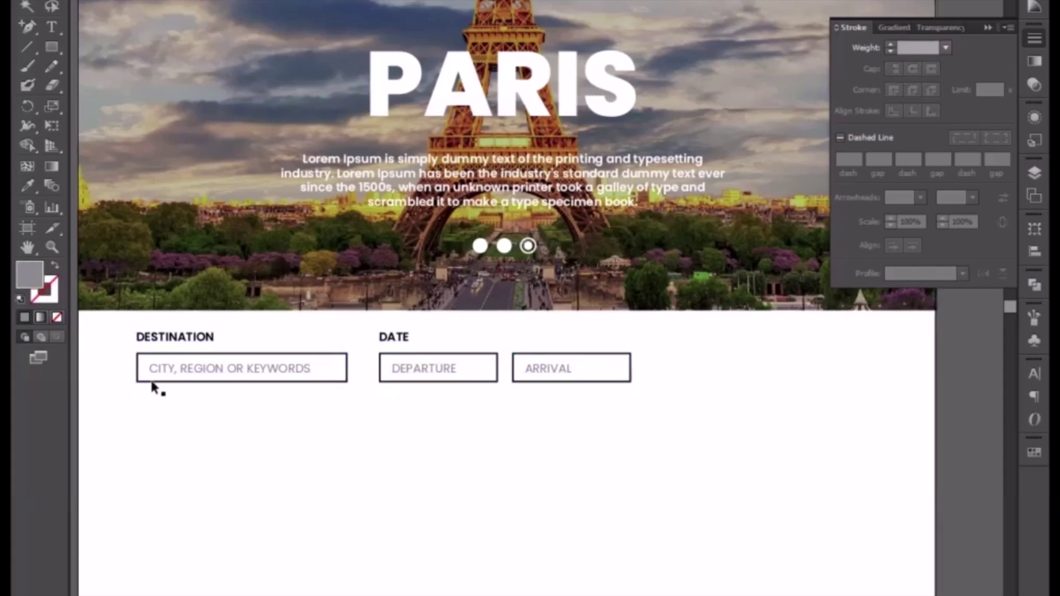
Duplicate the DESTINATION label, box and placeholder text to the right of the ARRIVAL box, in line with the row
{"action": "left_click_drag", "start_coordinate": [273, 442], "coordinate": [389, 443]}
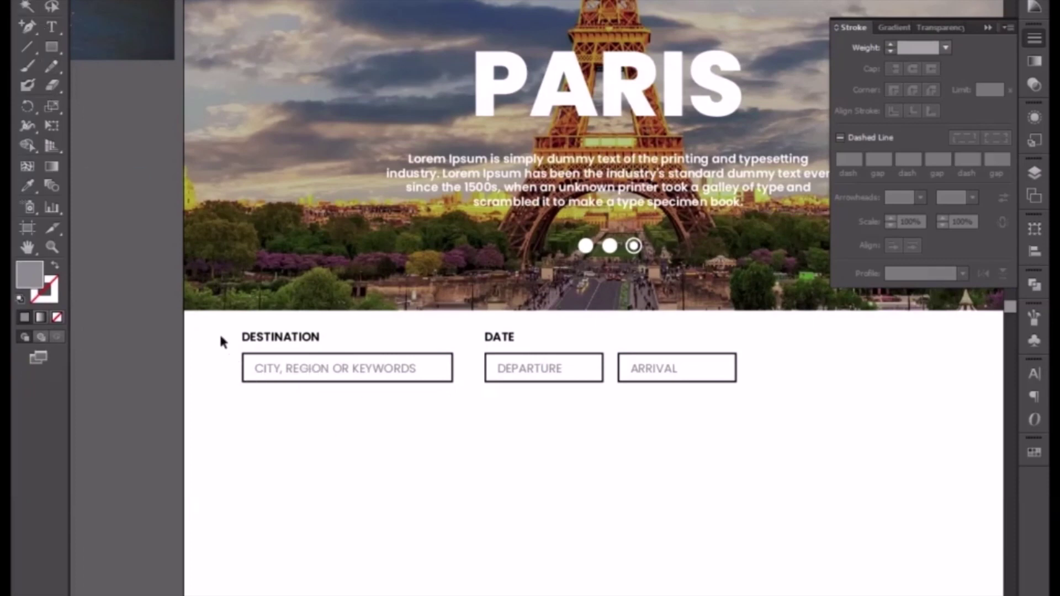
{"action": "left_click_drag", "start_coordinate": [219, 334], "coordinate": [305, 398]}
{"action": "left_click_drag", "start_coordinate": [351, 467], "coordinate": [248, 459]}
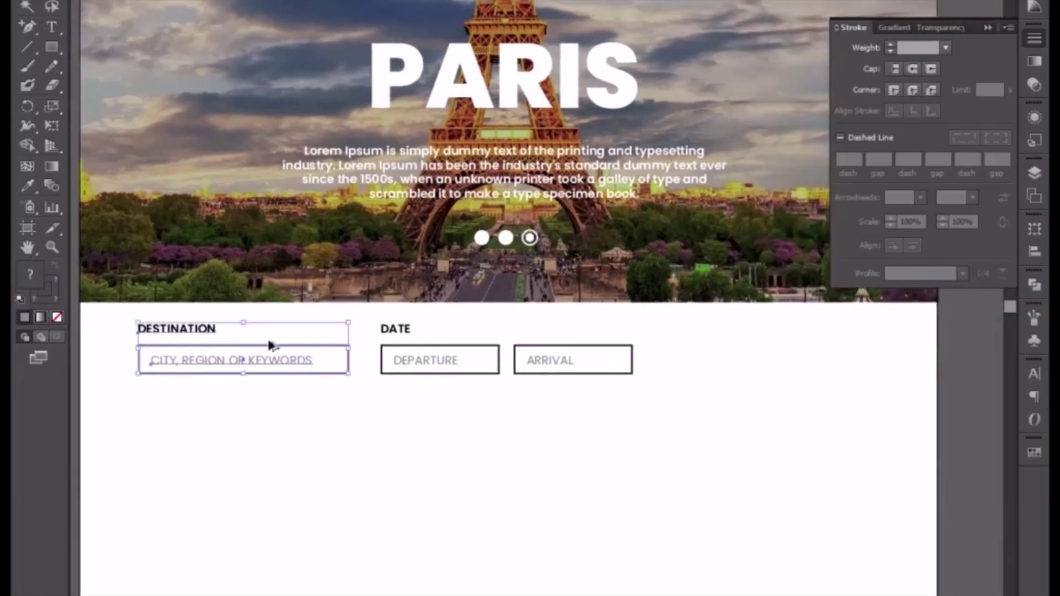
{"action": "left_click_drag", "start_coordinate": [270, 345], "coordinate": [707, 372]}
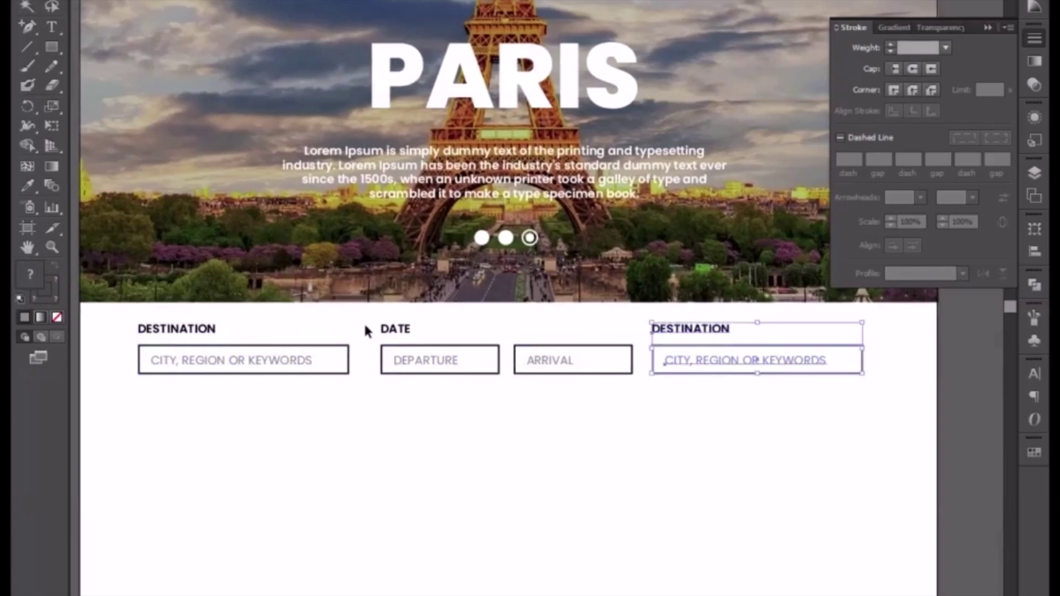
Nudge the DATE group and the copied DESTINATION group slightly left, closer to the first field
{"action": "left_click_drag", "start_coordinate": [363, 322], "coordinate": [562, 404]}
{"action": "key", "text": "shift+Left"}
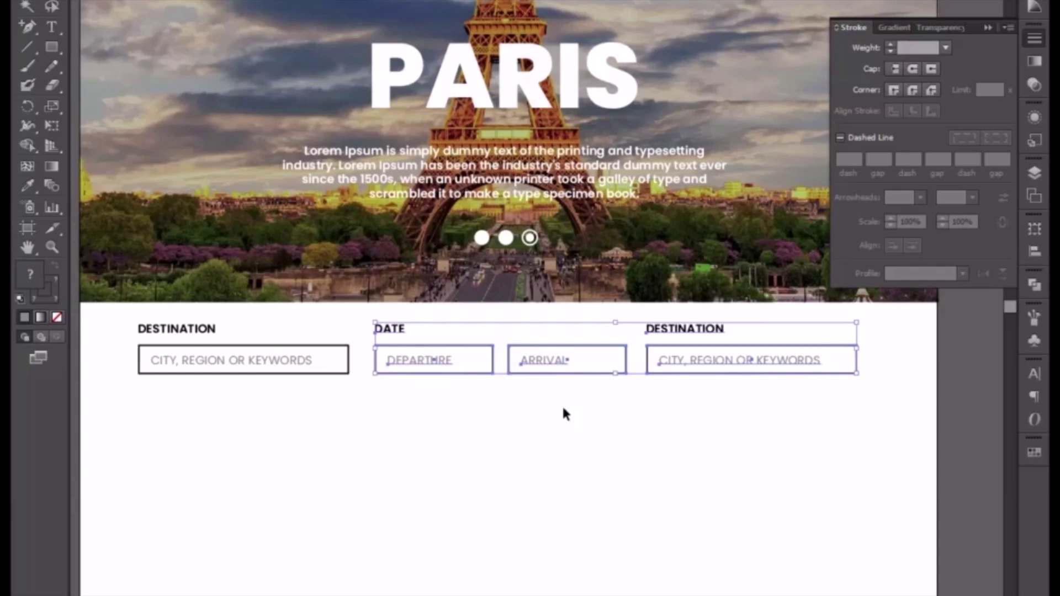
{"action": "key", "text": "Left"}
{"action": "key", "text": "Left"}
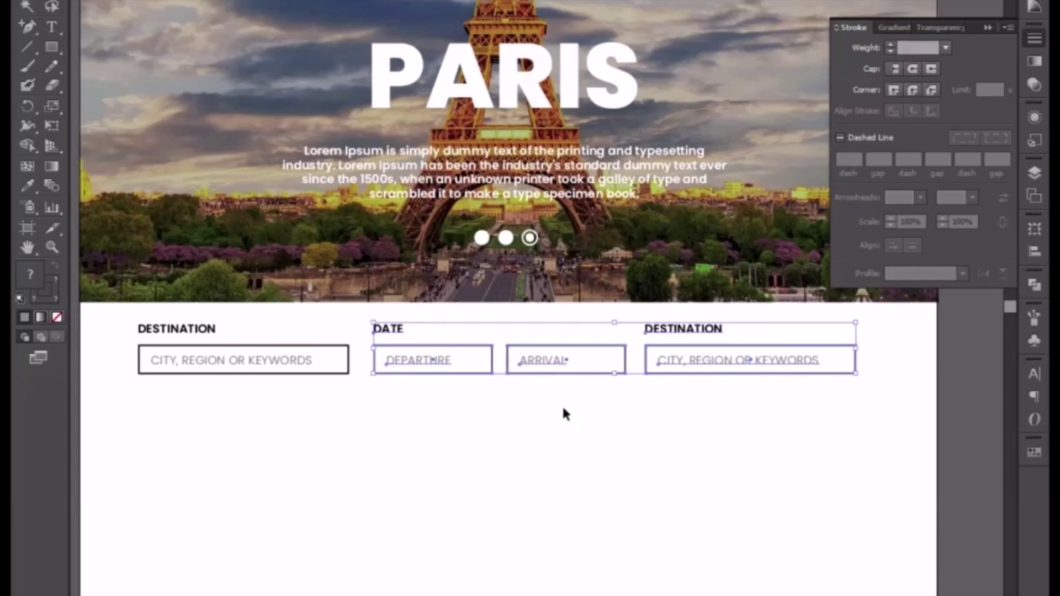
{"action": "left_click", "coordinate": [556, 426]}
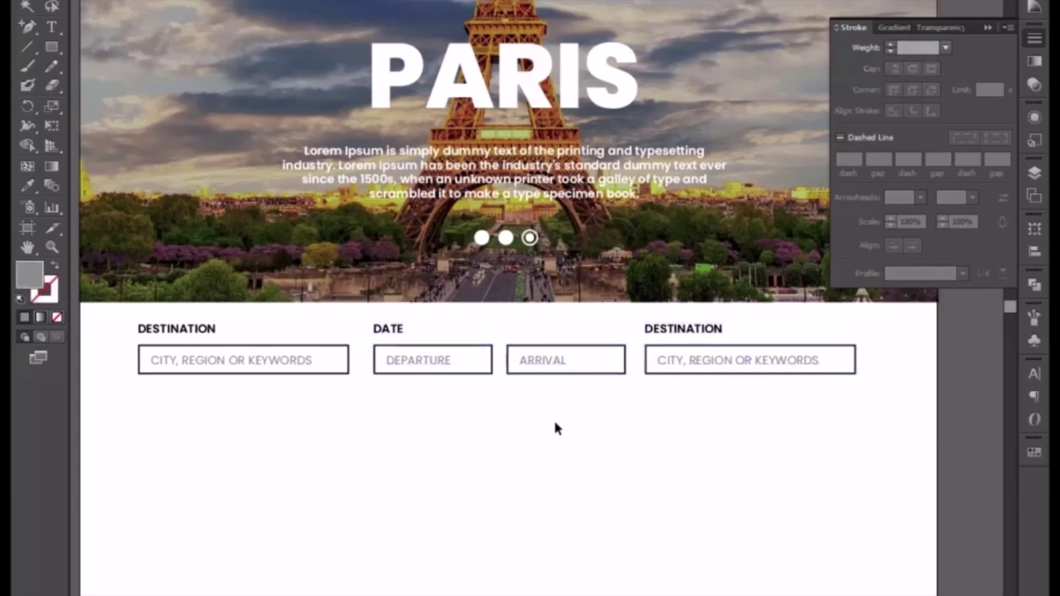
Replace the copied DESTINATION label with MAX BUDGETS
{"action": "left_click_drag", "start_coordinate": [627, 468], "coordinate": [541, 487]}
{"action": "key", "text": "ctrl+plus"}
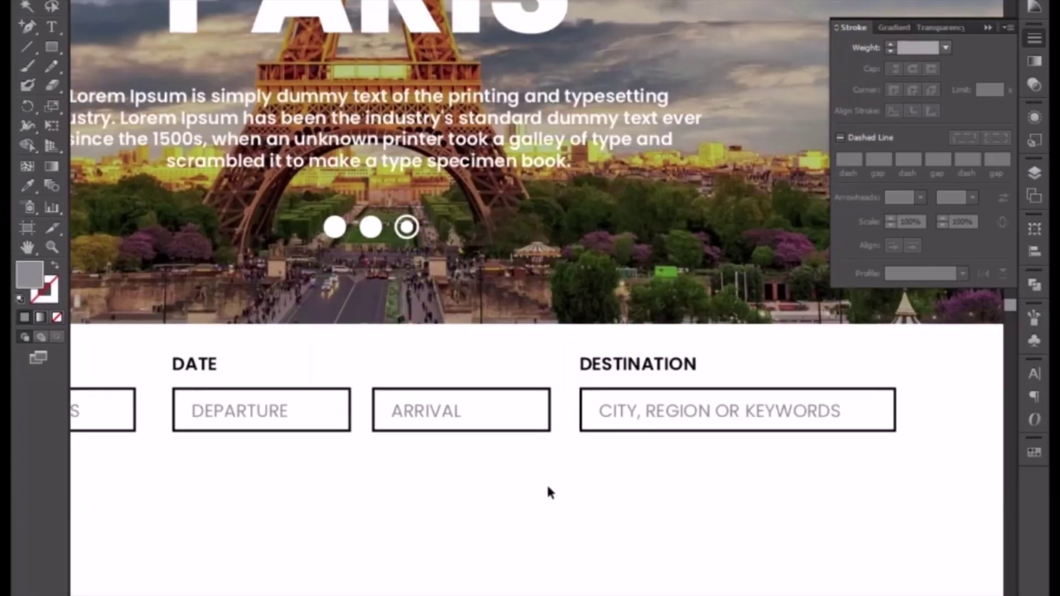
{"action": "double_click", "coordinate": [613, 366]}
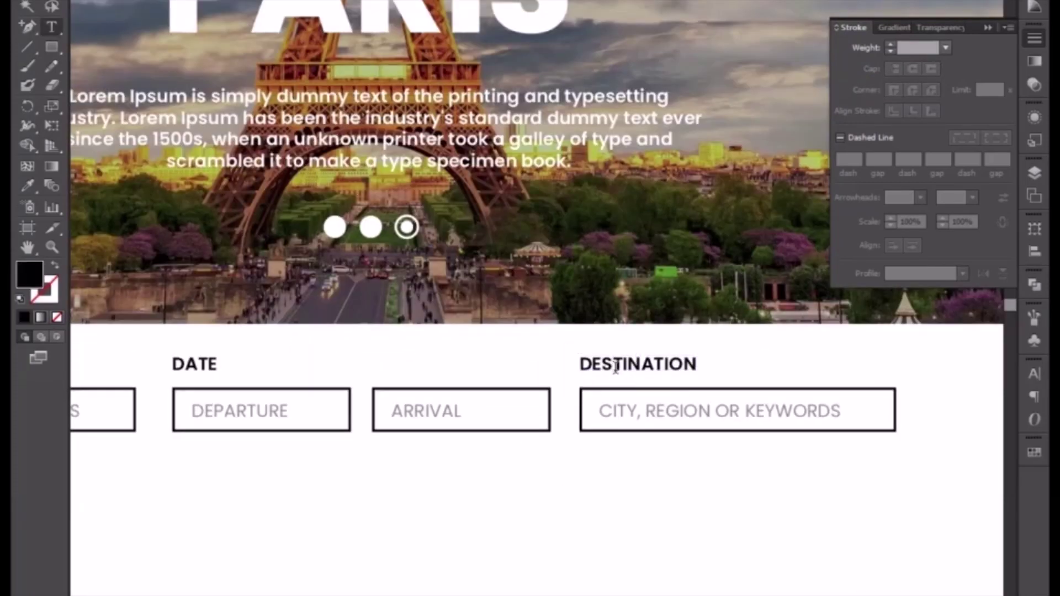
{"action": "double_click", "coordinate": [614, 368]}
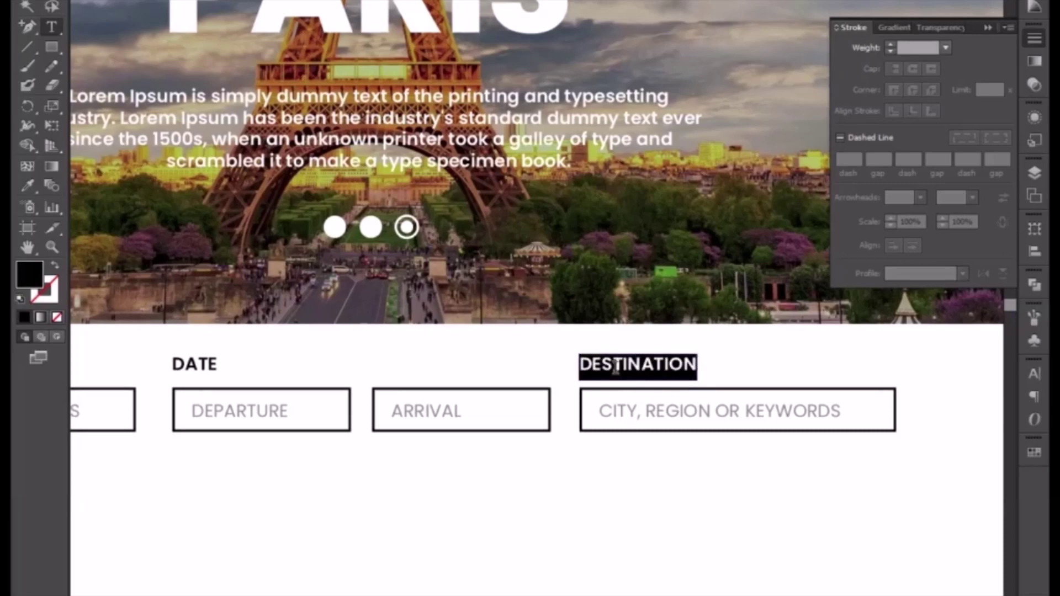
{"action": "type", "text": "MAX"}
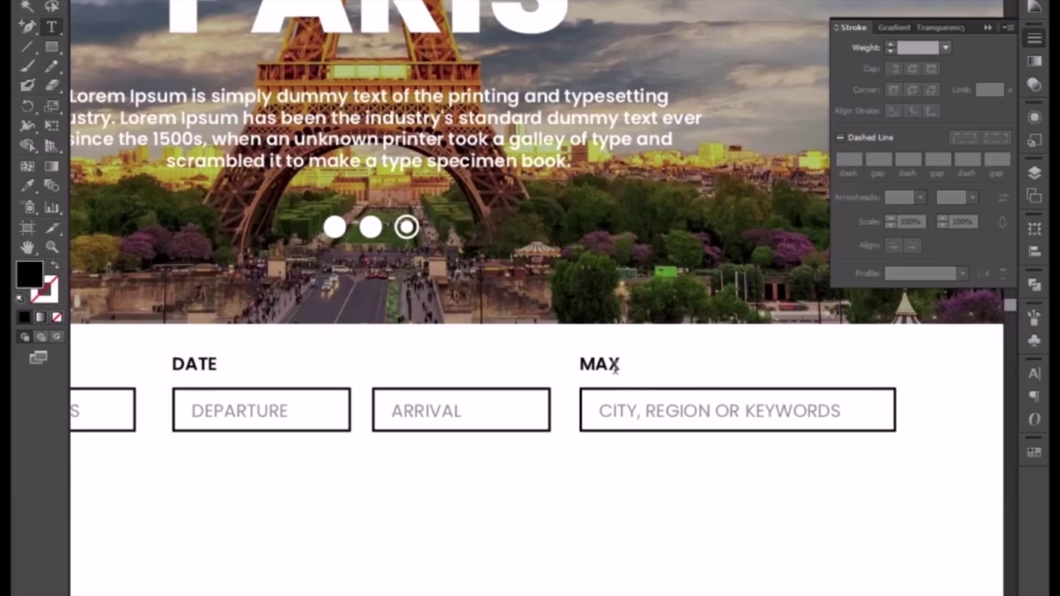
{"action": "type", "text": " BYD"}
{"action": "key", "text": "BackSpace"}
{"action": "key", "text": "BackSpace"}
{"action": "type", "text": "UF"}
{"action": "key", "text": "BackSpace"}
{"action": "type", "text": "DGERS"}
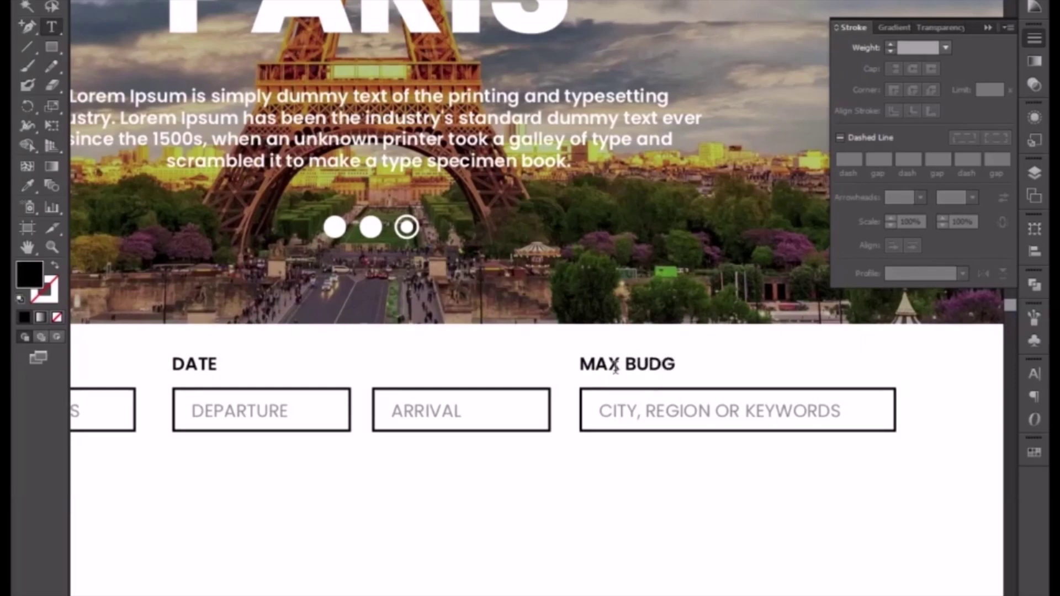
{"action": "key", "text": "BackSpace"}
{"action": "key", "text": "BackSpace"}
{"action": "type", "text": "TS"}
Replace the placeholder text in the MAX BUDGETS box with USD $100
{"action": "left_click_drag", "start_coordinate": [686, 410], "coordinate": [712, 413]}
{"action": "key", "text": "ctrl+a"}
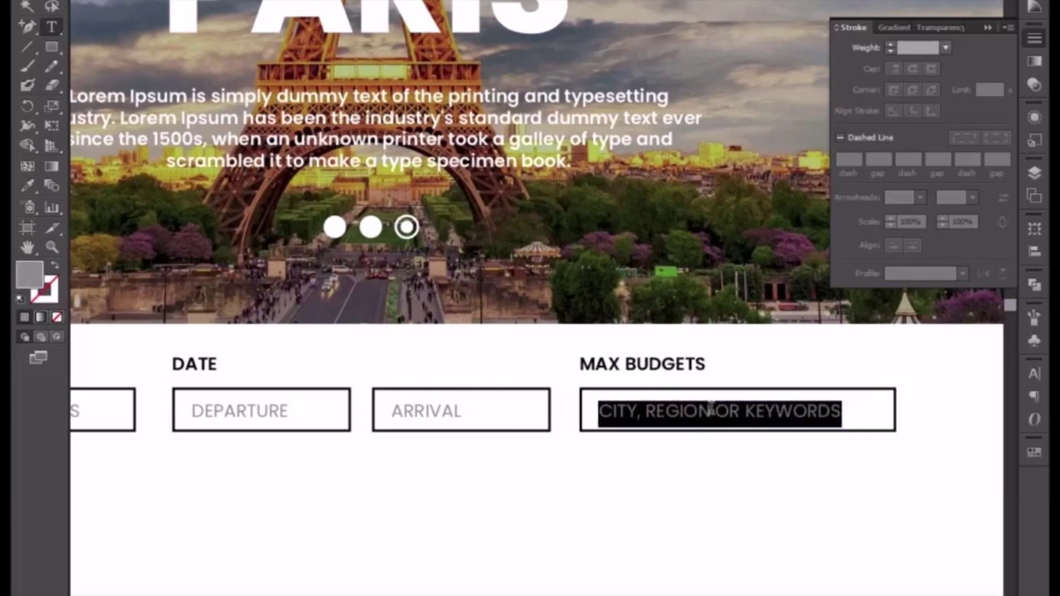
{"action": "type", "text": "USD"}
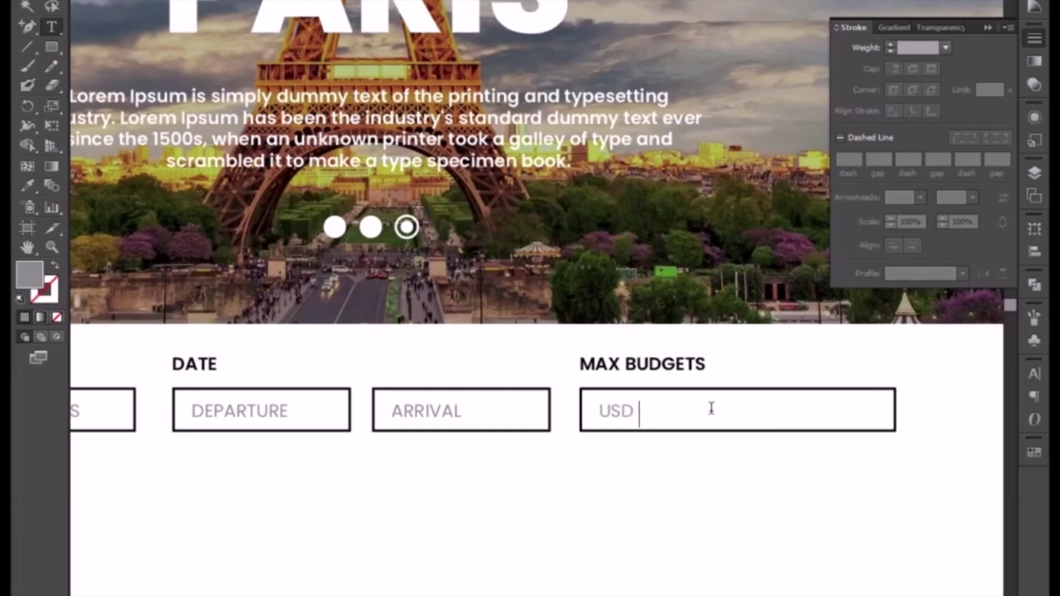
{"action": "type", "text": " $100"}
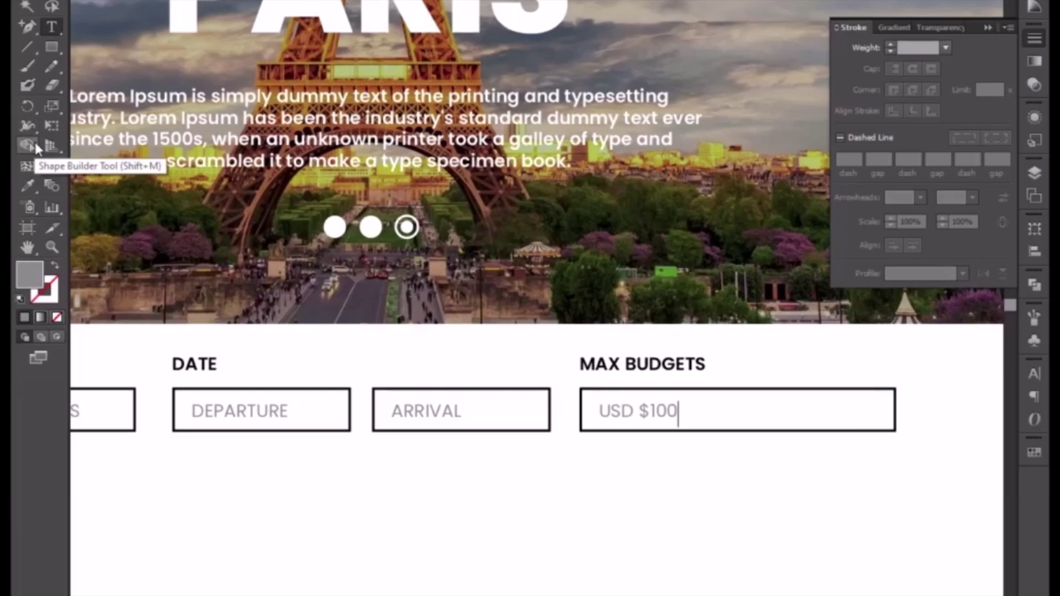
{"action": "key", "text": "Escape"}
Narrow the MAX BUDGETS box by shifting only its right edge left, leaving some space after USD $100
{"action": "left_click_drag", "start_coordinate": [918, 381], "coordinate": [875, 497]}
{"action": "key", "text": "shift+Left"}
{"action": "key", "text": "shift+Left"}
{"action": "key", "text": "shift+Left"}
{"action": "key", "text": "shift+Left"}
{"action": "key", "text": "shift+Left"}
{"action": "key", "text": "shift+Left"}
{"action": "key", "text": "shift+Left"}
{"action": "key", "text": "shift+Left"}
{"action": "key", "text": "shift+Left"}
{"action": "key", "text": "shift+Left"}
{"action": "key", "text": "shift+Left"}
{"action": "key", "text": "shift+Left"}
{"action": "key", "text": "shift+Left"}
{"action": "key", "text": "shift+Left"}
{"action": "key", "text": "shift+Left"}
{"action": "key", "text": "shift+Left"}
{"action": "key", "text": "shift+Left"}
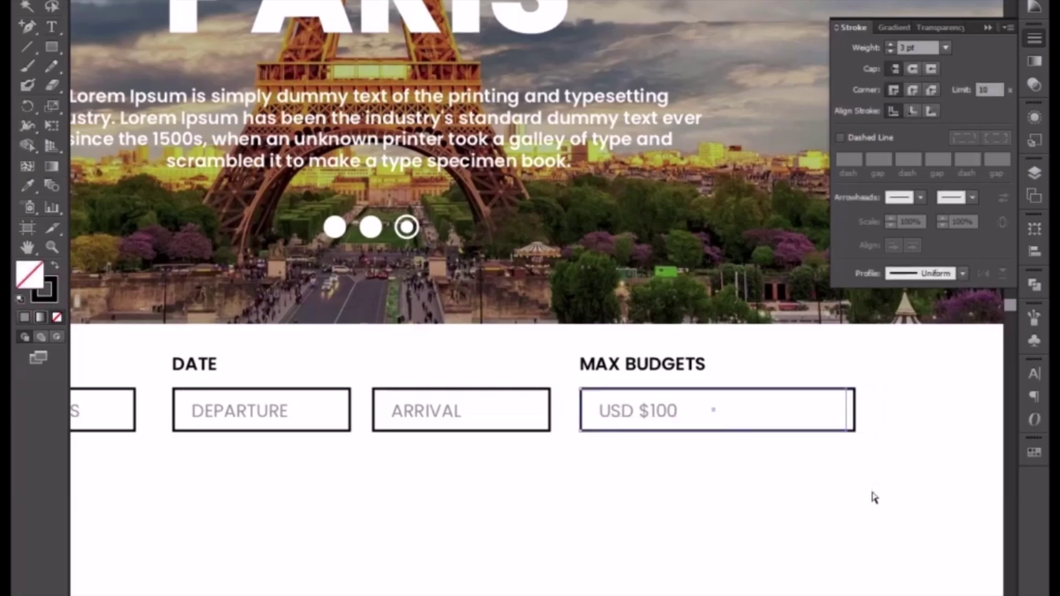
{"action": "key", "text": "shift+Right"}
{"action": "key", "text": "shift+Right"}
{"action": "key", "text": "shift+Right"}
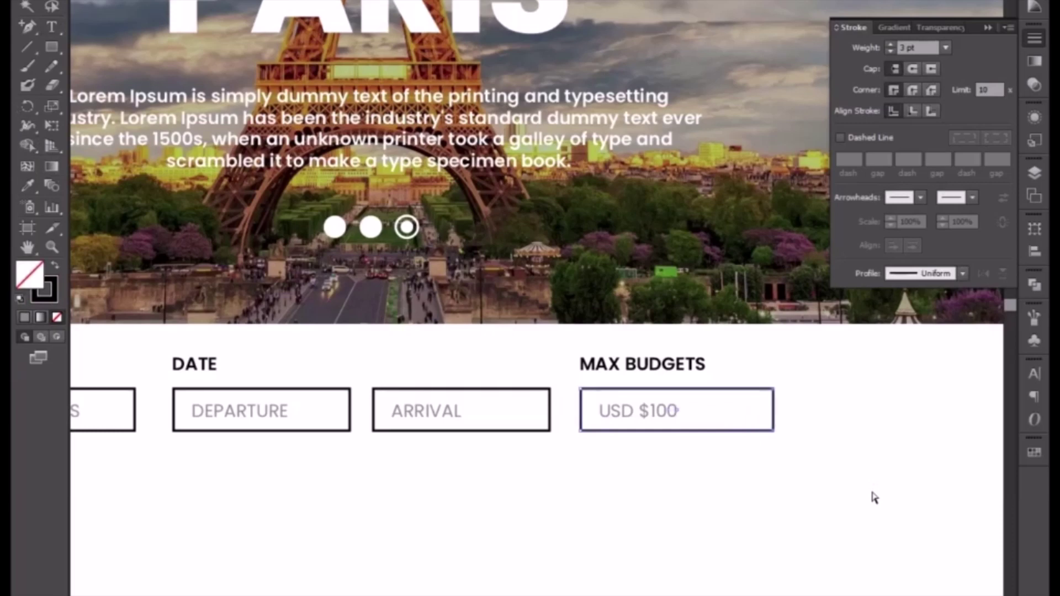
{"action": "left_click", "coordinate": [728, 491]}
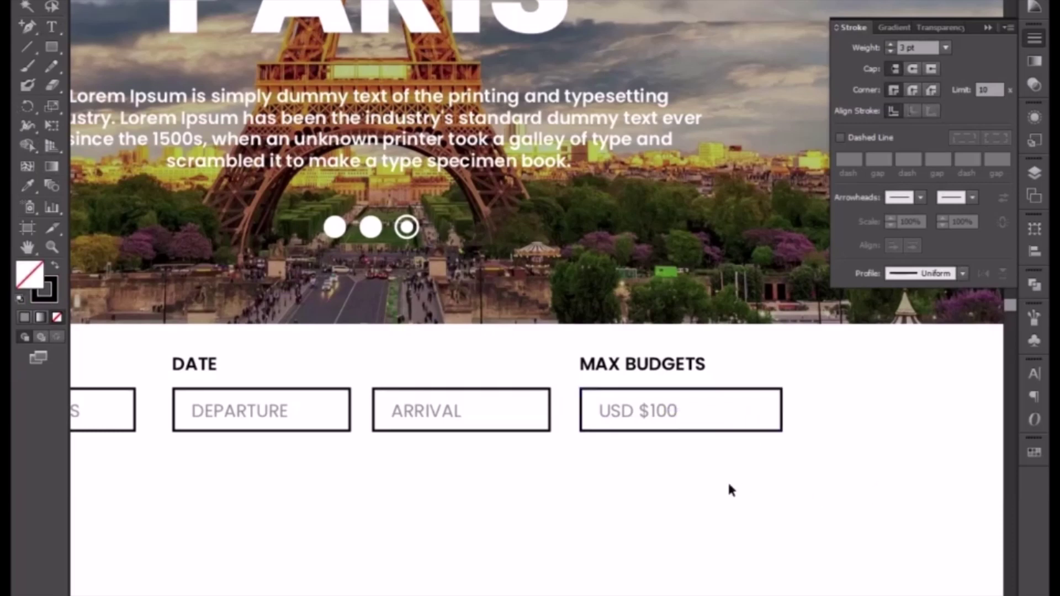
Nudge the DATE and MAX BUDGETS groups slightly left, tightening the gap after the DESTINATION box
{"action": "key", "text": "ctrl+minus"}
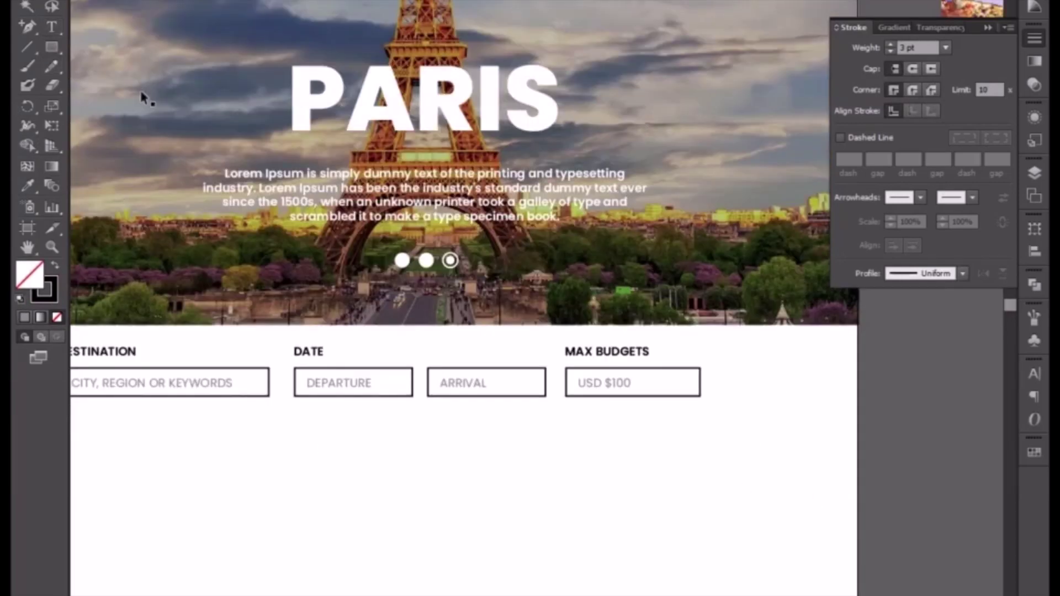
{"action": "left_click_drag", "start_coordinate": [688, 464], "coordinate": [293, 342]}
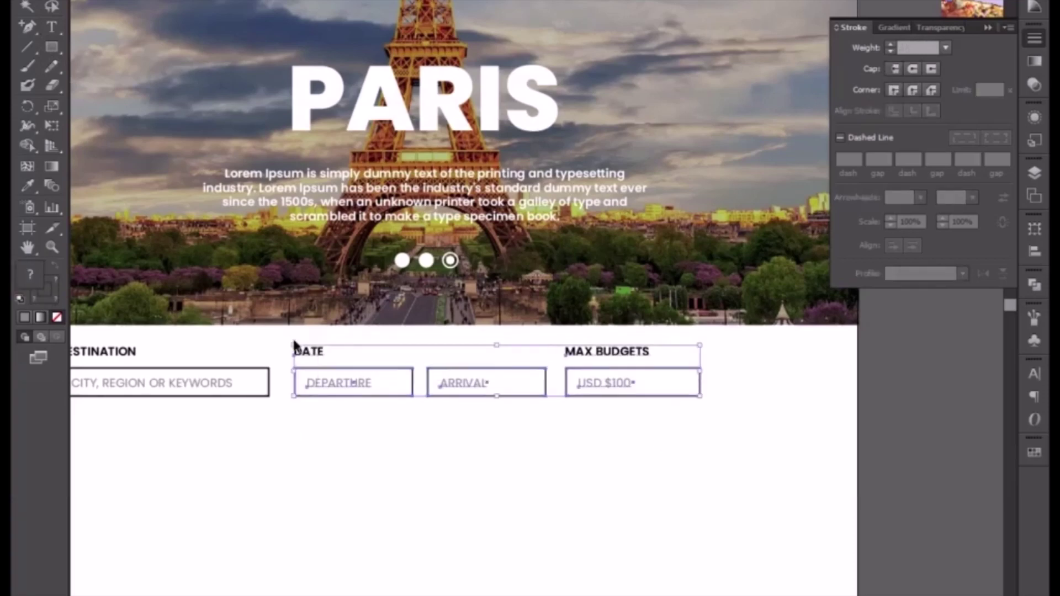
{"action": "key", "text": "Left"}
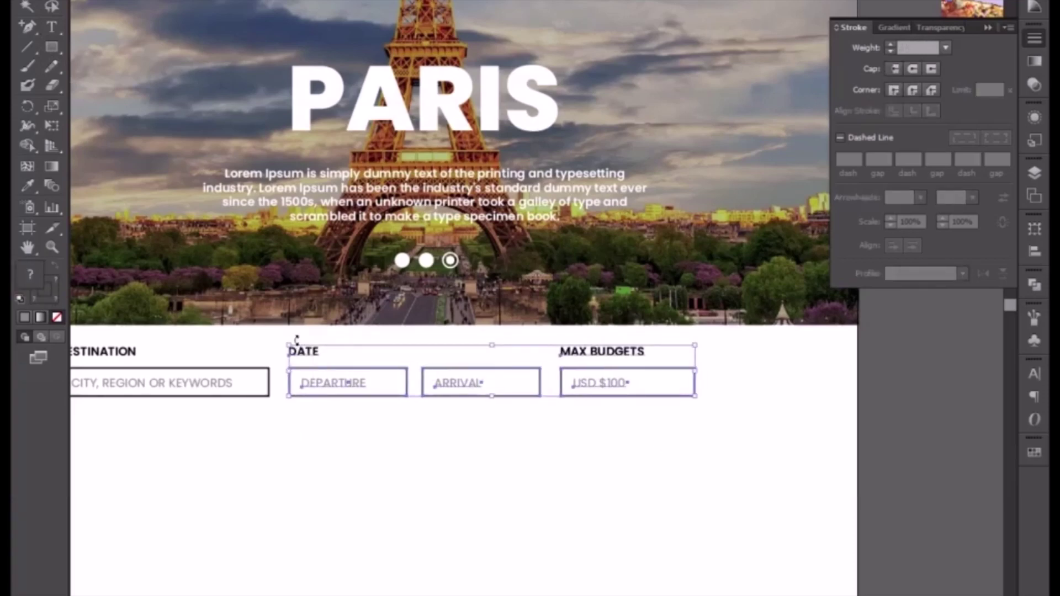
{"action": "left_click", "coordinate": [376, 458]}
Scale the whole search form row down proportionally around its center and nudge it slightly up and left
{"action": "left_click_drag", "start_coordinate": [378, 474], "coordinate": [466, 477]}
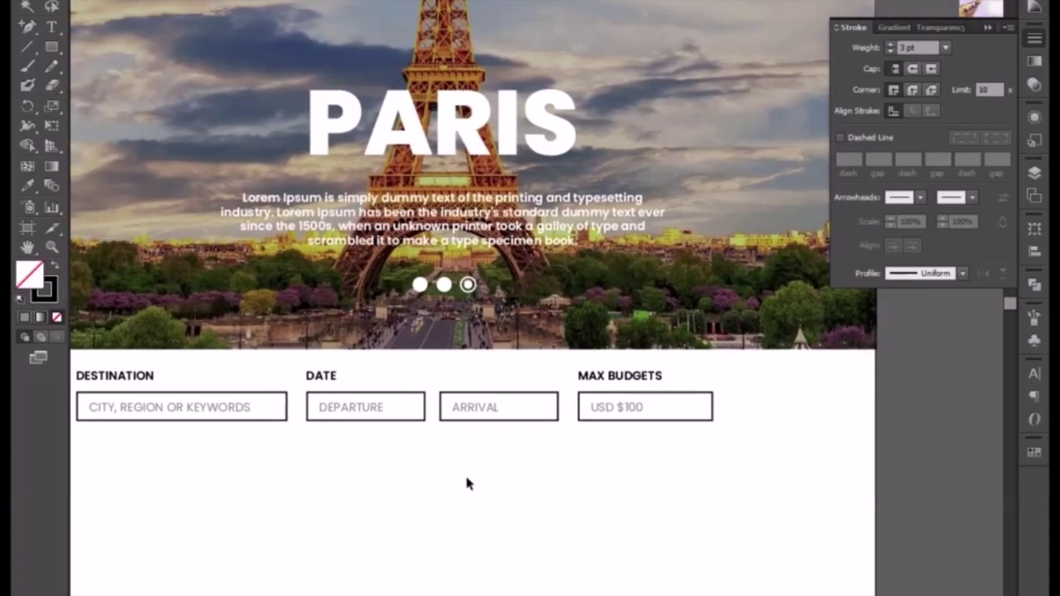
{"action": "left_click_drag", "start_coordinate": [506, 512], "coordinate": [598, 504]}
{"action": "key", "text": "ctrl+minus"}
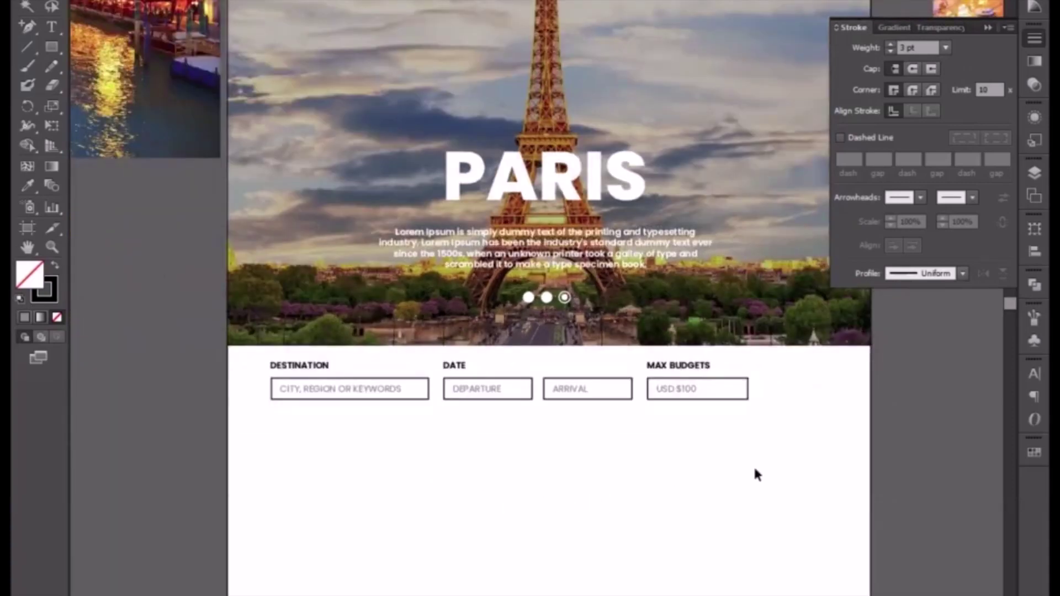
{"action": "left_click_drag", "start_coordinate": [755, 469], "coordinate": [295, 363]}
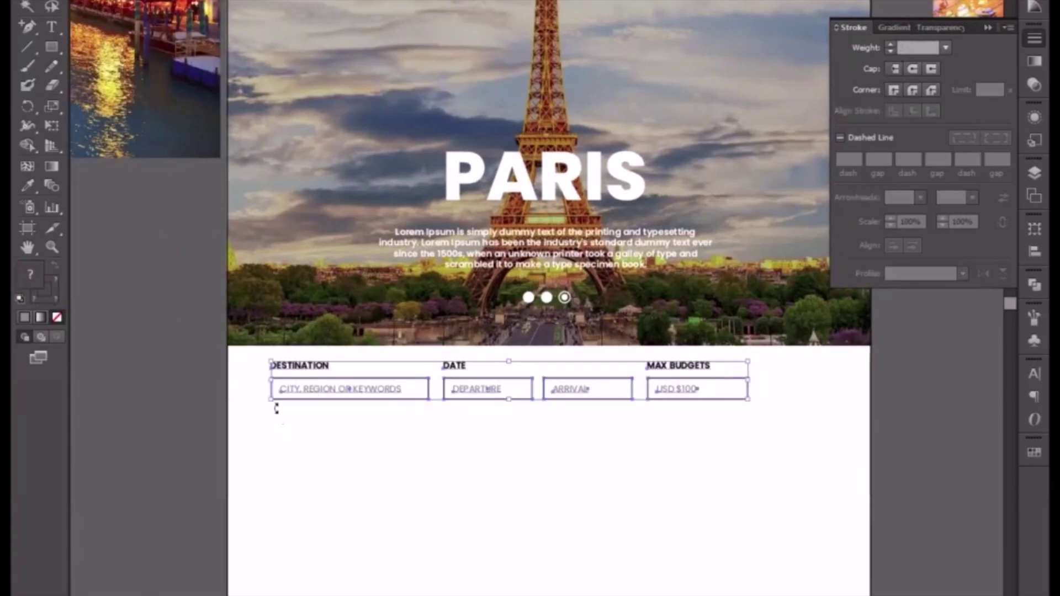
{"action": "left_click_drag", "start_coordinate": [272, 401], "coordinate": [282, 402]}
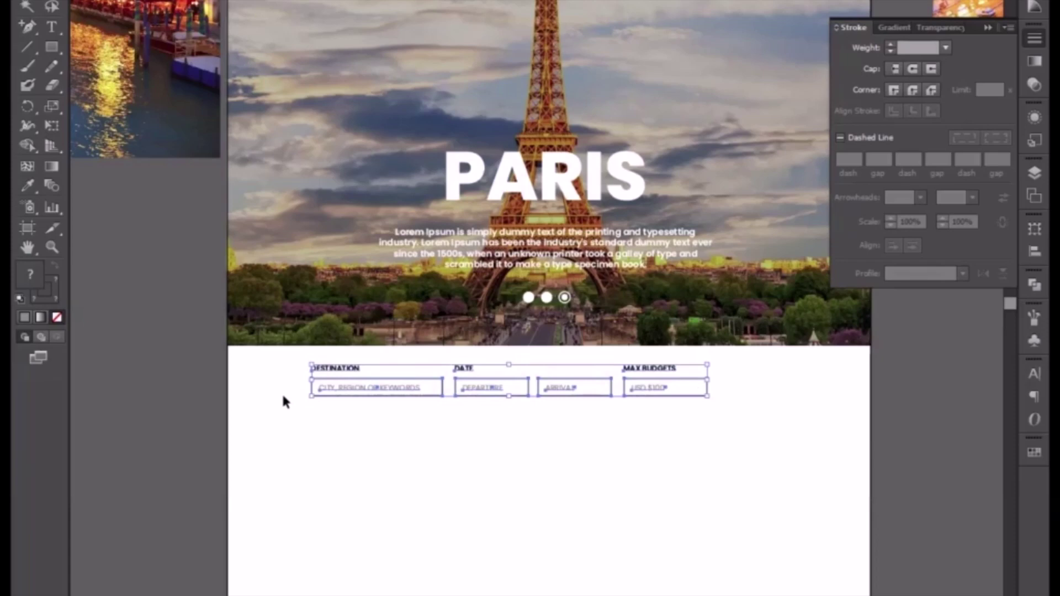
{"action": "key", "text": "shift+Up"}
{"action": "key", "text": "shift+Left"}
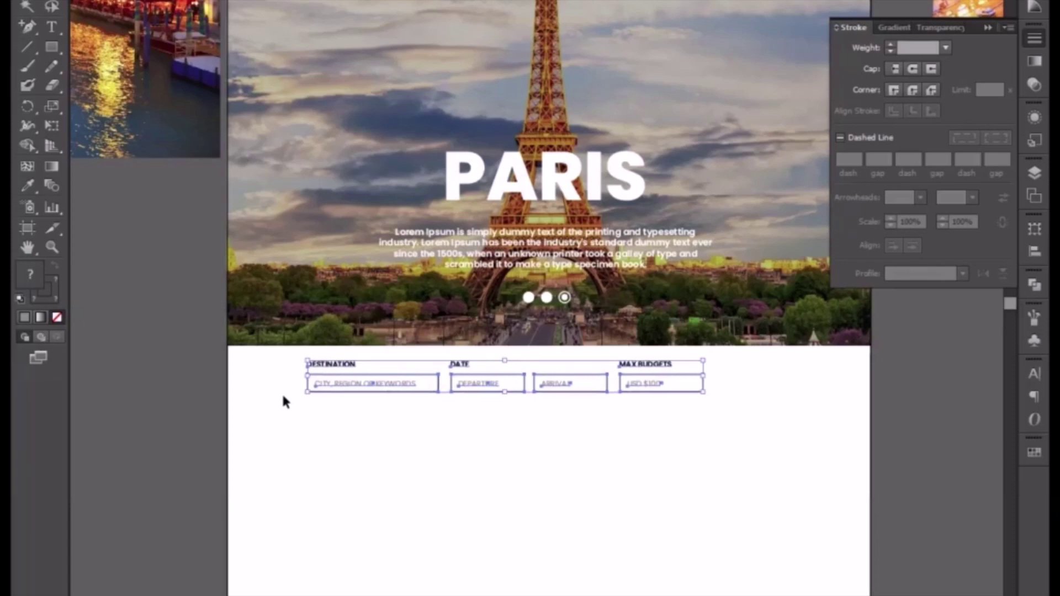
{"action": "key", "text": "shift+Left"}
{"action": "left_click", "coordinate": [331, 461]}
Duplicate the header's white phone number pill with its text straight down over the sky, excluding the background photo
{"action": "key", "text": "ctrl+plus"}
{"action": "key", "text": "ctrl+plus"}
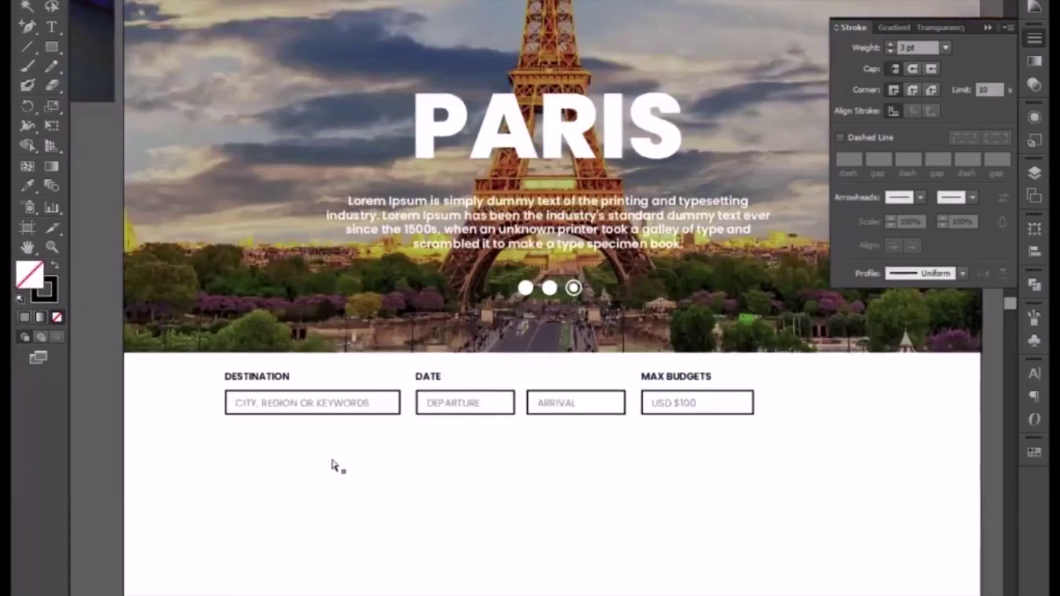
{"action": "left_click_drag", "start_coordinate": [639, 489], "coordinate": [440, 509]}
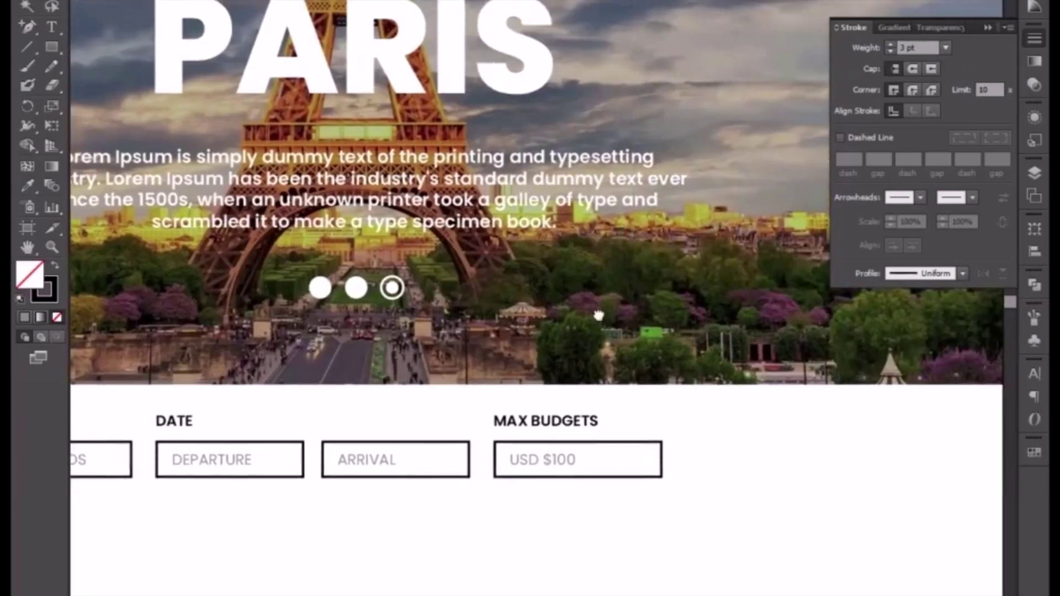
{"action": "left_click_drag", "start_coordinate": [599, 315], "coordinate": [385, 565]}
{"action": "left_click_drag", "start_coordinate": [530, 265], "coordinate": [498, 468]}
{"action": "left_click_drag", "start_coordinate": [556, 161], "coordinate": [562, 352]}
{"action": "left_click_drag", "start_coordinate": [532, 193], "coordinate": [534, 267]}
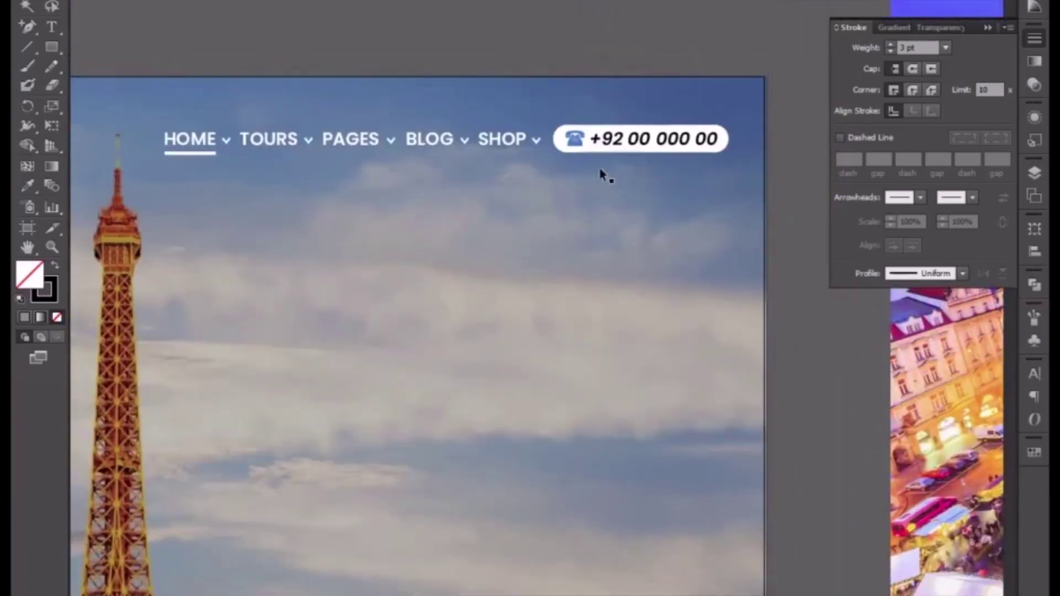
{"action": "left_click", "coordinate": [667, 182]}
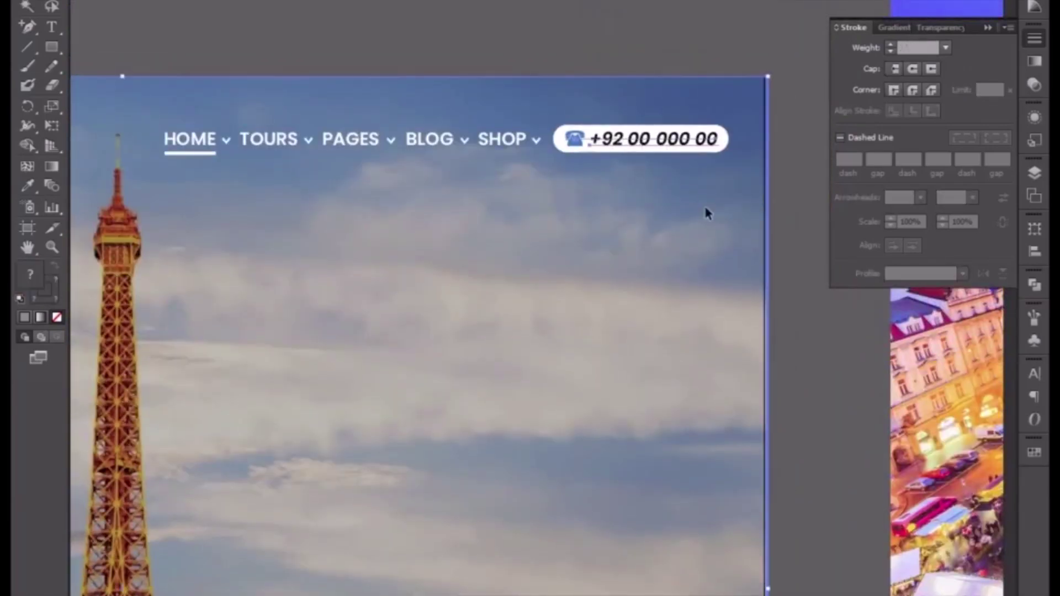
{"action": "left_click", "coordinate": [766, 103]}
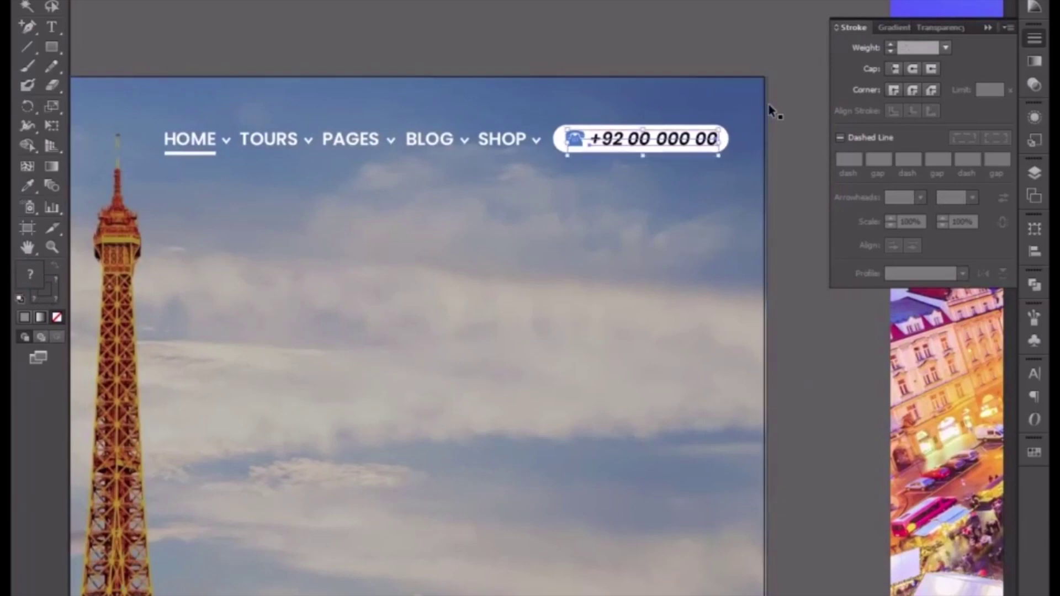
{"action": "left_click_drag", "start_coordinate": [683, 146], "coordinate": [643, 500]}
Move the copied phone pill down into the form row, right of the MAX BUDGETS box and level with it
{"action": "left_click_drag", "start_coordinate": [482, 582], "coordinate": [485, 237]}
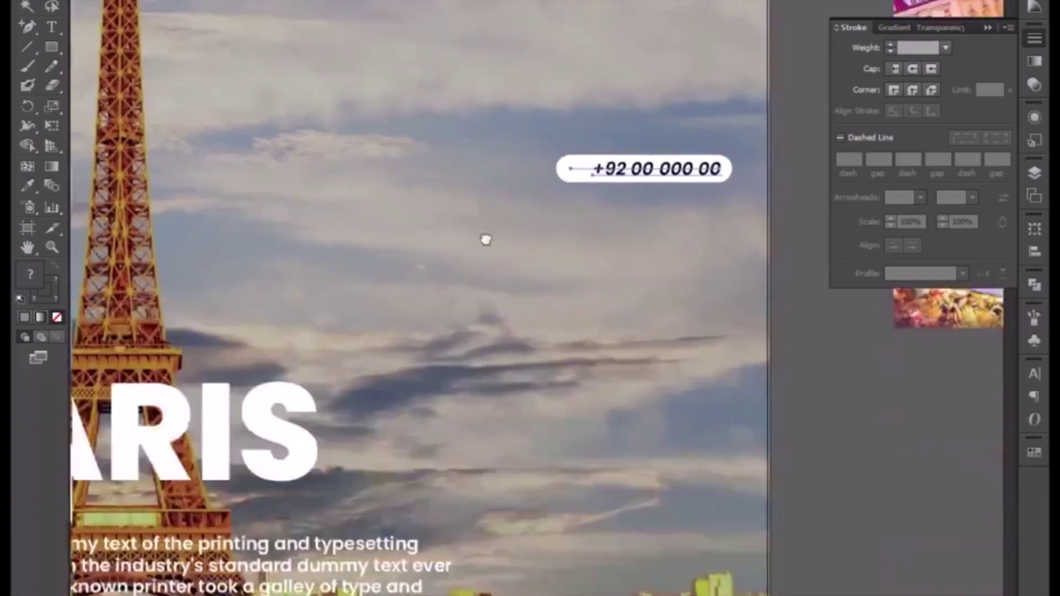
{"action": "left_click_drag", "start_coordinate": [473, 444], "coordinate": [563, 312]}
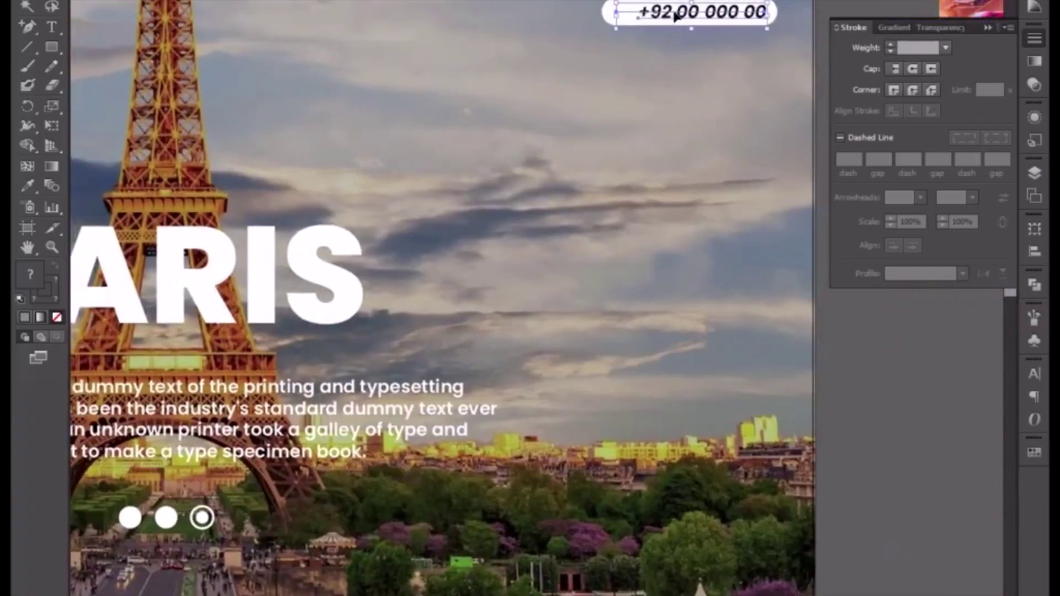
{"action": "left_click_drag", "start_coordinate": [674, 14], "coordinate": [633, 581]}
{"action": "left_click_drag", "start_coordinate": [567, 503], "coordinate": [569, 176]}
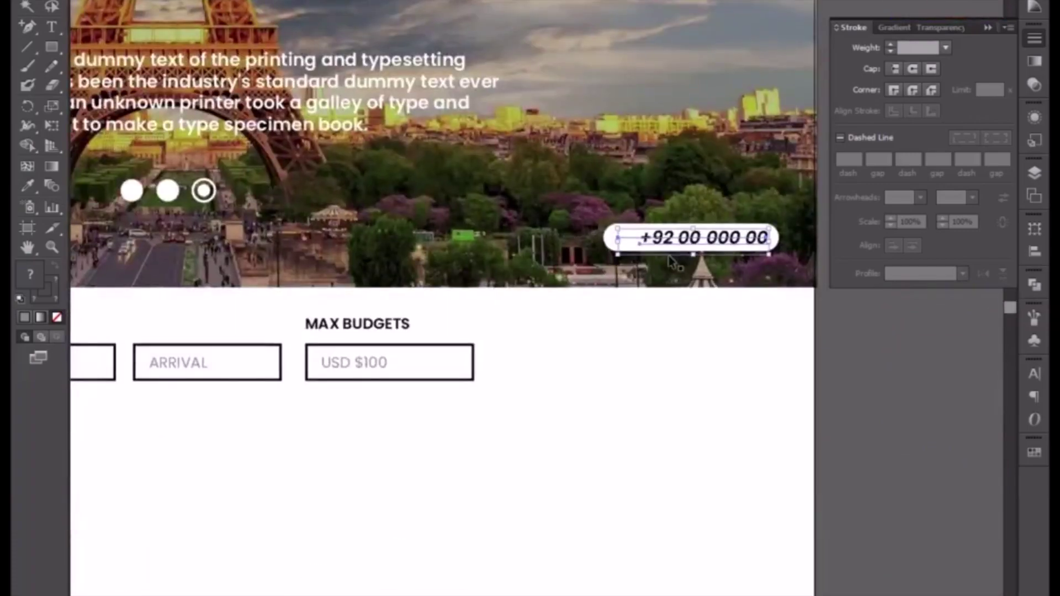
{"action": "left_click_drag", "start_coordinate": [667, 239], "coordinate": [669, 363]}
Recolour the copied pill's stroke in the form row with the blue swatch
{"action": "left_click", "coordinate": [639, 410]}
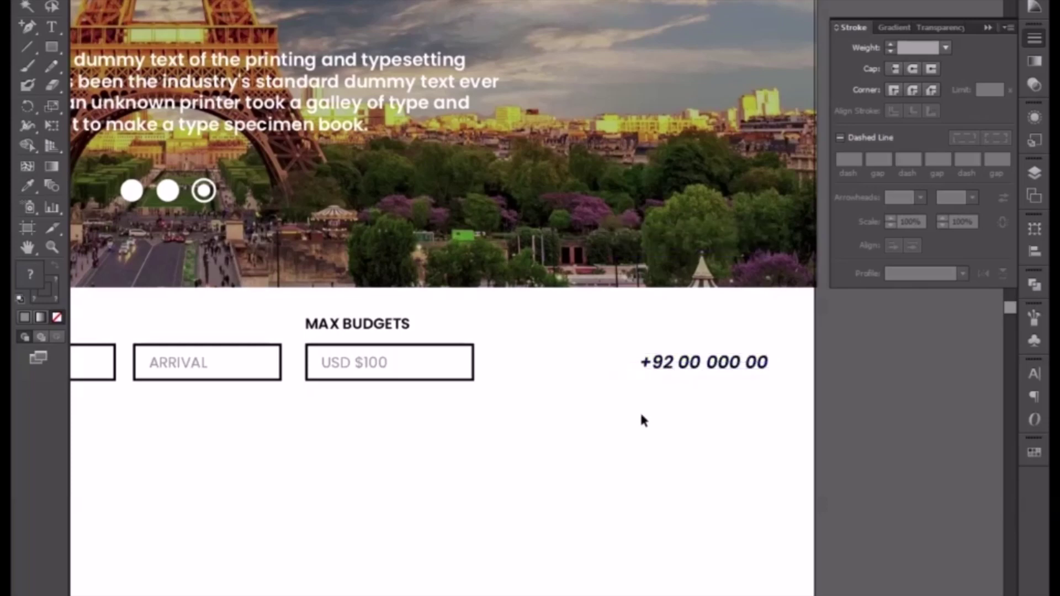
{"action": "left_click", "coordinate": [630, 365]}
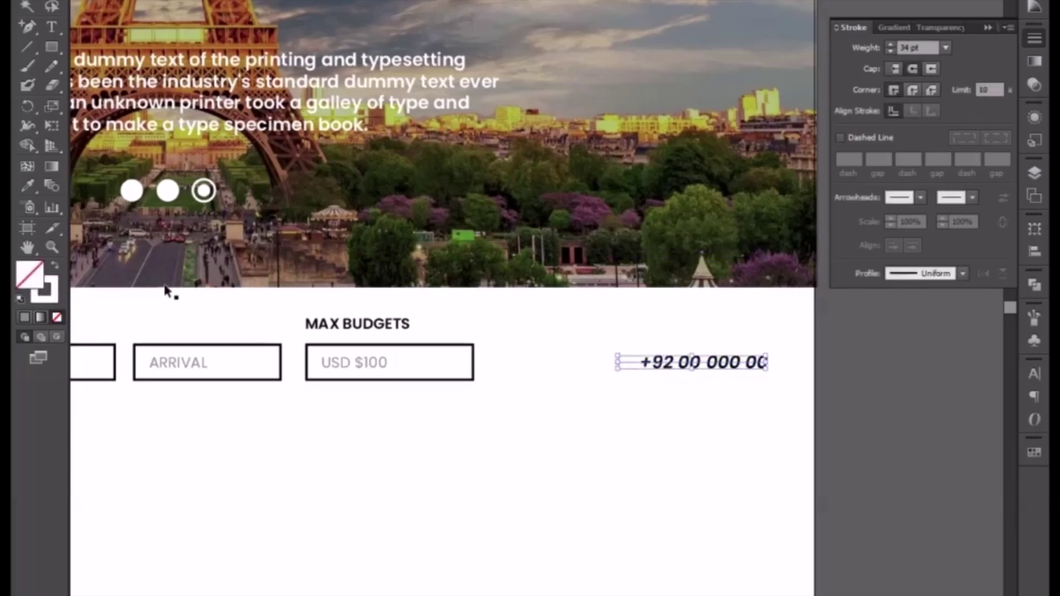
{"action": "key", "text": "comma"}
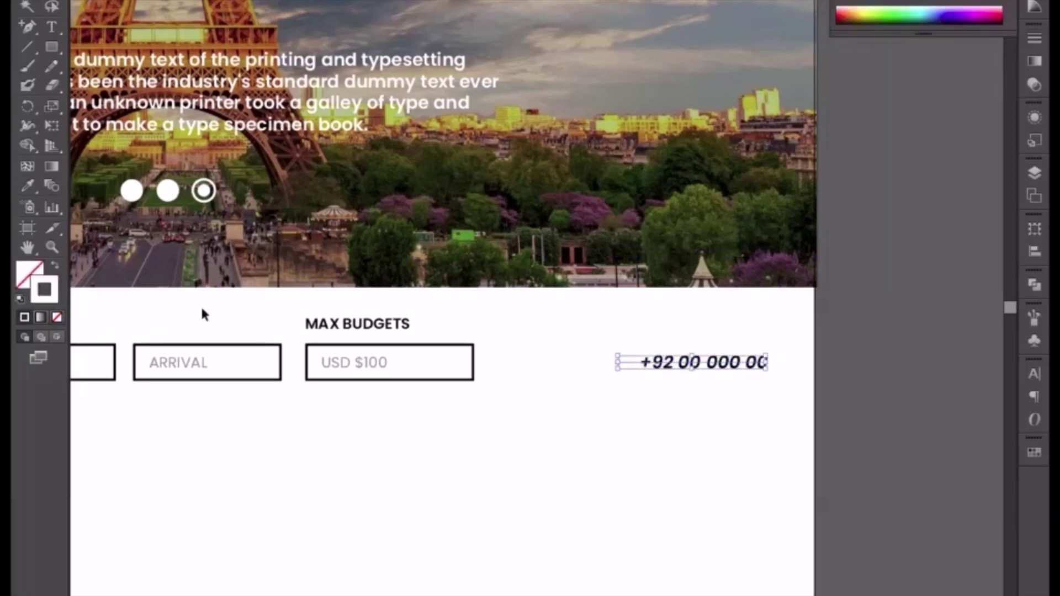
{"action": "left_click", "coordinate": [1034, 452]}
{"action": "left_click", "coordinate": [867, 493]}
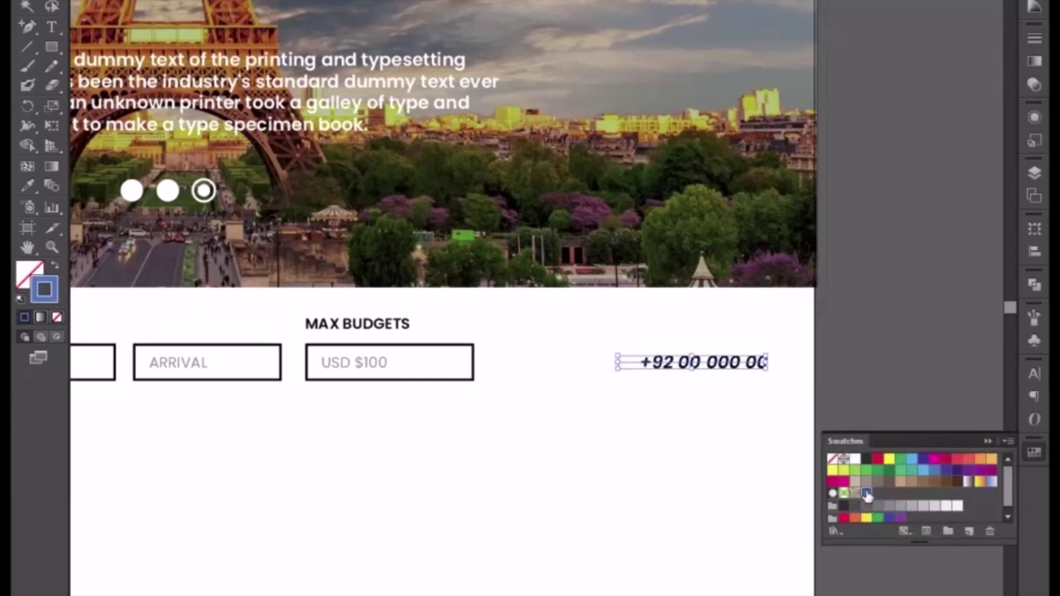
Replace the phone number text on the blue pill with SEARCH
{"action": "left_click", "coordinate": [694, 367]}
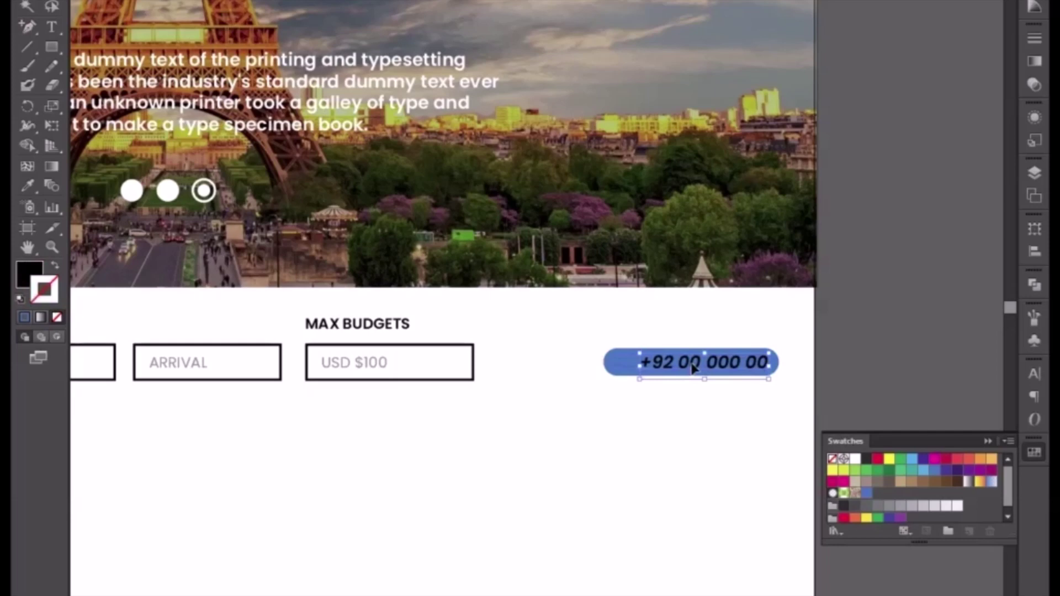
{"action": "double_click", "coordinate": [693, 367]}
{"action": "key", "text": "ctrl+a"}
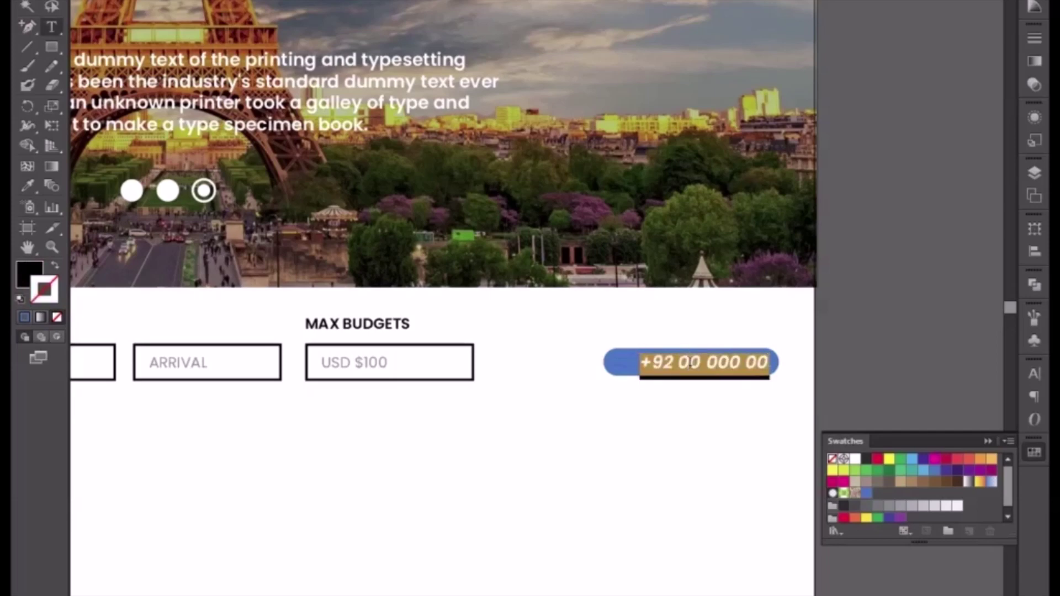
{"action": "type", "text": "SER"}
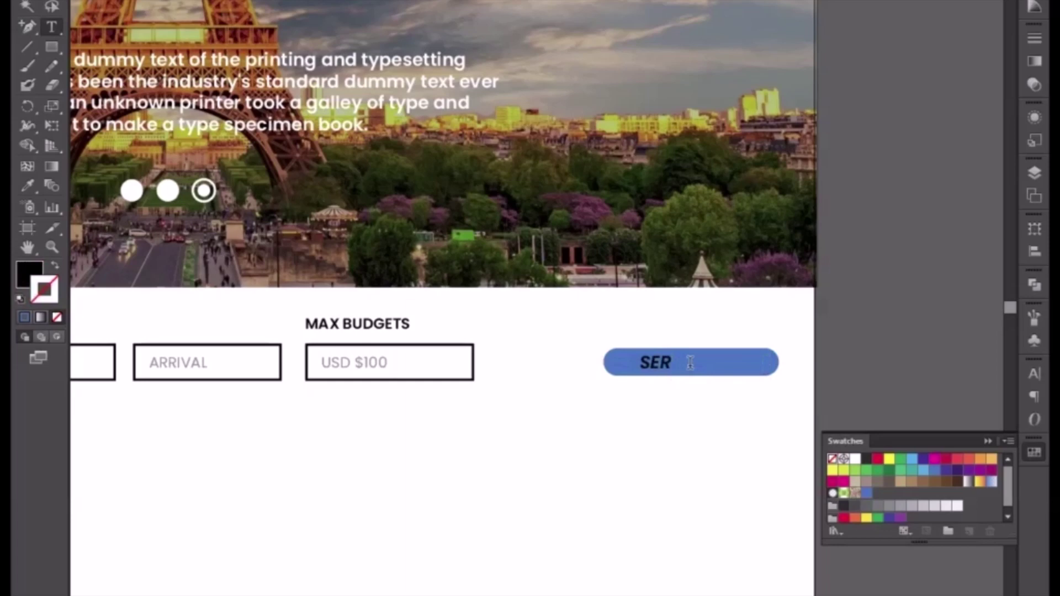
{"action": "key", "text": "BackSpace"}
{"action": "type", "text": "ARCH"}
{"action": "left_click", "coordinate": [26, 7]}
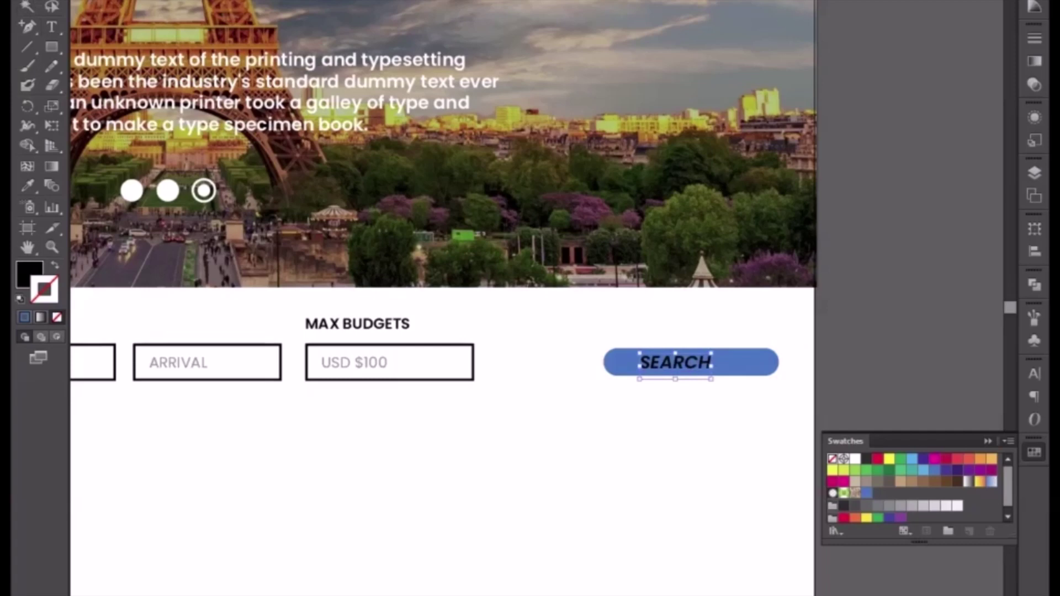
Change the SEARCH text to an upright font style with a white fill and no stroke
{"action": "left_click", "coordinate": [700, 130]}
{"action": "left_click", "coordinate": [855, 458]}
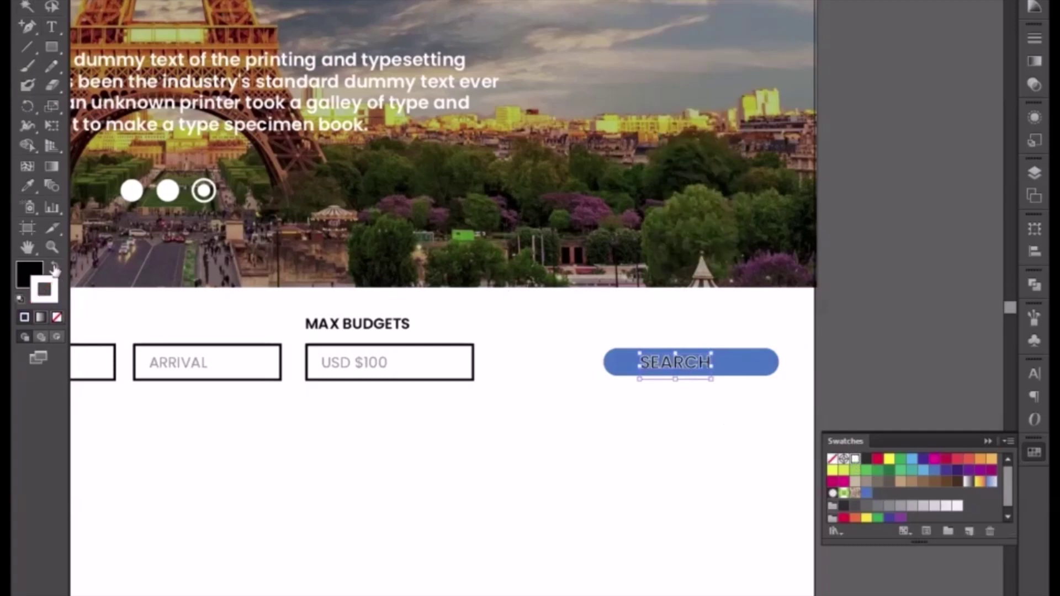
{"action": "left_click", "coordinate": [55, 269]}
{"action": "left_click", "coordinate": [57, 317]}
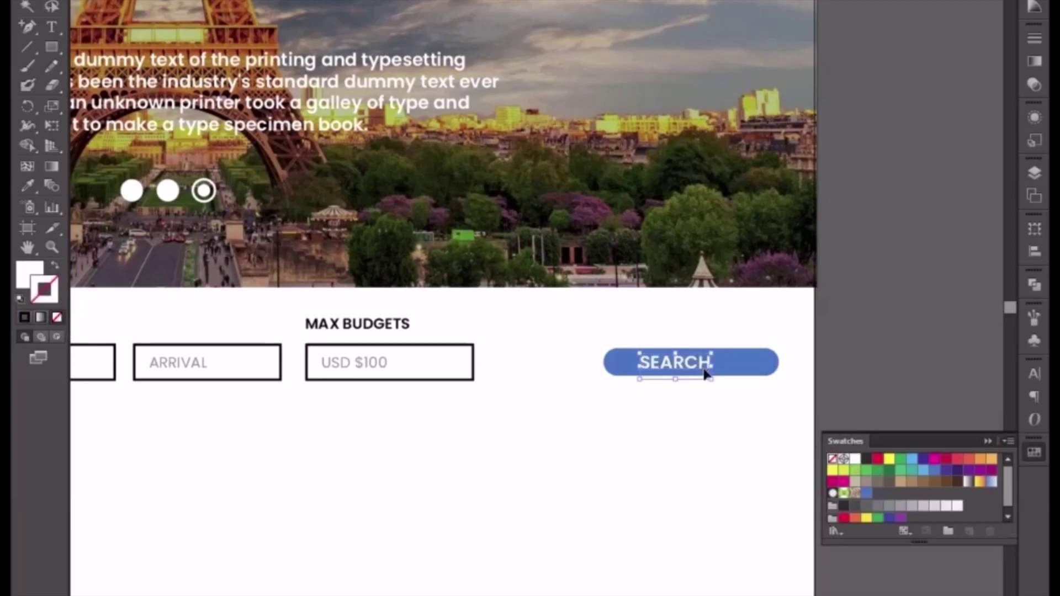
Centre the SEARCH text on its blue pill and nudge the button left, closer to the MAX BUDGETS box
{"action": "left_click", "coordinate": [737, 367], "text": "shift"}
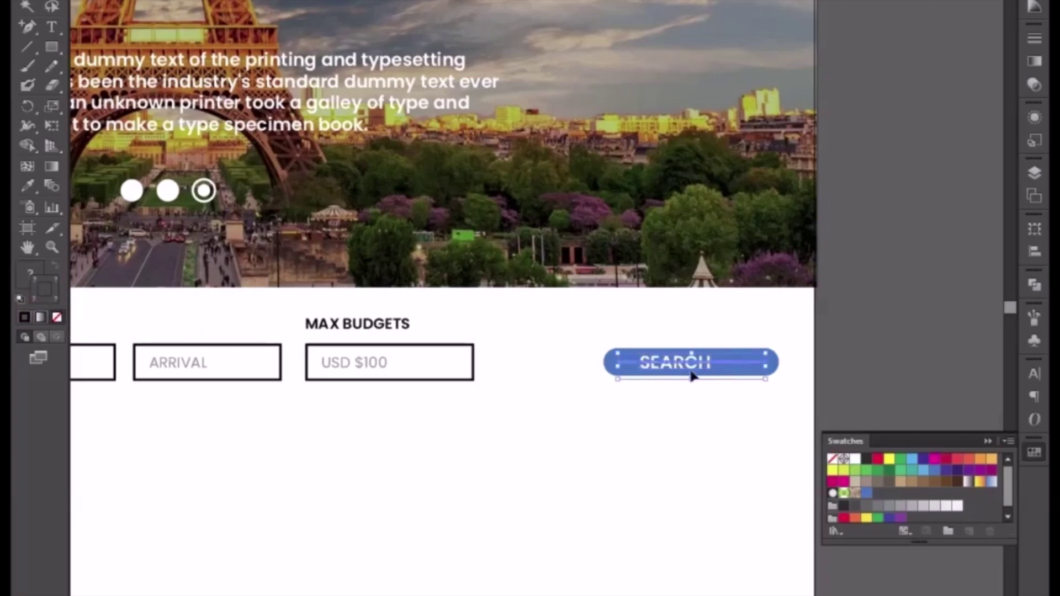
{"action": "left_click", "coordinate": [679, 407]}
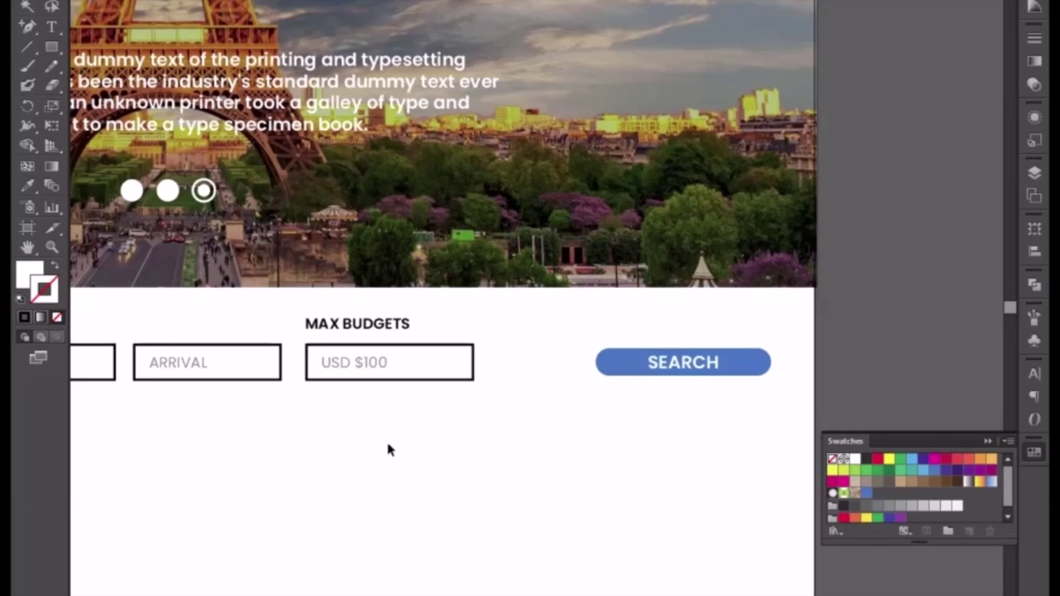
{"action": "key", "text": "ctrl+minus"}
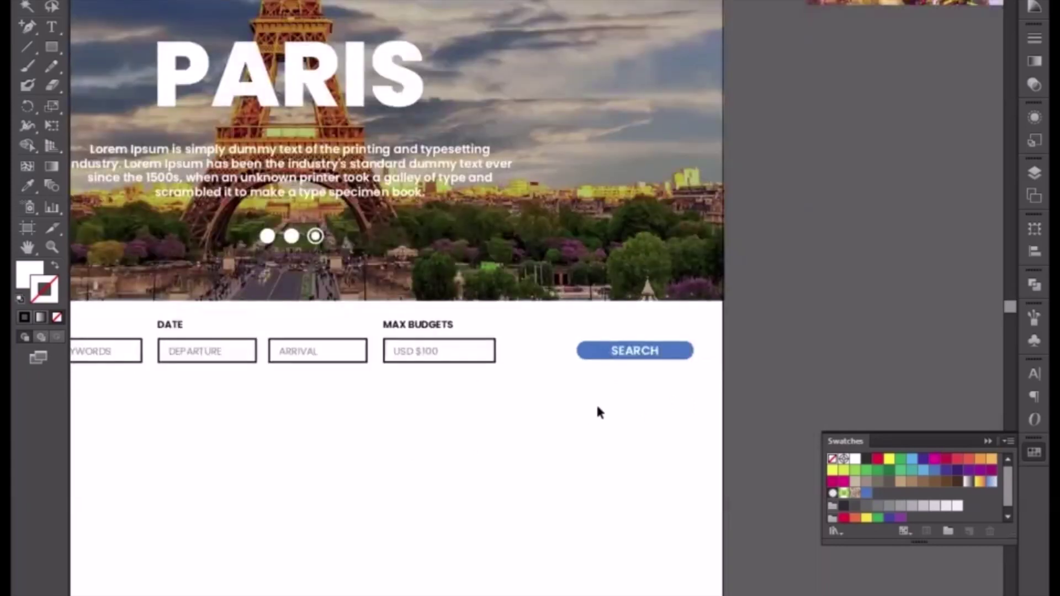
{"action": "mouse_move", "coordinate": [560, 325]}
{"action": "left_mouse_down"}
{"action": "mouse_move", "coordinate": [611, 397]}
{"action": "mouse_move", "coordinate": [640, 406]}
{"action": "left_mouse_up"}
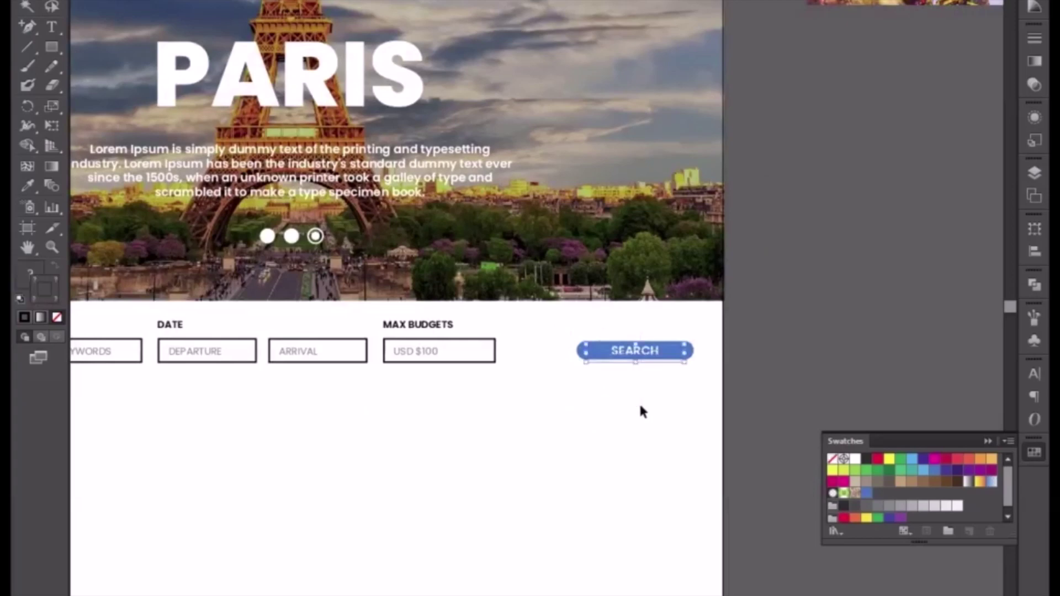
{"action": "key", "text": "Left"}
{"action": "key", "text": "Left"}
{"action": "key", "text": "Left"}
{"action": "key", "text": "Left"}
{"action": "key", "text": "Left"}
{"action": "key", "text": "Left"}
{"action": "key", "text": "Left"}
{"action": "key", "text": "Left"}
{"action": "key", "text": "Left"}
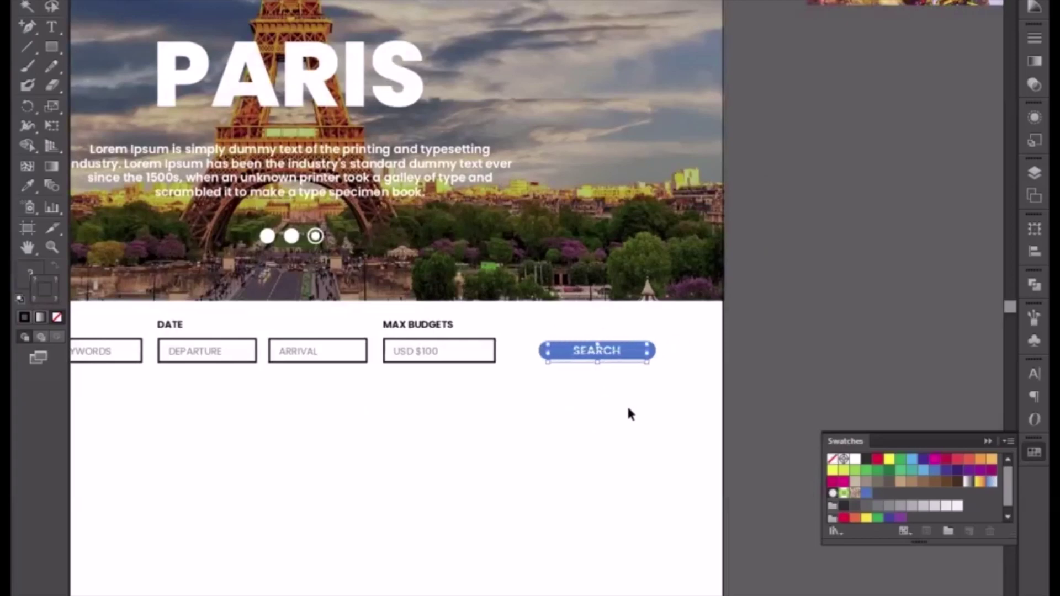
{"action": "key", "text": "Left"}
Nudge the entire search form row, including the SEARCH button, slightly right to balance it on the artboard
{"action": "left_click_drag", "start_coordinate": [530, 425], "coordinate": [724, 350]}
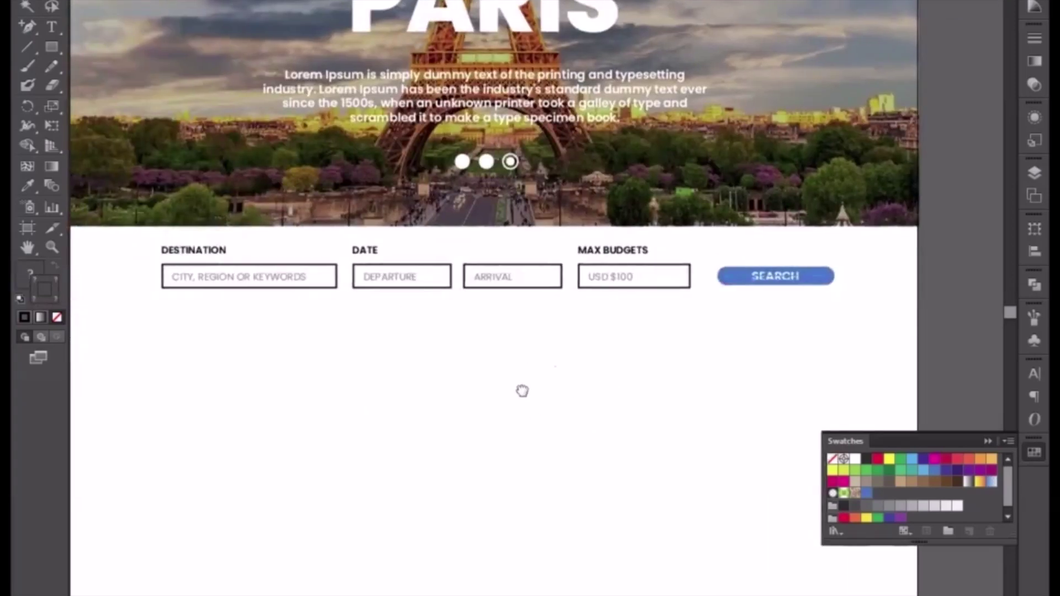
{"action": "left_click_drag", "start_coordinate": [523, 391], "coordinate": [545, 338]}
{"action": "left_click_drag", "start_coordinate": [130, 186], "coordinate": [797, 297]}
{"action": "key", "text": "Right"}
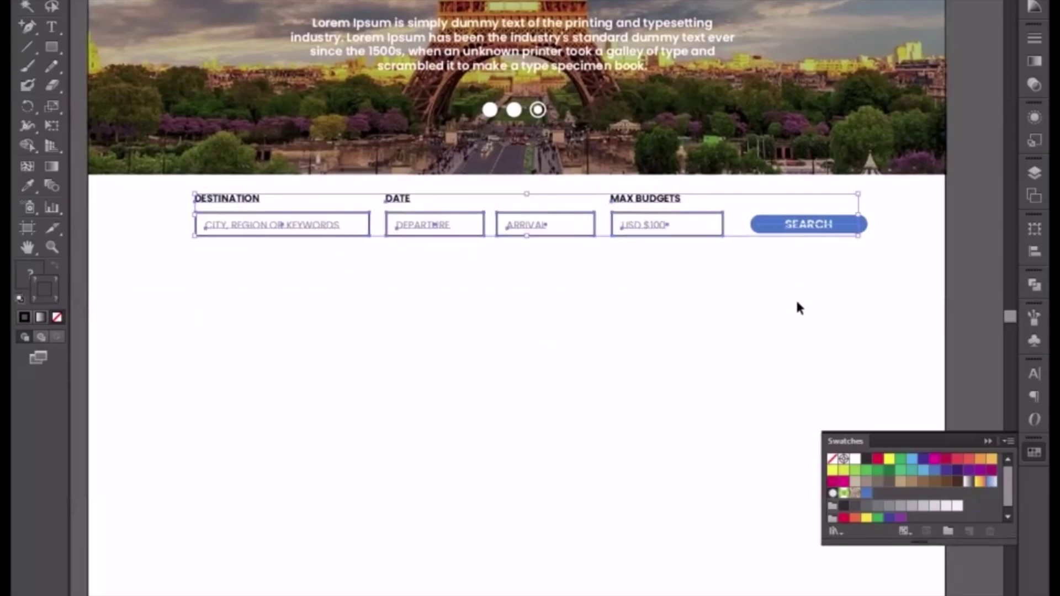
{"action": "left_click", "coordinate": [791, 345]}
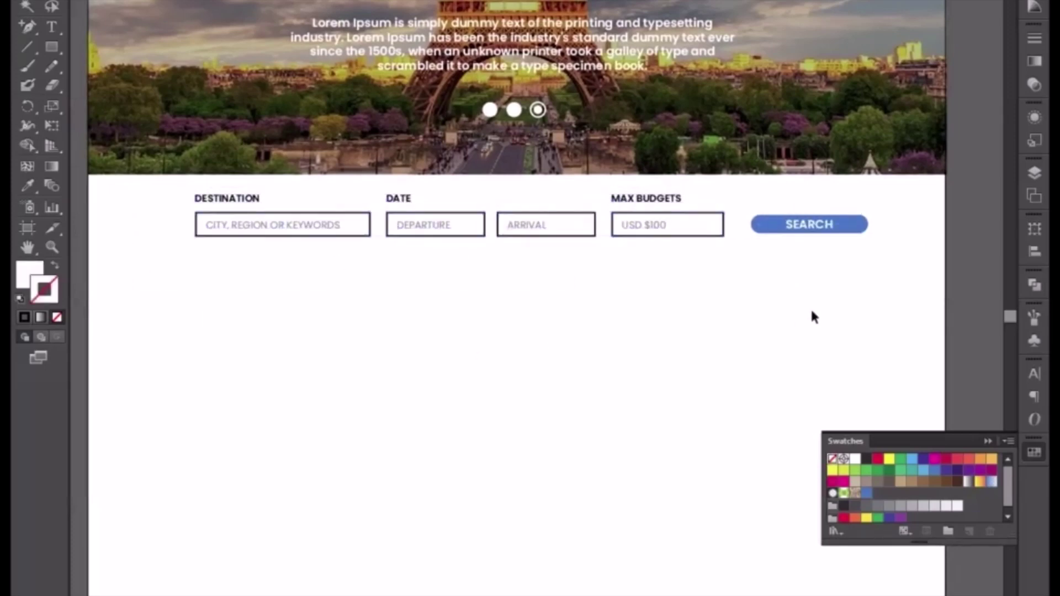
Thicken the SEARCH pill by raising its stroke weight to 52 pt
{"action": "left_click", "coordinate": [851, 232]}
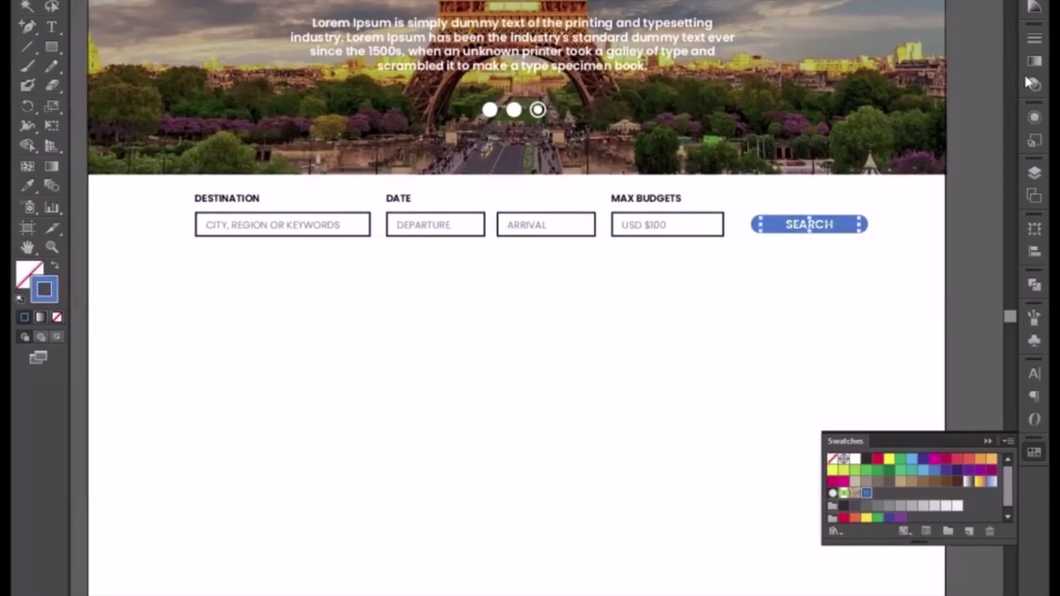
{"action": "left_click", "coordinate": [1030, 36]}
{"action": "left_click", "coordinate": [926, 47]}
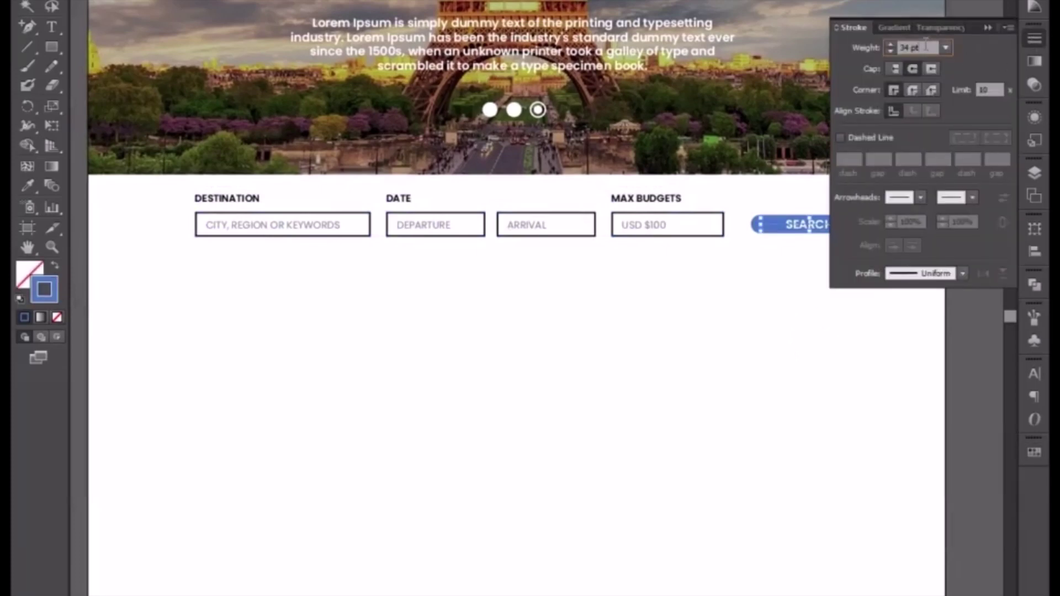
{"action": "key", "text": "Up"}
{"action": "key", "text": "Up"}
{"action": "key", "text": "Up"}
{"action": "key", "text": "Up"}
{"action": "key", "text": "Up"}
{"action": "key", "text": "Up"}
{"action": "key", "text": "Up"}
{"action": "key", "text": "Up"}
{"action": "key", "text": "Up"}
{"action": "key", "text": "Up"}
{"action": "key", "text": "Up"}
{"action": "key", "text": "Up"}
{"action": "key", "text": "Up"}
{"action": "key", "text": "Up"}
{"action": "key", "text": "Up"}
{"action": "key", "text": "Up"}
{"action": "key", "text": "Up"}
{"action": "key", "text": "Up"}
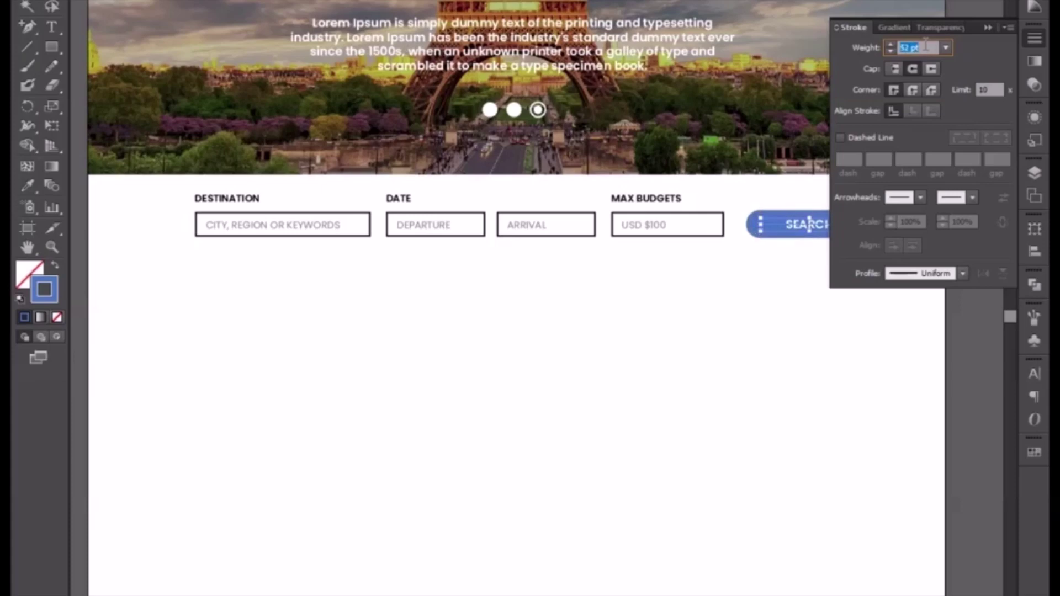
{"action": "left_click", "coordinate": [986, 29]}
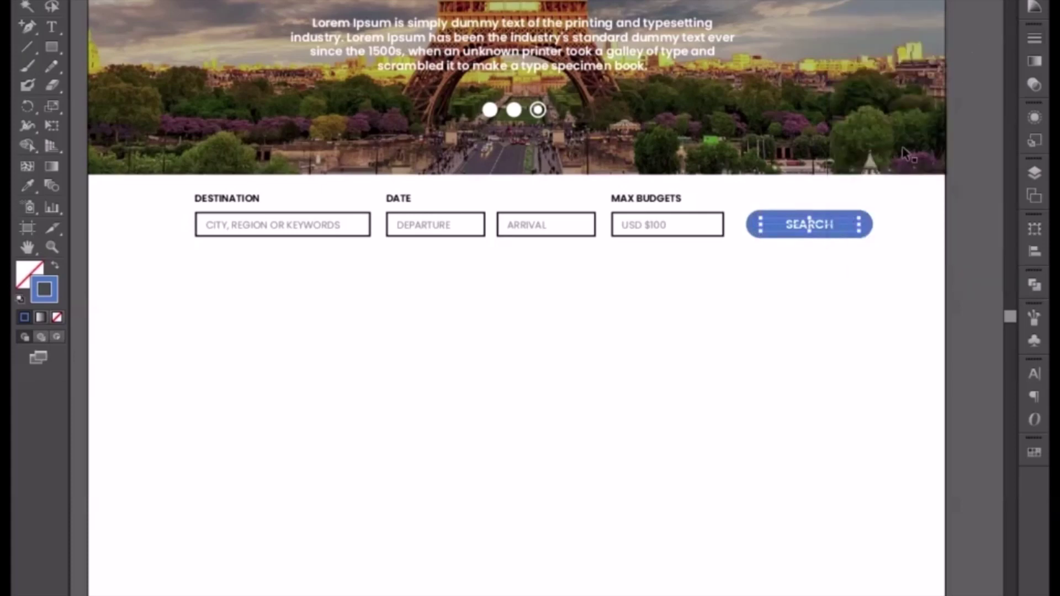
{"action": "left_click", "coordinate": [815, 319]}
Draw a horizontal divider line across the full artboard width below the form row, with the placeholder text's grey as its stroke
{"action": "left_click_drag", "start_coordinate": [36, 26], "coordinate": [71, 25]}
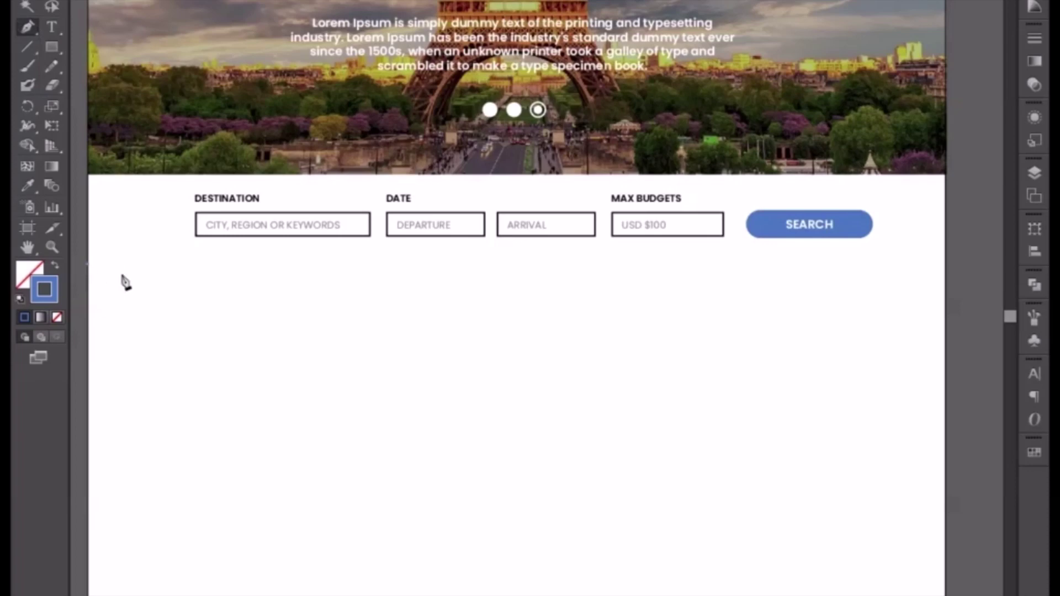
{"action": "left_click", "coordinate": [948, 265]}
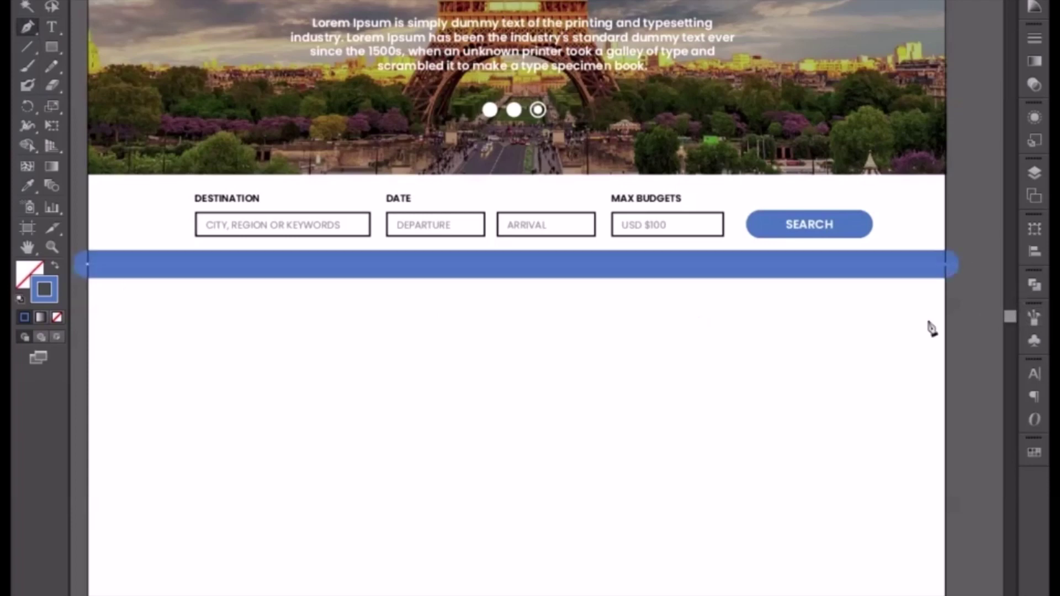
{"action": "left_click", "coordinate": [27, 185]}
{"action": "left_click", "coordinate": [213, 231]}
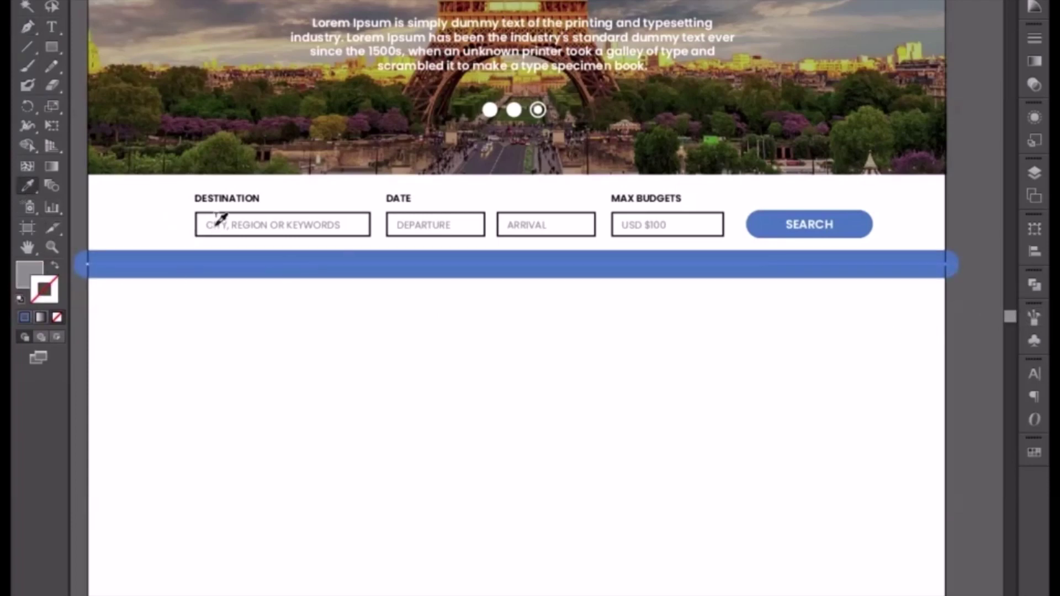
{"action": "left_click", "coordinate": [55, 265]}
{"action": "left_click", "coordinate": [37, 3]}
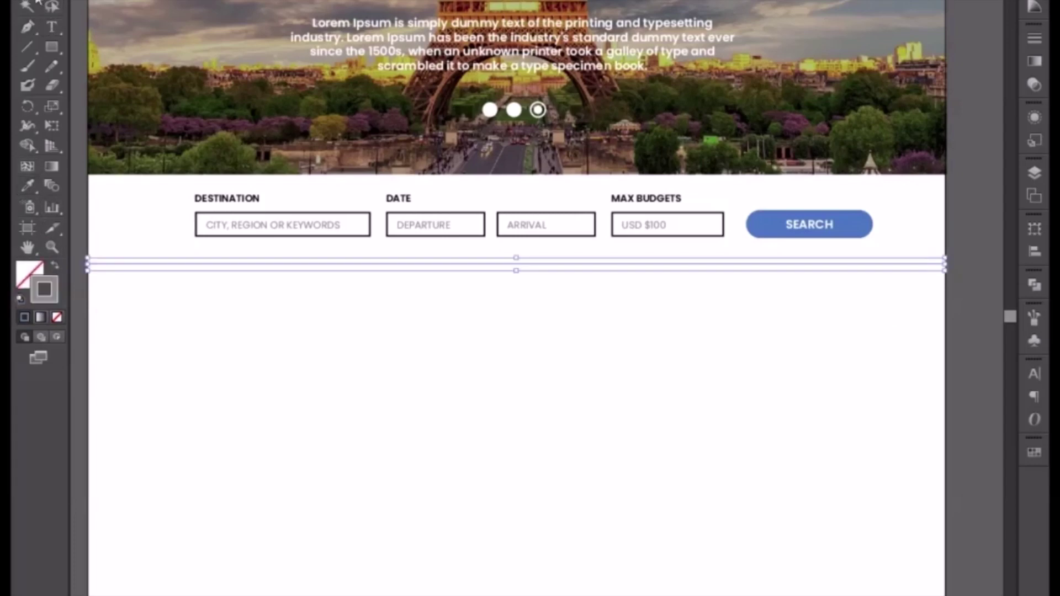
Set the grey divider line's stroke weight to 3 pt
{"action": "left_click", "coordinate": [1037, 36]}
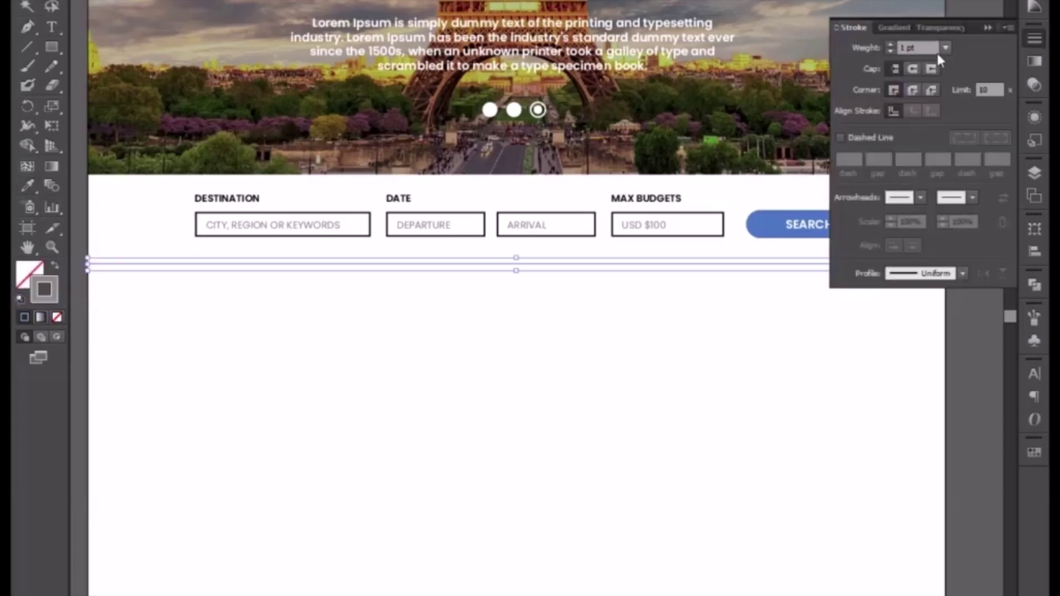
{"action": "key", "text": "Up"}
{"action": "key", "text": "Up"}
{"action": "key", "text": "Up"}
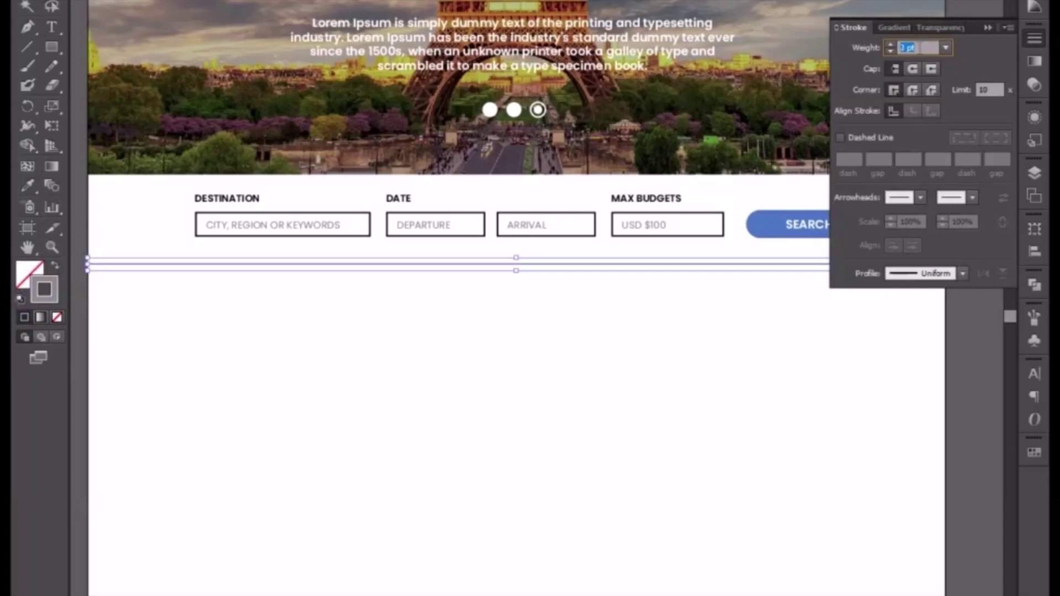
{"action": "left_click", "coordinate": [986, 26]}
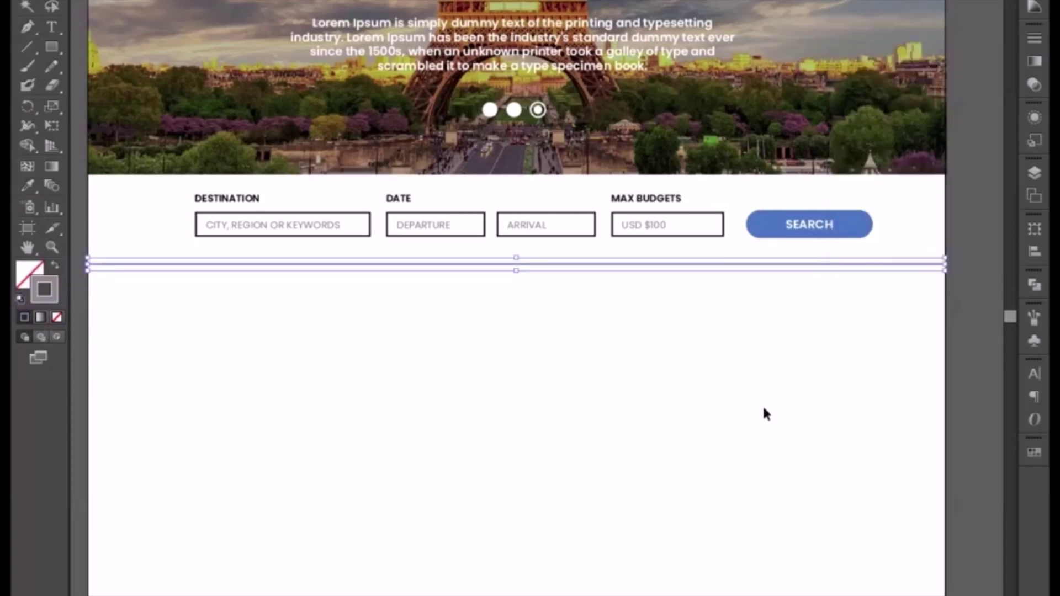
{"action": "left_click", "coordinate": [750, 433]}
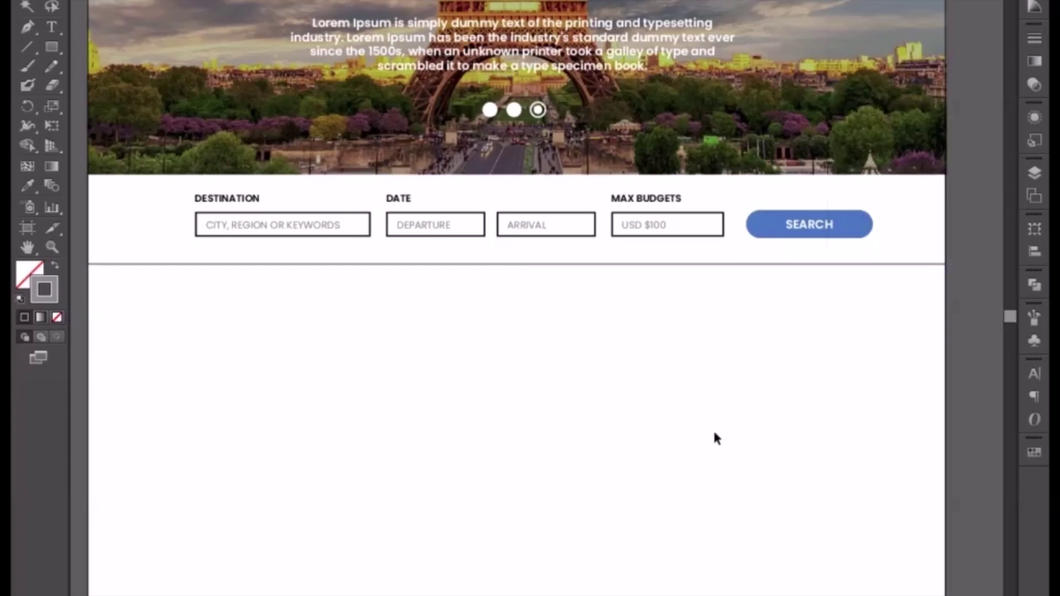
Lighten the divider line's stroke to the grey #afaeae
{"action": "left_click", "coordinate": [644, 263]}
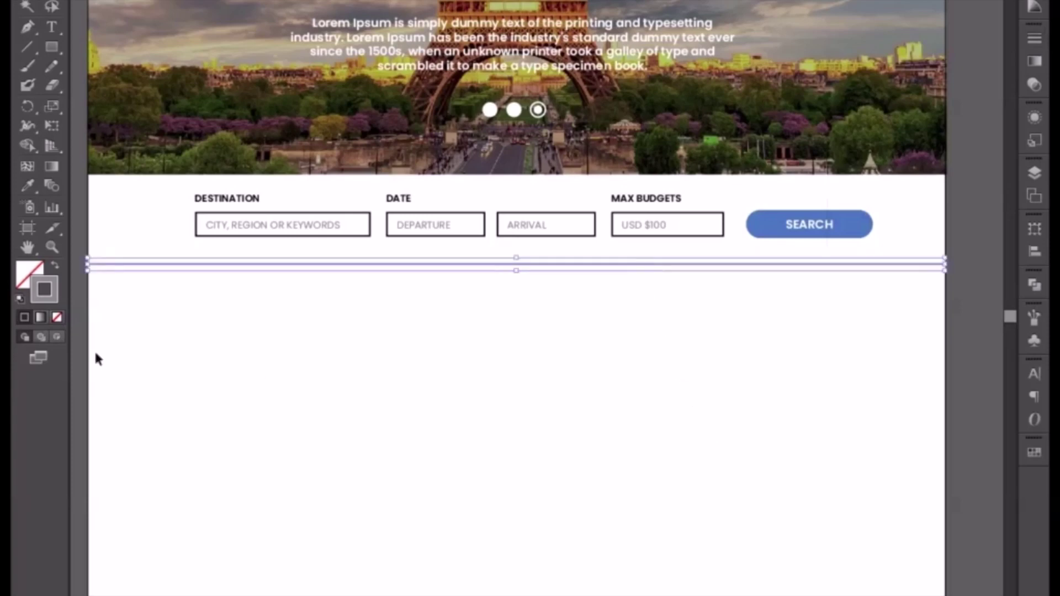
{"action": "double_click", "coordinate": [55, 294]}
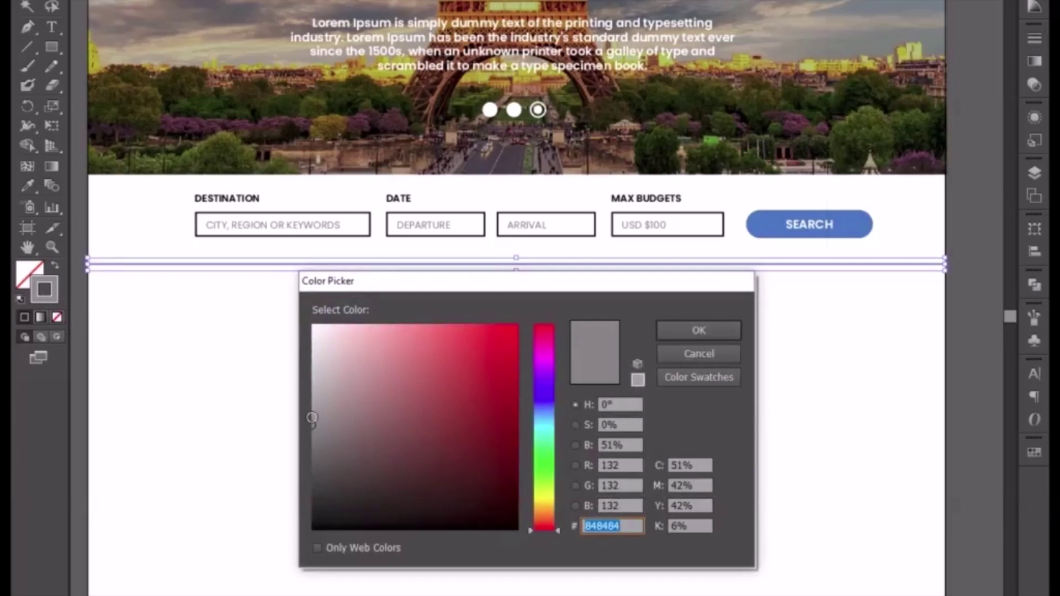
{"action": "left_click_drag", "start_coordinate": [312, 418], "coordinate": [314, 389]}
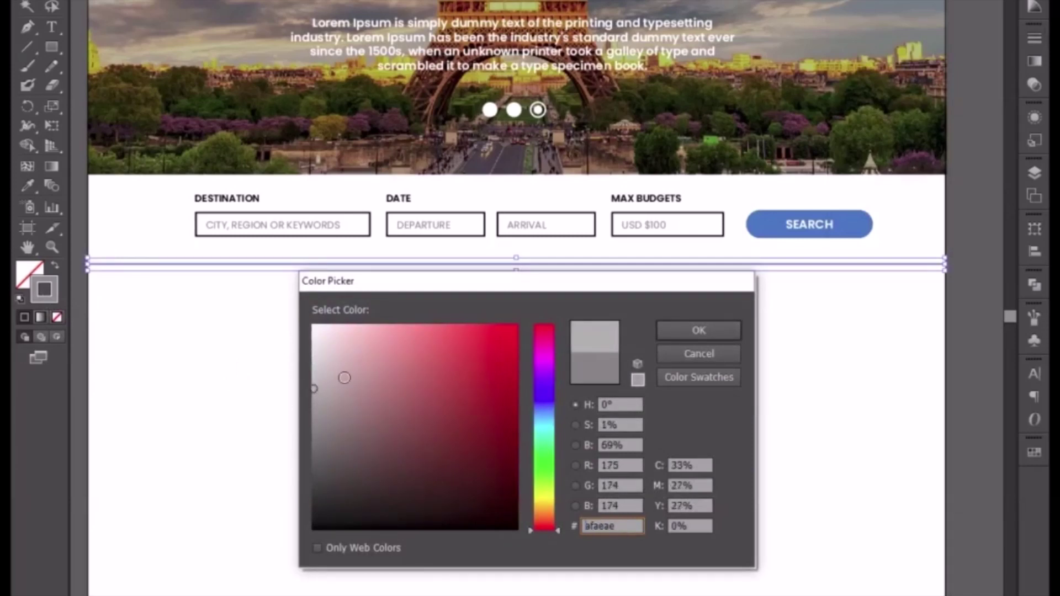
{"action": "left_click", "coordinate": [683, 333]}
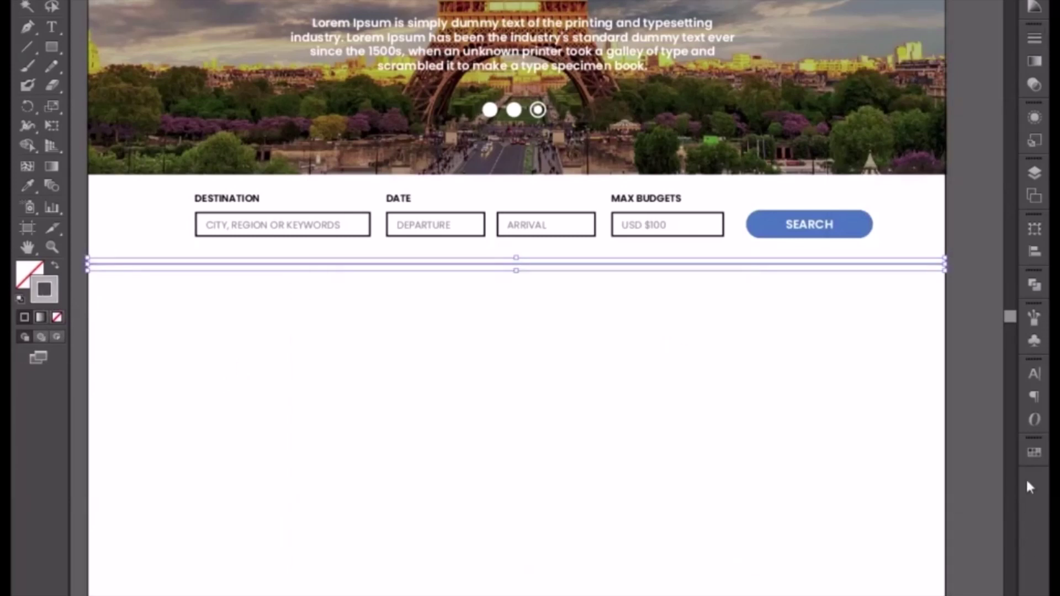
Save the divider line's light grey stroke colour as a new swatch
{"action": "left_click", "coordinate": [1035, 449]}
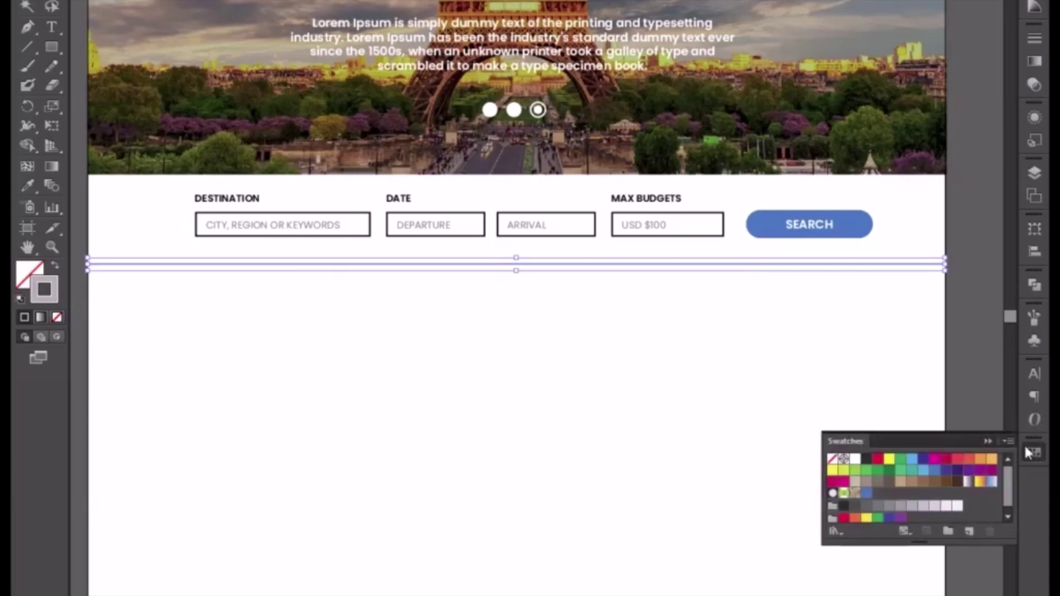
{"action": "left_click", "coordinate": [971, 531]}
{"action": "left_click", "coordinate": [548, 406]}
Save the fill grey of the DEPARTURE placeholder text as another new swatch
{"action": "left_click", "coordinate": [448, 224]}
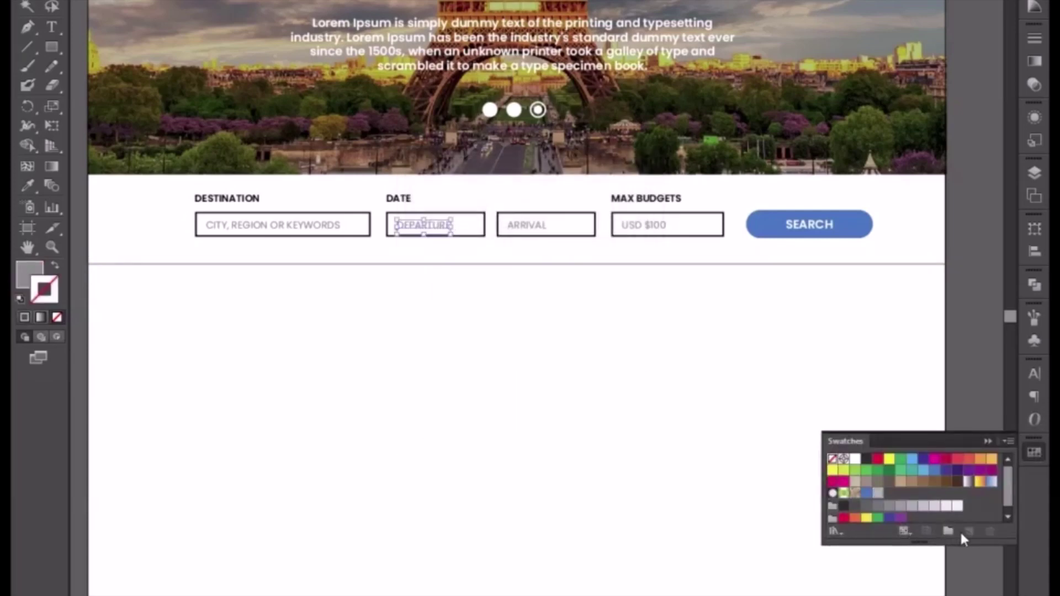
{"action": "left_click", "coordinate": [30, 273]}
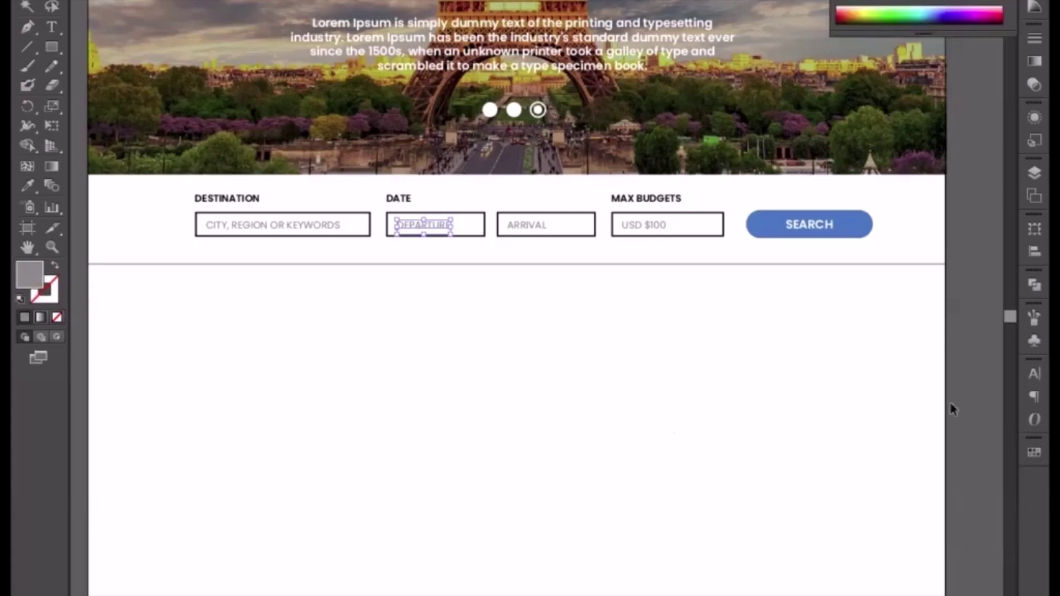
{"action": "left_click", "coordinate": [1038, 450]}
{"action": "left_click", "coordinate": [969, 531]}
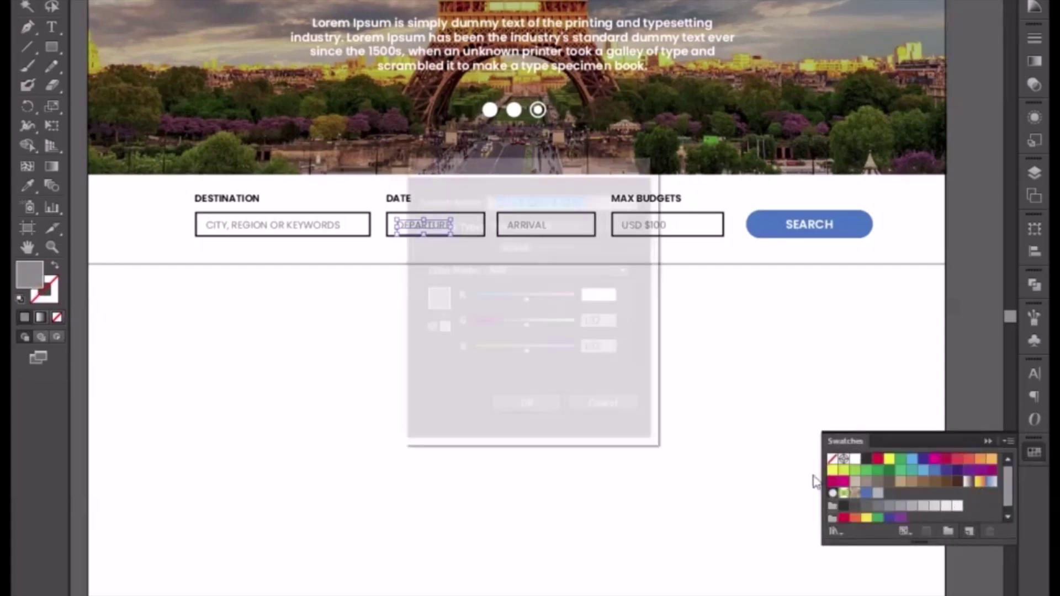
{"action": "left_click", "coordinate": [525, 411]}
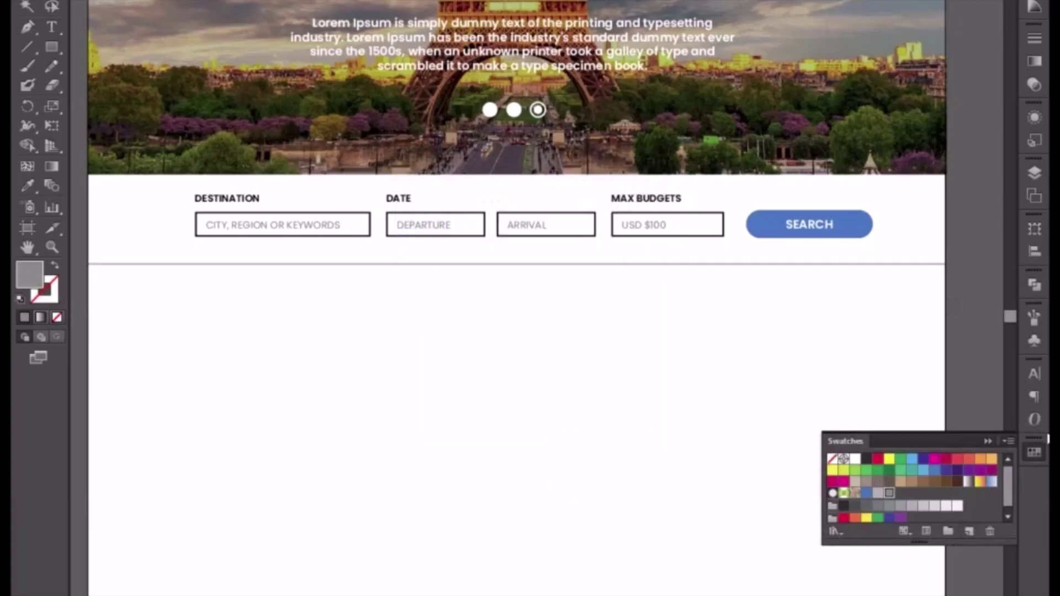
{"action": "left_click", "coordinate": [988, 441]}
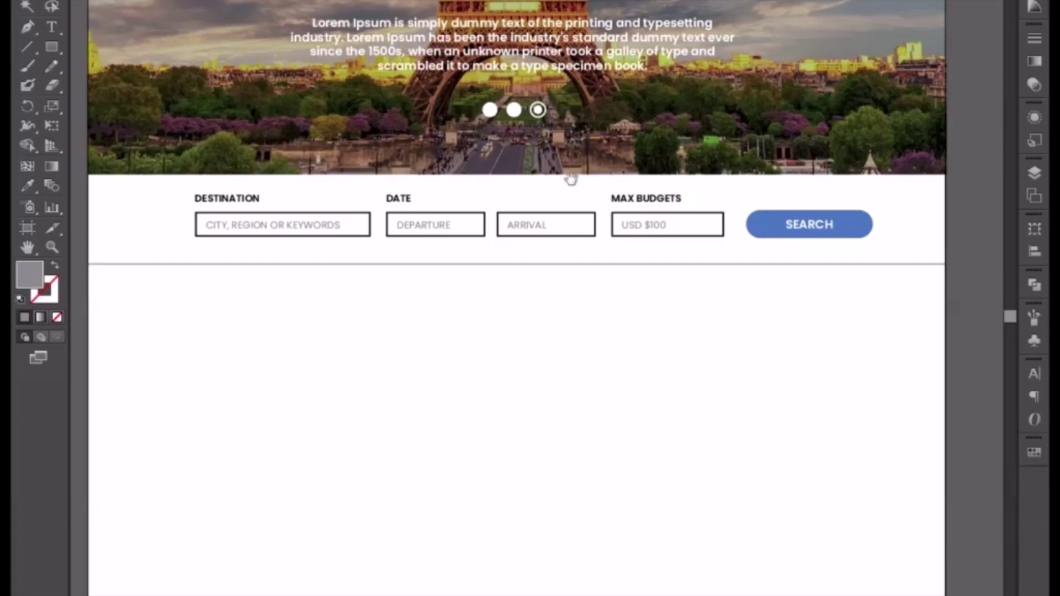
{"action": "left_click_drag", "start_coordinate": [569, 176], "coordinate": [563, 285]}
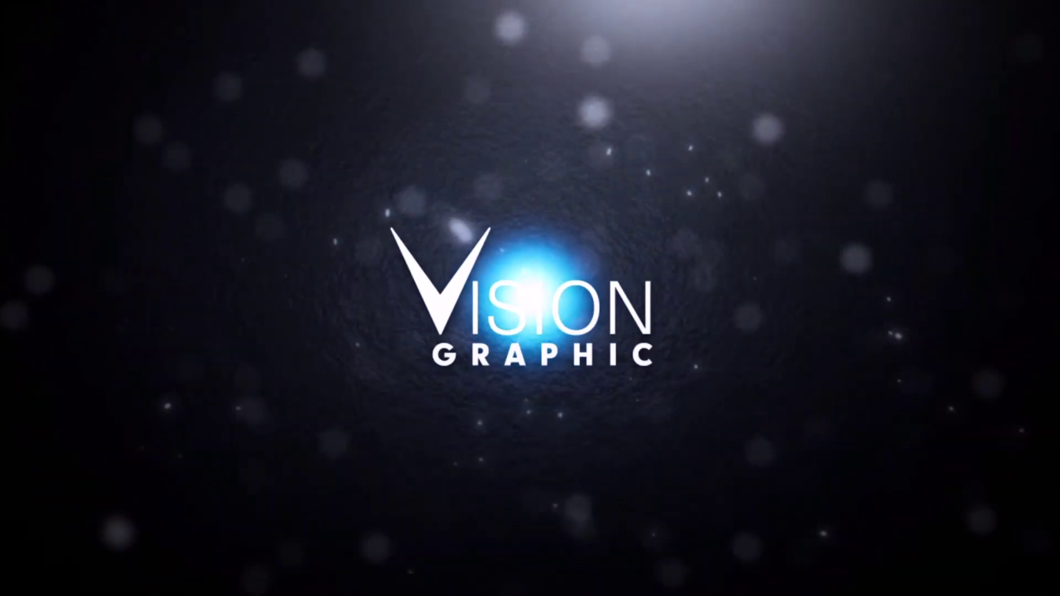